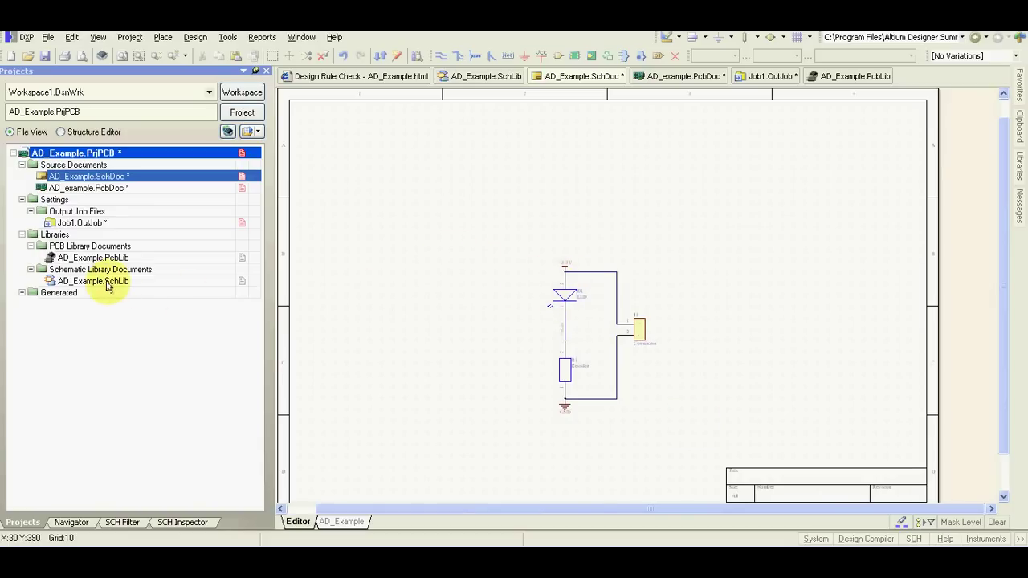
# - Review the finished AD_example PCB layout, then examine the pages of the generated Job1 PDF through to the bill of materials
pyautogui.click(652, 76)
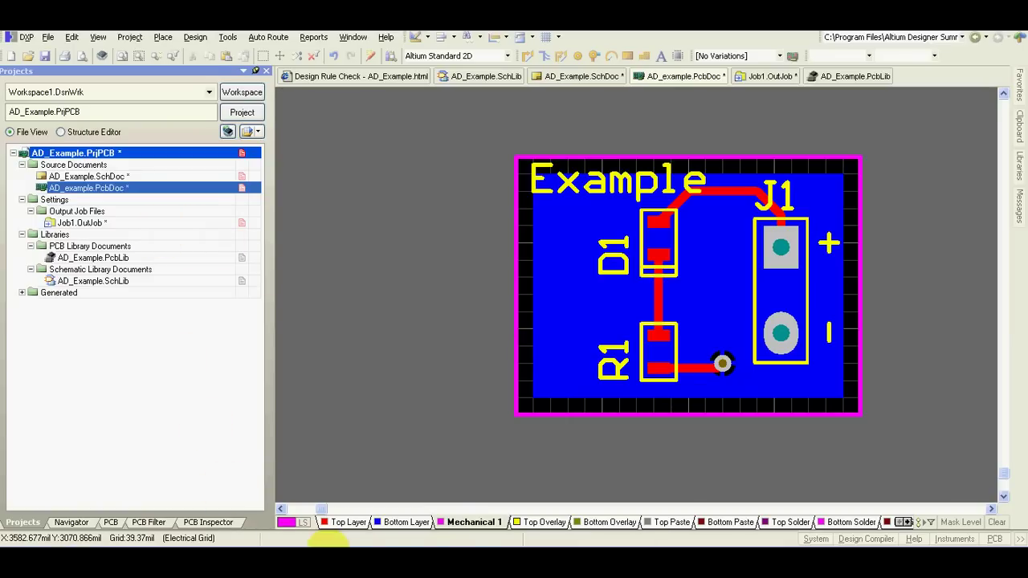
pyautogui.click(329, 539)
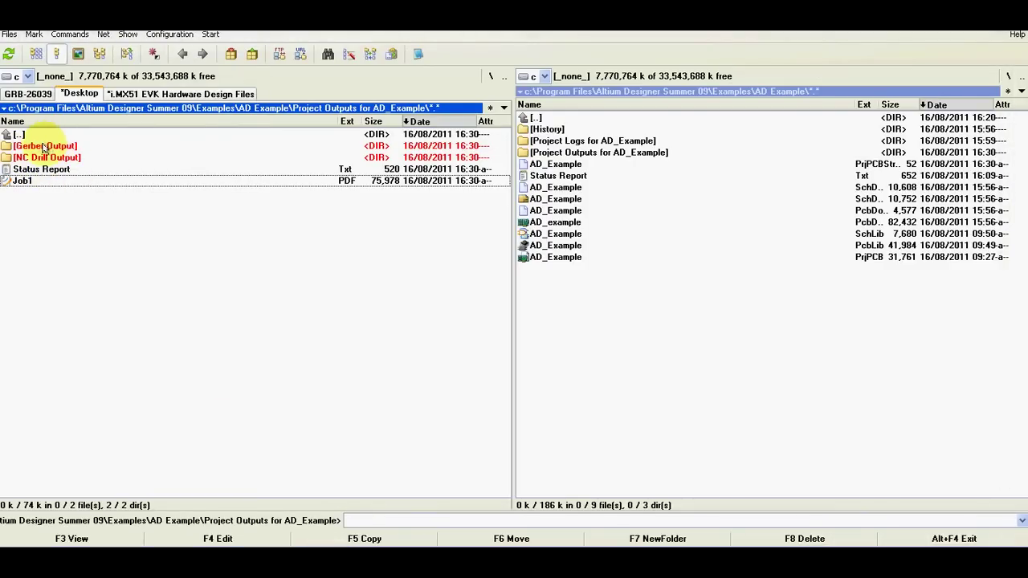
pyautogui.doubleClick(19, 181)
pyautogui.scroll(-5, 488, 246)
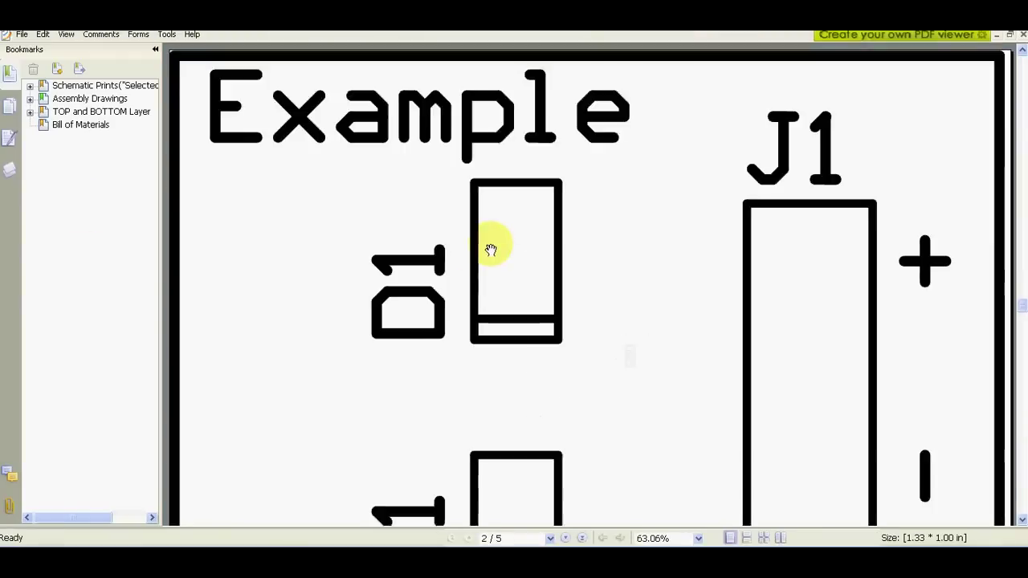
pyautogui.scroll(-10, 491, 249)
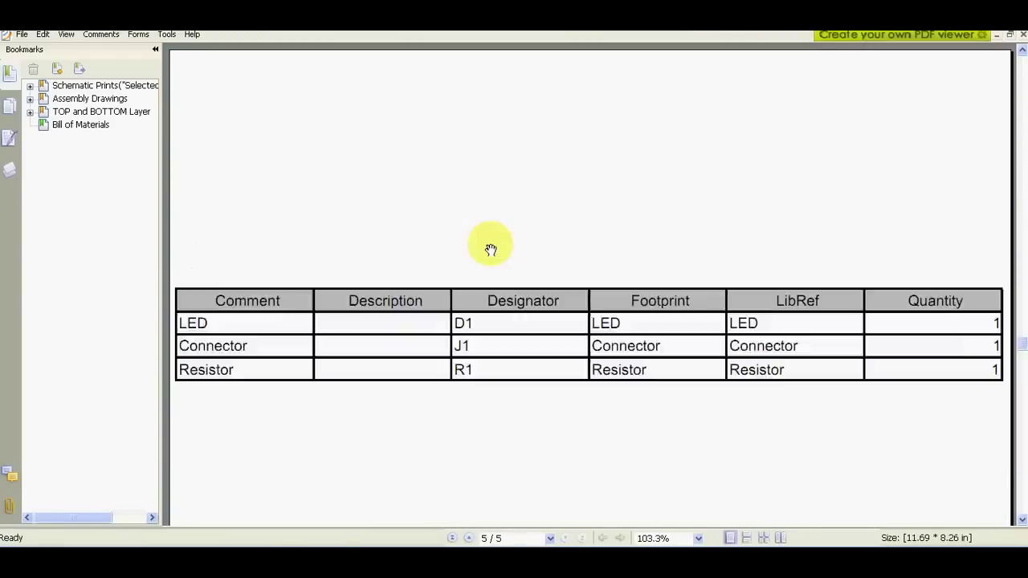
pyautogui.press('Home')
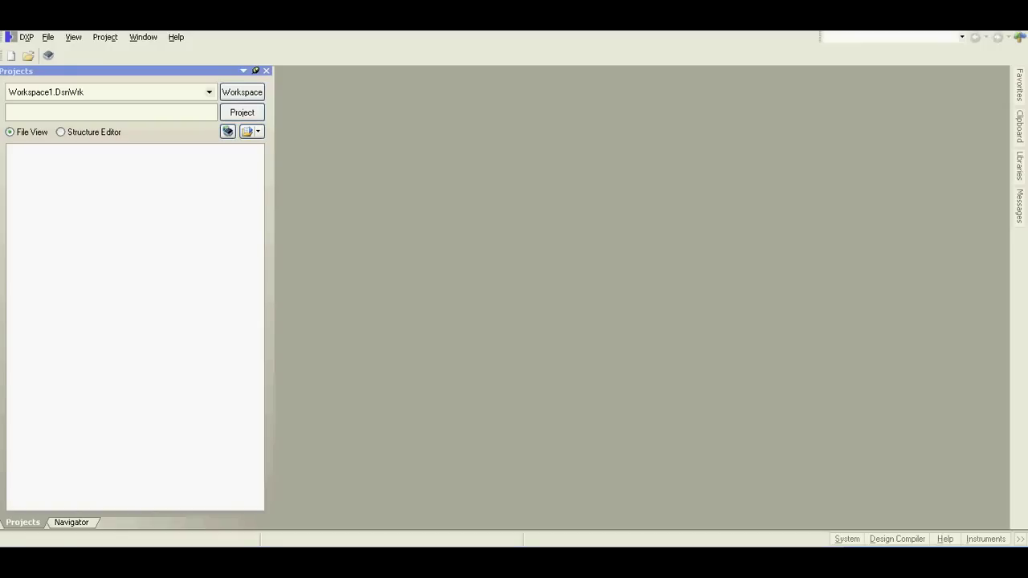
# - Create a new, empty PCB project in the workspace
pyautogui.click(48, 37)
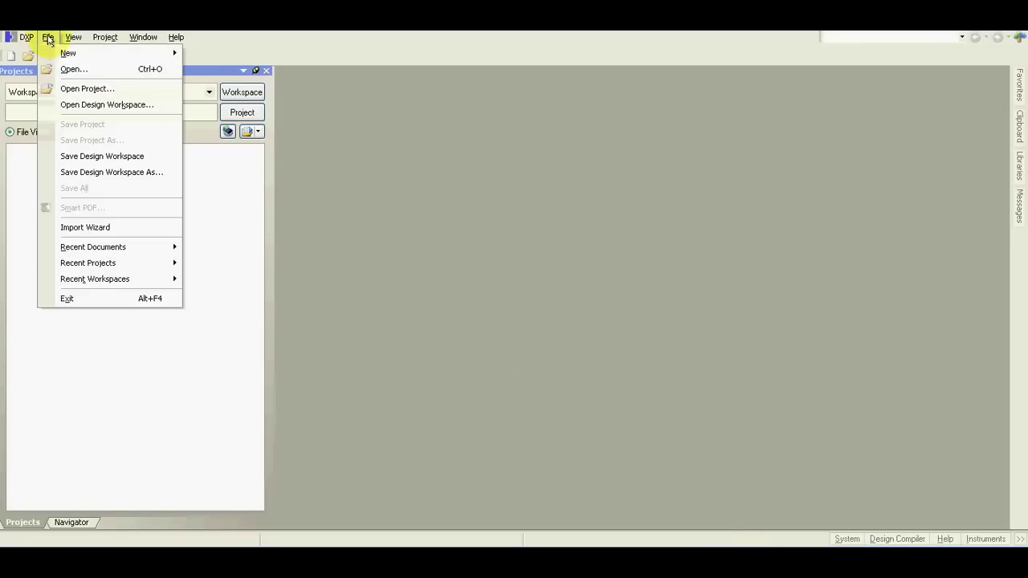
pyautogui.moveTo(48, 53)
pyautogui.moveTo(290, 285)
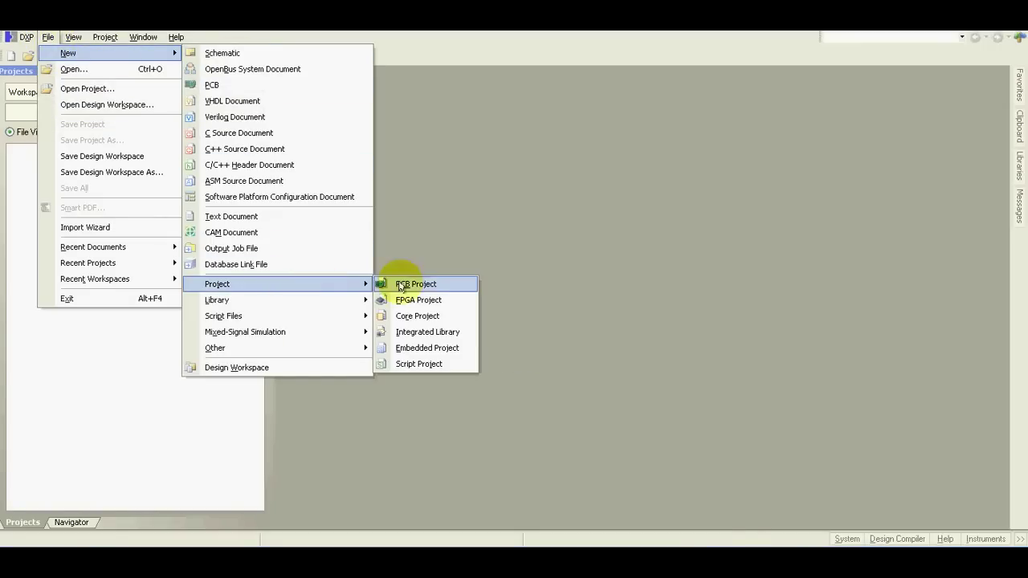
pyautogui.click(414, 282)
# - Add a new schematic document and a new PCB document to the project
pyautogui.rightClick(96, 155)
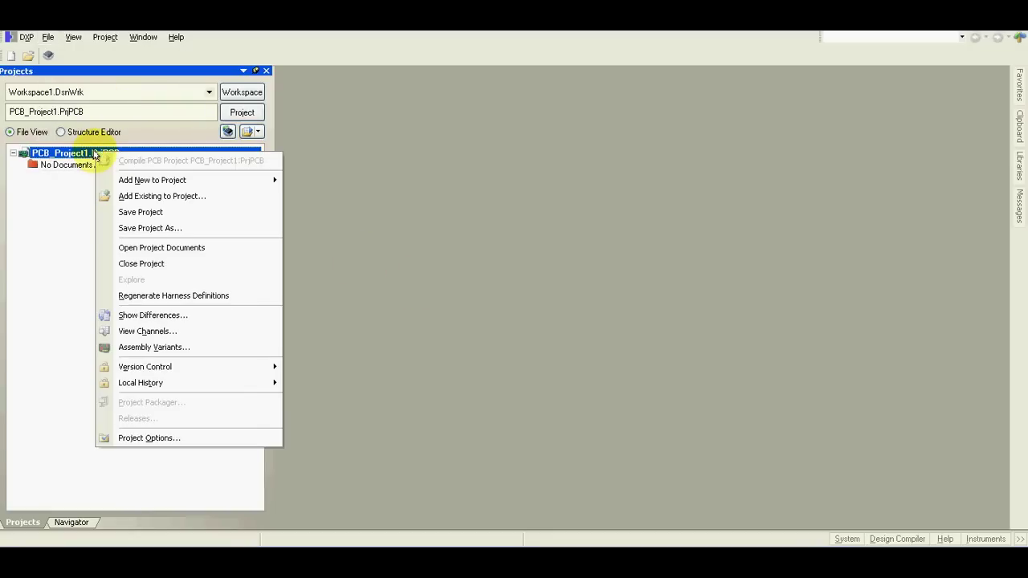
pyautogui.moveTo(136, 180)
pyautogui.click(322, 199)
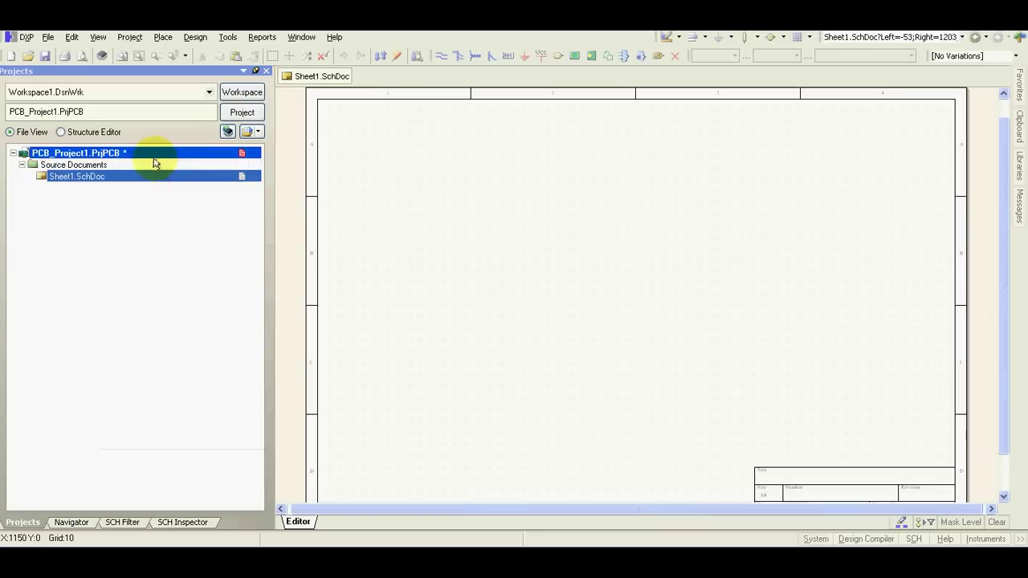
pyautogui.rightClick(153, 155)
pyautogui.moveTo(313, 190)
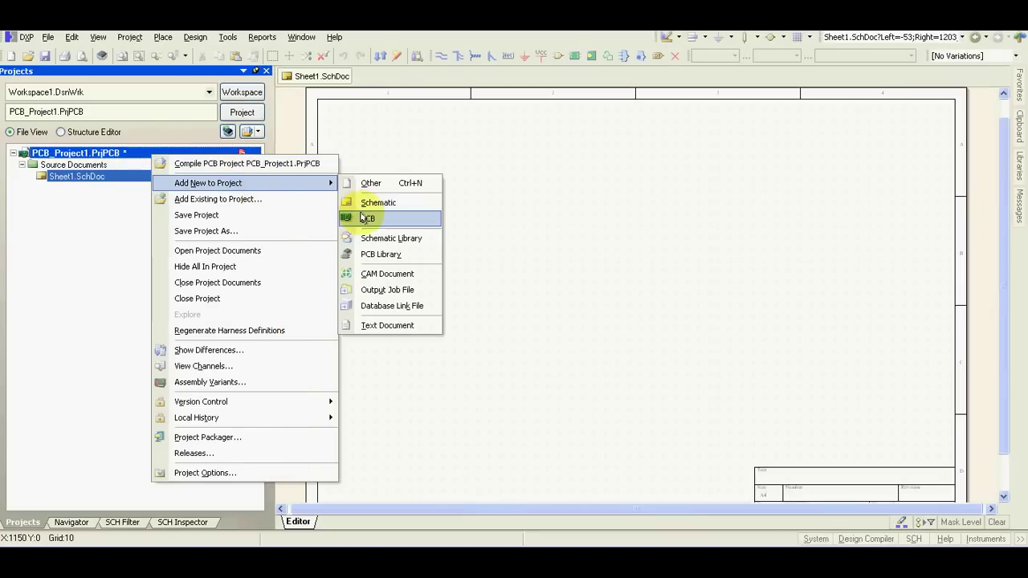
pyautogui.click(354, 218)
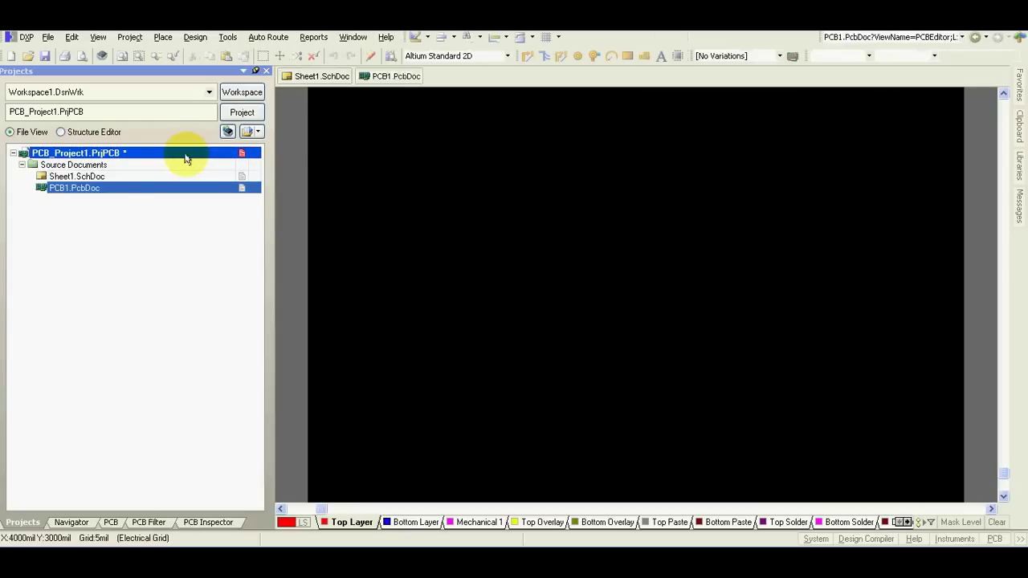
# - Add a new schematic library and a new PCB library to the project
pyautogui.rightClick(188, 156)
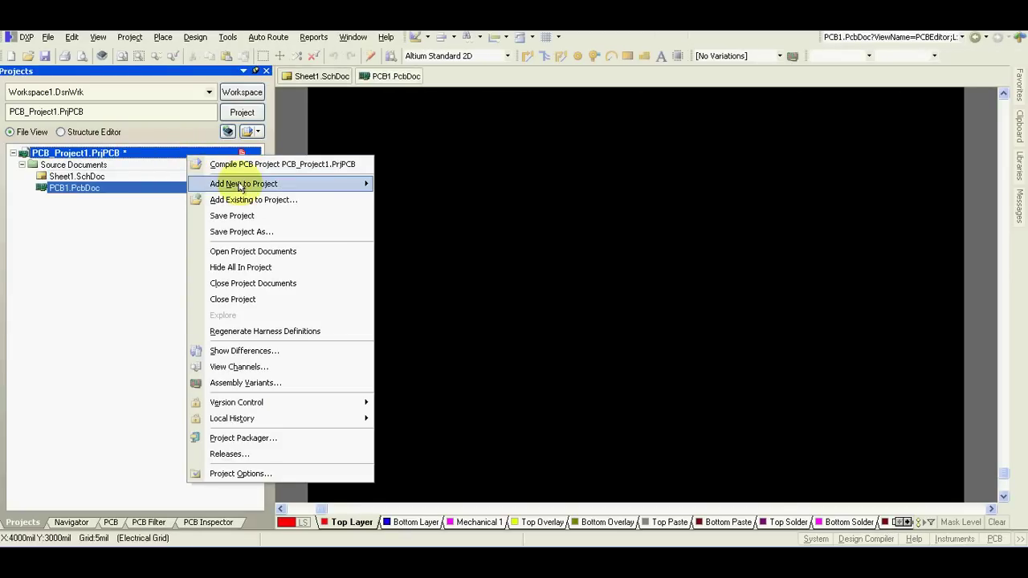
pyautogui.moveTo(240, 185)
pyautogui.click(395, 240)
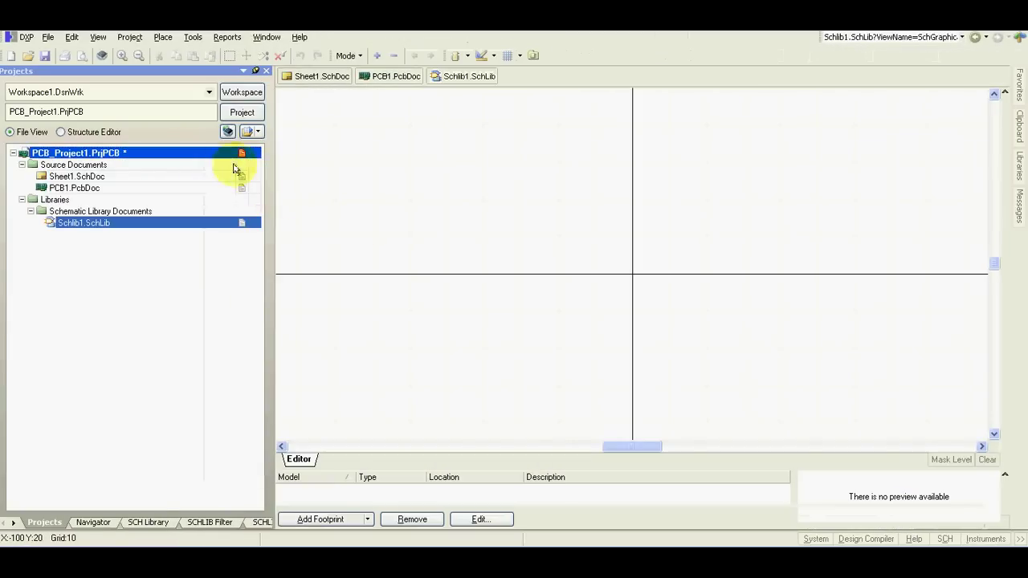
pyautogui.rightClick(202, 151)
pyautogui.moveTo(245, 179)
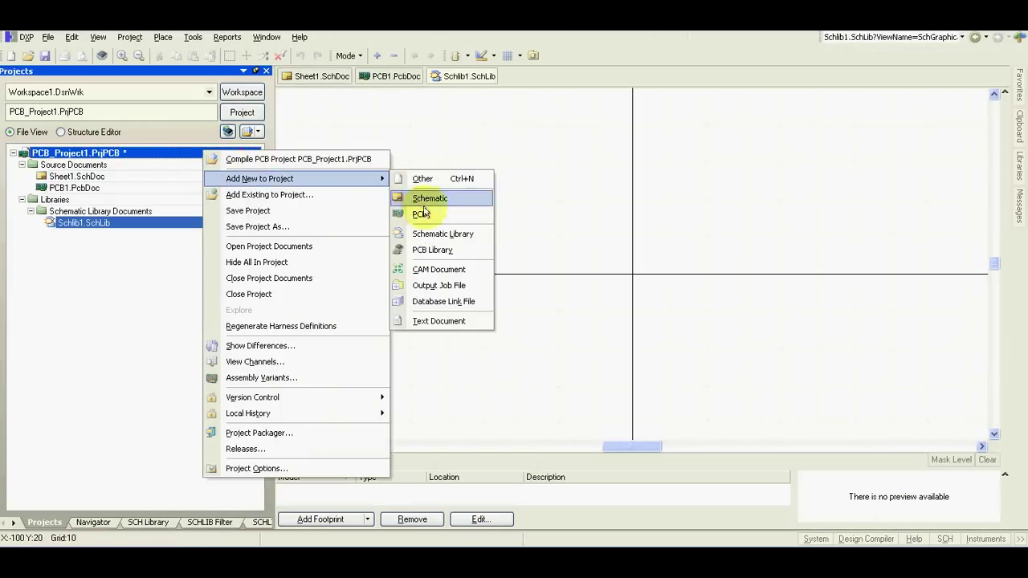
pyautogui.click(430, 247)
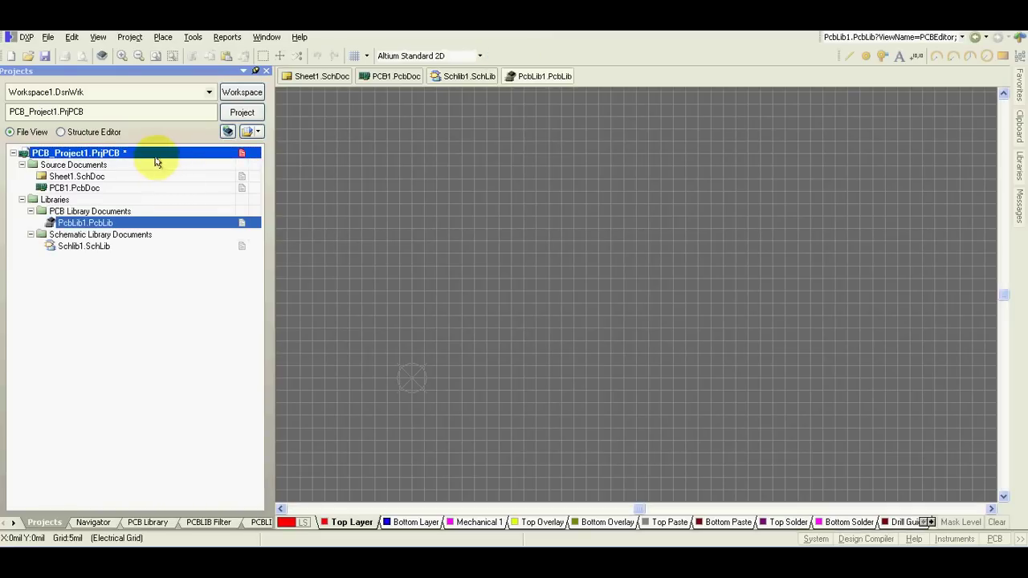
# - Start saving the project under a new name and save its PCB document as AD_Example.PcbDoc in the AD Example folder
pyautogui.rightClick(152, 154)
pyautogui.click(178, 231)
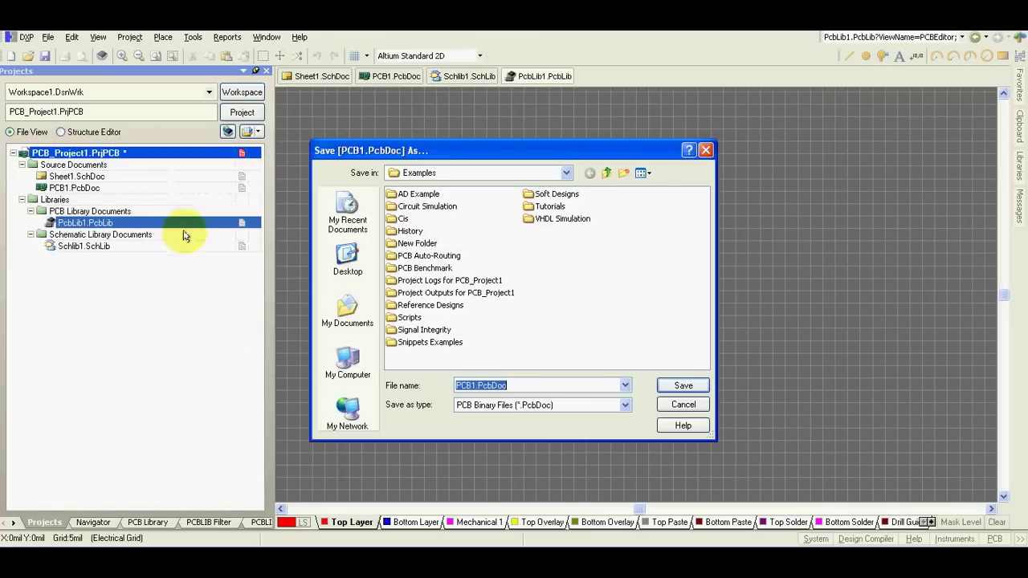
pyautogui.doubleClick(396, 195)
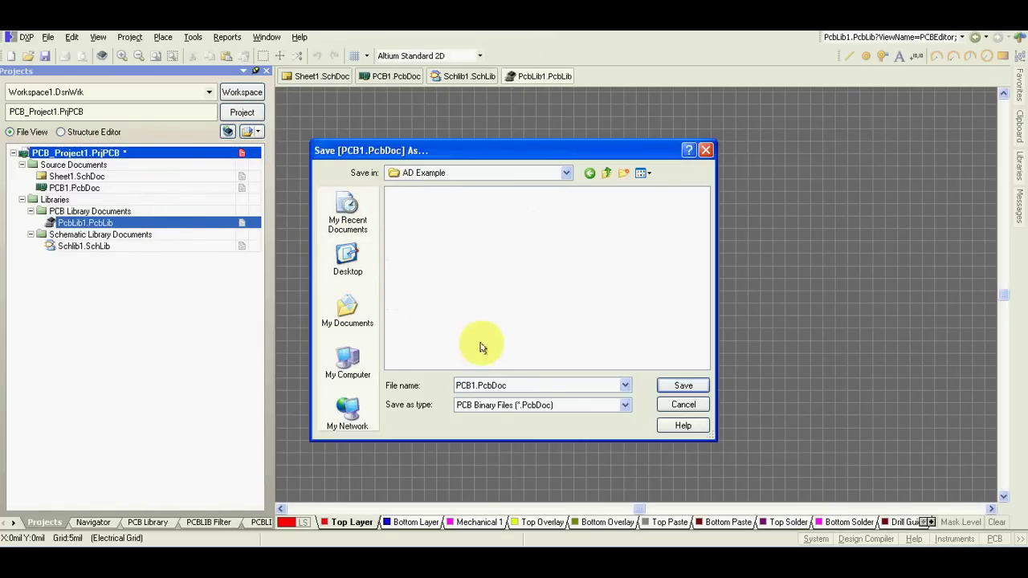
pyautogui.doubleClick(475, 386)
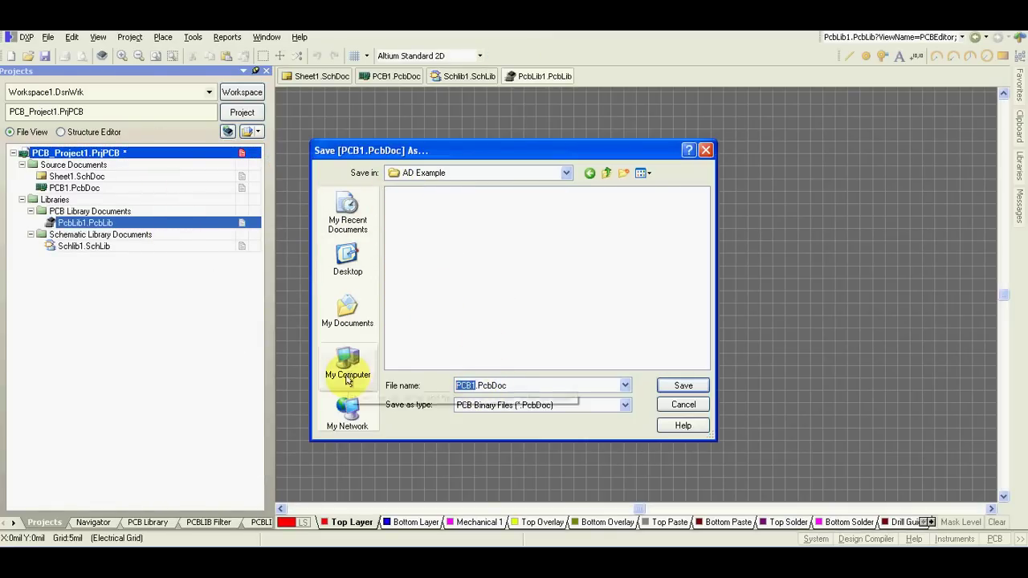
pyautogui.write('AD_Example')
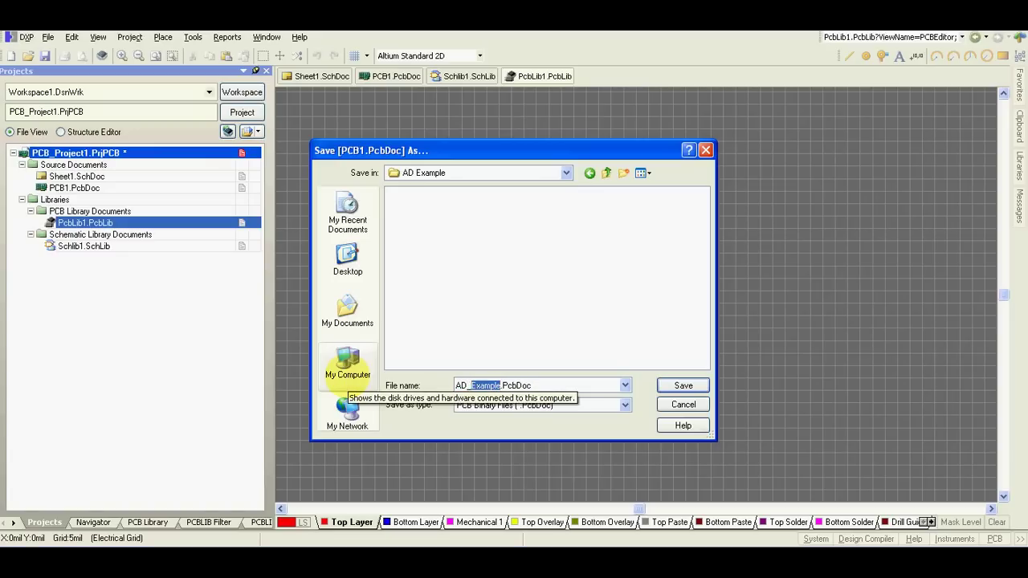
pyautogui.click(684, 386)
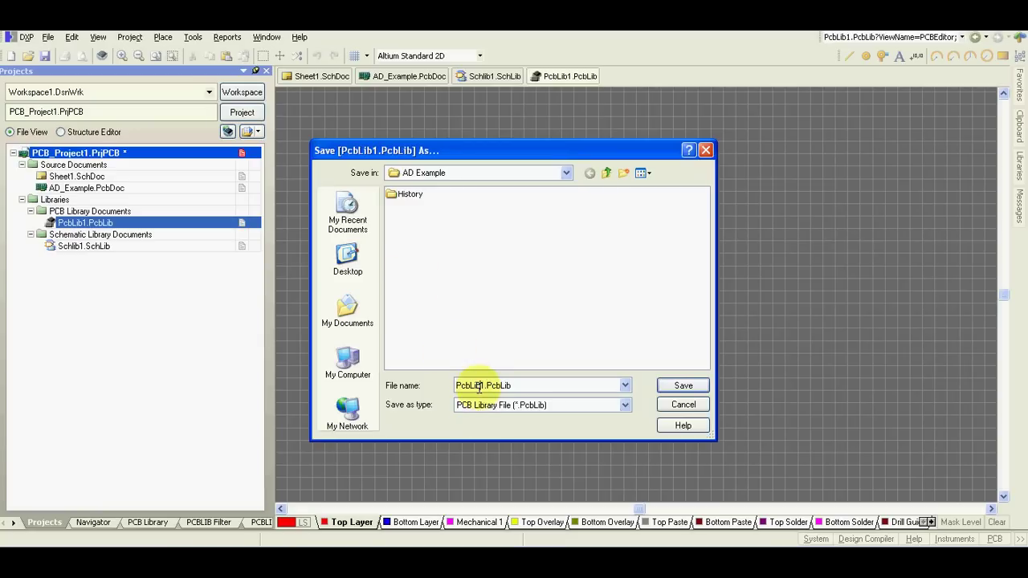
# - Save the PCB library as AD_Example.PcbLib and the schematic library as AD_Example.SchLib in the AD Example folder
pyautogui.moveTo(485, 386); pyautogui.dragTo(359, 387)
pyautogui.write('AD_Example')
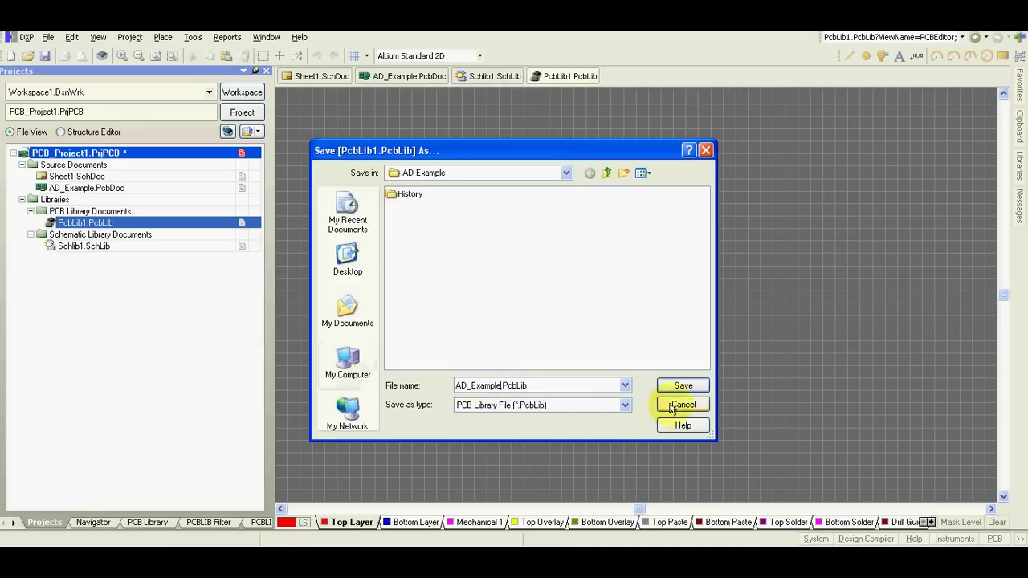
pyautogui.click(676, 388)
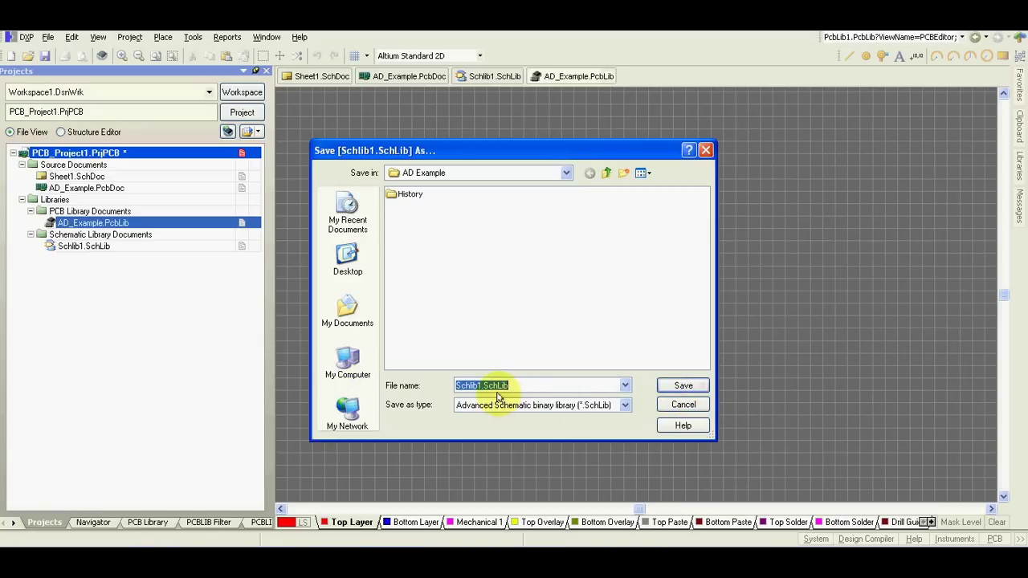
pyautogui.moveTo(482, 385); pyautogui.dragTo(374, 382)
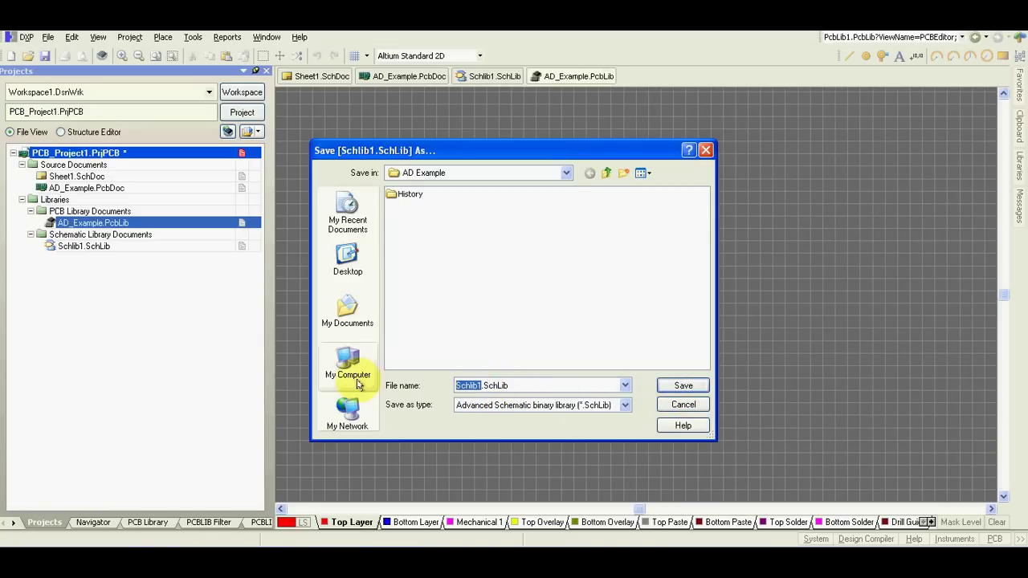
pyautogui.write('AD_Example')
pyautogui.click(683, 385)
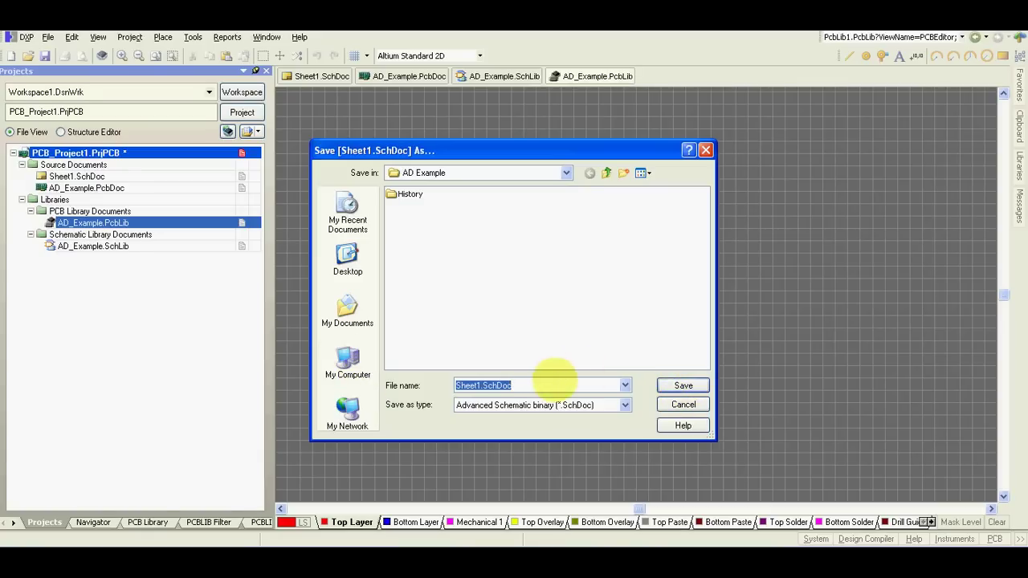
# - Save the schematic as AD_Example.SchDoc and the project as AD_Example.PrjPCB in the AD Example folder
pyautogui.click(498, 385)
pyautogui.moveTo(481, 386); pyautogui.dragTo(326, 369)
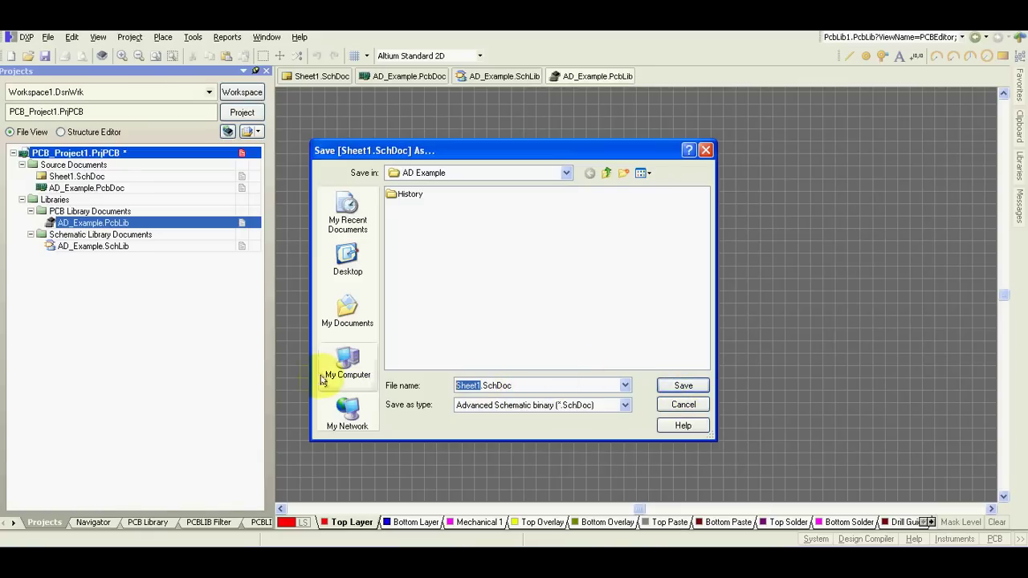
pyautogui.write('AD_Example')
pyautogui.click(683, 386)
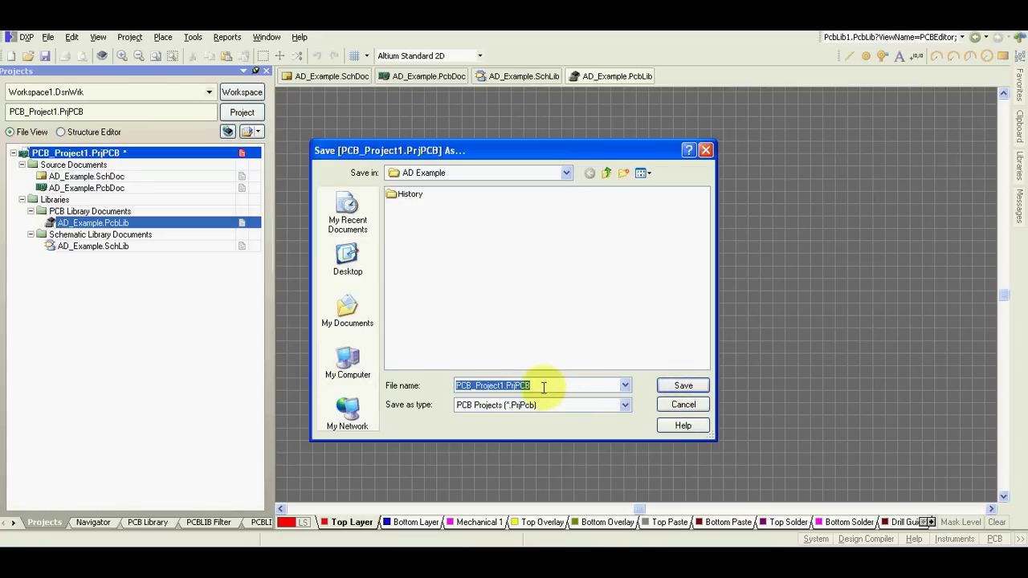
pyautogui.click(464, 386)
pyautogui.moveTo(503, 386); pyautogui.dragTo(308, 383)
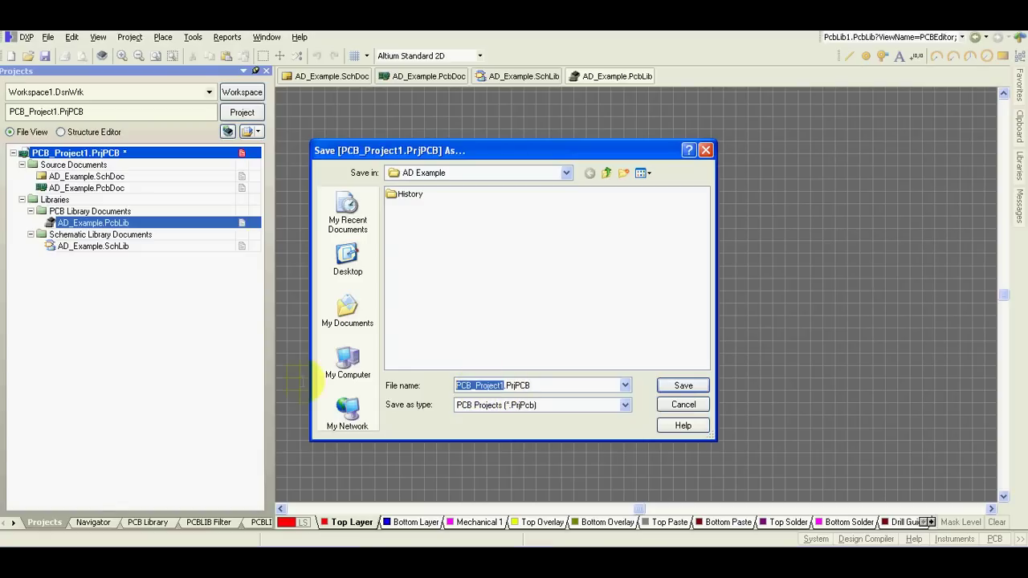
pyautogui.write('AD_Example')
pyautogui.click(684, 386)
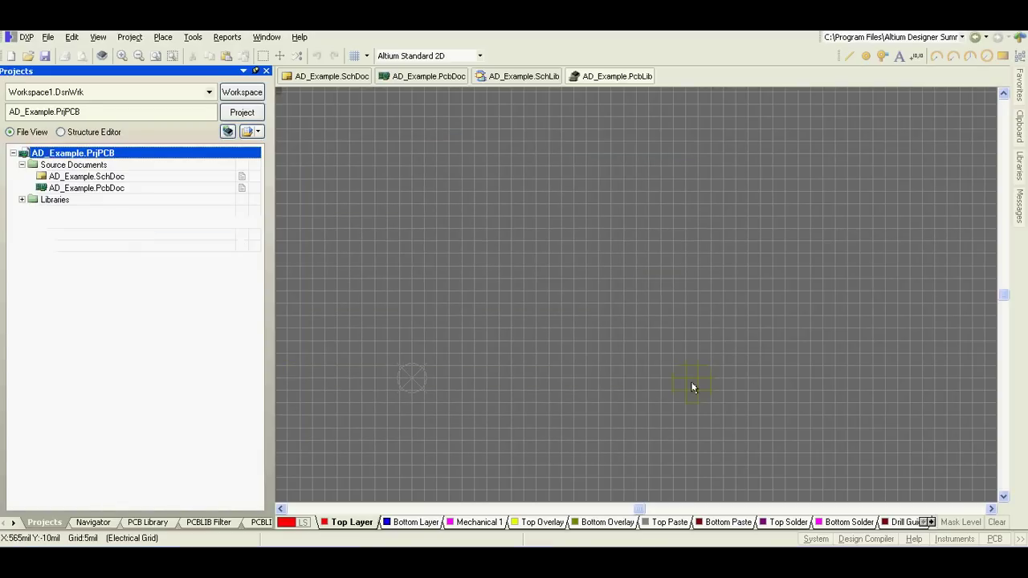
# - Open the AD_Example.SchLib schematic library and show its list of components
pyautogui.click(22, 200)
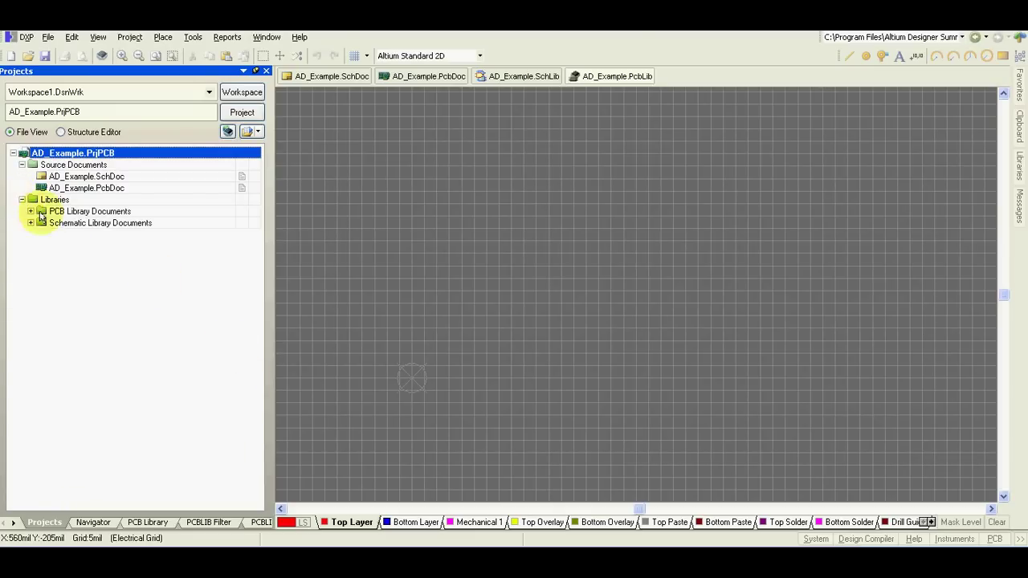
pyautogui.click(31, 224)
pyautogui.doubleClick(83, 234)
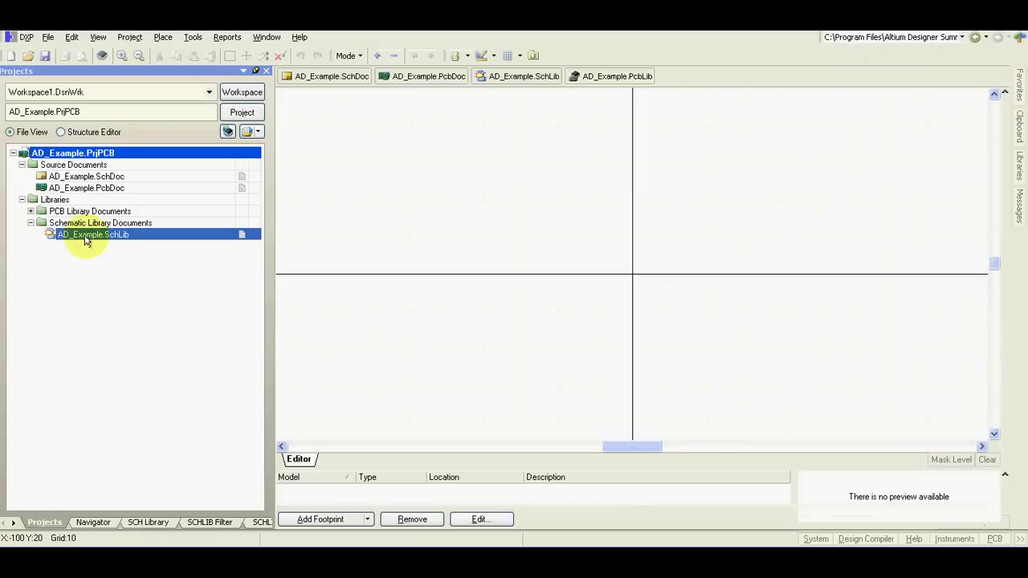
pyautogui.click(150, 523)
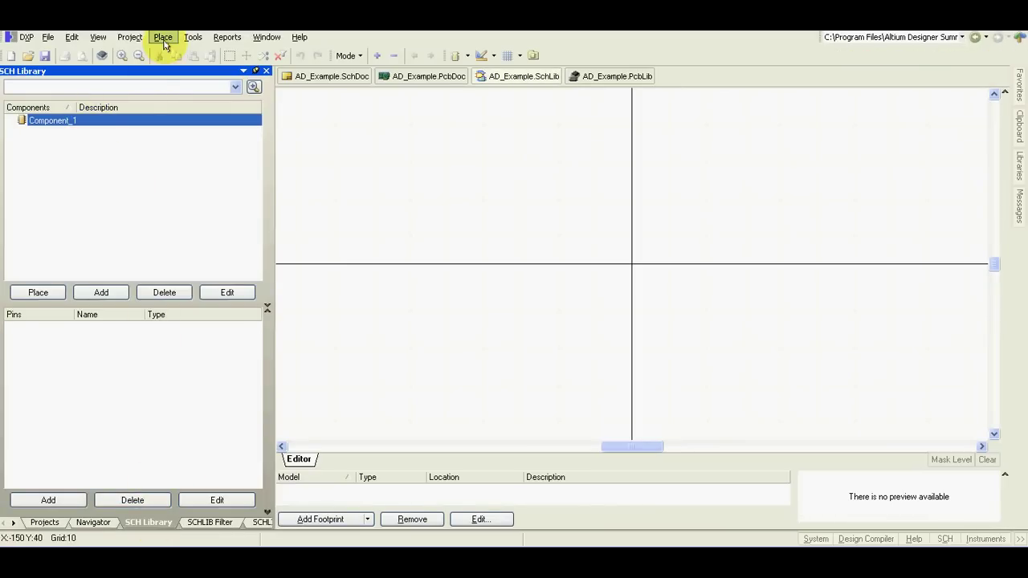
# - Create a new component named Resistor in the schematic library
pyautogui.click(162, 38)
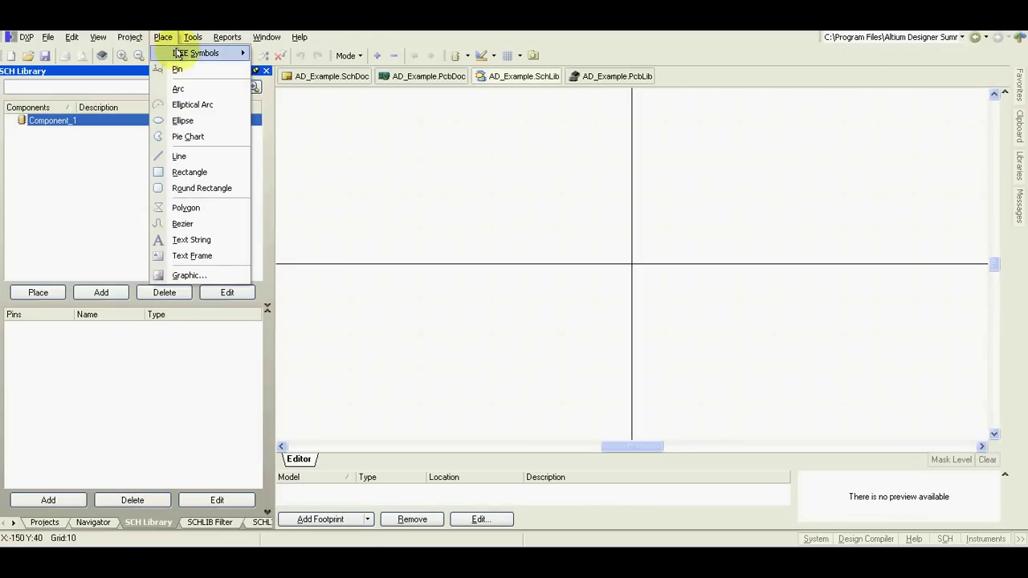
pyautogui.moveTo(184, 34)
pyautogui.click(203, 51)
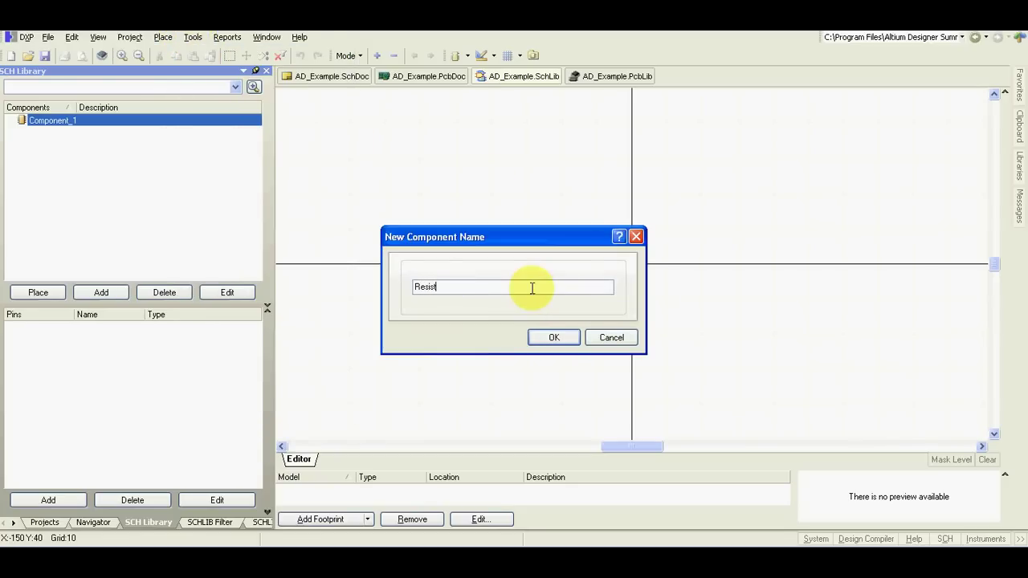
pyautogui.click(554, 337)
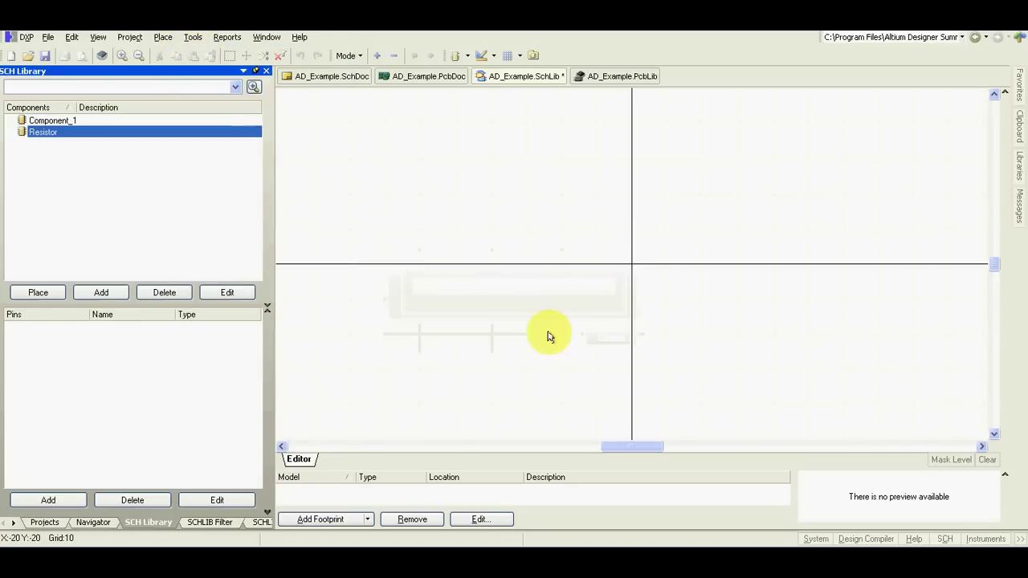
# - Place a pin with display name 1 and designator 1 at X -20, Y 0, oriented 180 degrees, in the Resistor symbol
pyautogui.click(161, 38)
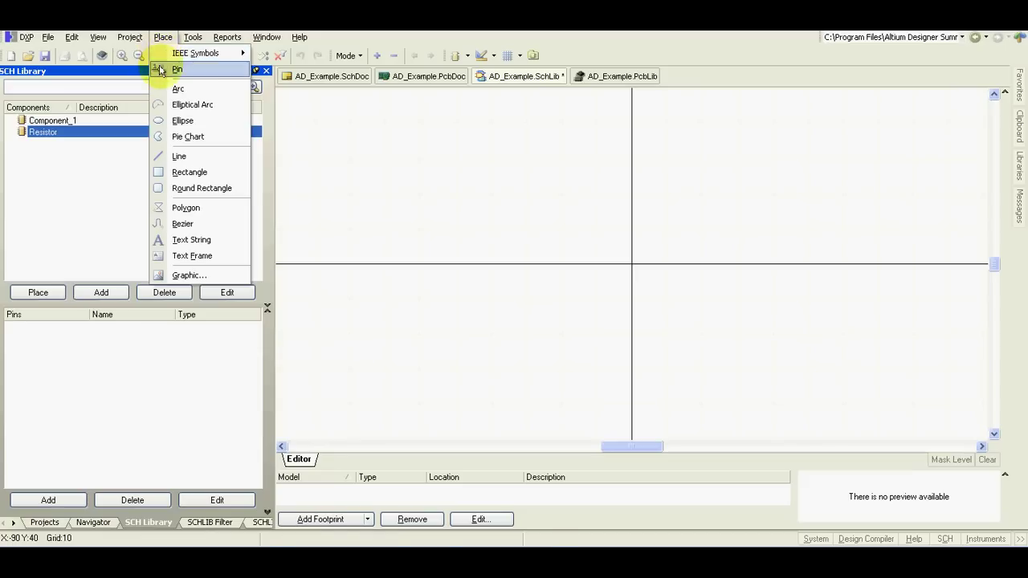
pyautogui.click(177, 69)
pyautogui.press('Tab')
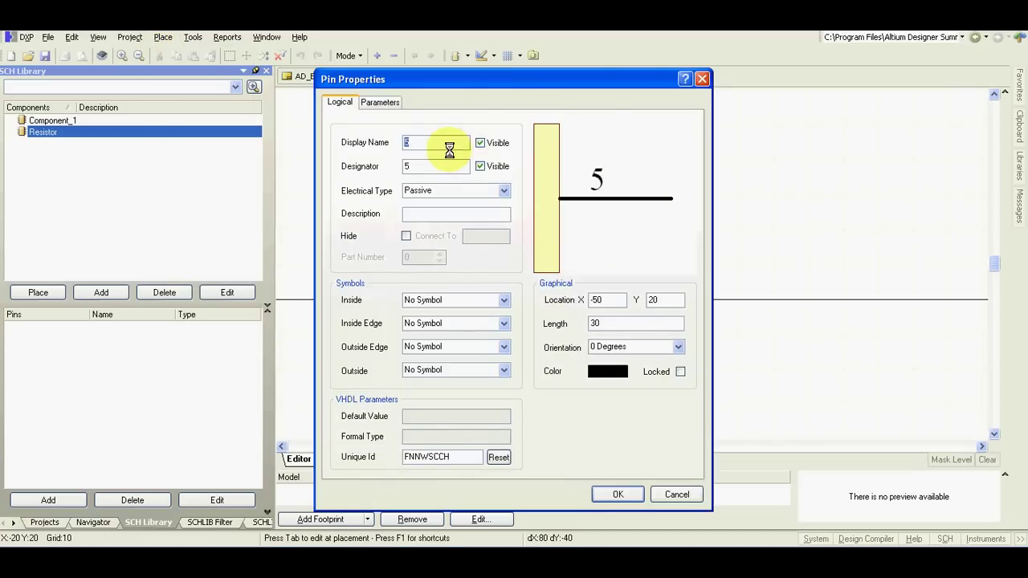
pyautogui.write('1')
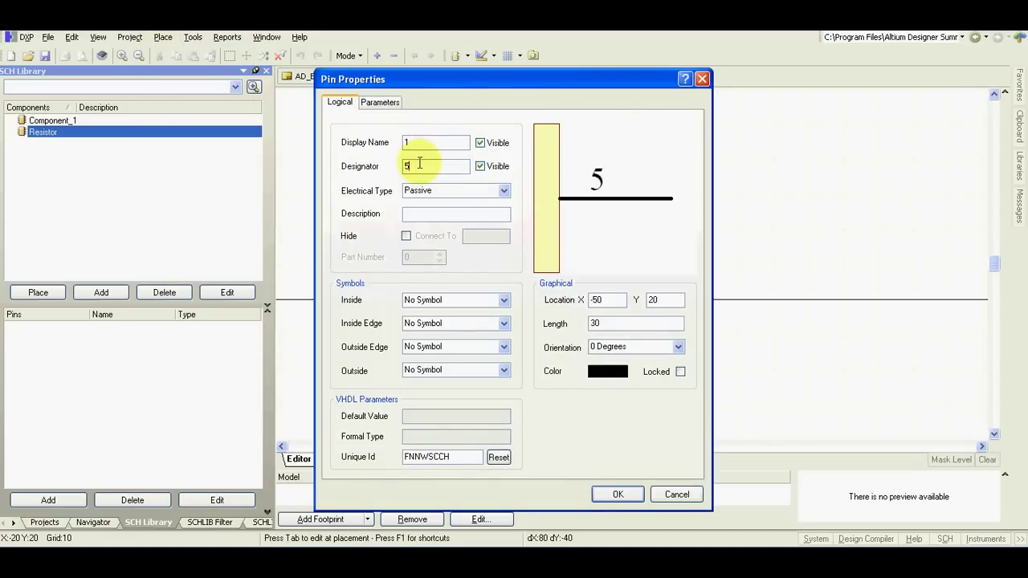
pyautogui.write('1')
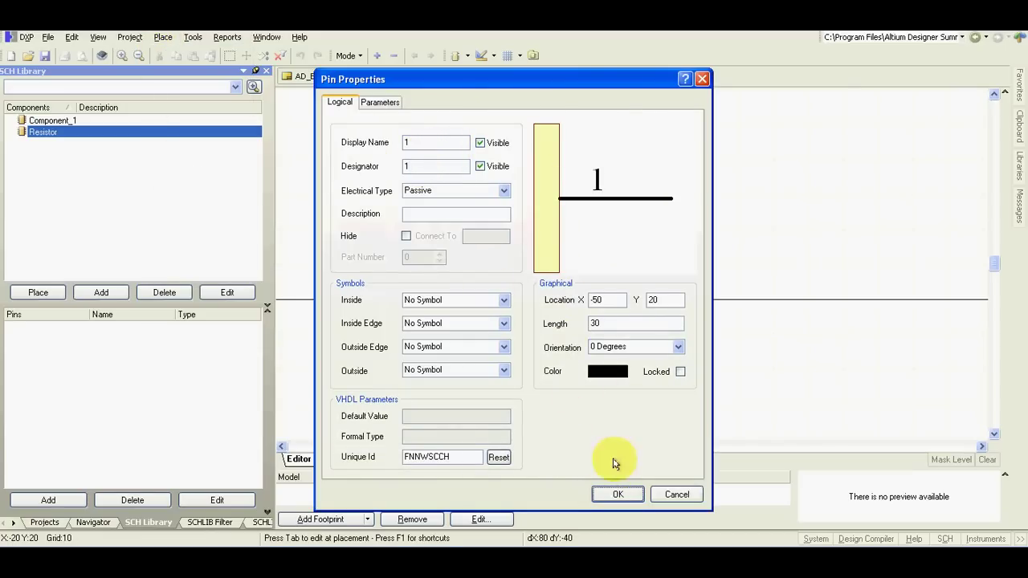
pyautogui.click(616, 493)
pyautogui.press('space')
pyautogui.press('space')
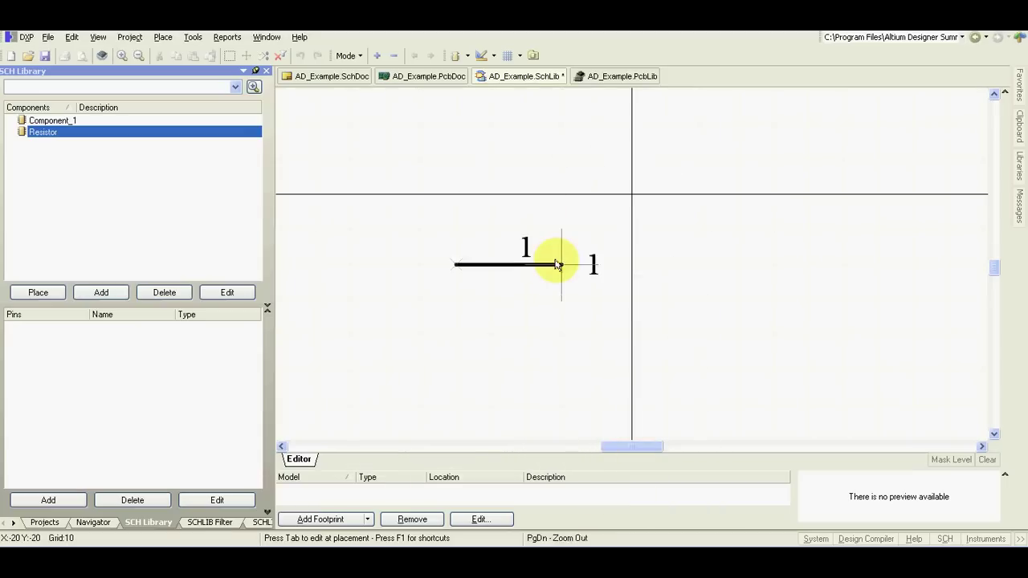
pyautogui.click(548, 204)
# - Place pin 2 of the Resistor at X 20, Y 0, oriented 0 degrees, and end pin placement
pyautogui.press('space')
pyautogui.press('space')
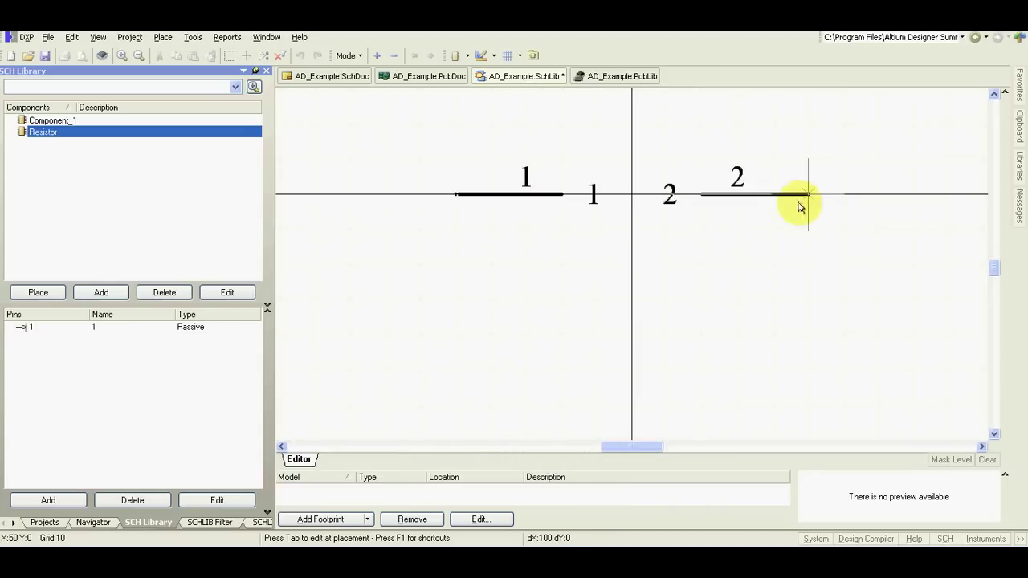
pyautogui.click(814, 199)
pyautogui.rightClick(749, 273)
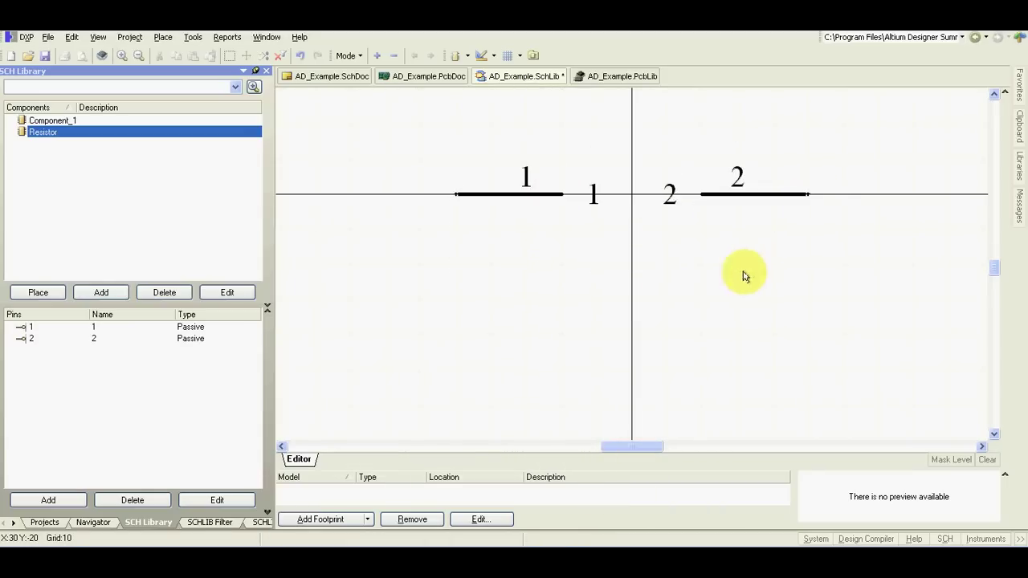
# - Draw the resistor body as a closed blue polyline rectangle, 40 by 20 units, between the inner ends of the two pins
pyautogui.click(163, 38)
pyautogui.click(179, 156)
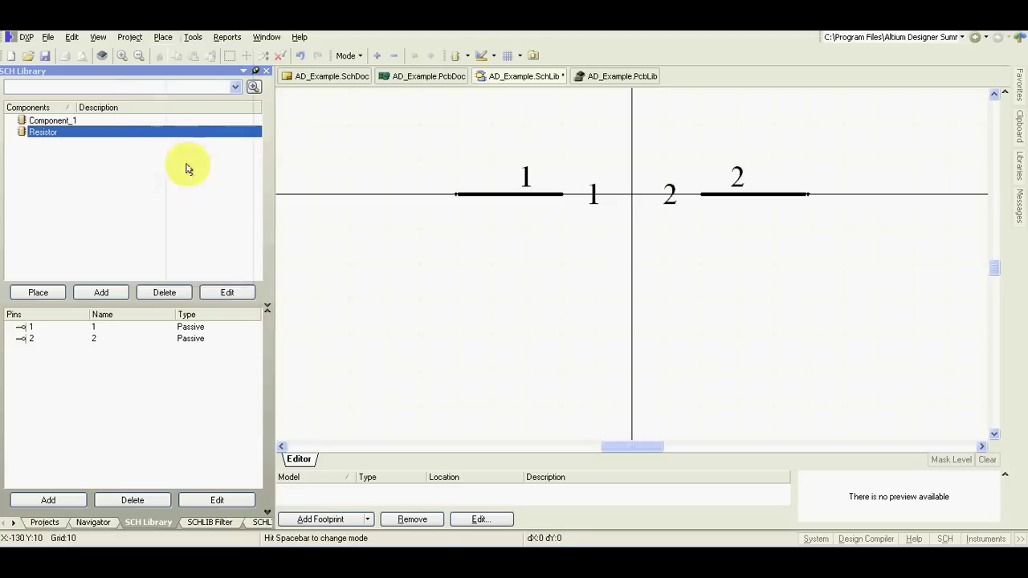
pyautogui.press('Tab')
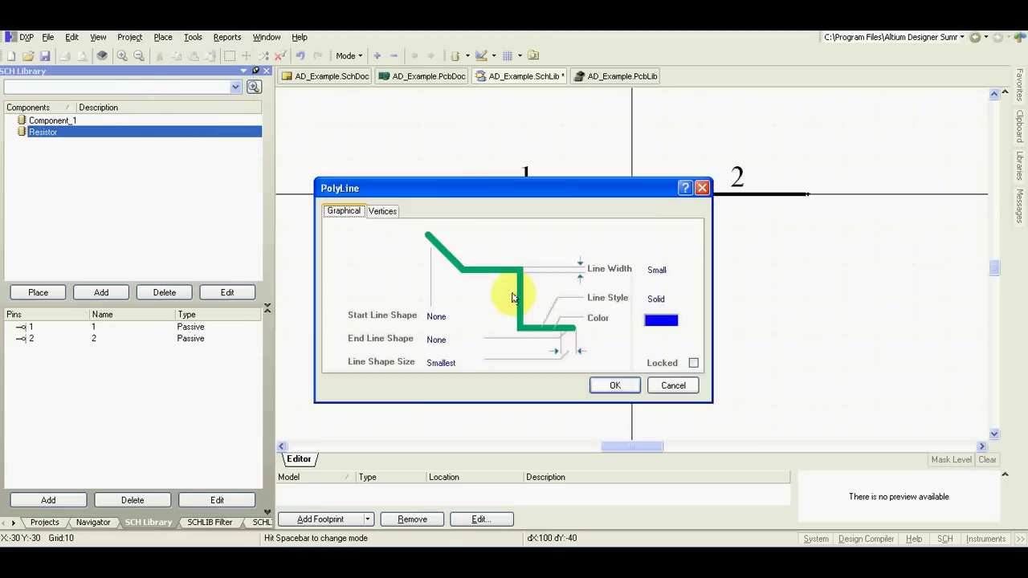
pyautogui.click(659, 322)
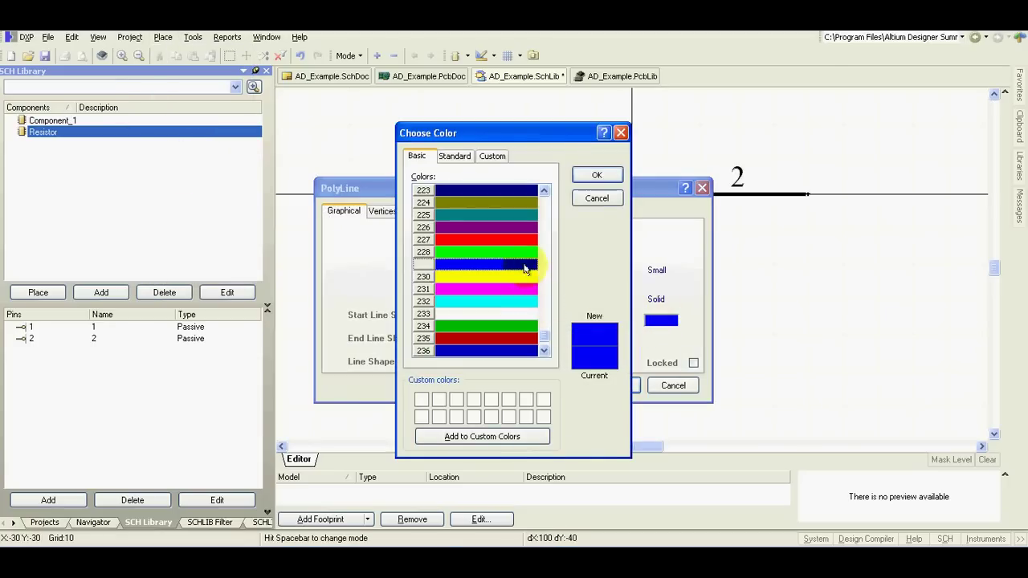
pyautogui.click(597, 175)
pyautogui.click(613, 385)
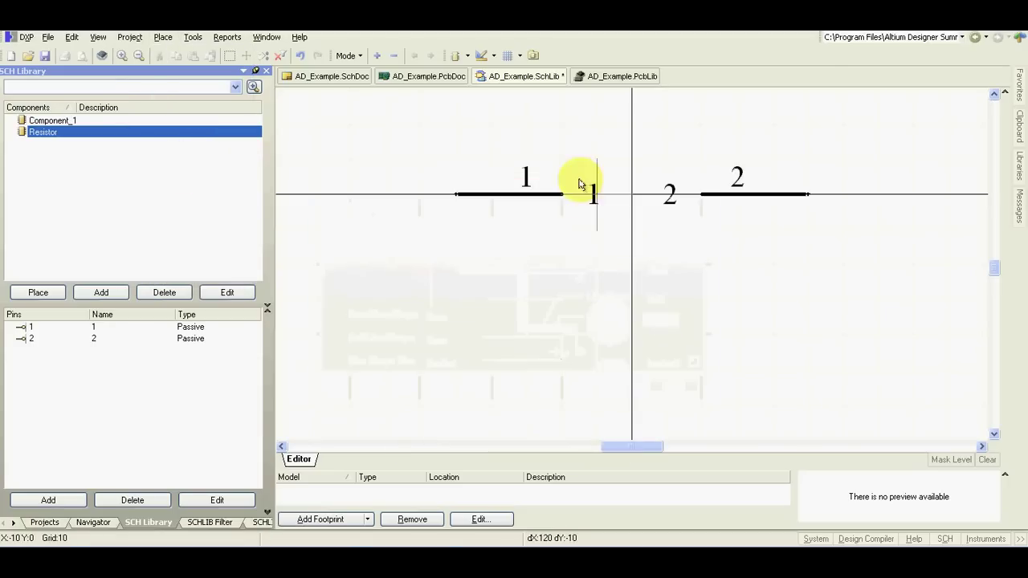
pyautogui.click(561, 158)
pyautogui.click(562, 194)
pyautogui.click(570, 228)
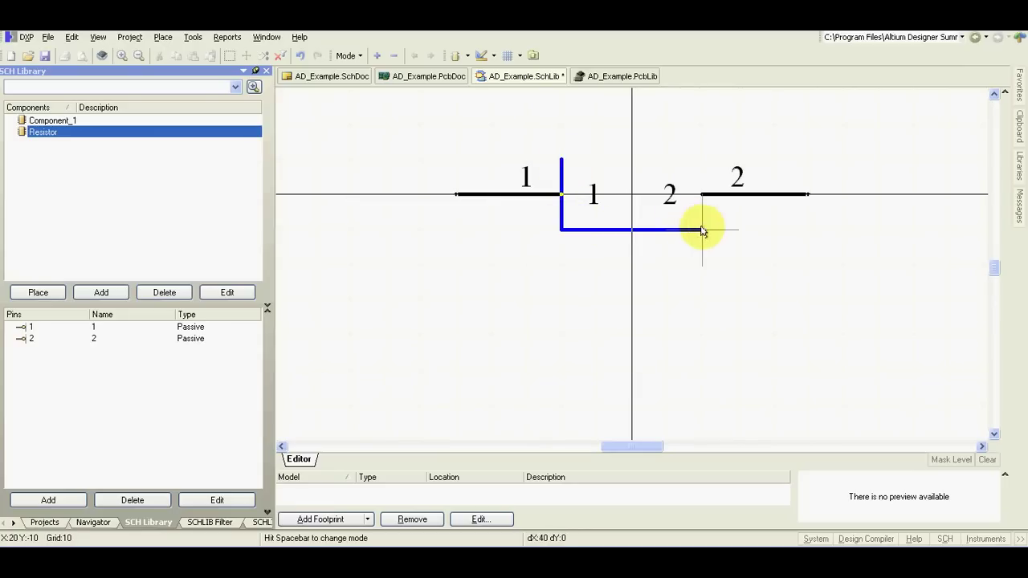
pyautogui.click(702, 225)
pyautogui.click(698, 165)
pyautogui.click(561, 159)
pyautogui.rightClick(566, 169)
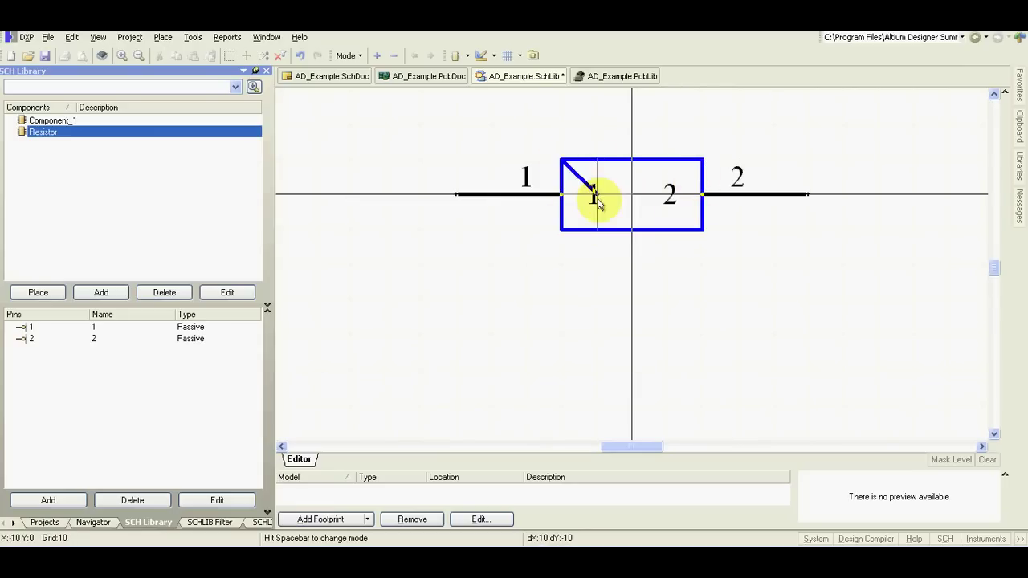
pyautogui.rightClick(527, 206)
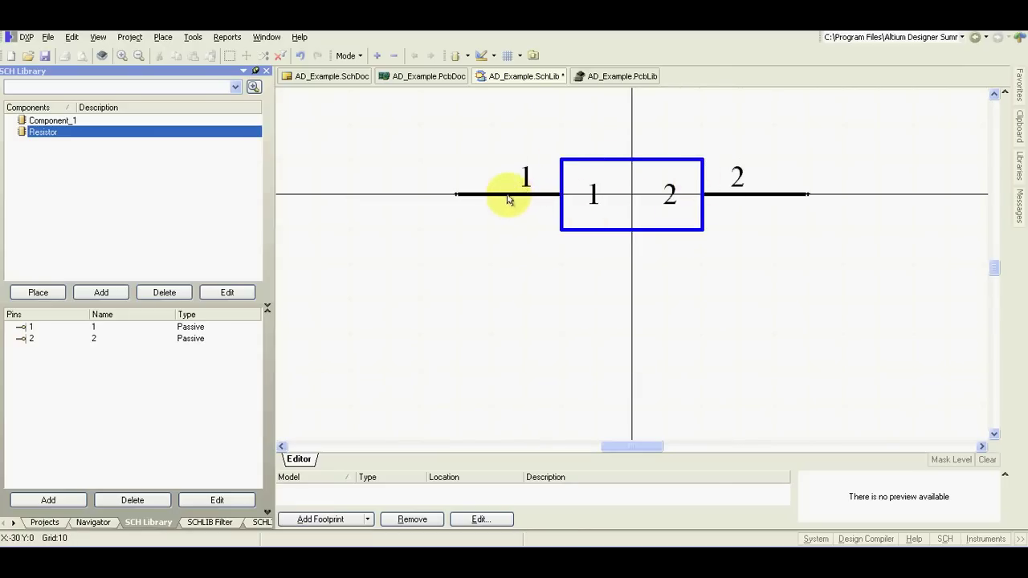
# - Hide the display names of pins 1 and 2 in the Resistor symbol, keeping their designators visible
pyautogui.doubleClick(507, 199)
pyautogui.click(481, 142)
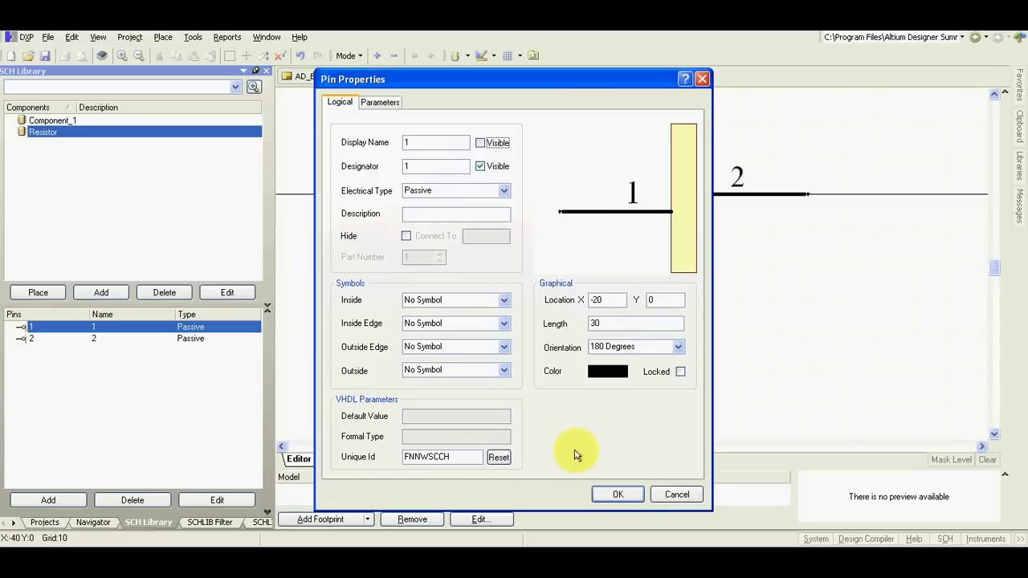
pyautogui.click(614, 494)
pyautogui.doubleClick(747, 196)
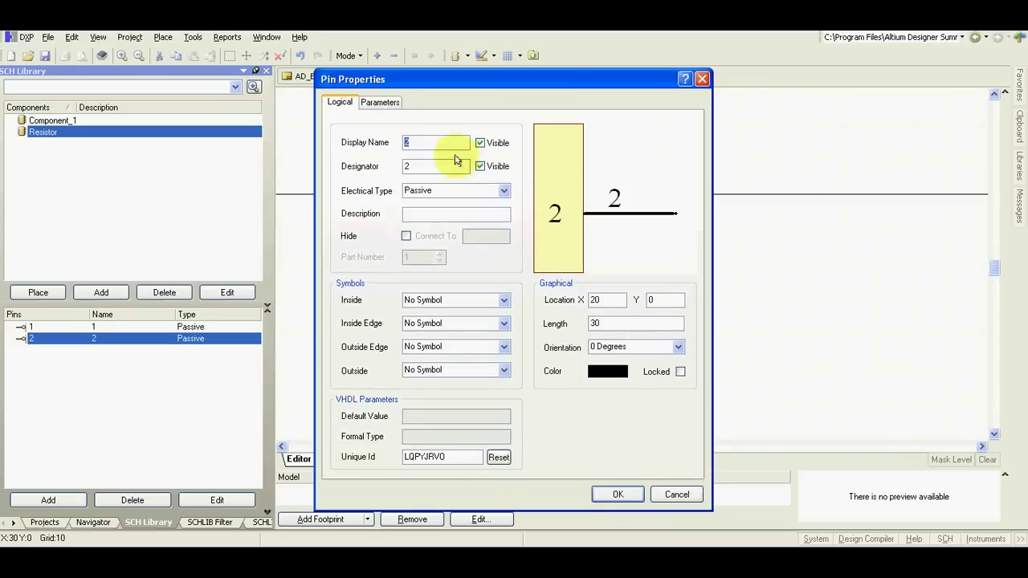
pyautogui.click(480, 143)
pyautogui.click(617, 494)
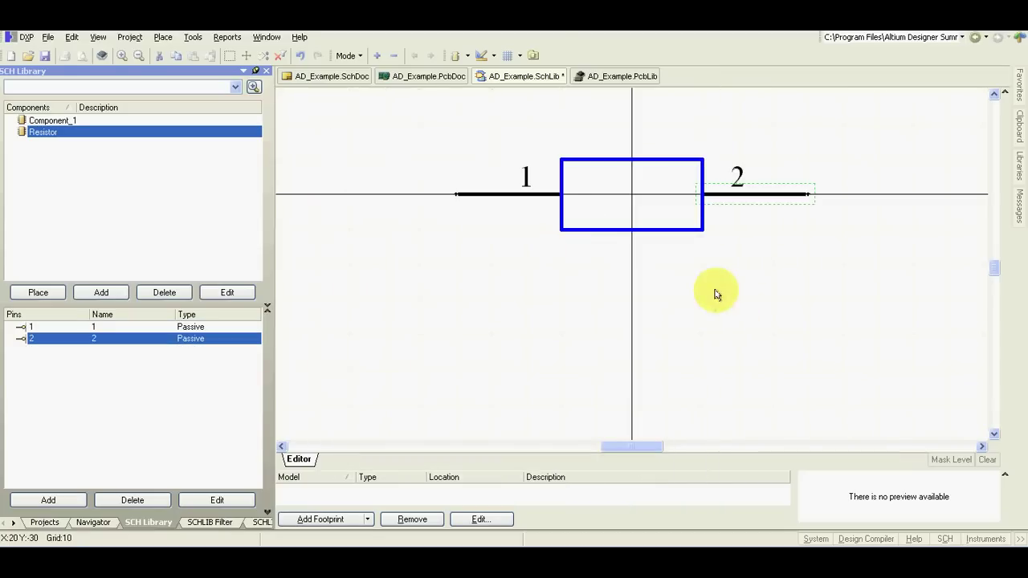
pyautogui.click(717, 295)
# - Set the default designator of the Resistor component to R?
pyautogui.click(91, 133)
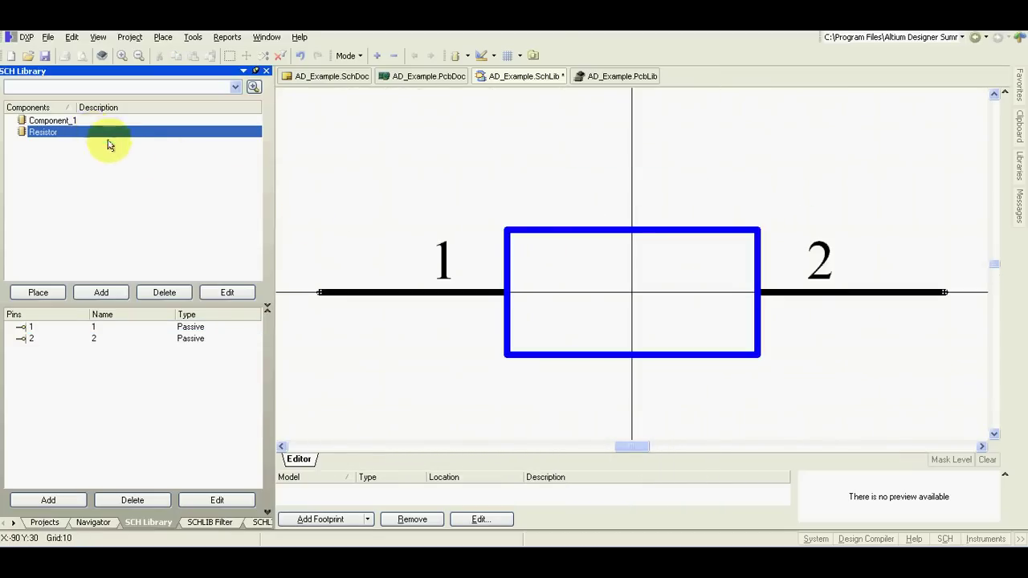
pyautogui.doubleClick(73, 133)
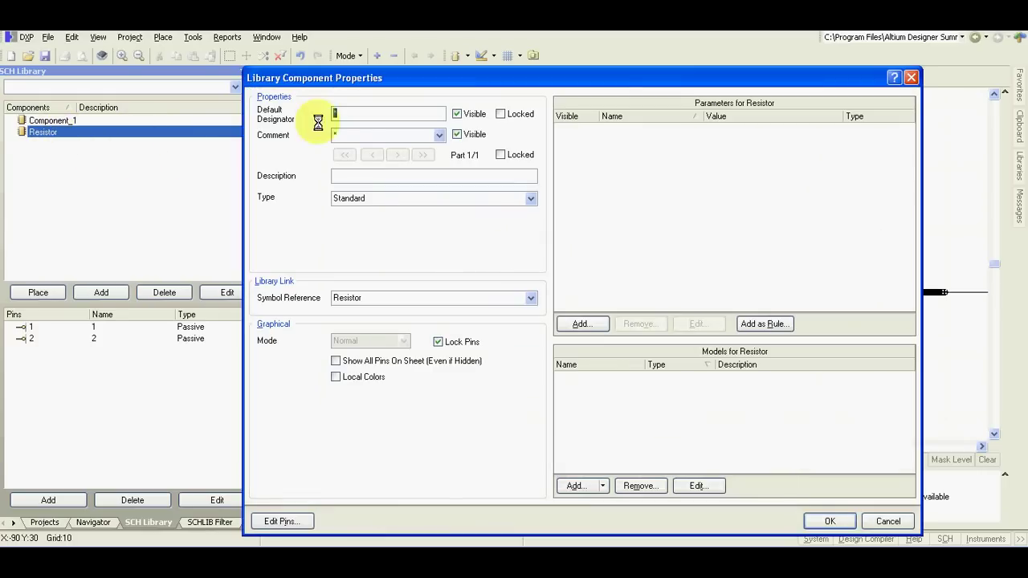
pyautogui.doubleClick(347, 114)
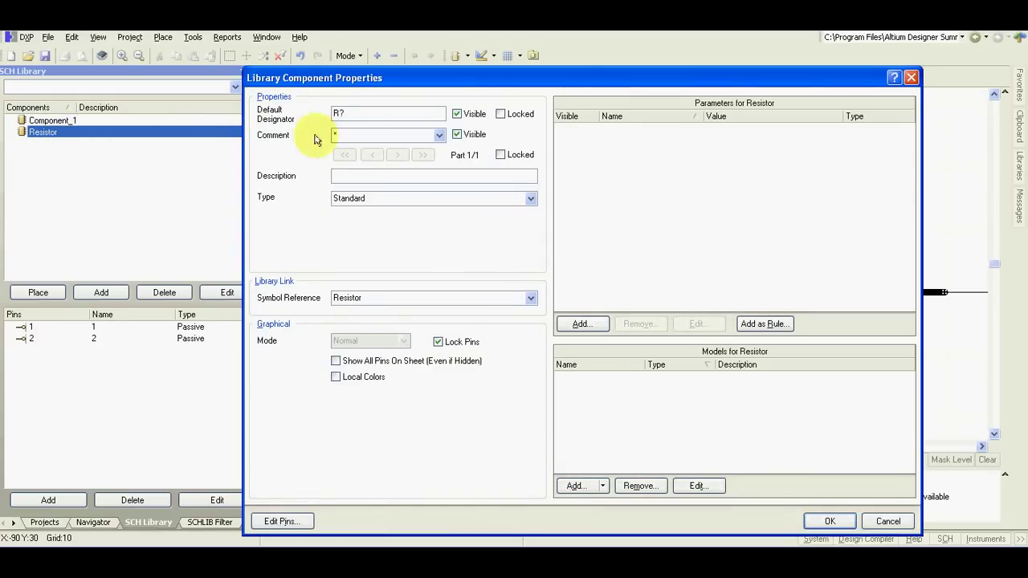
pyautogui.click(830, 521)
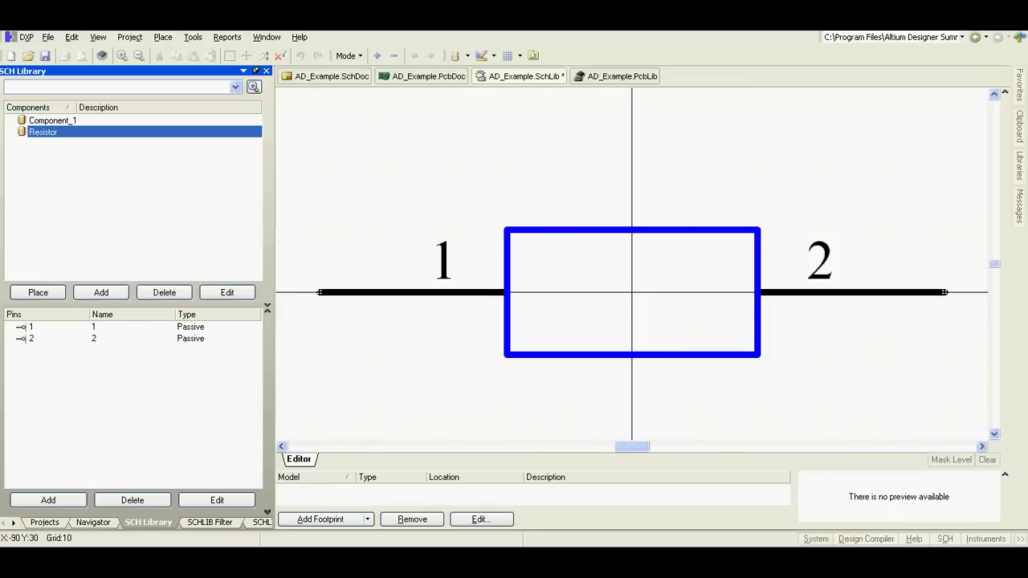
# - Create a new component named LED in the schematic library
pyautogui.click(193, 38)
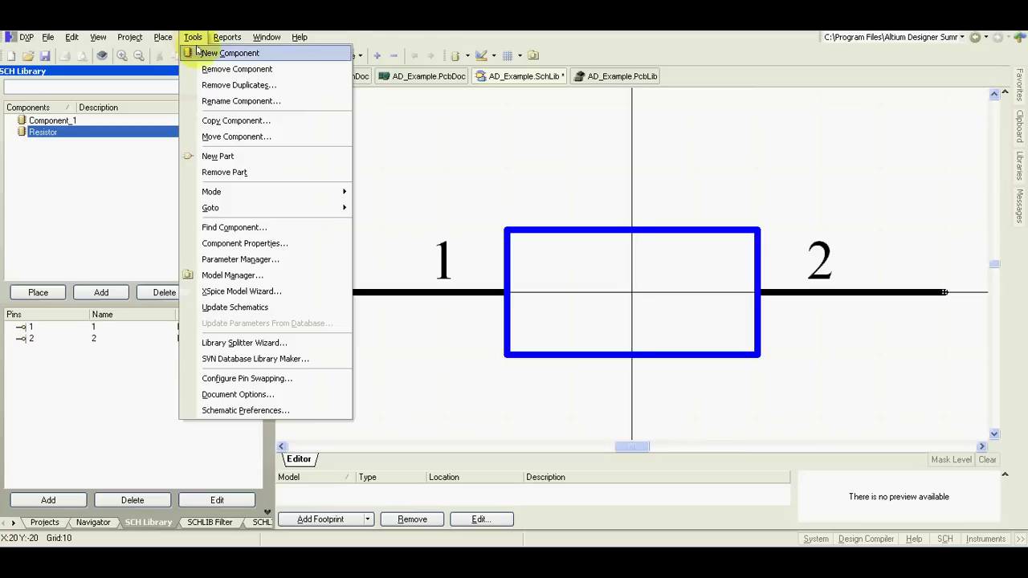
pyautogui.click(215, 50)
pyautogui.write('U')
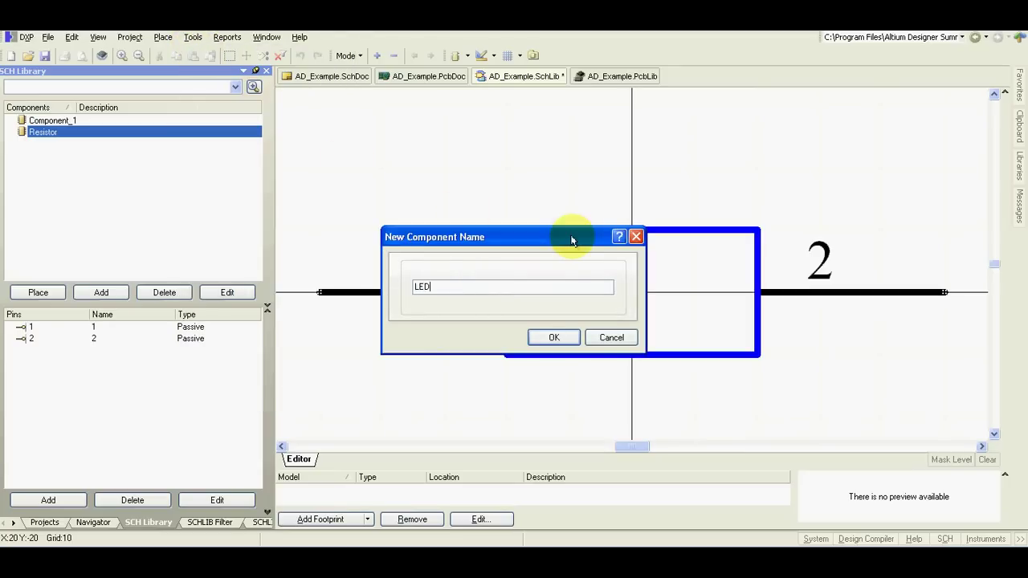
pyautogui.write('ED')
pyautogui.click(538, 338)
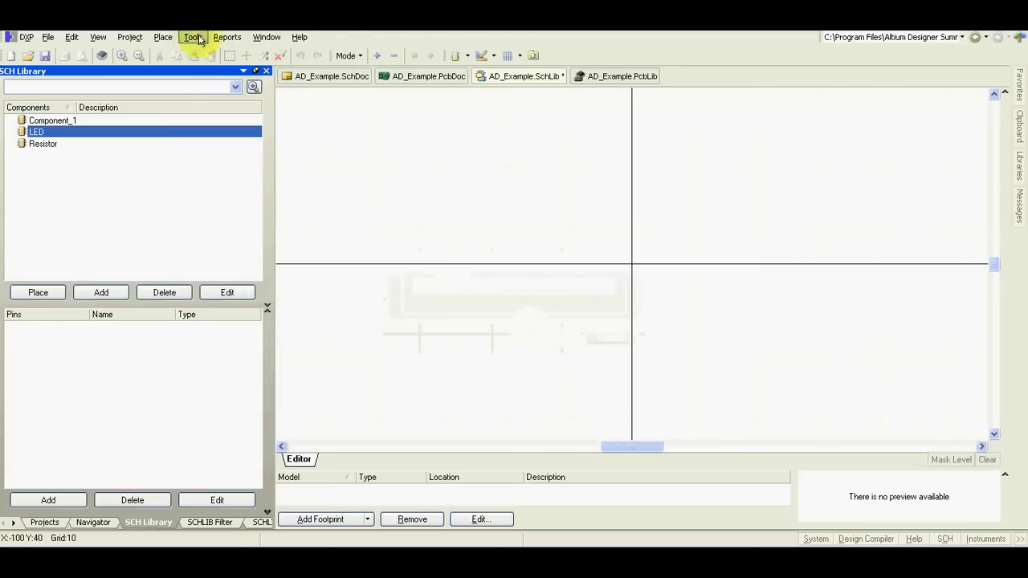
# - Place LED pin 1, with display name and designator 1, at X -30, Y 0, and pin 2 facing the opposite way at X -10, Y 0
pyautogui.click(165, 38)
pyautogui.click(180, 70)
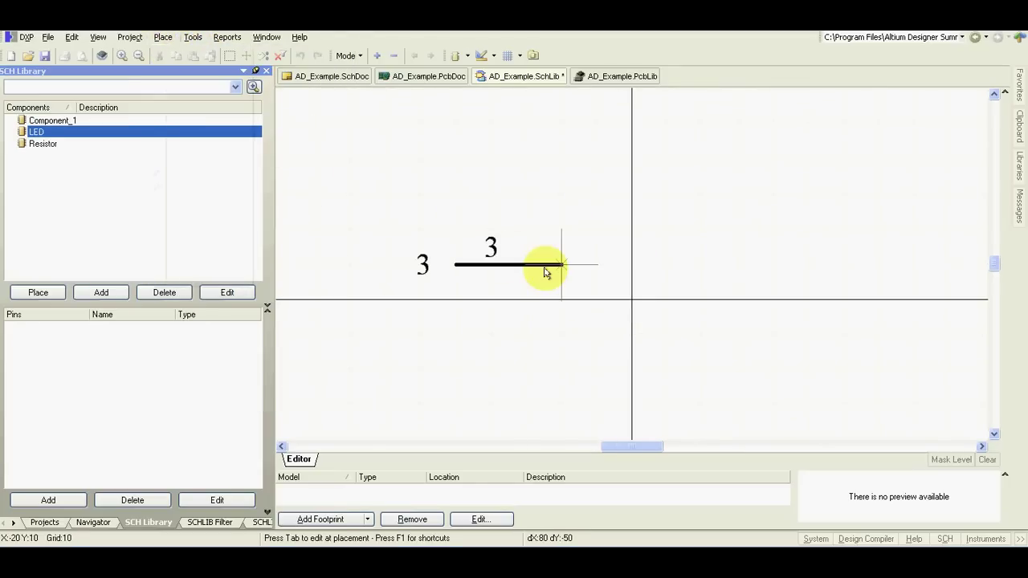
pyautogui.press('Tab')
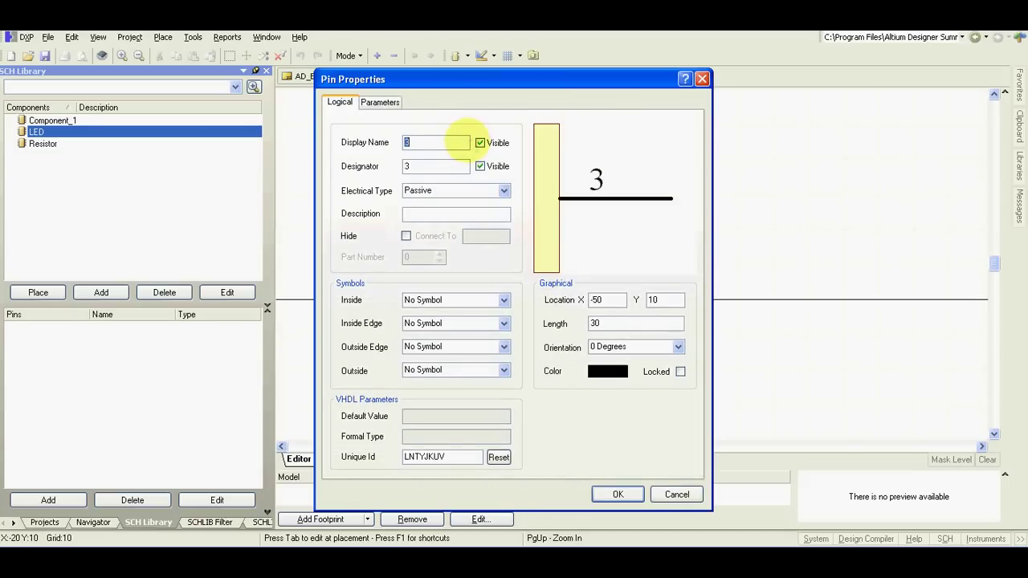
pyautogui.write('1')
pyautogui.press('Tab')
pyautogui.write('1')
pyautogui.click(617, 494)
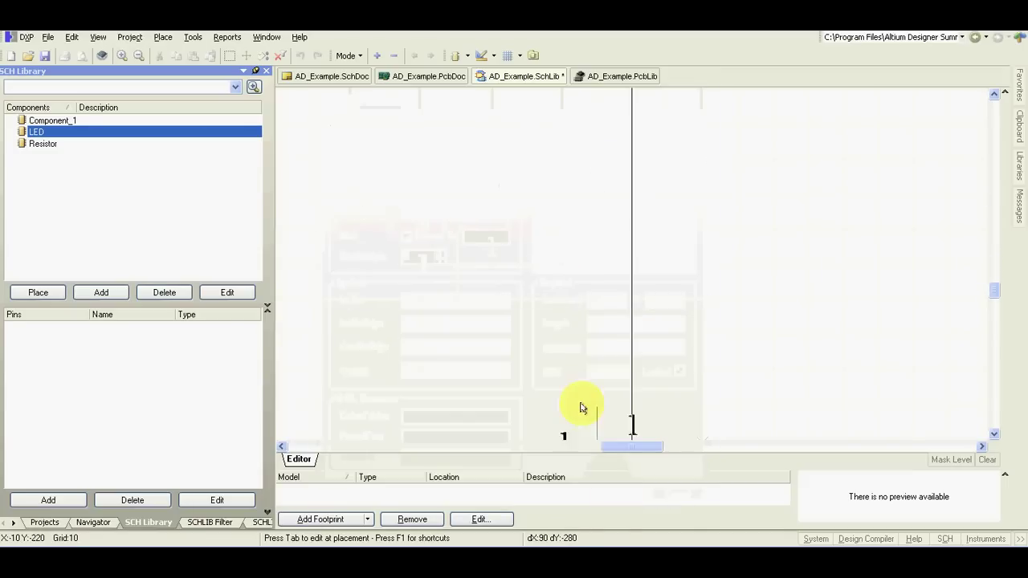
pyautogui.press('pagedown')
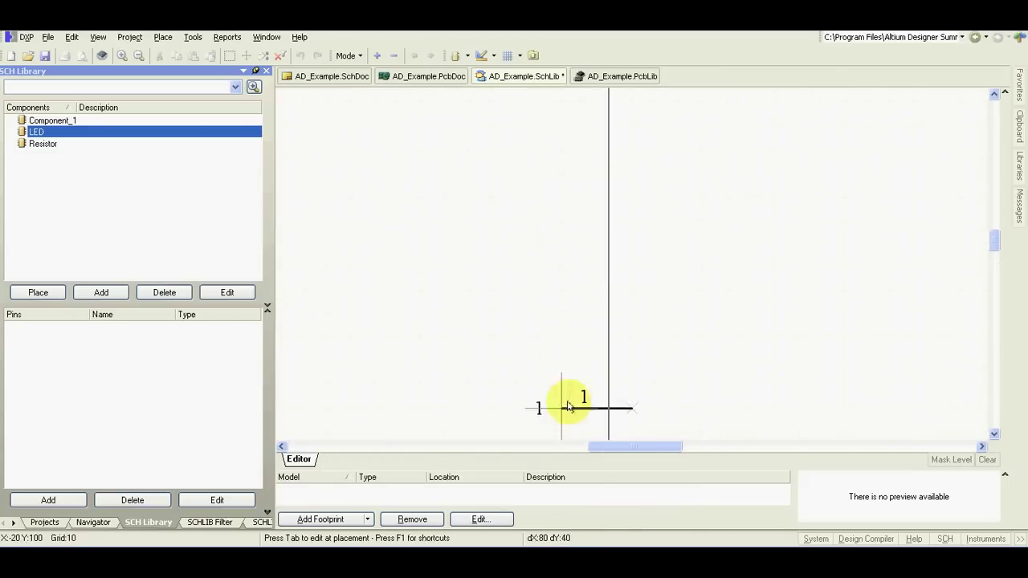
pyautogui.press('space')
pyautogui.press('space')
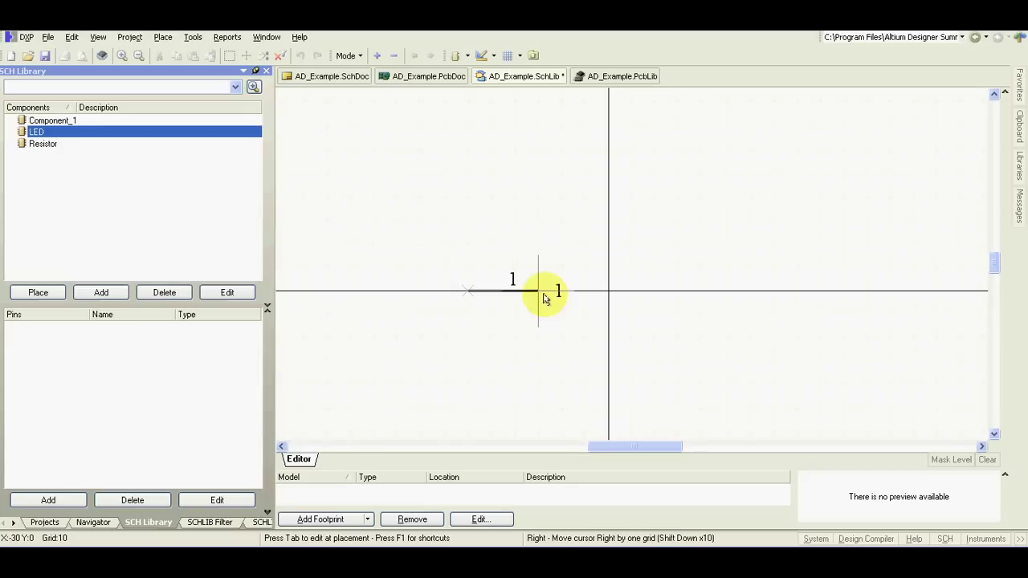
pyautogui.click(543, 295)
pyautogui.click(656, 291)
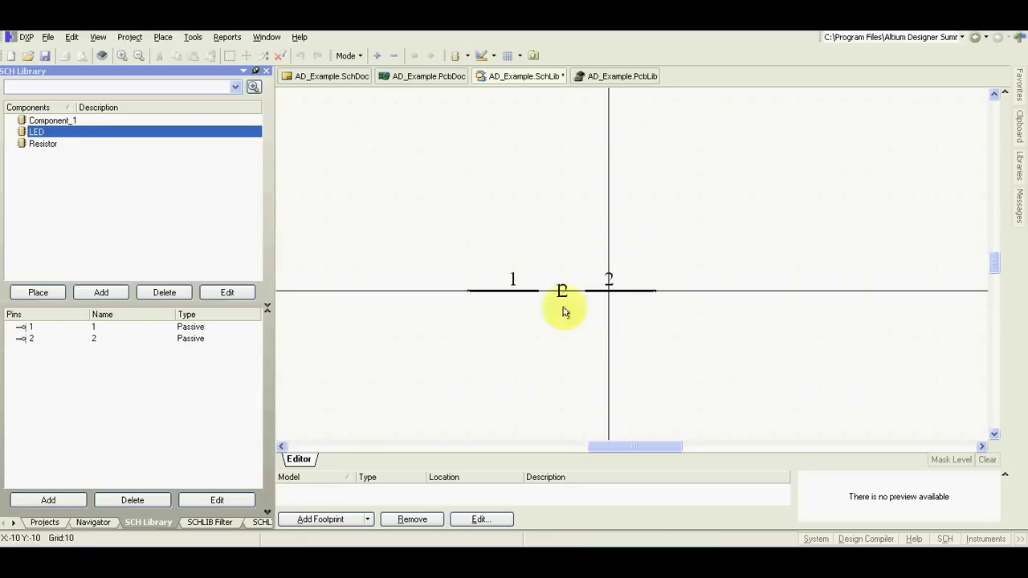
# - Hide the display names of pins 1 and 2 in the LED symbol, keeping their designators visible
pyautogui.doubleClick(516, 291)
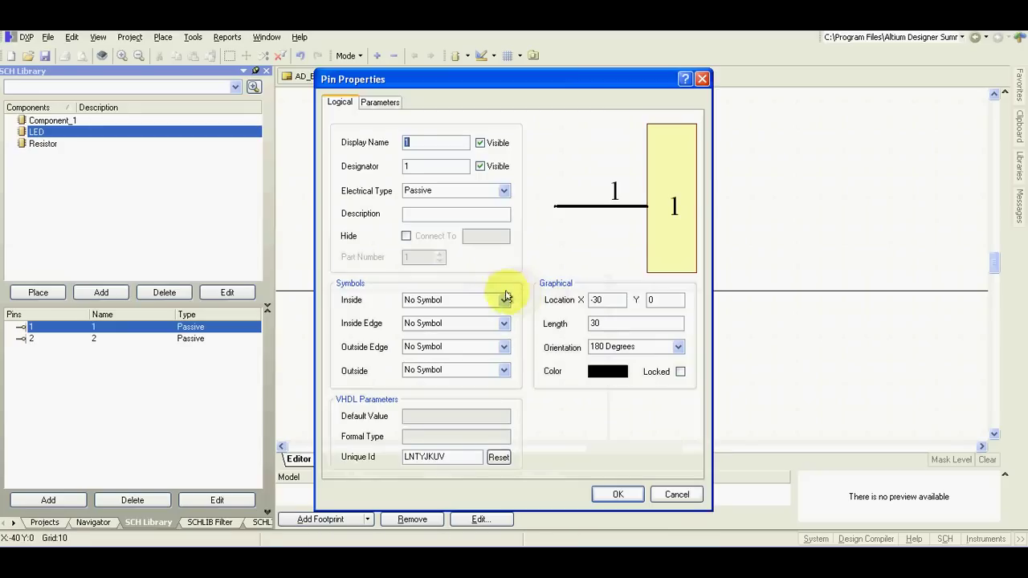
pyautogui.click(480, 143)
pyautogui.click(618, 494)
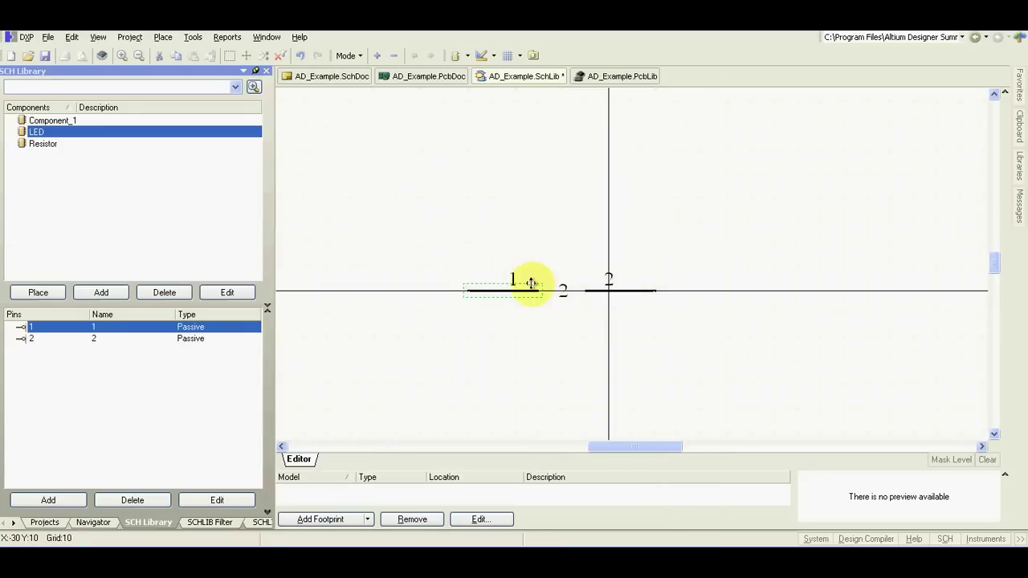
pyautogui.doubleClick(591, 295)
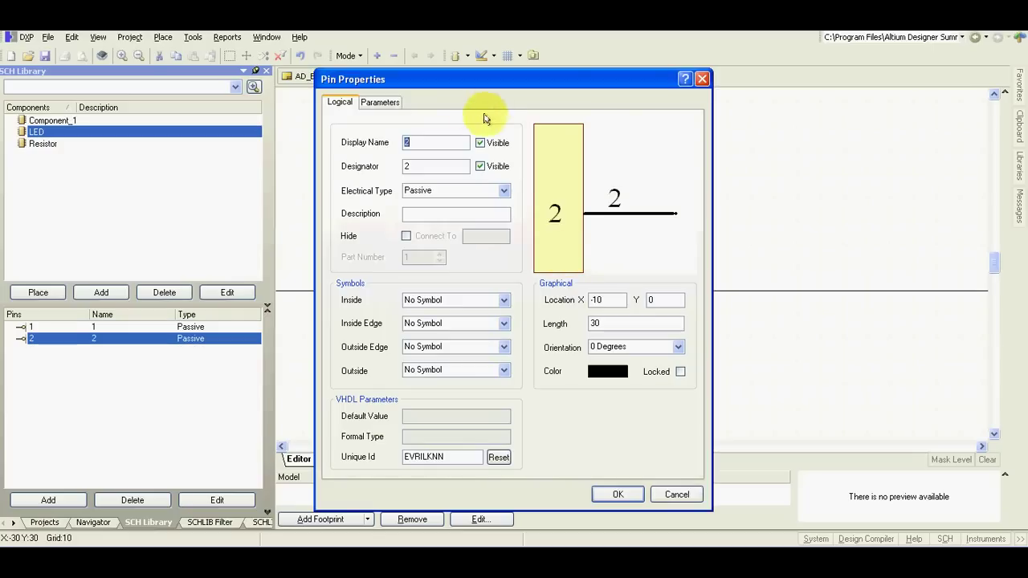
pyautogui.click(479, 142)
pyautogui.click(616, 493)
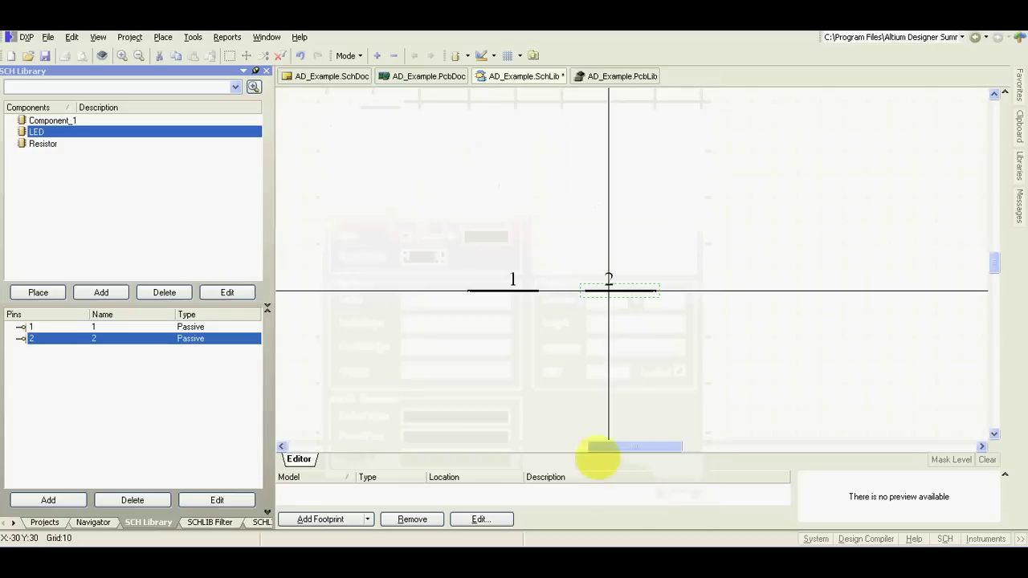
# - Draw the LED body with a line at X -30 from Y 20 to -20 and a triangle joining (-30, 0), (-10, 20) and (-10, -20)
pyautogui.click(162, 37)
pyautogui.click(163, 154)
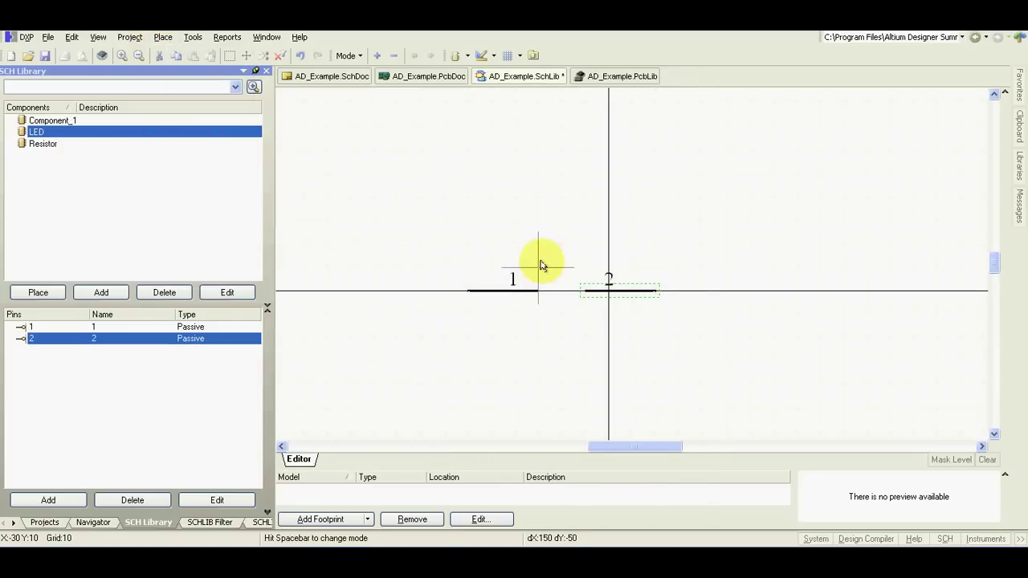
pyautogui.click(538, 243)
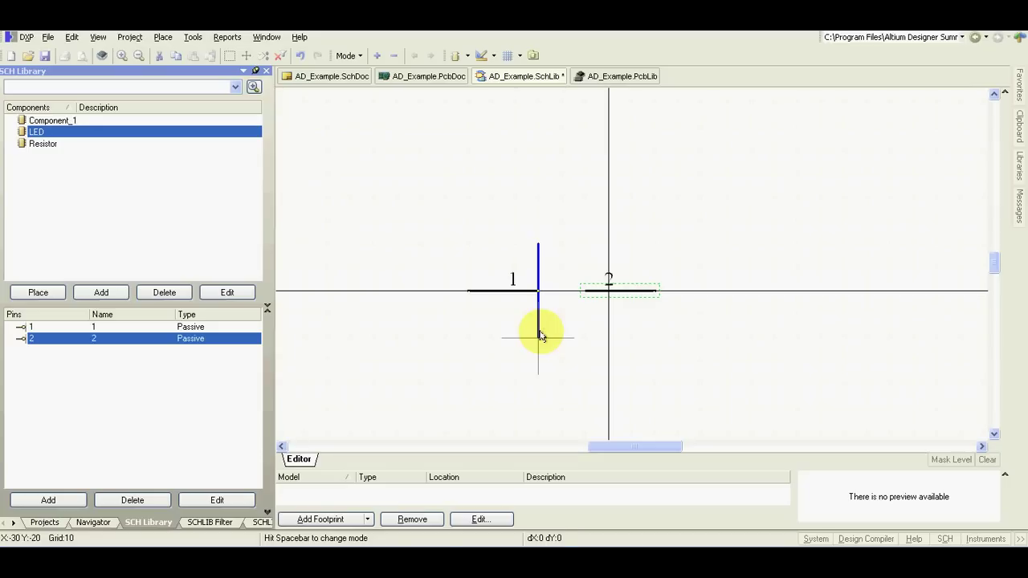
pyautogui.click(539, 291)
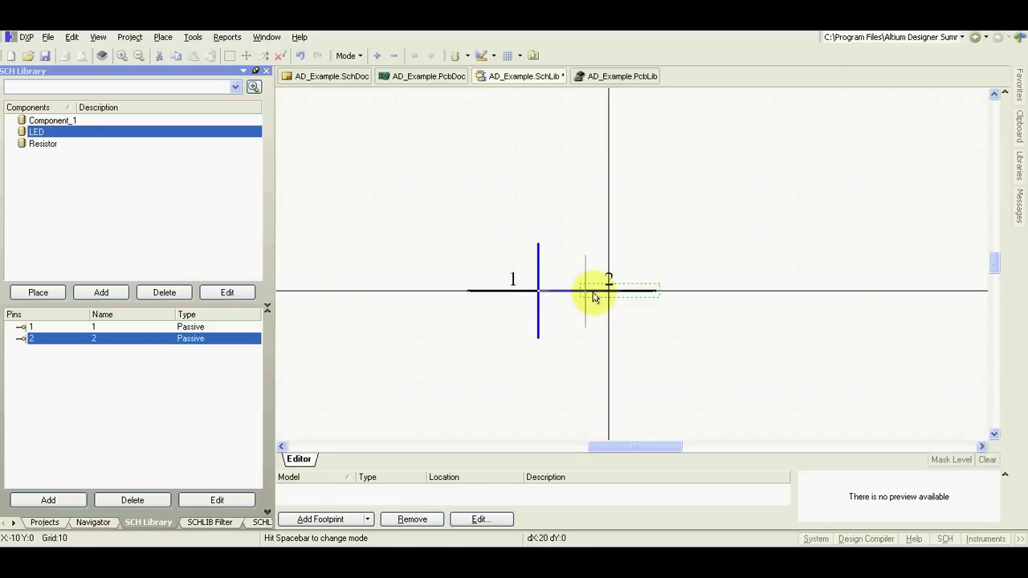
pyautogui.click(586, 243)
pyautogui.click(585, 338)
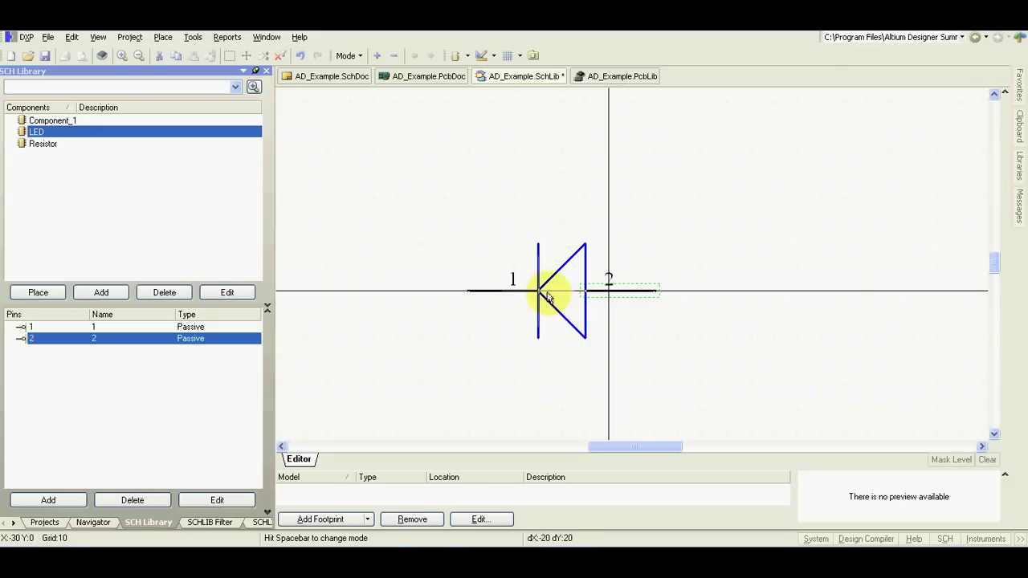
pyautogui.click(539, 291)
pyautogui.rightClick(546, 299)
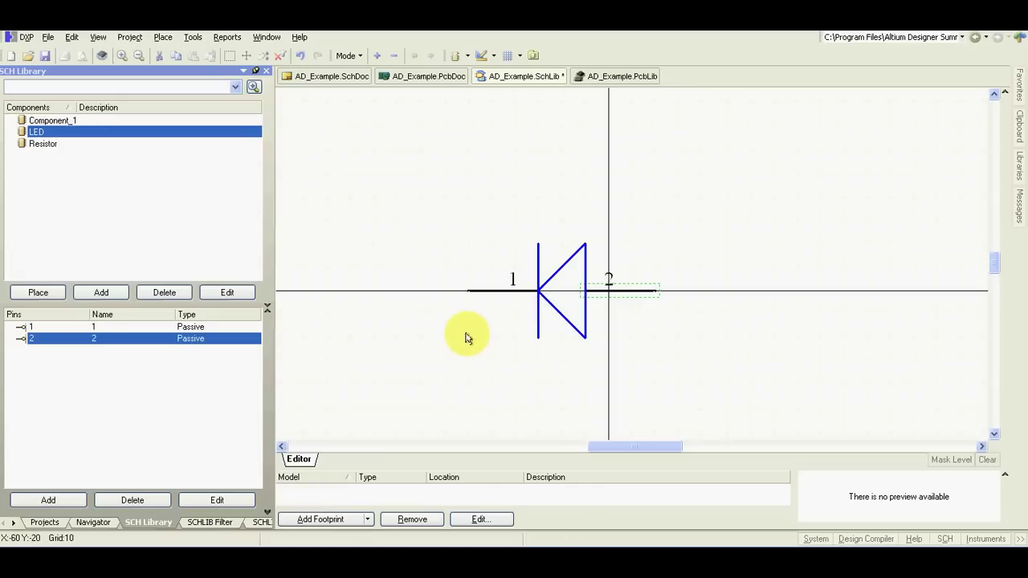
# - Set both the snap grid and the visible grid of the library editor workspace to 1
pyautogui.rightClick(468, 337)
pyautogui.moveTo(532, 480)
pyautogui.click(617, 406)
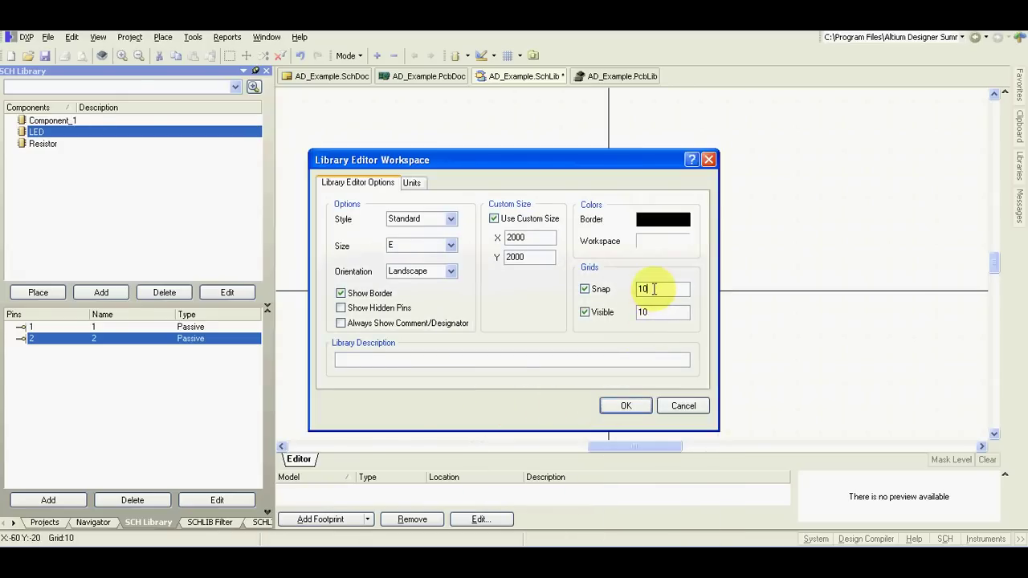
pyautogui.click(656, 312)
pyautogui.press('BackSpace')
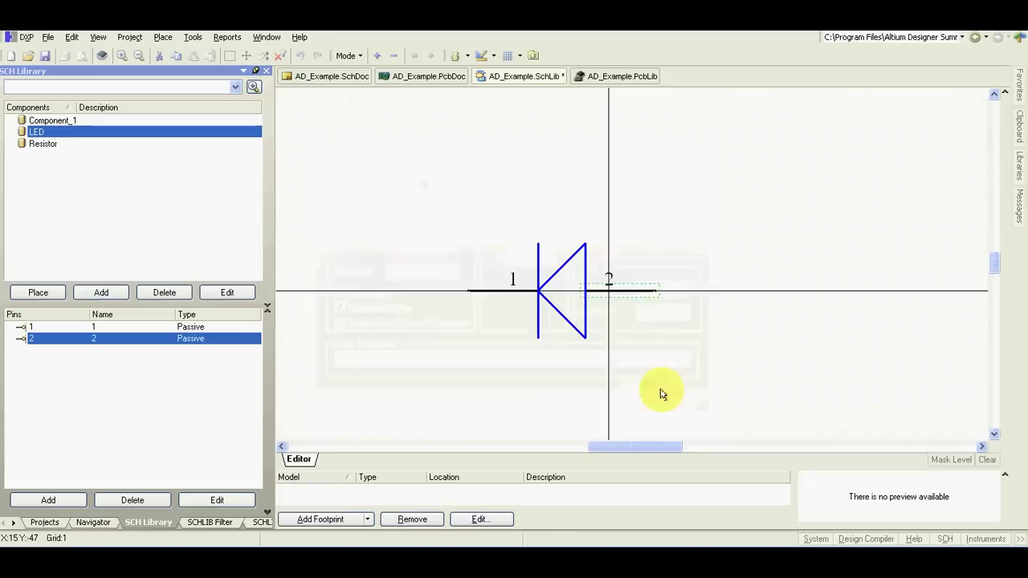
pyautogui.click(641, 340)
# - Draw a small light-emission arrow above pin 1 of the LED, from X -38, Y 22 to its head at X -42, Y 26
pyautogui.scroll(2, 611, 336)
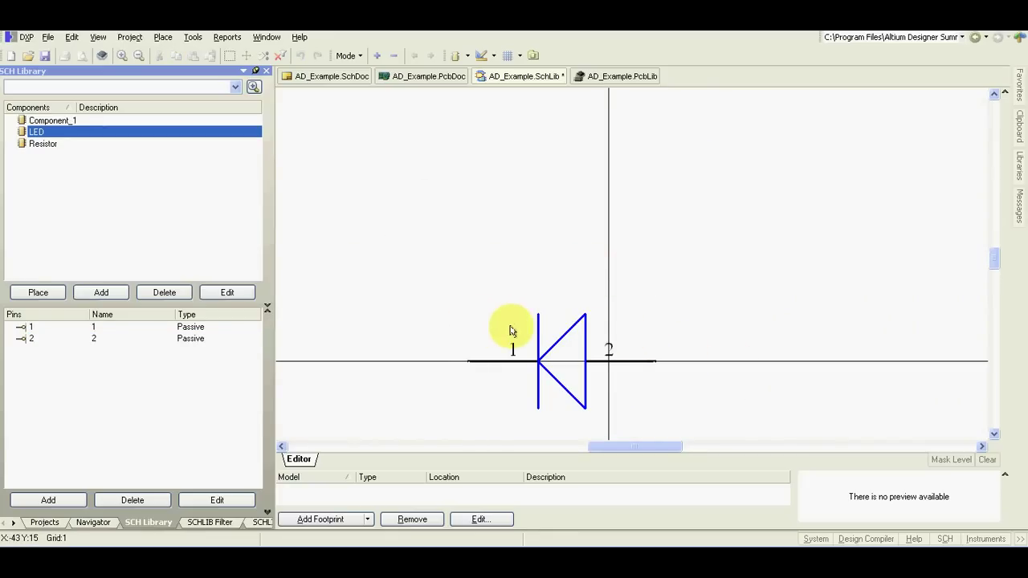
pyautogui.keyDown('ctrl'); pyautogui.scroll(2, 518, 319); pyautogui.keyUp('ctrl')
pyautogui.keyDown('ctrl'); pyautogui.scroll(1, 526, 306); pyautogui.keyUp('ctrl')
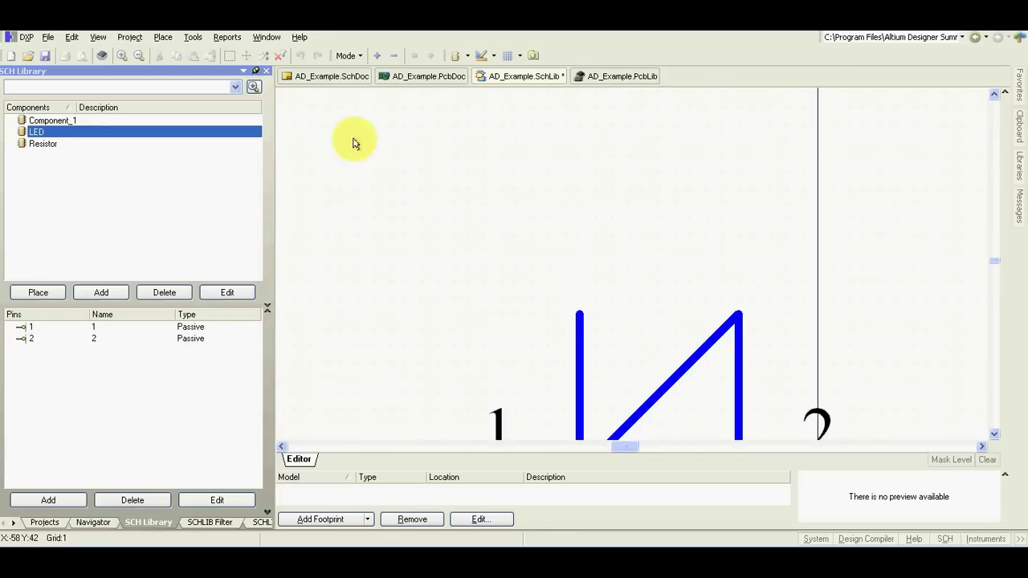
pyautogui.click(163, 37)
pyautogui.click(175, 156)
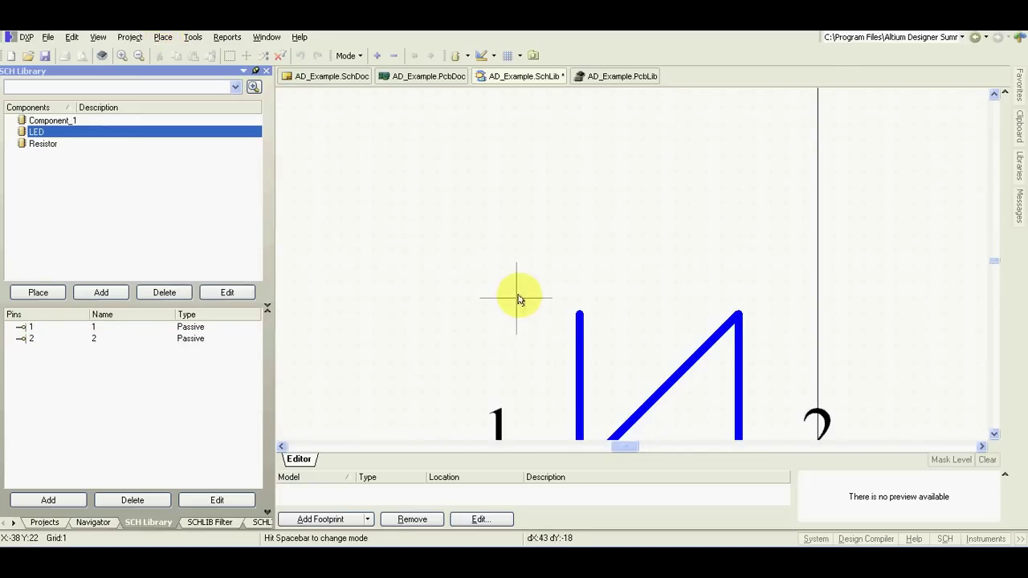
pyautogui.click(517, 298)
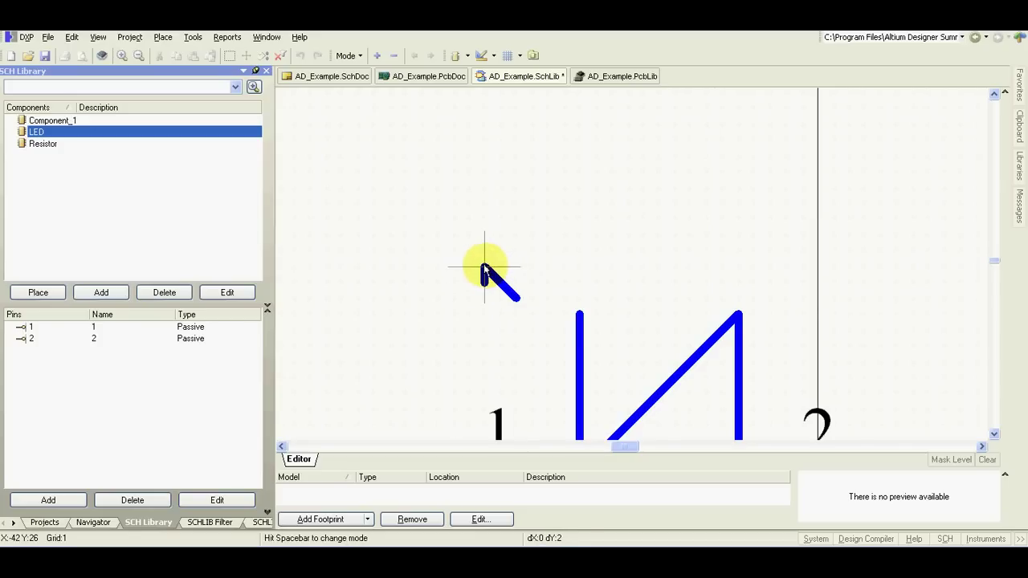
pyautogui.click(484, 268)
pyautogui.rightClick(530, 269)
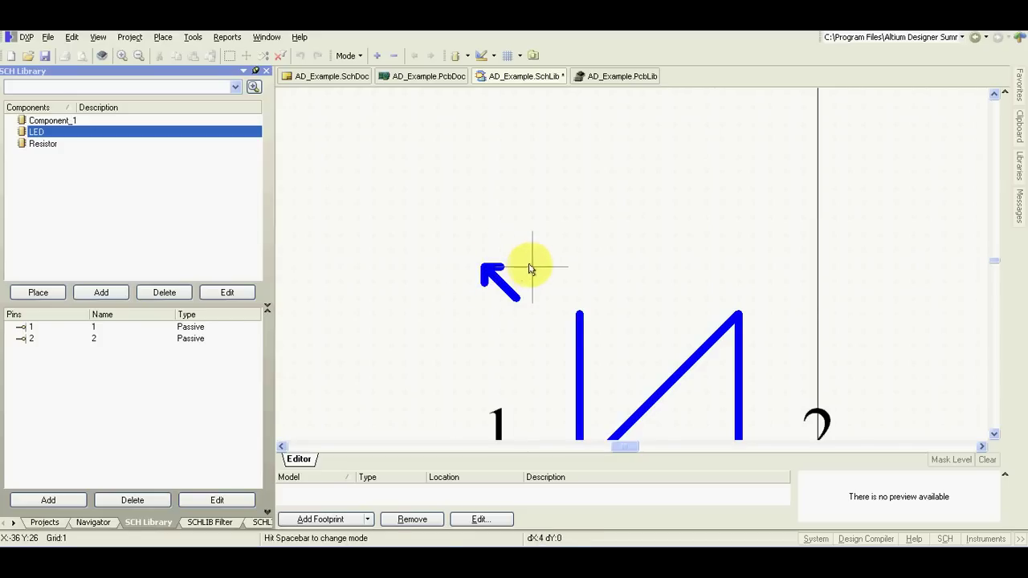
# - Draw a second parallel arrow above the first, from X -36, Y 26 to its head at X -40, Y 30
pyautogui.click(534, 268)
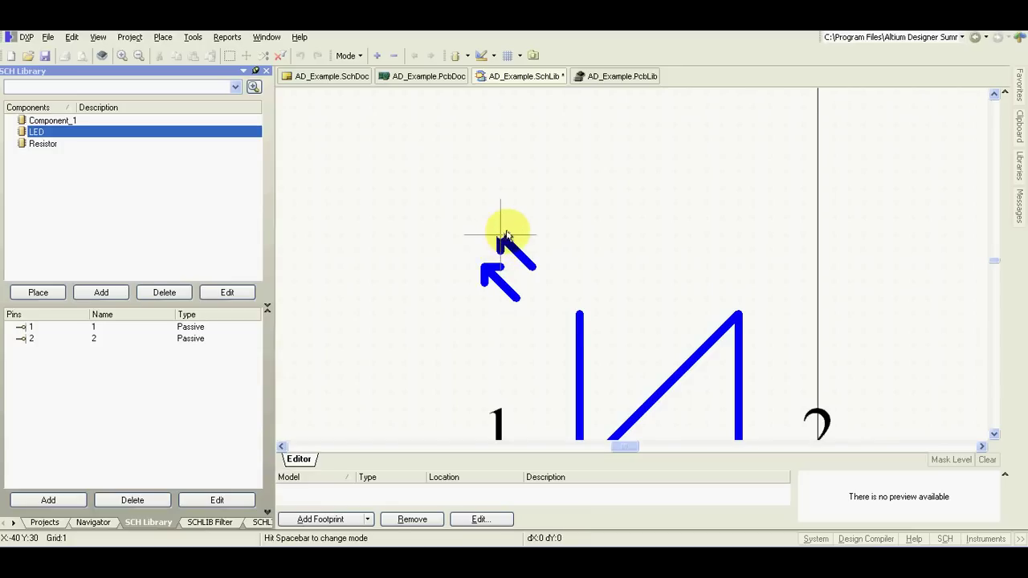
pyautogui.click(518, 235)
pyautogui.rightClick(574, 237)
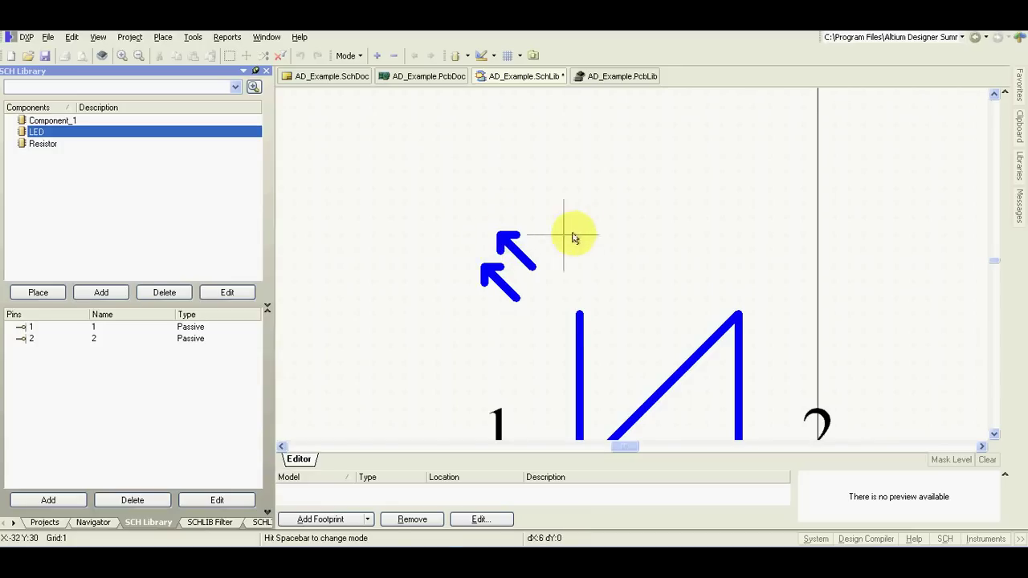
# - Set the snap and visible grids of the library editor workspace back to 10
pyautogui.rightClick(603, 291)
pyautogui.moveTo(652, 434)
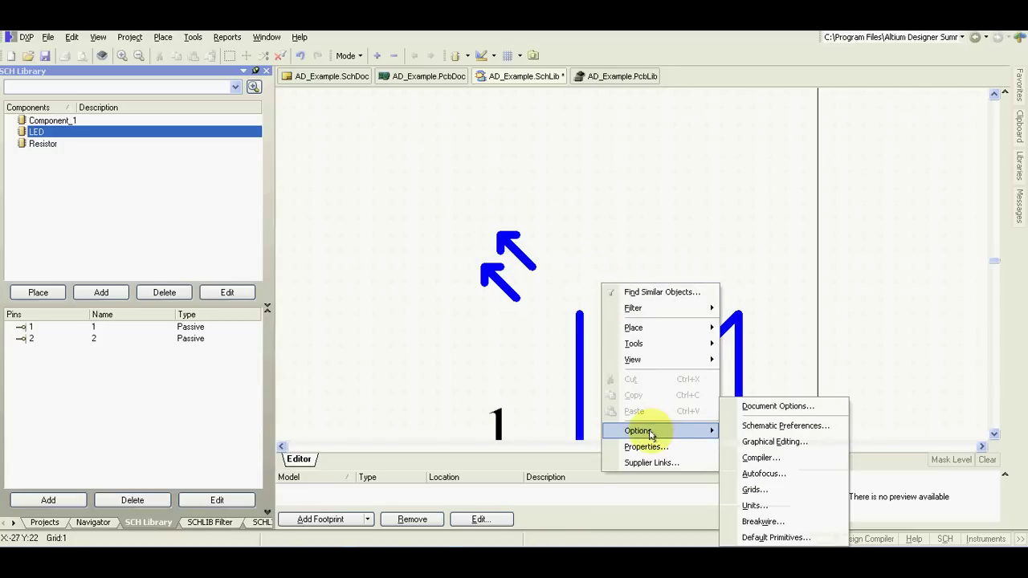
pyautogui.click(777, 405)
pyautogui.write('0')
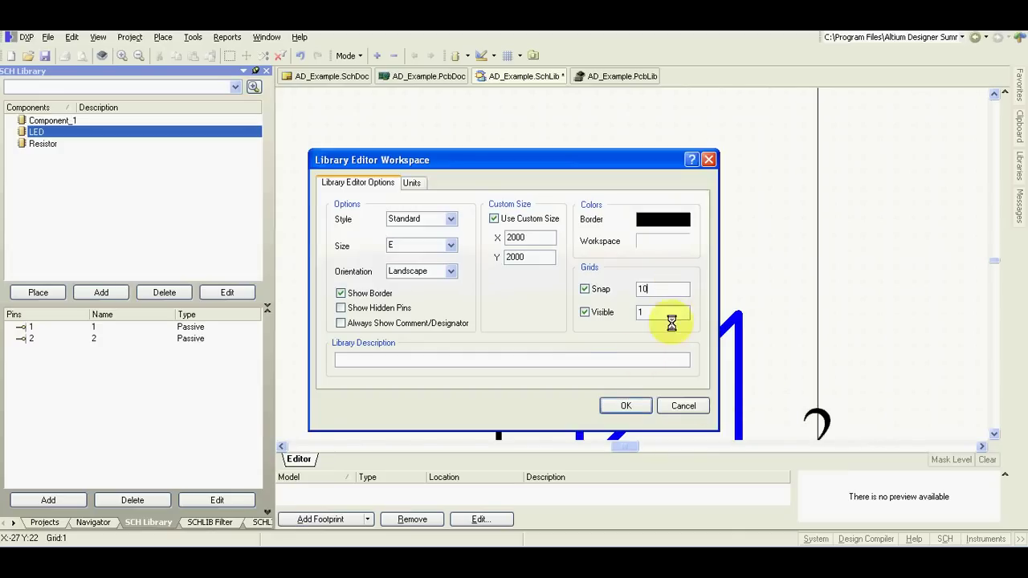
pyautogui.write('0')
pyautogui.click(625, 406)
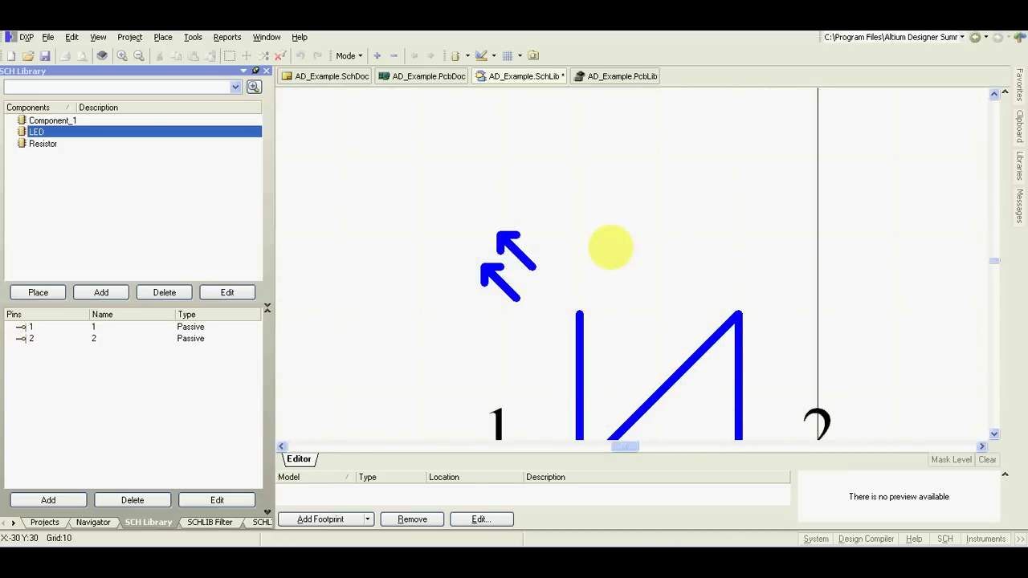
# - Set the default designator of the LED component to D?
pyautogui.keyDown('ctrl'); pyautogui.scroll(-2, 609, 247); pyautogui.keyUp('ctrl')
pyautogui.doubleClick(34, 132)
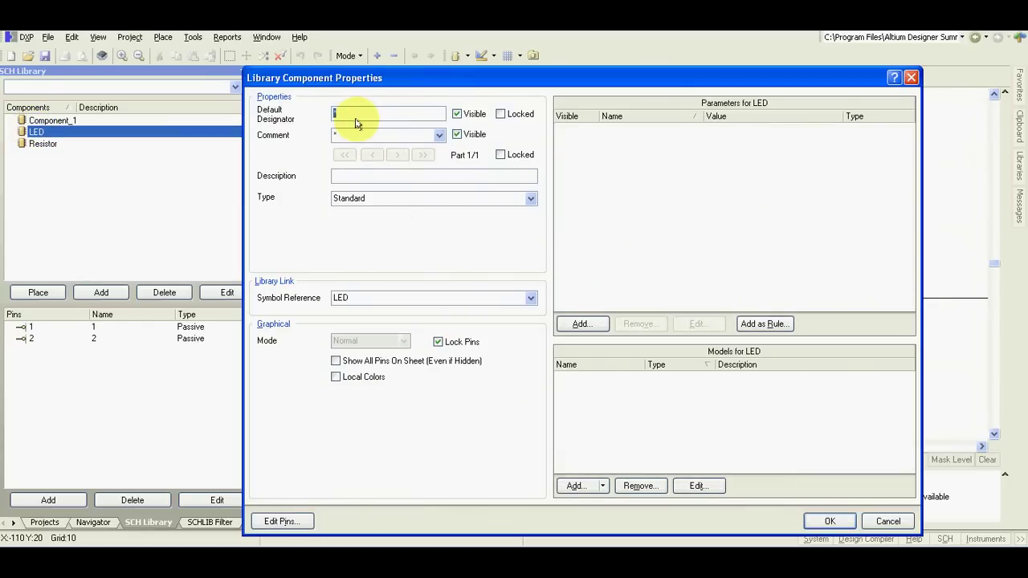
pyautogui.write('D?')
pyautogui.click(829, 521)
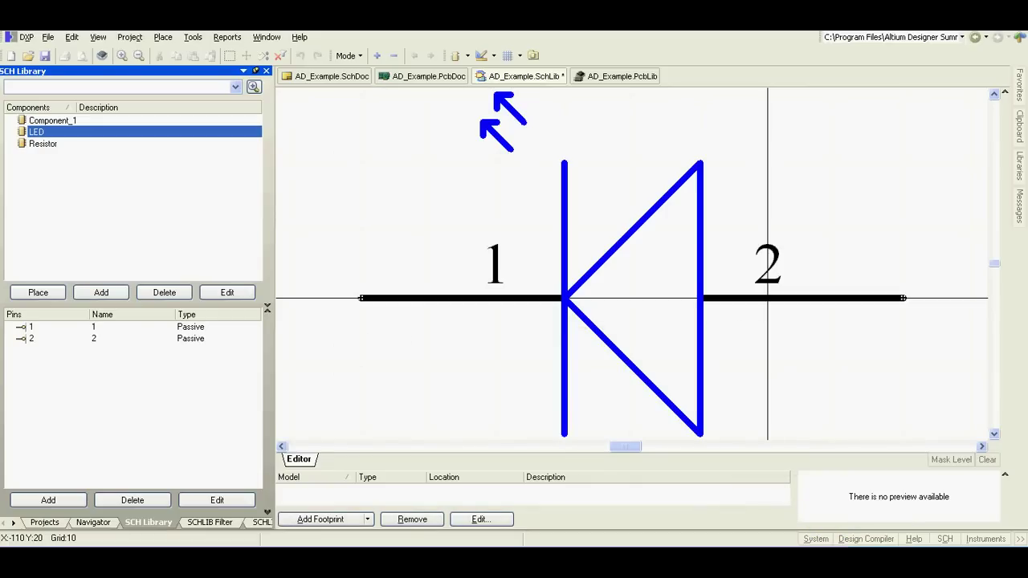
# - Create a new component named Connector in the schematic library
pyautogui.click(193, 37)
pyautogui.click(201, 51)
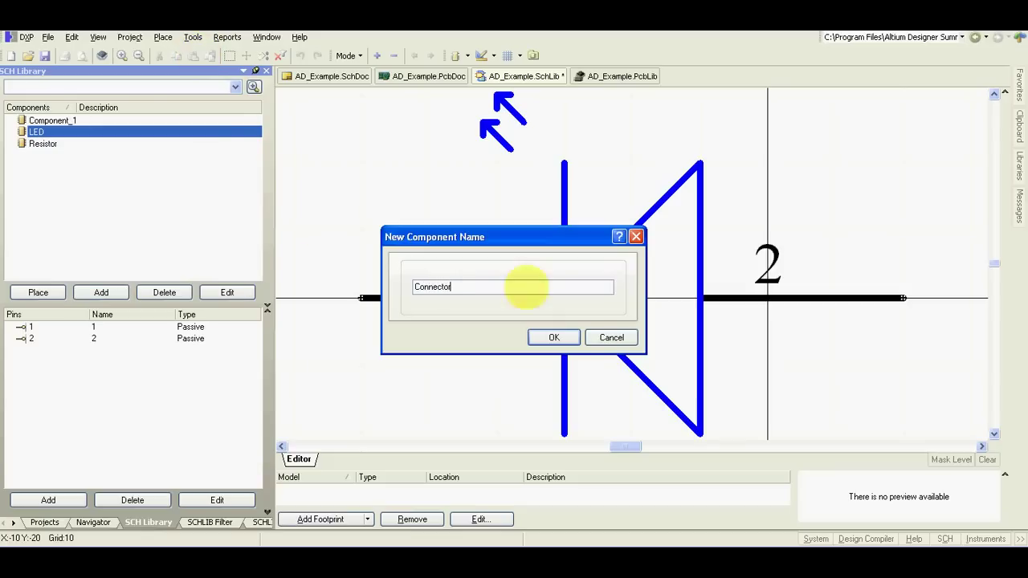
pyautogui.click(553, 337)
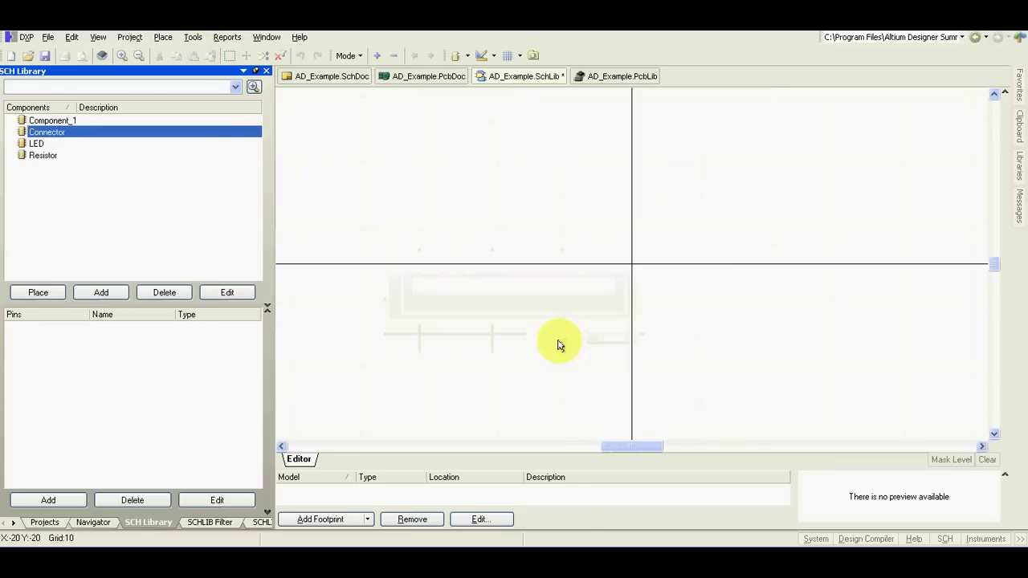
# - Place Connector pins 1 and 2 at 180 degrees orientation, at X -10, Y 0 and X -10, Y -20, with matching display names and designators
pyautogui.click(129, 37)
pyautogui.moveTo(163, 37)
pyautogui.click(175, 70)
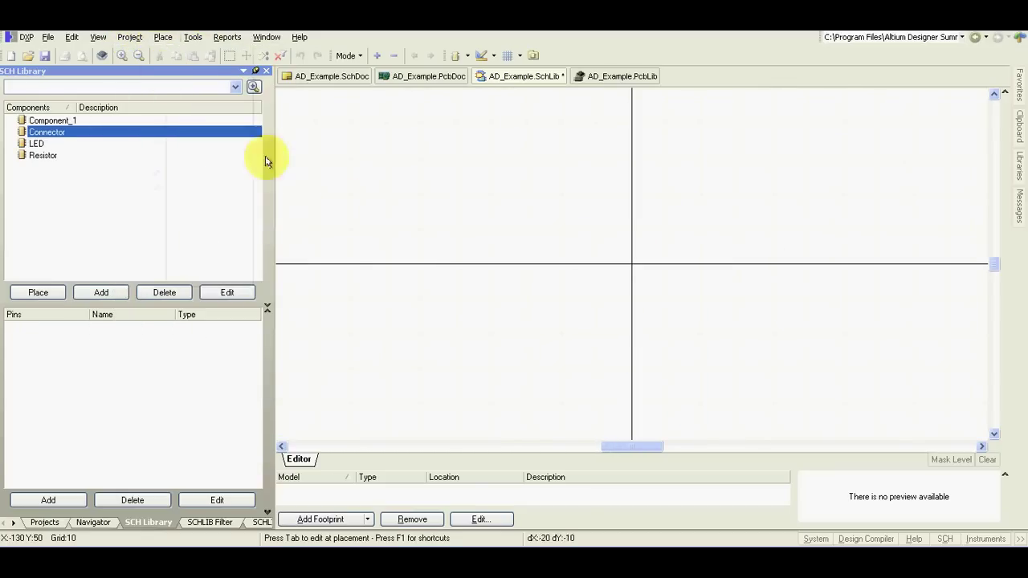
pyautogui.press('Tab')
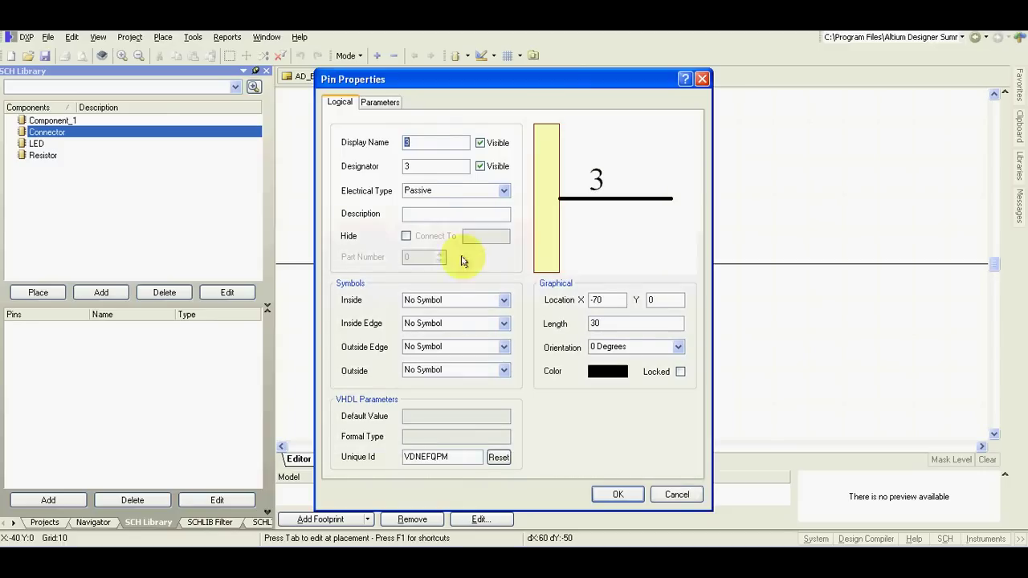
pyautogui.write('11')
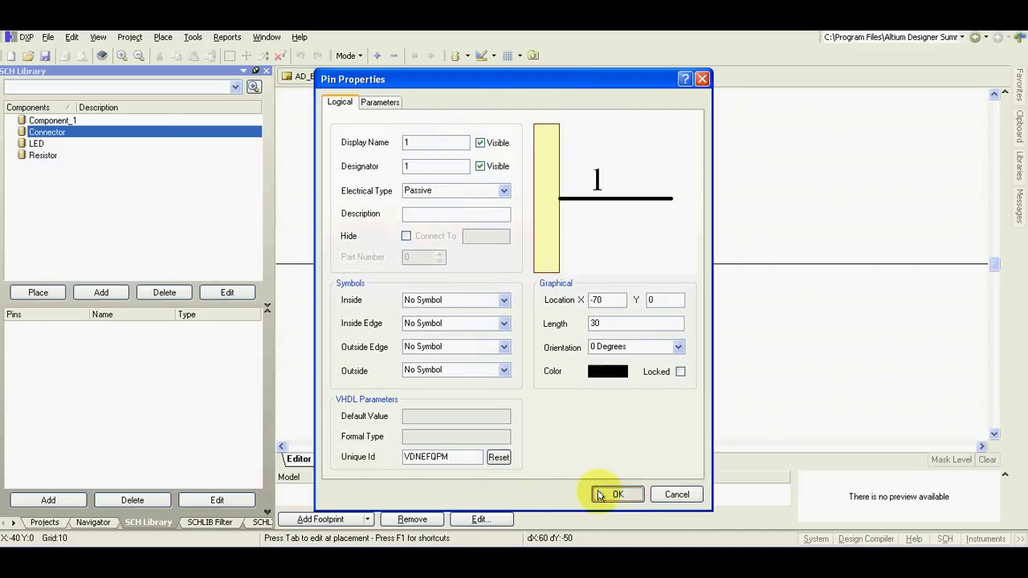
pyautogui.click(615, 493)
pyautogui.click(600, 160)
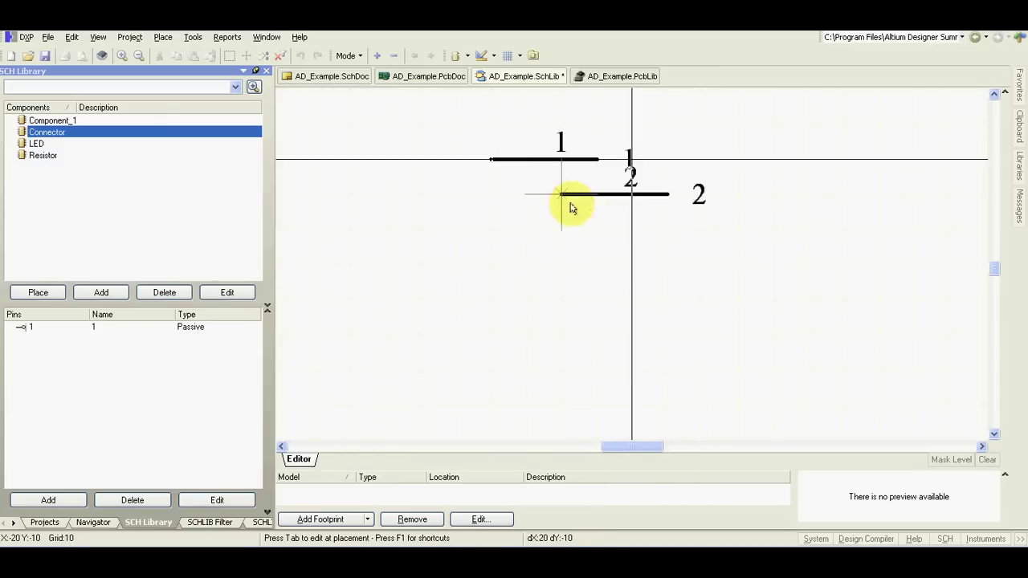
pyautogui.click(498, 229)
pyautogui.press('Escape')
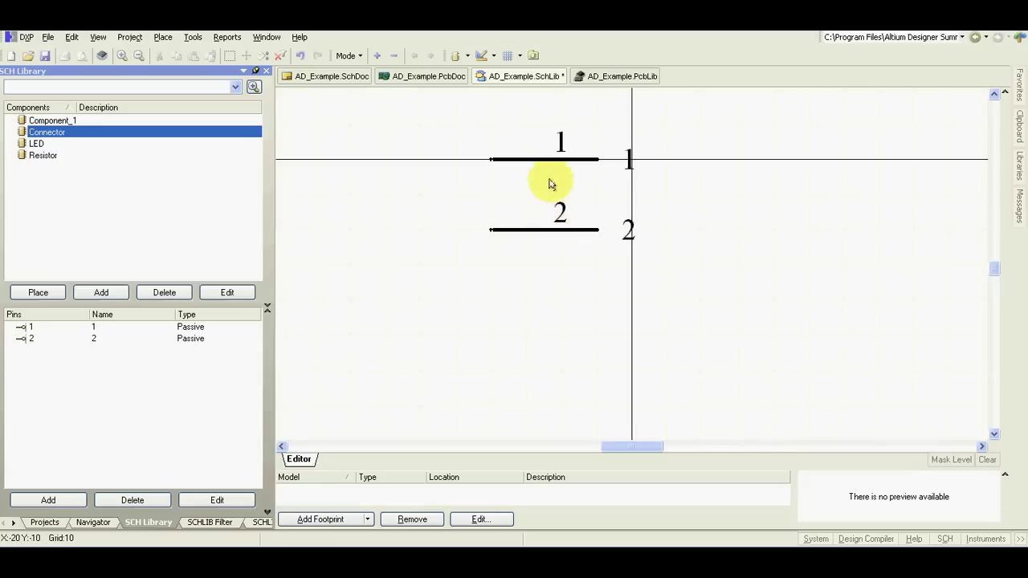
# - Change the Connector pins' display names to + for pin 1 and - for pin 2
pyautogui.doubleClick(537, 166)
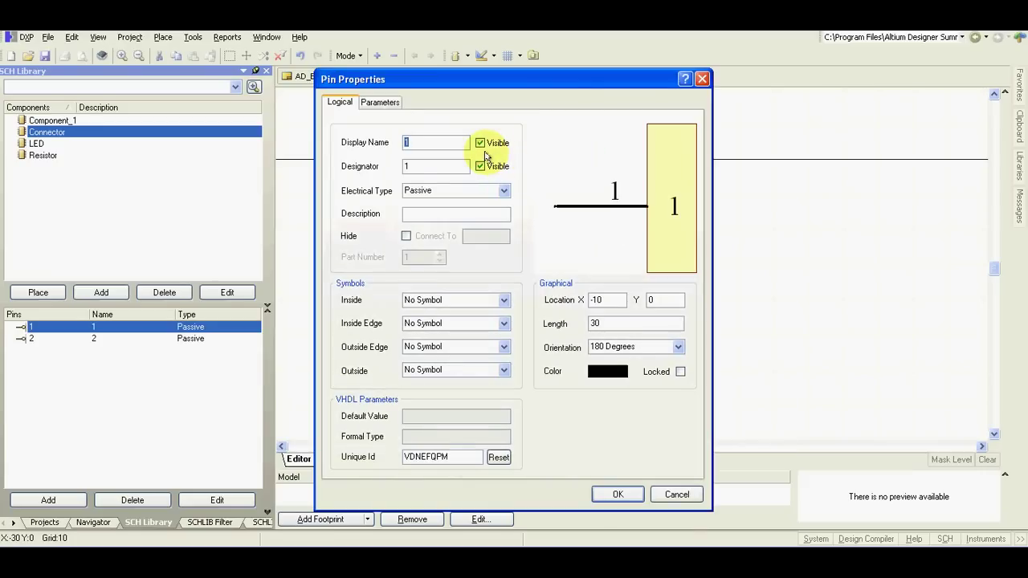
pyautogui.write('+')
pyautogui.click(628, 496)
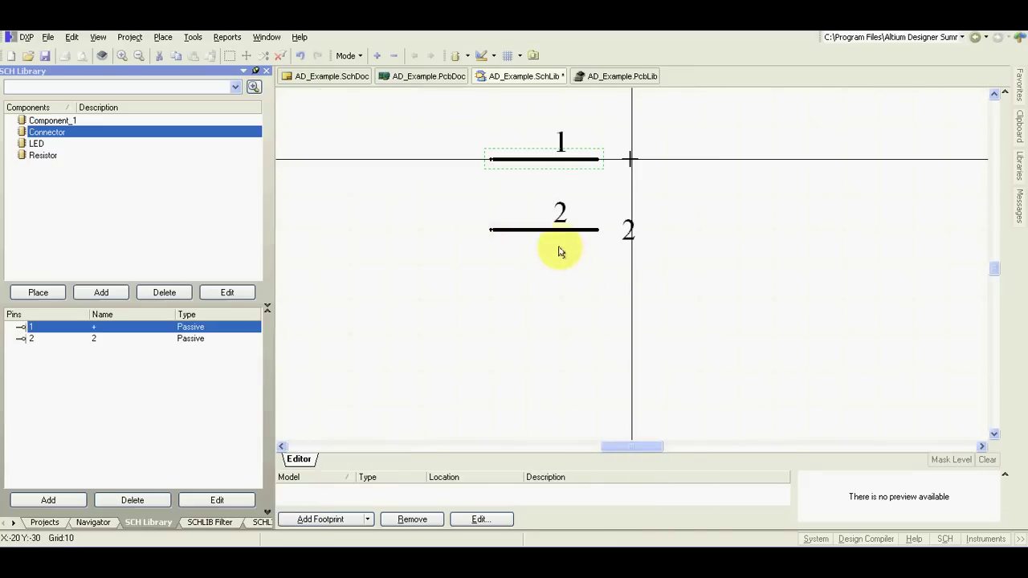
pyautogui.doubleClick(548, 228)
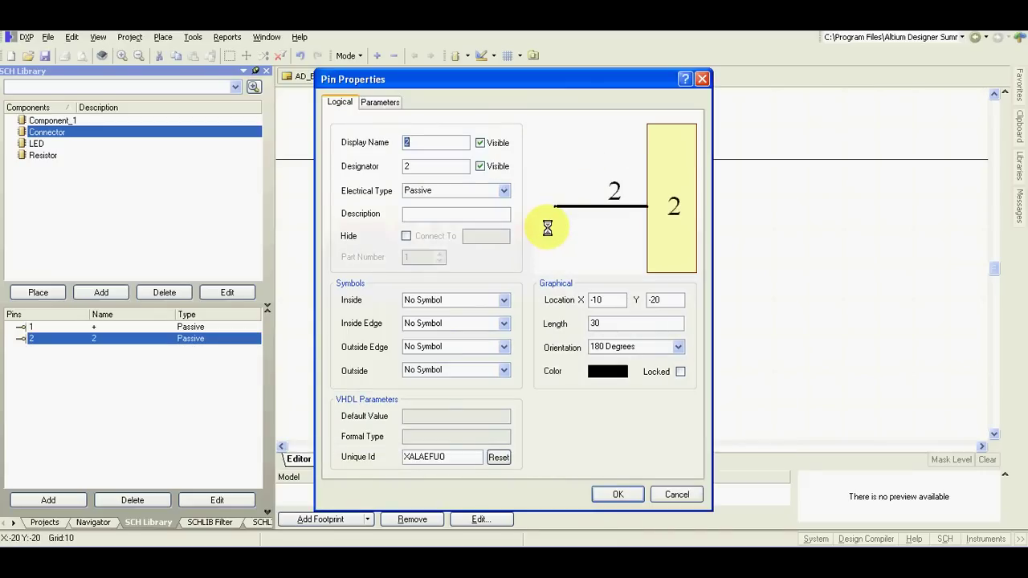
pyautogui.write('-')
pyautogui.press('Return')
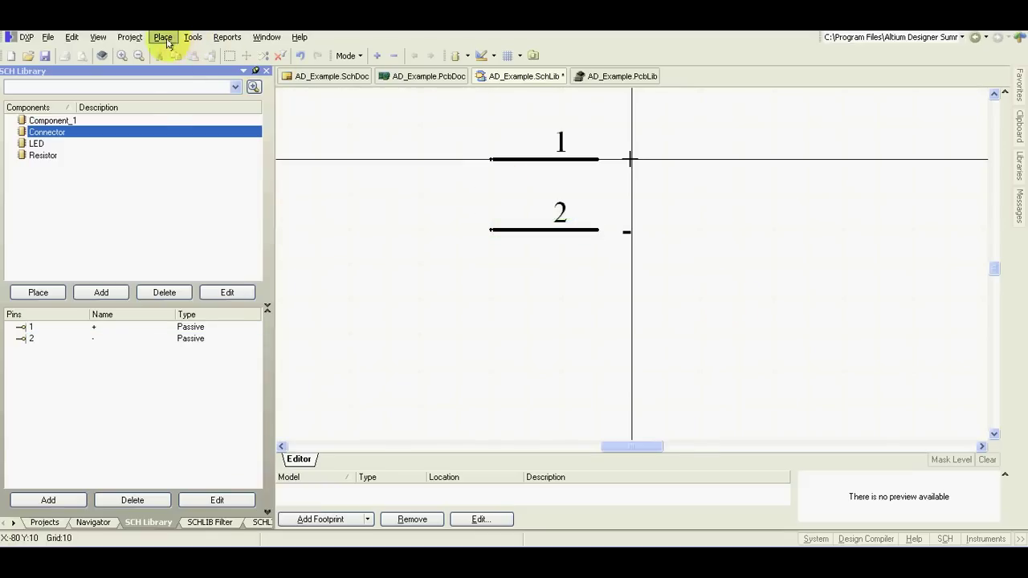
# - Draw the Connector body as a rectangle from X -10, Y 10 to X 10, Y -30
pyautogui.click(163, 38)
pyautogui.click(193, 173)
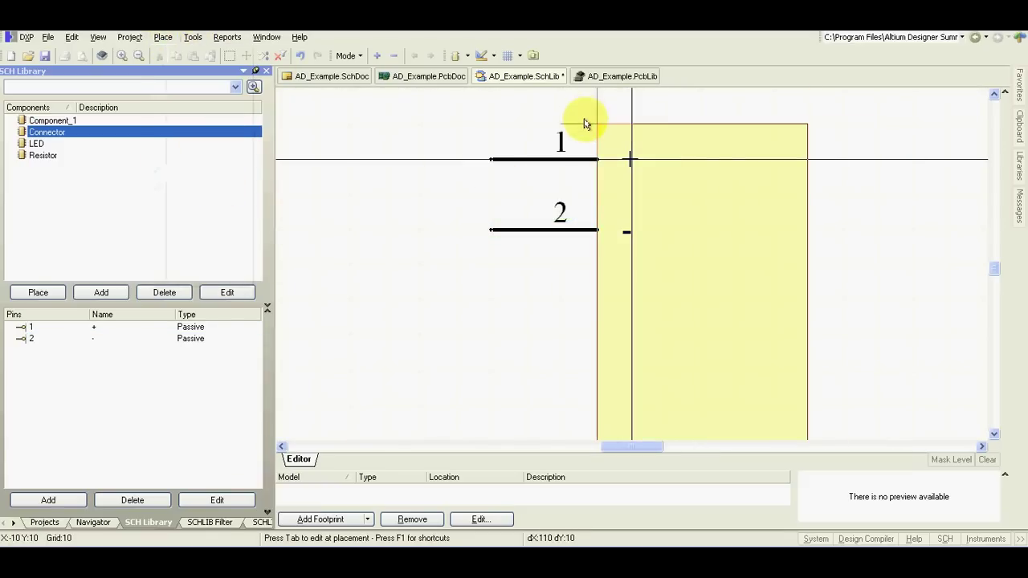
pyautogui.click(597, 124)
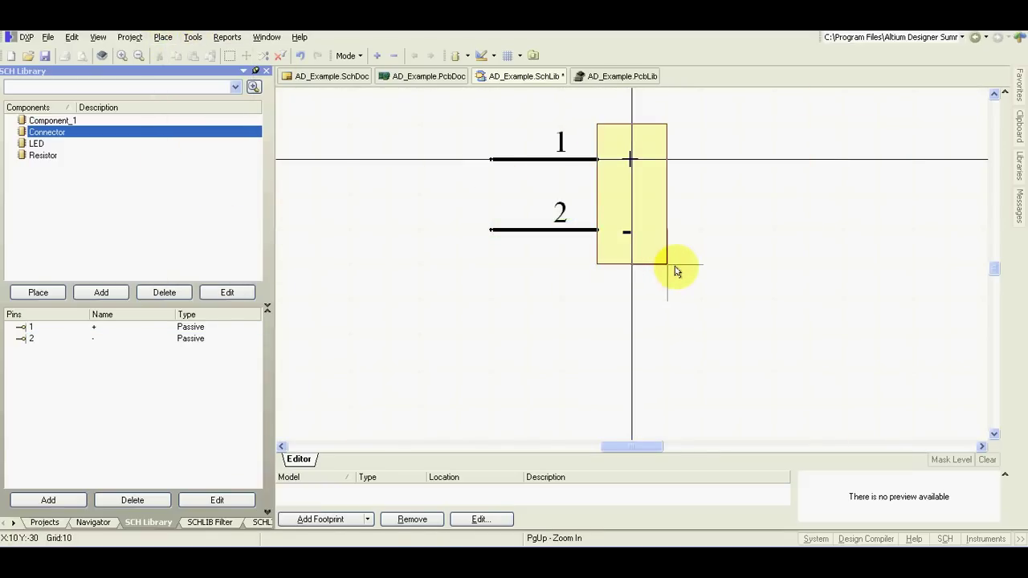
pyautogui.click(666, 263)
pyautogui.rightClick(718, 301)
# - Send the Connector's body rectangle to the back, behind the pin names
pyautogui.click(71, 37)
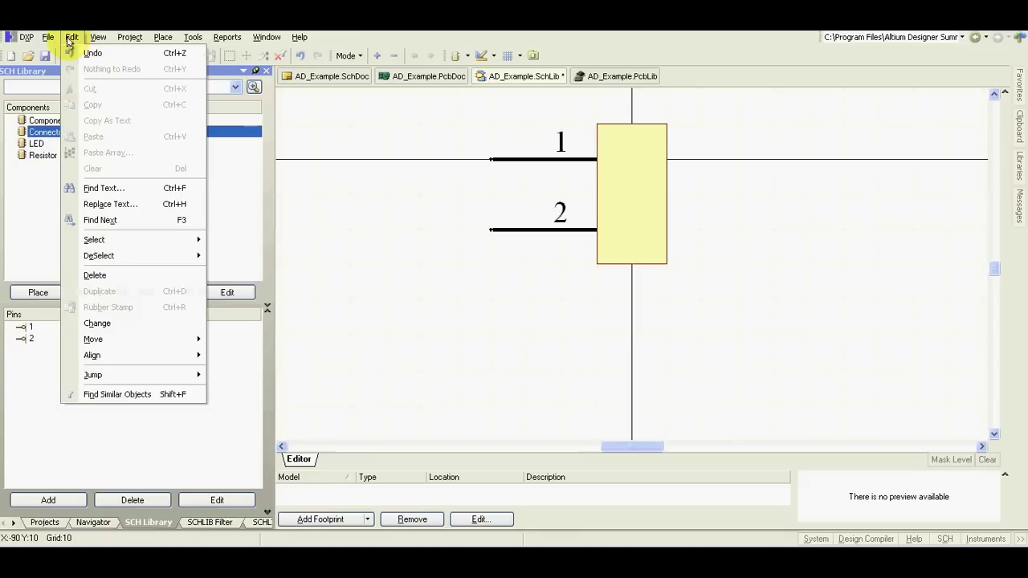
pyautogui.moveTo(161, 340)
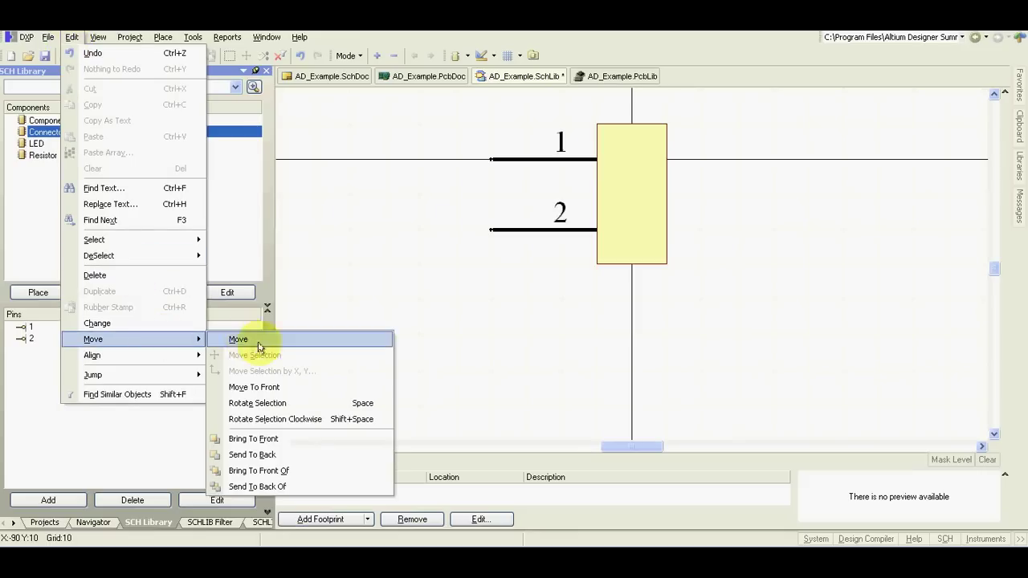
pyautogui.click(300, 455)
pyautogui.click(616, 202)
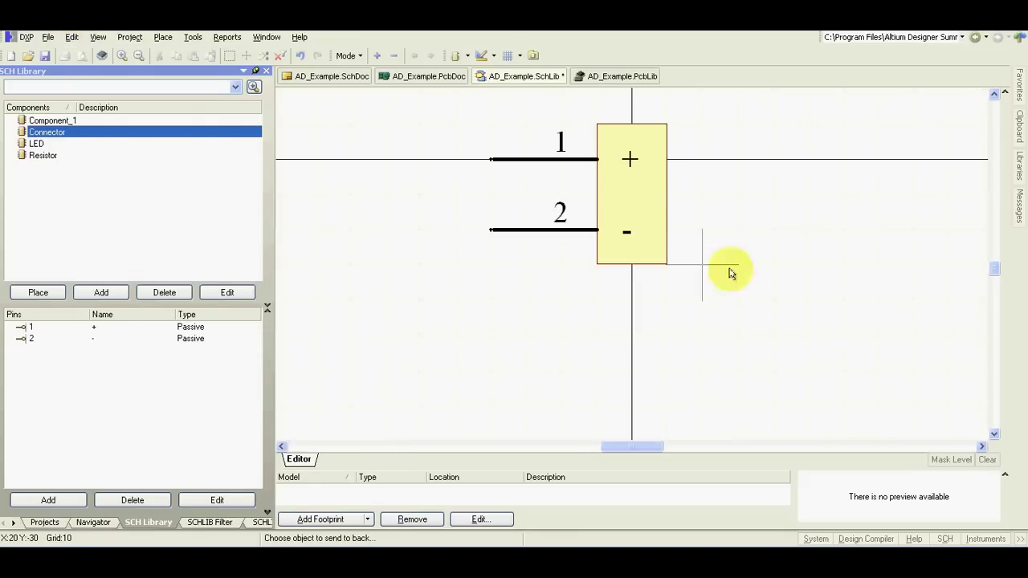
# - Set the Connector component's default designator to J?
pyautogui.rightClick(753, 280)
pyautogui.doubleClick(36, 133)
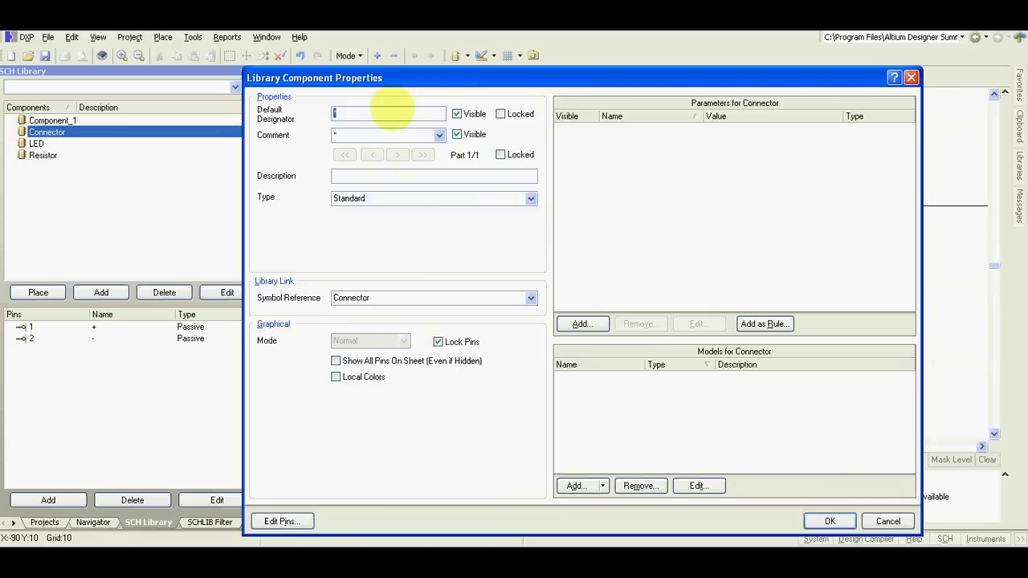
pyautogui.write('?')
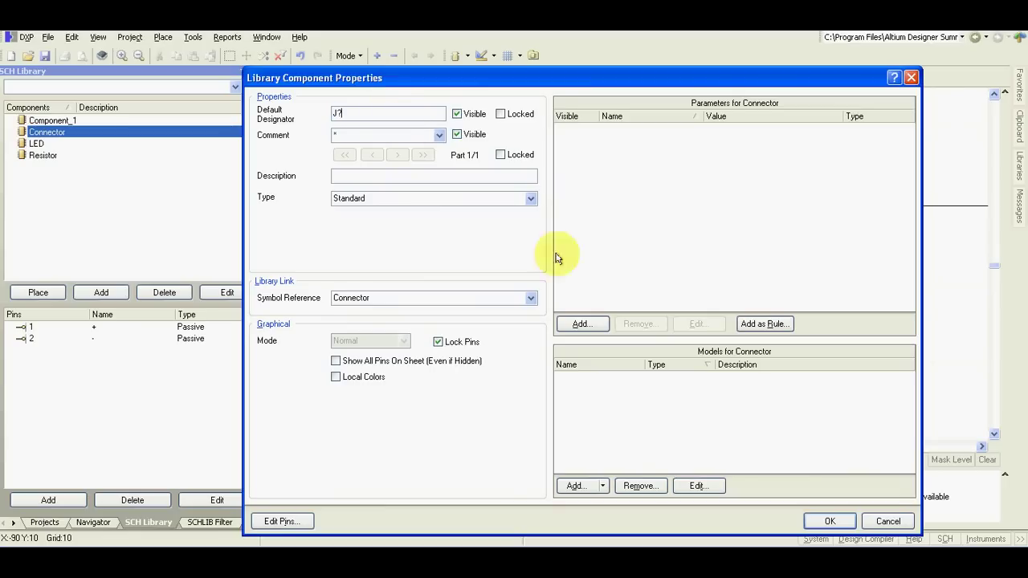
pyautogui.click(830, 522)
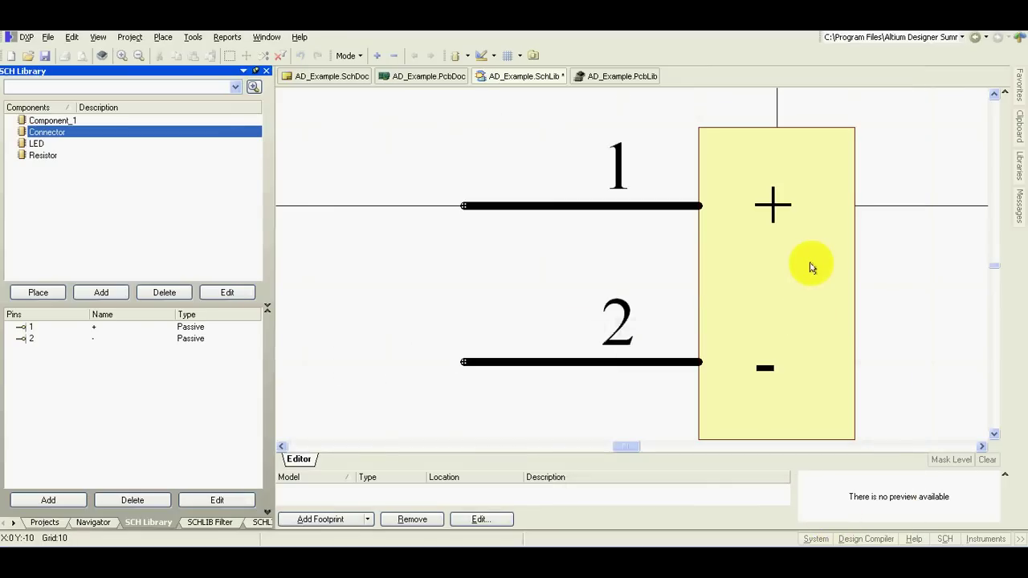
# - Delete the empty Component_1 from the schematic library
pyautogui.click(58, 120)
pyautogui.rightClick(63, 120)
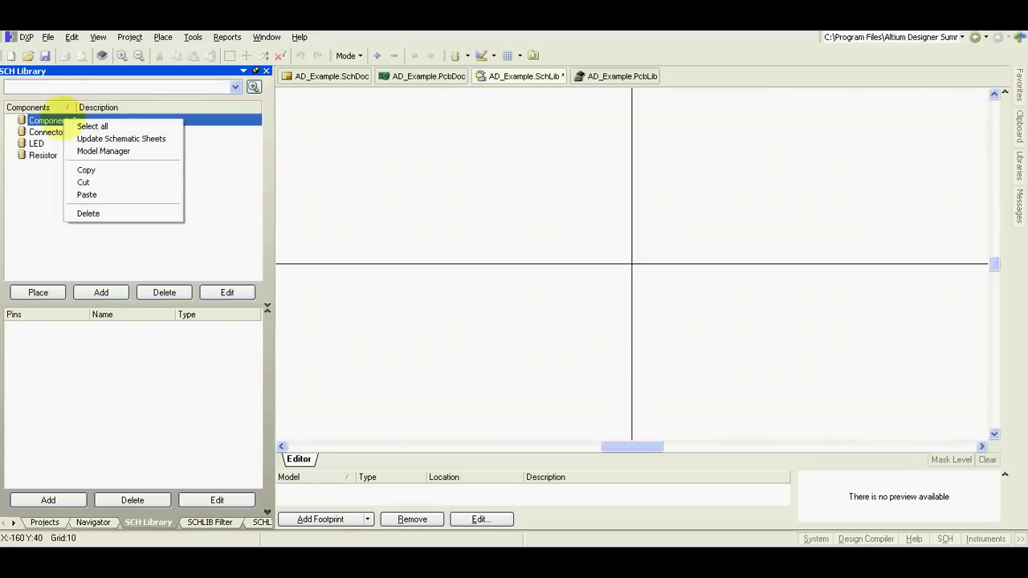
pyautogui.click(97, 213)
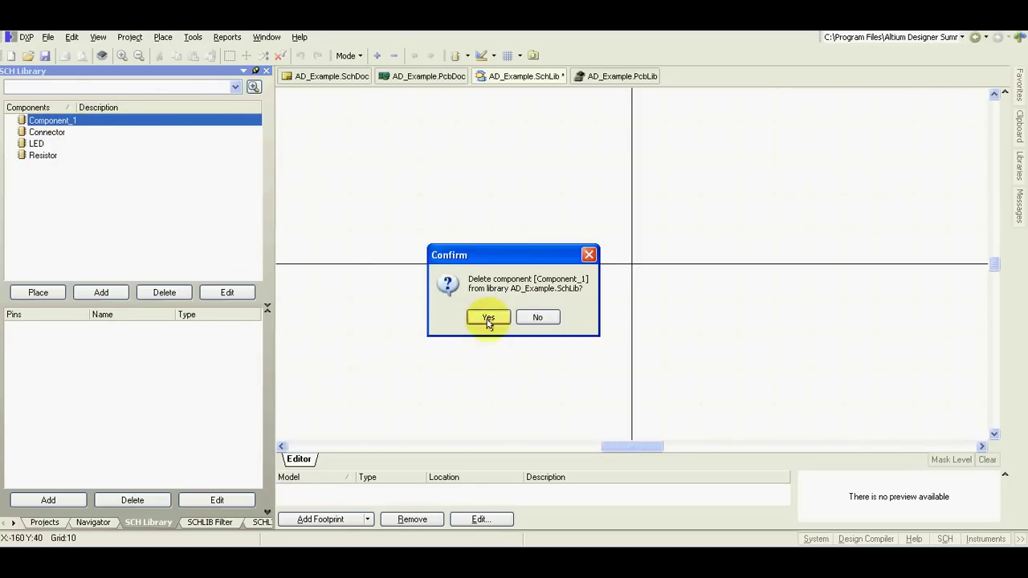
pyautogui.click(488, 319)
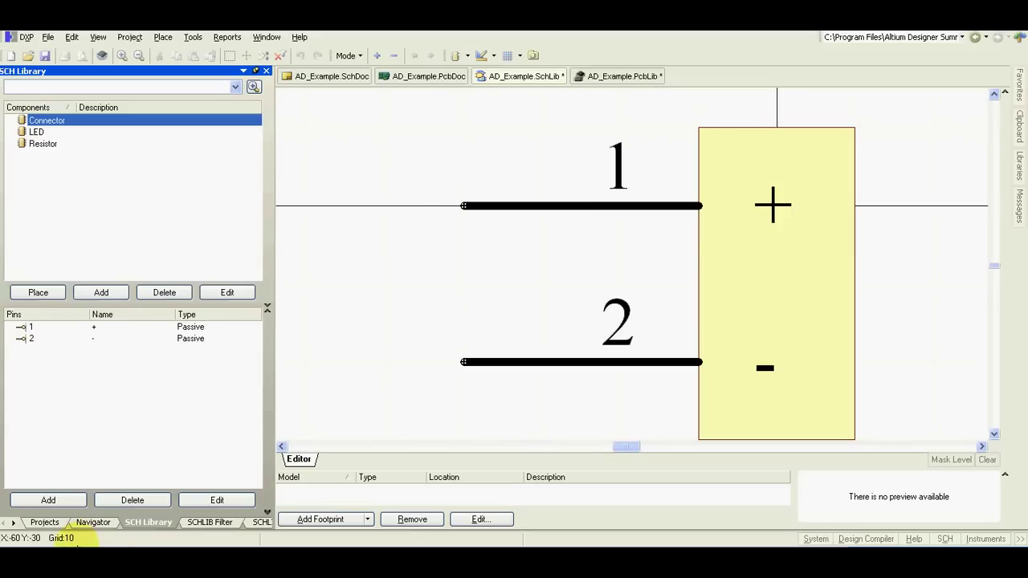
# - Open AD_Example.PcbLib from the project and show its list of footprints
pyautogui.click(44, 523)
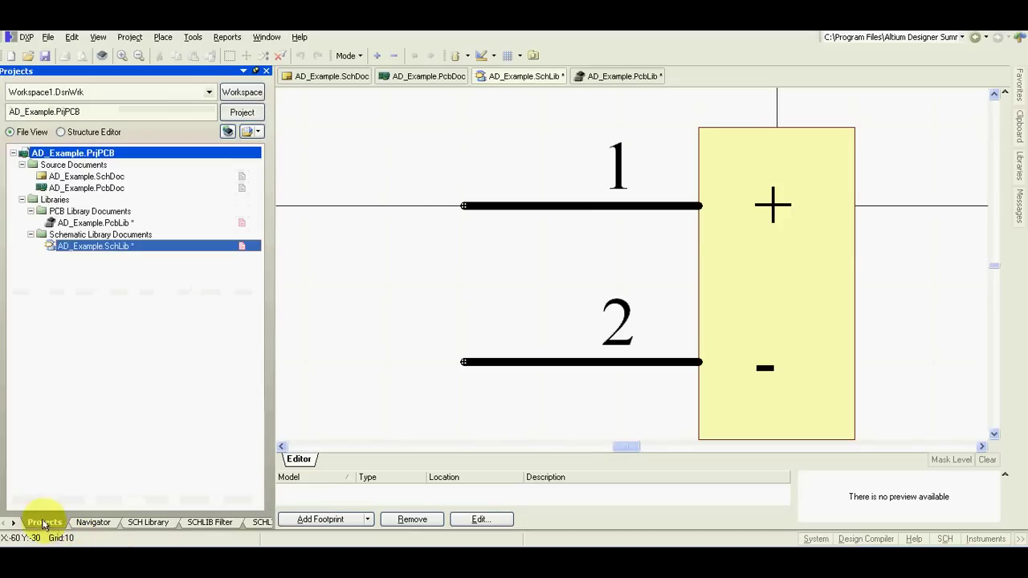
pyautogui.click(90, 223)
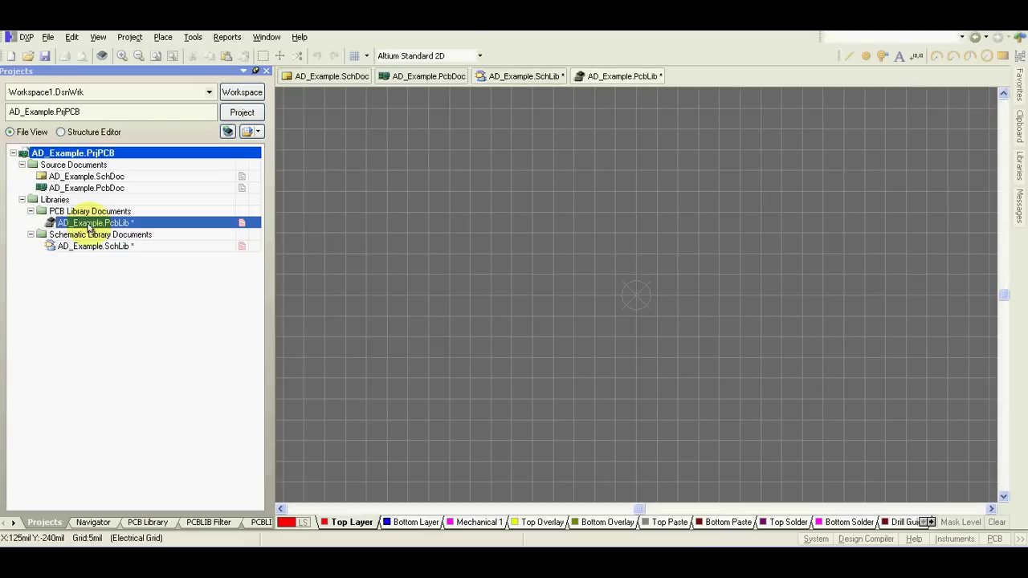
pyautogui.click(149, 522)
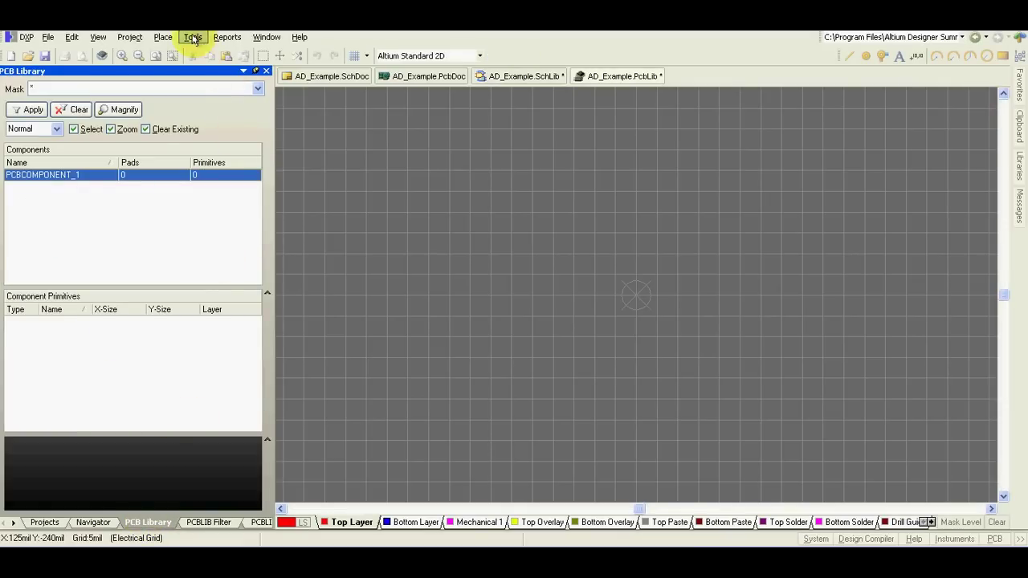
# - Start a new footprint with the Component Wizard, using the Resistors pattern, Metric (mm) units and Surface Mount technology
pyautogui.click(193, 39)
pyautogui.click(204, 101)
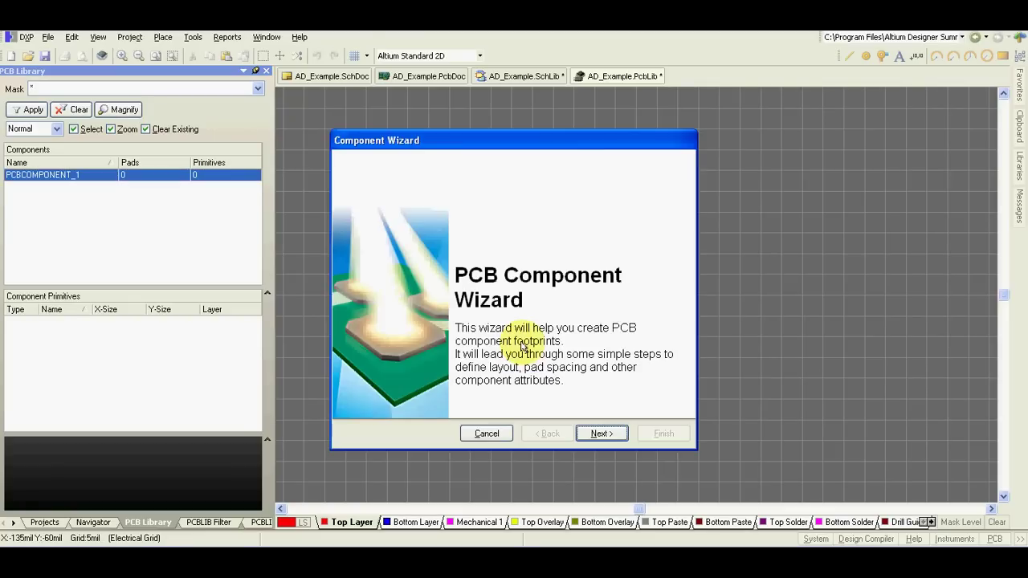
pyautogui.click(614, 433)
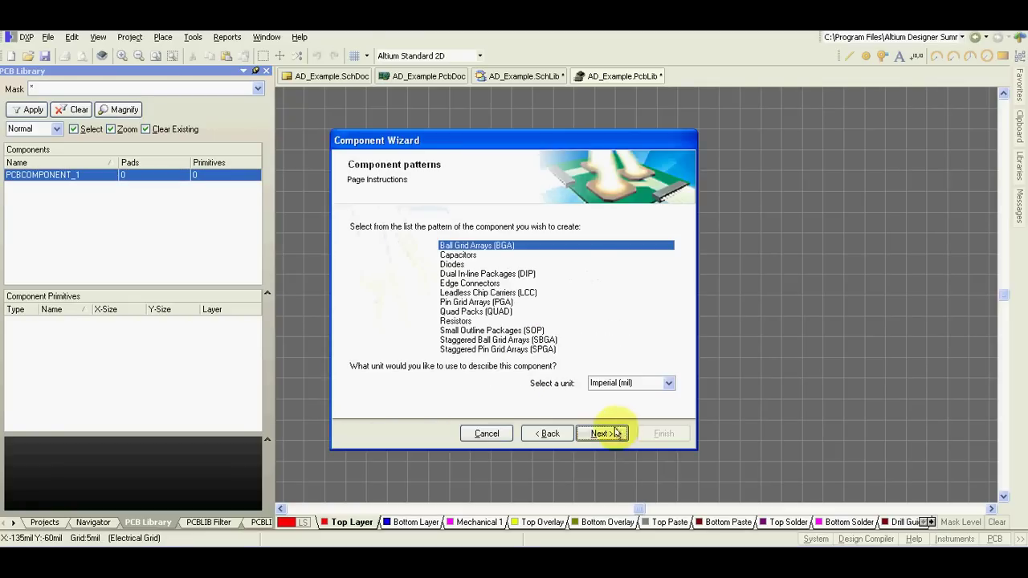
pyautogui.click(474, 322)
pyautogui.click(628, 383)
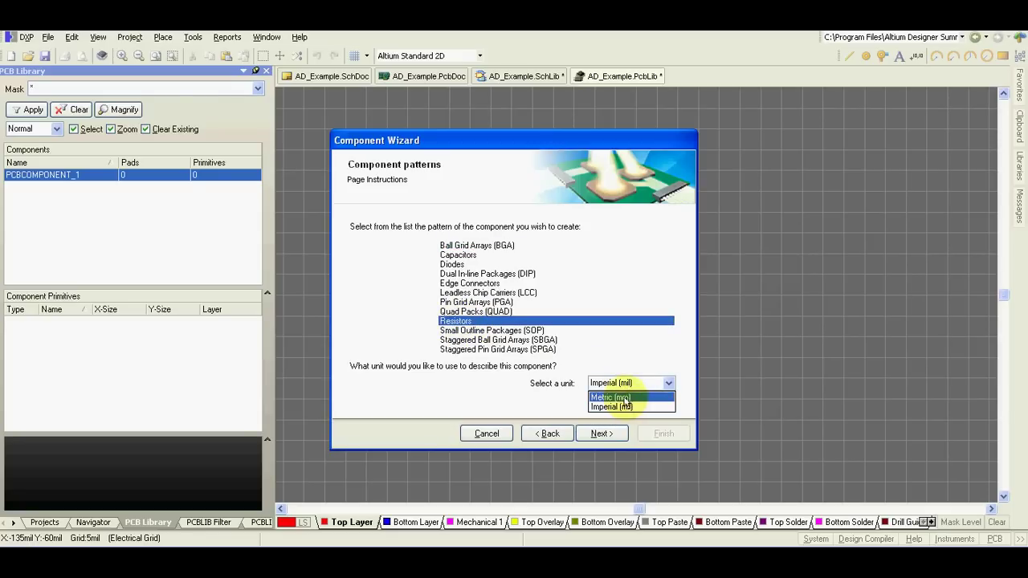
pyautogui.click(627, 397)
pyautogui.click(603, 434)
pyautogui.click(414, 293)
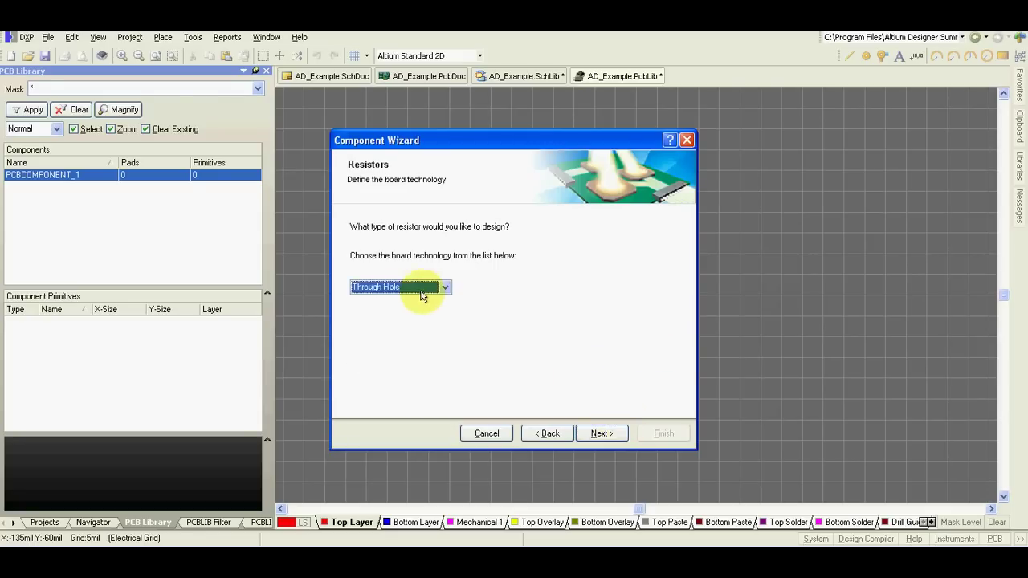
pyautogui.click(406, 312)
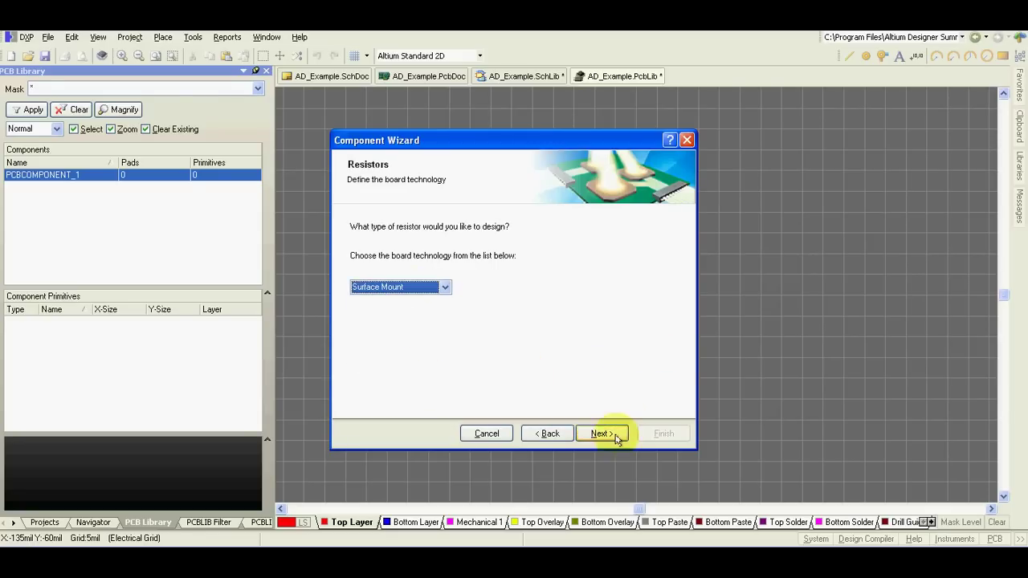
pyautogui.click(602, 433)
# - Set the resistor footprint's pads to 0.7 mm wide and 1.3 mm high
pyautogui.moveTo(642, 279); pyautogui.dragTo(571, 280)
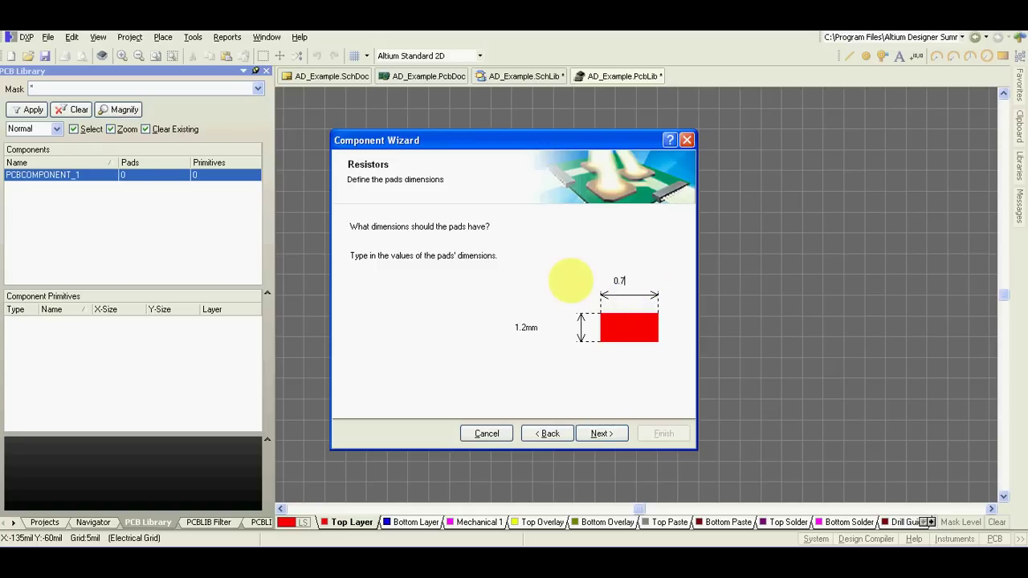
pyautogui.moveTo(537, 328); pyautogui.dragTo(482, 325)
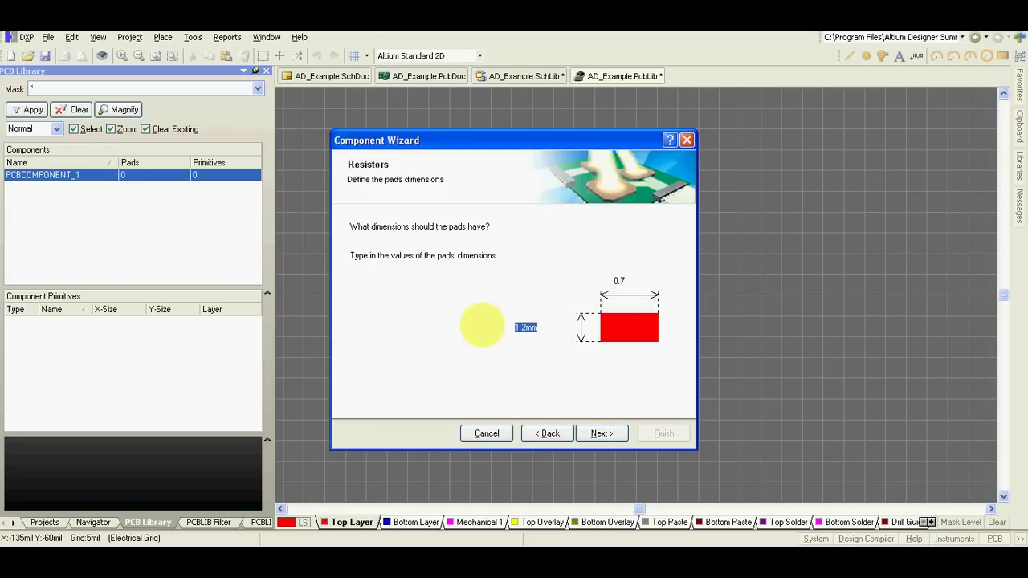
pyautogui.write('1.3')
pyautogui.click(602, 433)
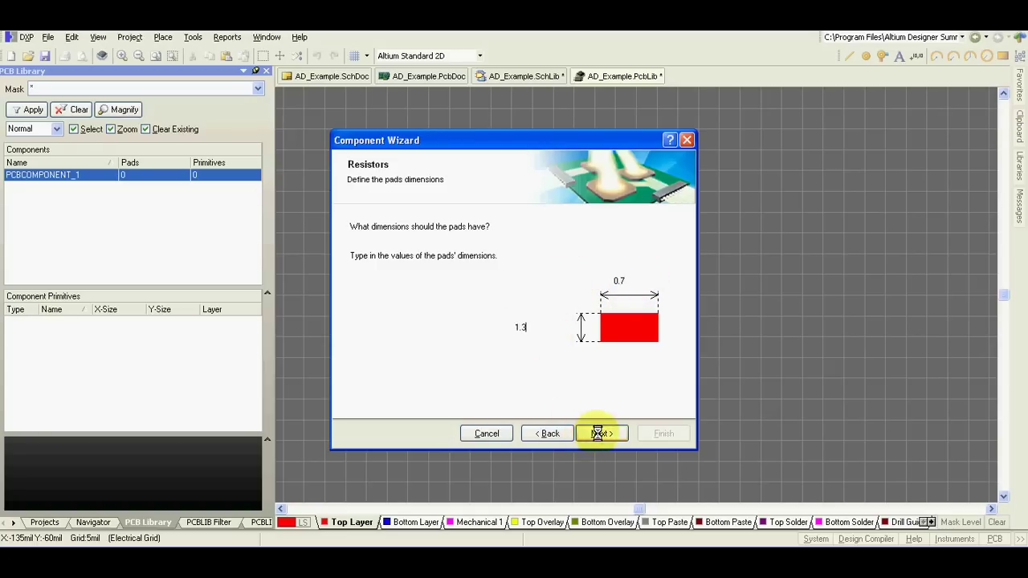
# - Set the pad-to-pad distance to 1.9 mm and finish the wizard with the default outline dimensions
pyautogui.click(613, 281)
pyautogui.moveTo(613, 280); pyautogui.dragTo(501, 289)
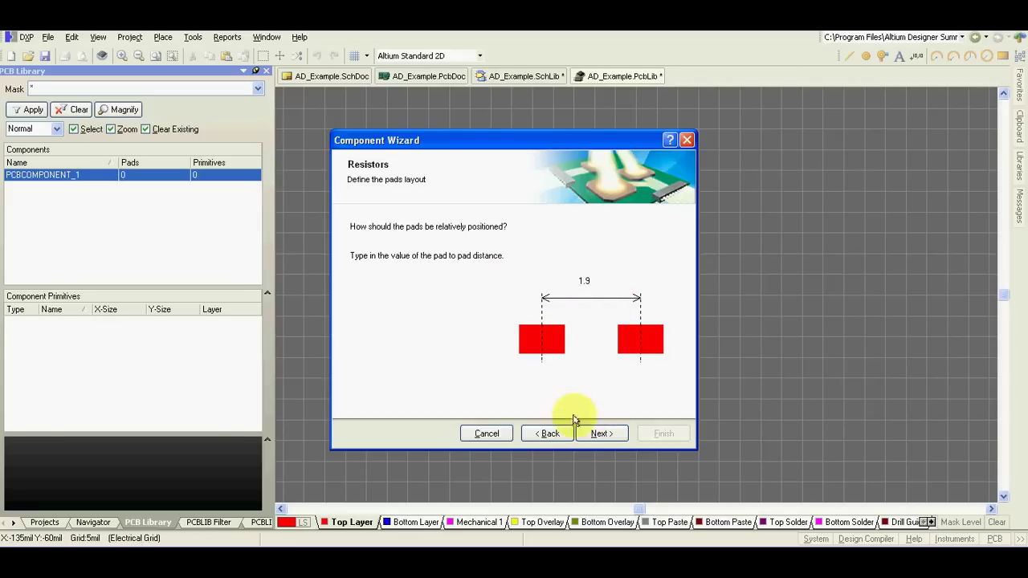
pyautogui.click(602, 433)
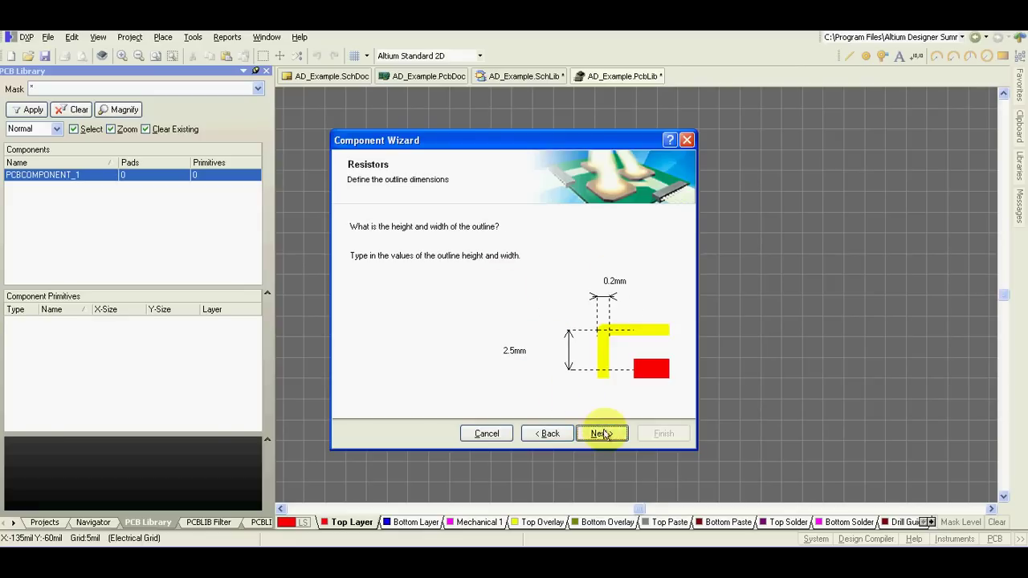
pyautogui.click(602, 432)
pyautogui.click(598, 434)
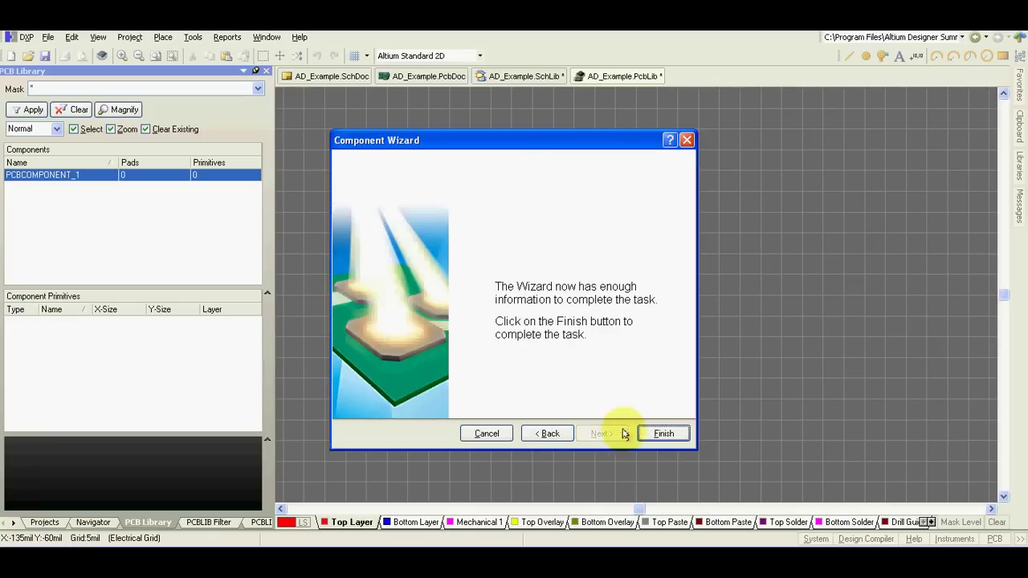
pyautogui.click(663, 434)
# - Move the resistor outline's upper and lower tracks to Y 40 and -40 mil, and its right track close to pad 2
pyautogui.moveTo(667, 100); pyautogui.dragTo(664, 231)
pyautogui.moveTo(729, 493); pyautogui.dragTo(725, 368)
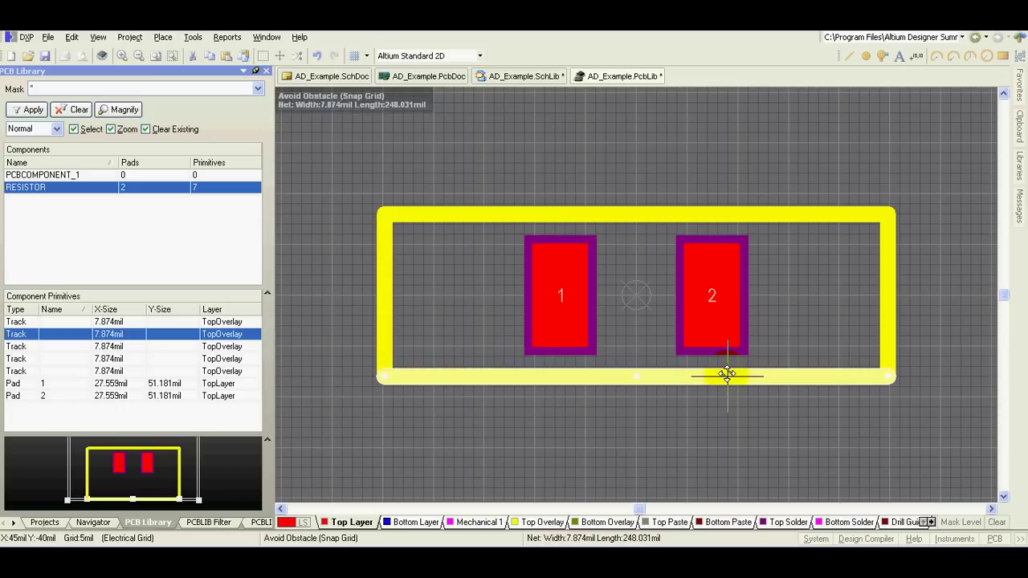
pyautogui.click(890, 338)
pyautogui.moveTo(890, 345); pyautogui.dragTo(767, 338)
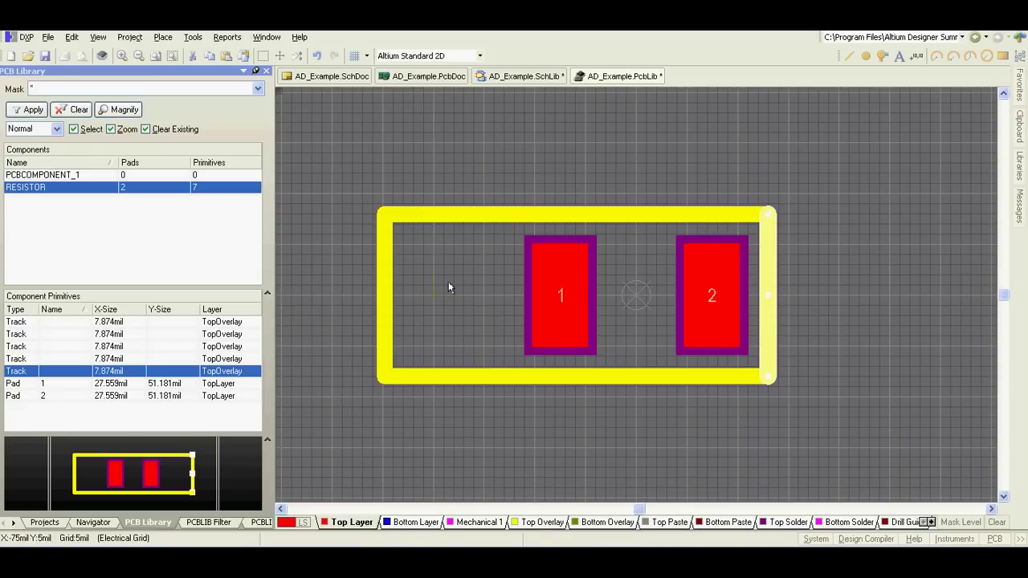
# - Replace the outline's two-piece left side with one track from Y 40 to -40 mil and move it close to pad 1
pyautogui.click(384, 335)
pyautogui.press('Delete')
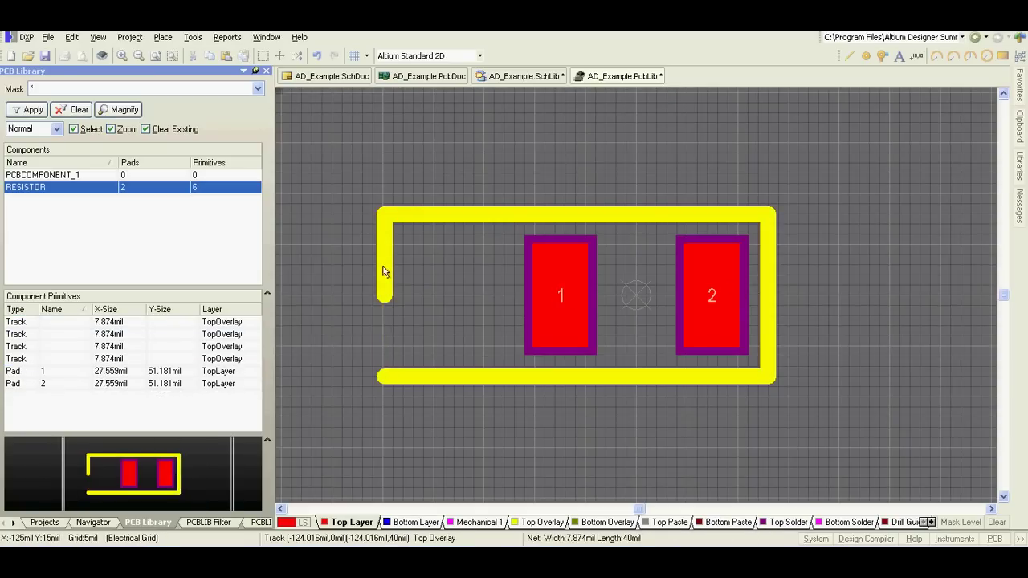
pyautogui.click(383, 272)
pyautogui.moveTo(383, 295); pyautogui.dragTo(386, 376)
pyautogui.click(384, 334)
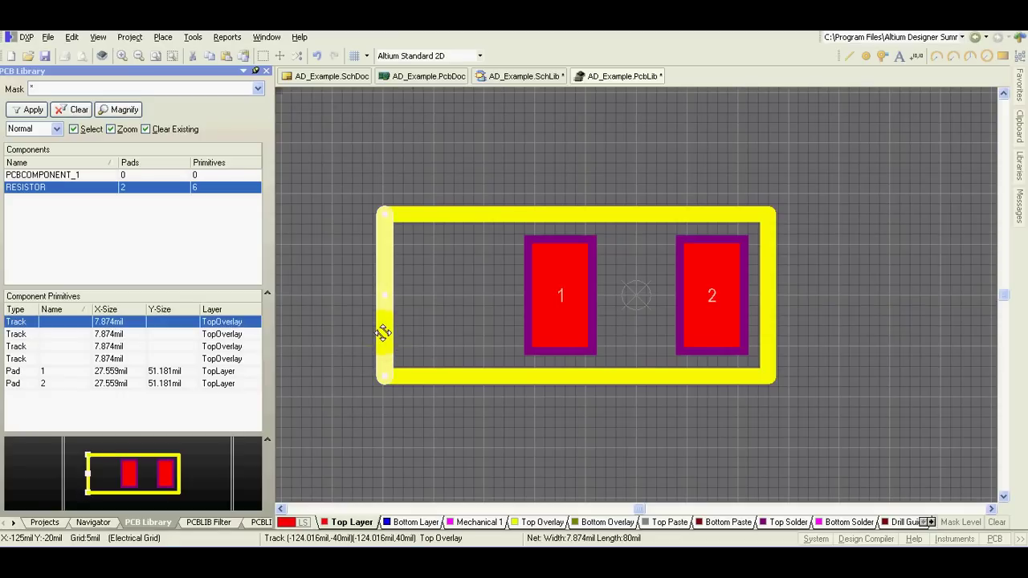
pyautogui.moveTo(383, 333); pyautogui.dragTo(505, 338)
# - Delete the empty PCBComponent_1 footprint from the PCB library
pyautogui.click(23, 174)
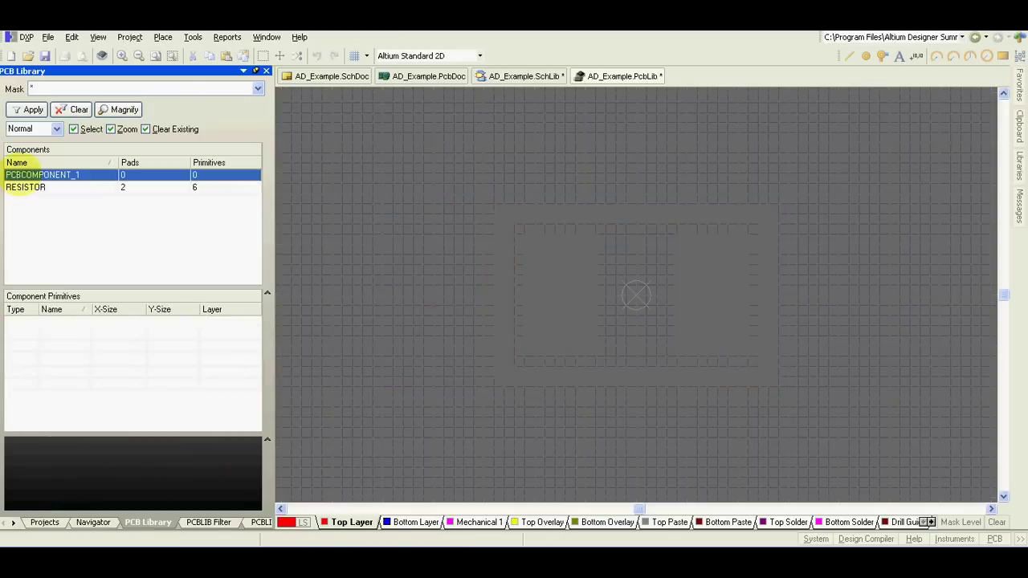
pyautogui.rightClick(22, 174)
pyautogui.click(44, 262)
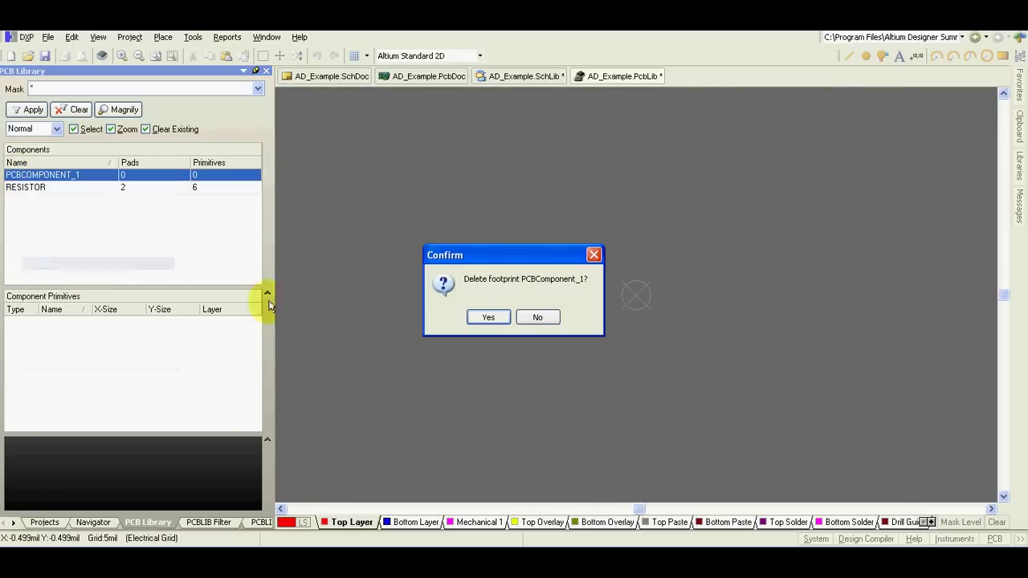
pyautogui.click(486, 317)
# - Start a second footprint with the Component Wizard, using the Resistors pattern, Metric (mm) units and Surface Mount technology
pyautogui.click(193, 38)
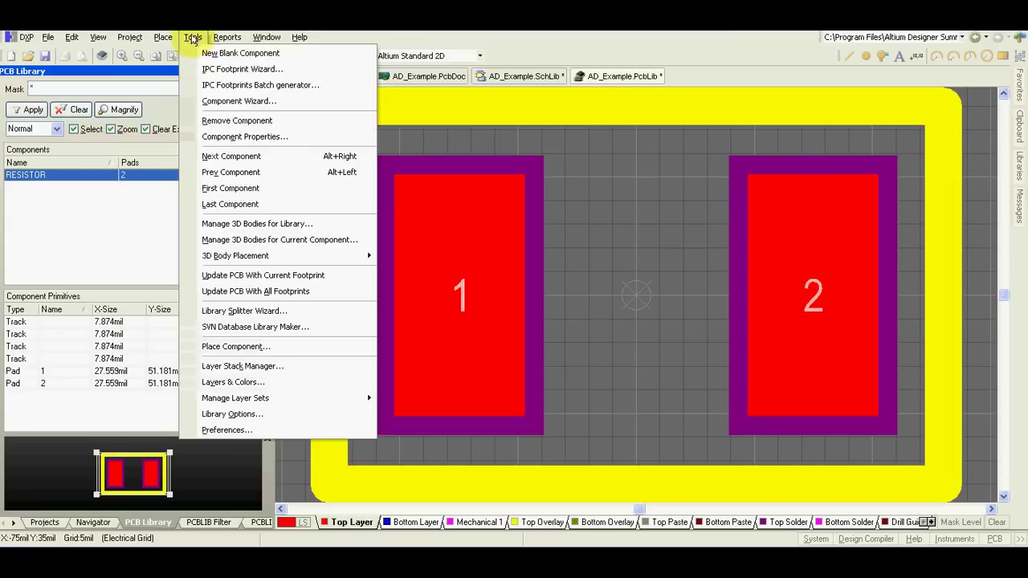
pyautogui.click(206, 101)
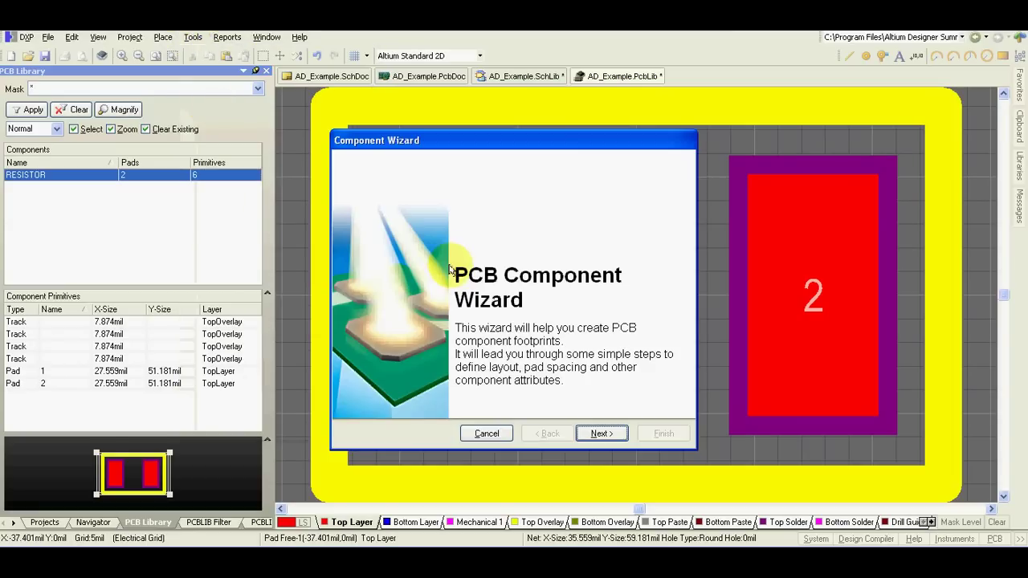
pyautogui.click(602, 435)
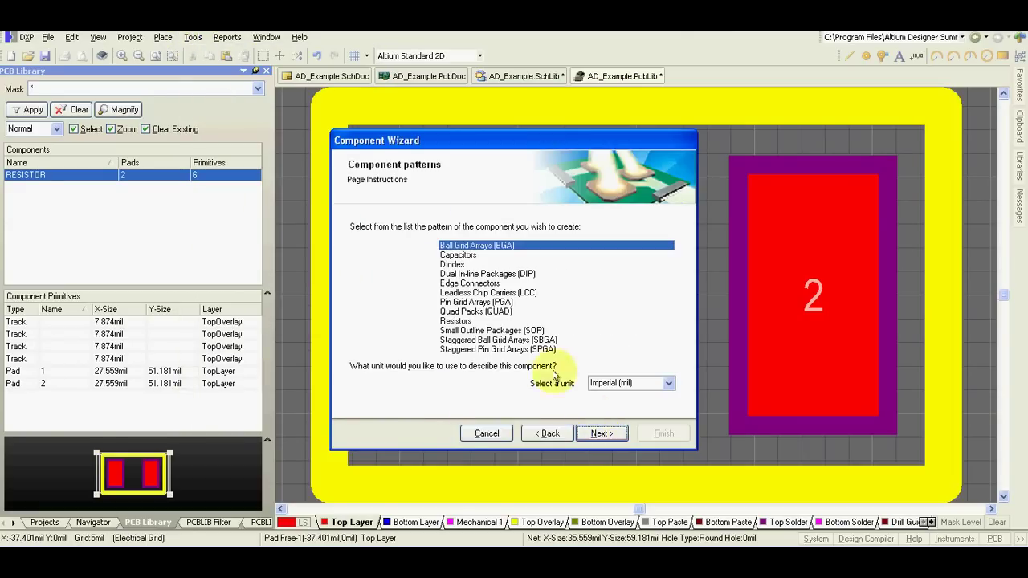
pyautogui.click(466, 321)
pyautogui.click(618, 385)
pyautogui.click(610, 397)
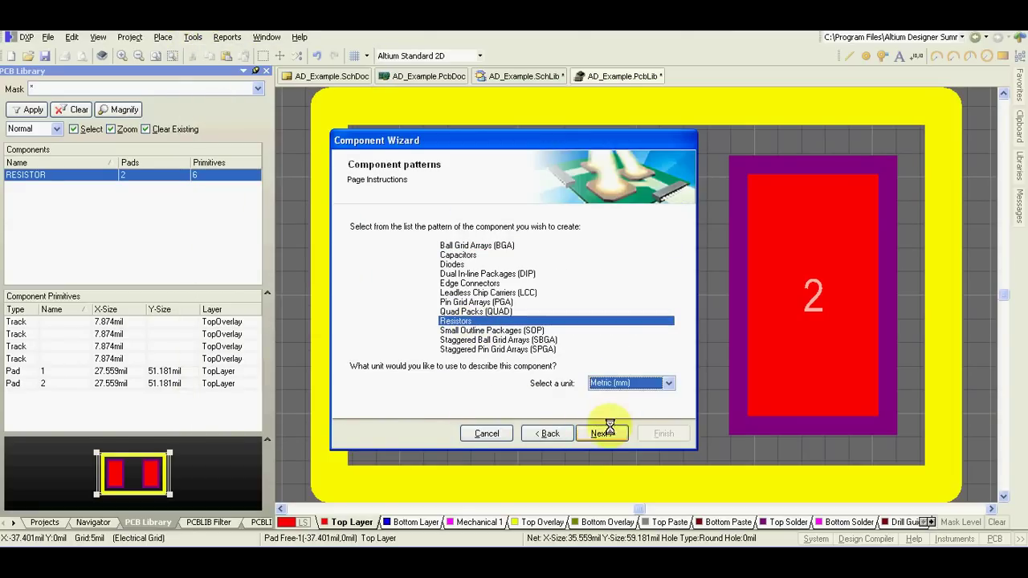
pyautogui.click(602, 434)
pyautogui.click(430, 287)
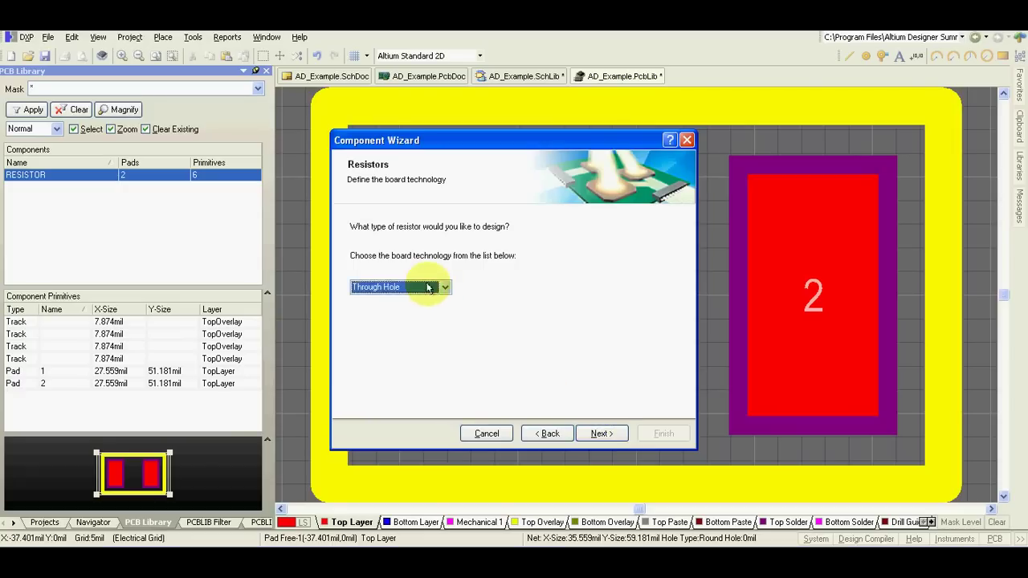
pyautogui.click(409, 311)
pyautogui.click(615, 434)
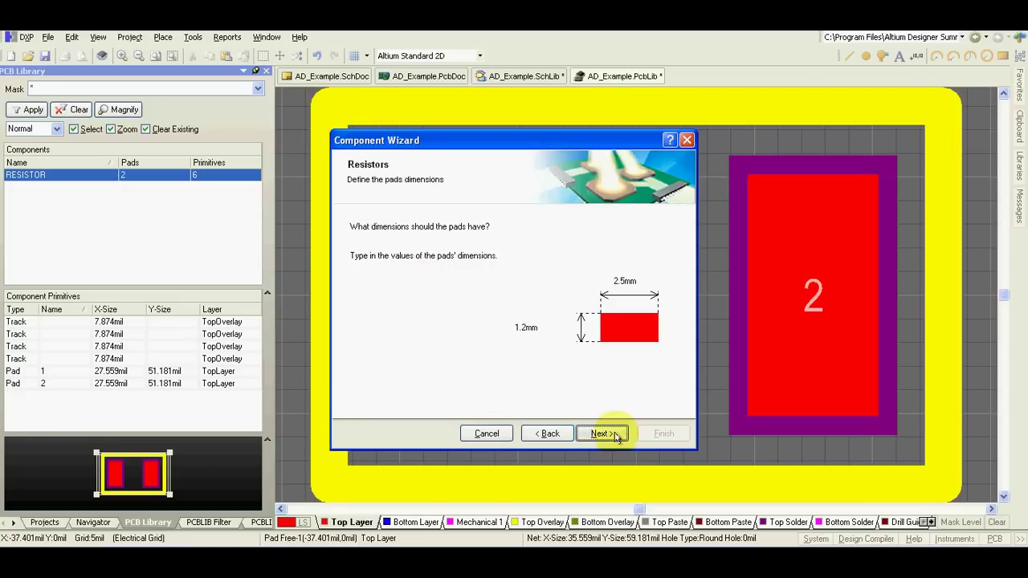
# - Set the second footprint's pads to 1.3 mm high and 0.7 mm wide
pyautogui.moveTo(545, 327); pyautogui.dragTo(426, 315)
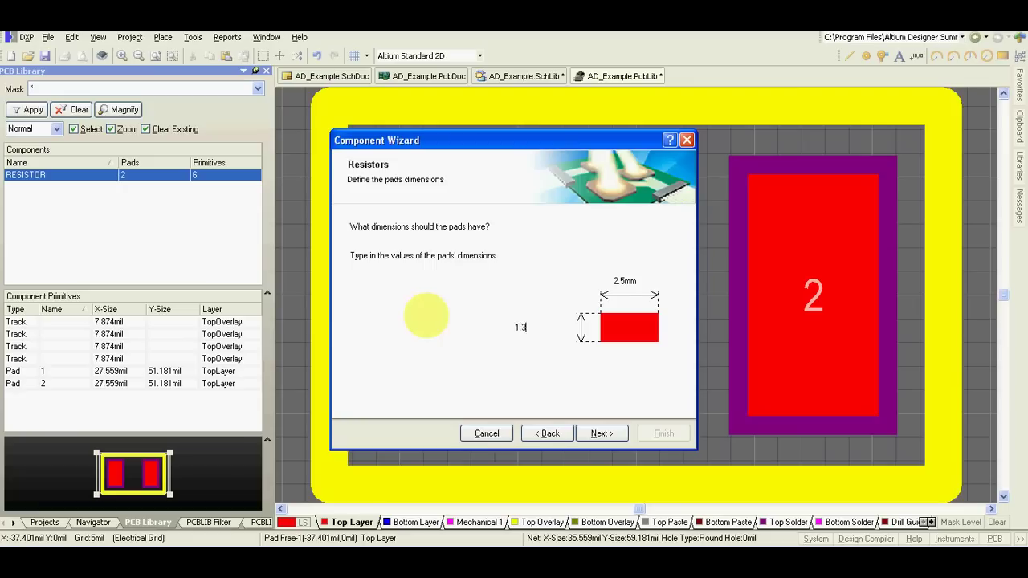
pyautogui.moveTo(639, 280); pyautogui.dragTo(510, 280)
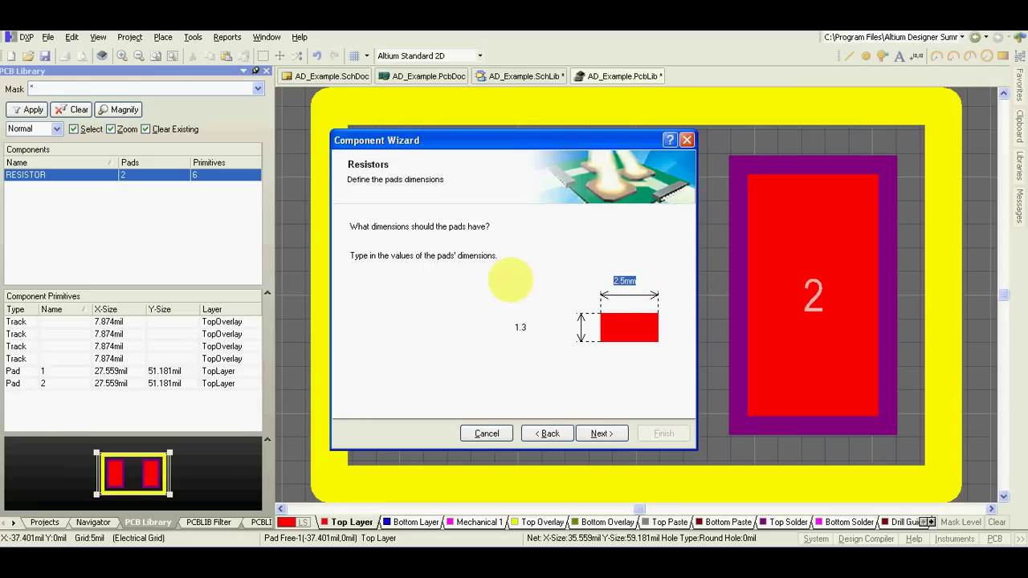
pyautogui.write('0.7')
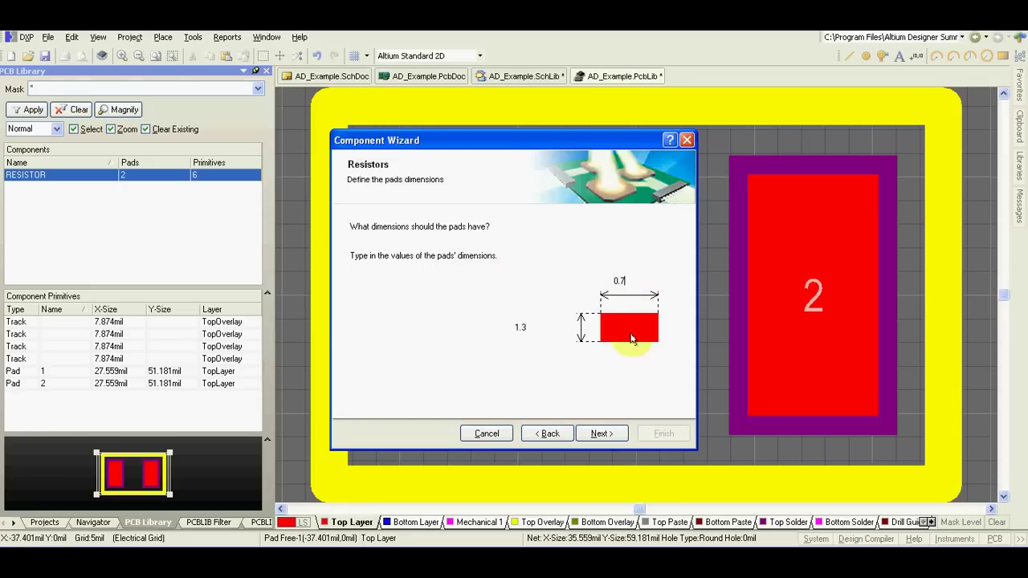
# - Set the second footprint's pad-to-pad distance to 1.9 mm
pyautogui.click(602, 433)
pyautogui.moveTo(611, 283); pyautogui.dragTo(484, 277)
pyautogui.write('1.8')
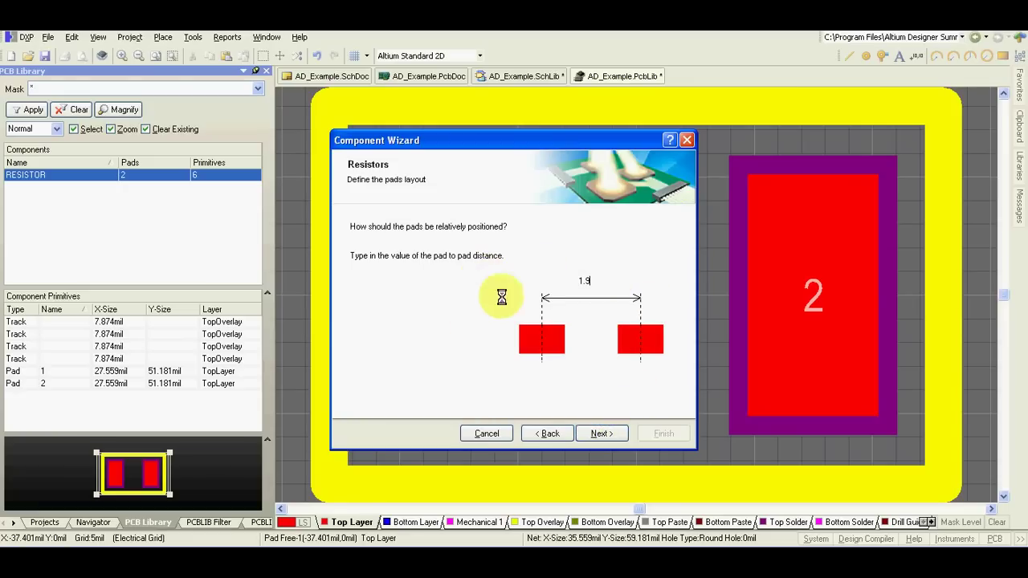
pyautogui.click(594, 434)
# - Accept the default outline width, name the footprint LED and complete the wizard
pyautogui.click(599, 434)
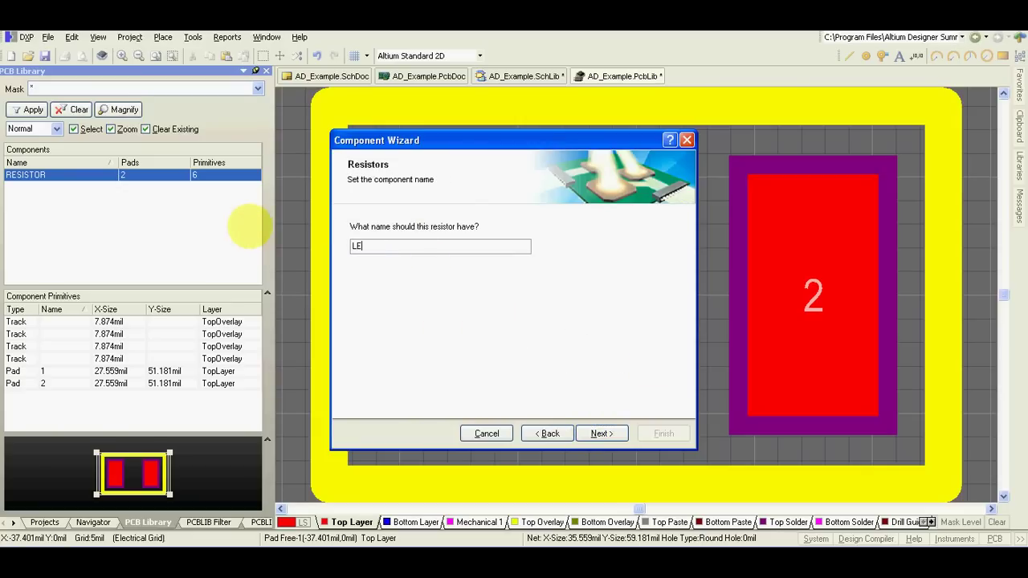
pyautogui.write('LED')
pyautogui.click(601, 433)
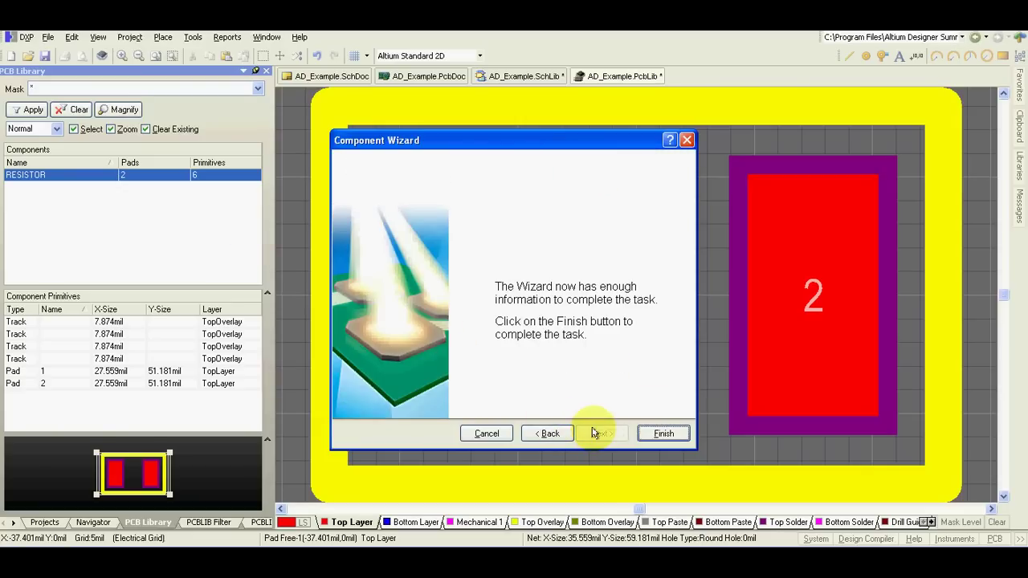
pyautogui.click(660, 434)
# - Move the LED outline's top and bottom tracks to Y 40 and -40 mil and its right track close to pad 2
pyautogui.click(703, 94)
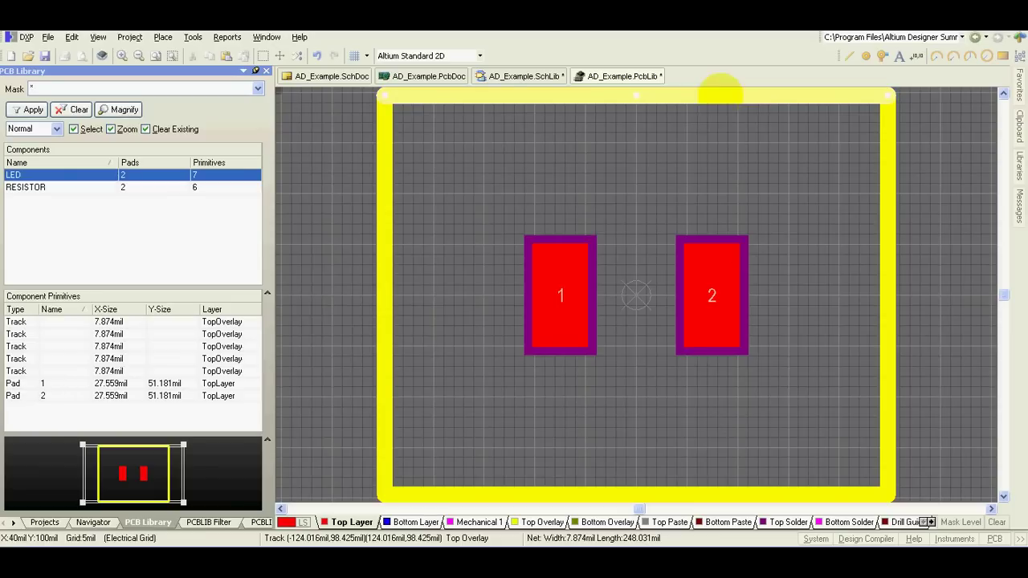
pyautogui.moveTo(703, 95); pyautogui.dragTo(700, 213)
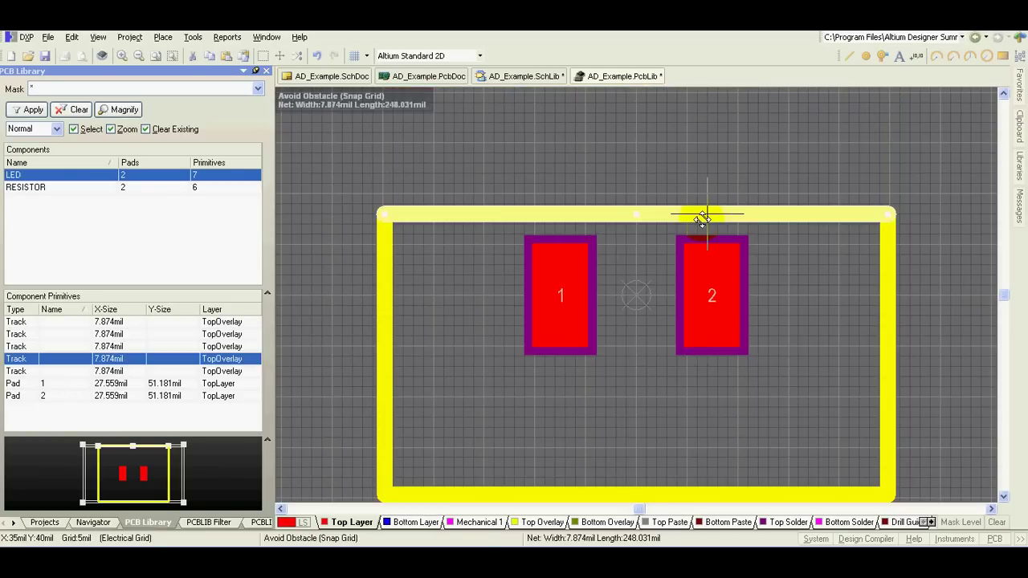
pyautogui.click(726, 490)
pyautogui.moveTo(726, 489); pyautogui.dragTo(719, 375)
pyautogui.click(891, 344)
pyautogui.moveTo(891, 345); pyautogui.dragTo(768, 336)
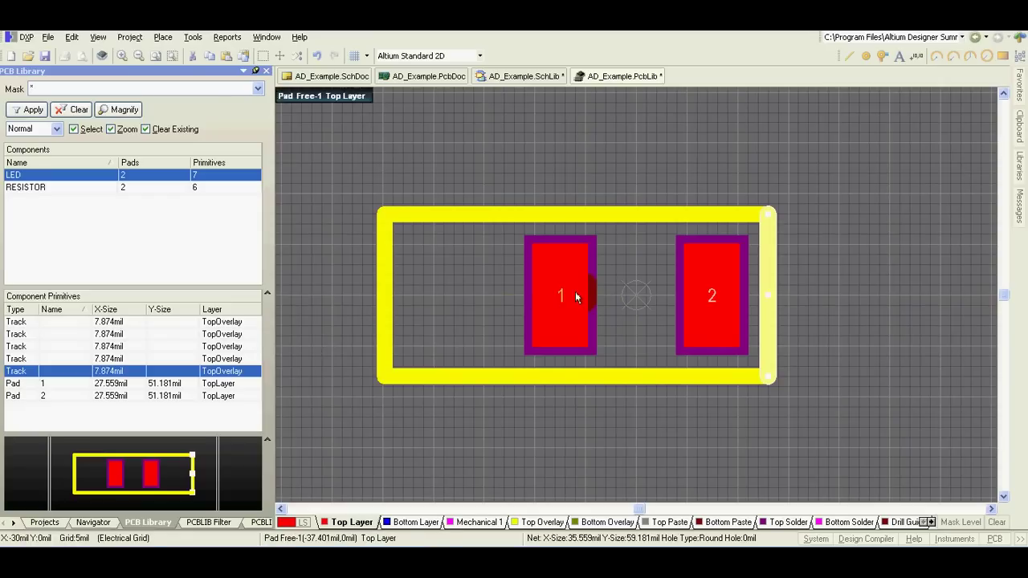
# - Replace the LED outline's two-piece left side with one full-height track and move it inward to X -90 mil
pyautogui.click(386, 329)
pyautogui.press('Delete')
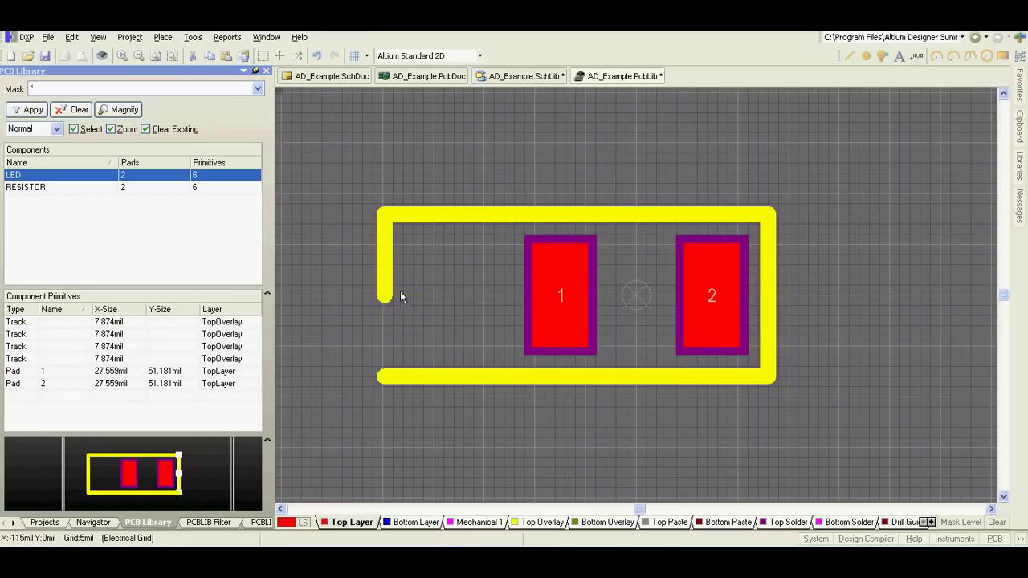
pyautogui.click(387, 297)
pyautogui.moveTo(385, 297); pyautogui.dragTo(379, 373)
pyautogui.moveTo(385, 330); pyautogui.dragTo(453, 328)
# - Place a copy of the left outline track close to pad 1 and shift the outer track slightly inward
pyautogui.hotkey('ctrl', 'c')
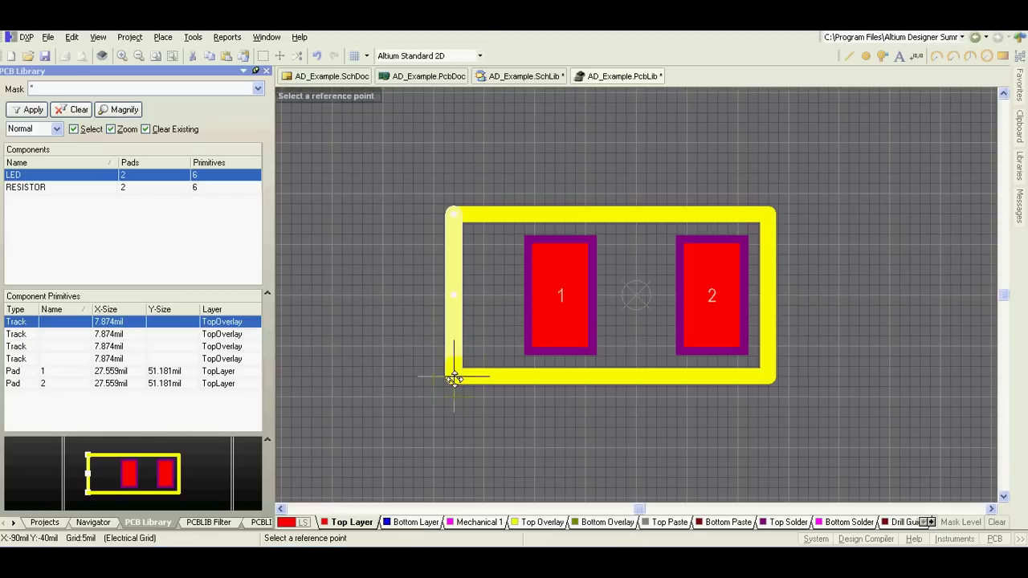
pyautogui.click(454, 378)
pyautogui.hotkey('ctrl', 'v')
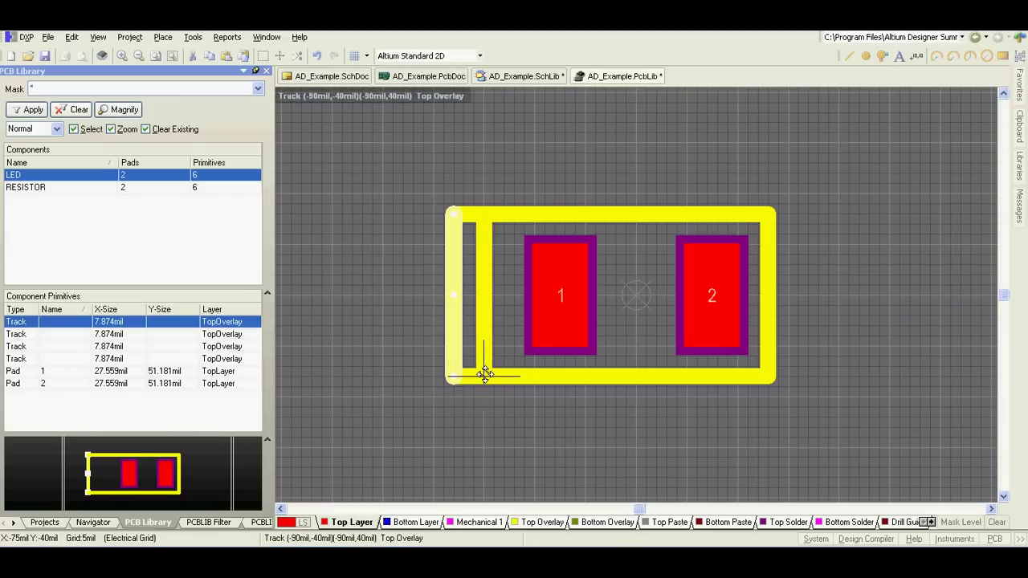
pyautogui.click(503, 373)
pyautogui.rightClick(455, 353)
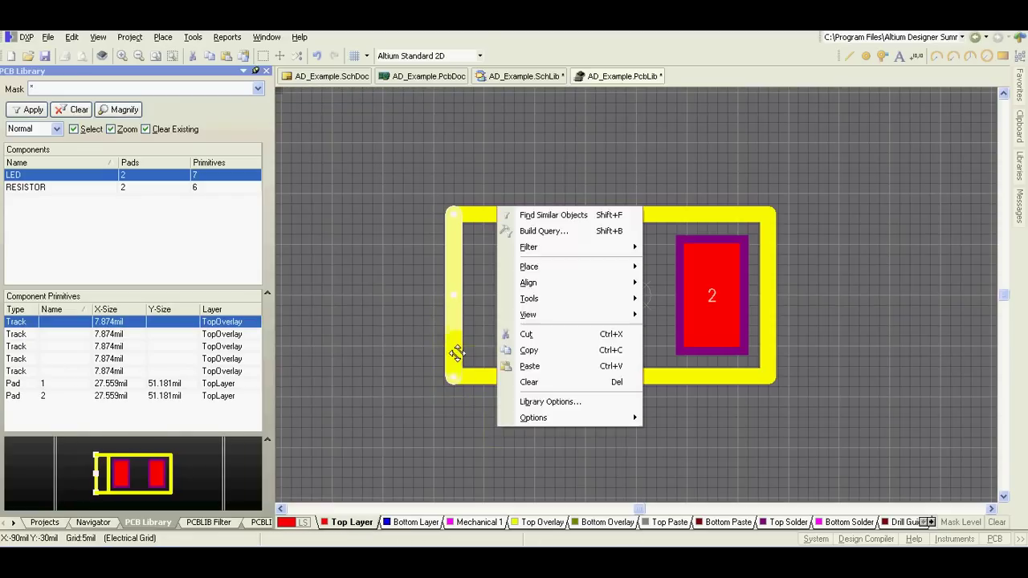
pyautogui.click(455, 353)
pyautogui.moveTo(462, 348); pyautogui.dragTo(464, 345)
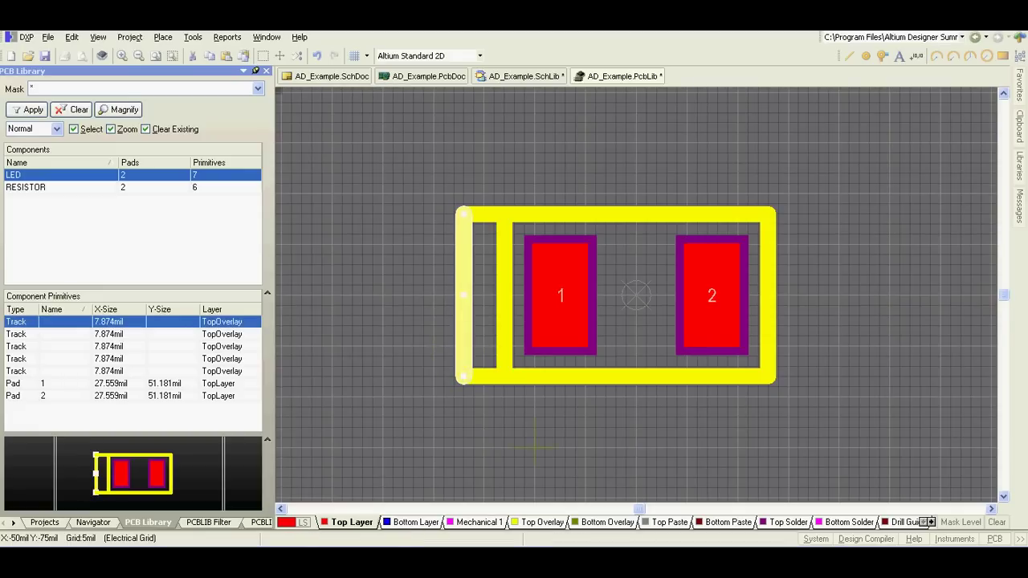
# - Start a third footprint with the Component Wizard, using the Dual In-line Packages (DIP) pattern and Metric (mm) units
pyautogui.click(228, 38)
pyautogui.moveTo(192, 37)
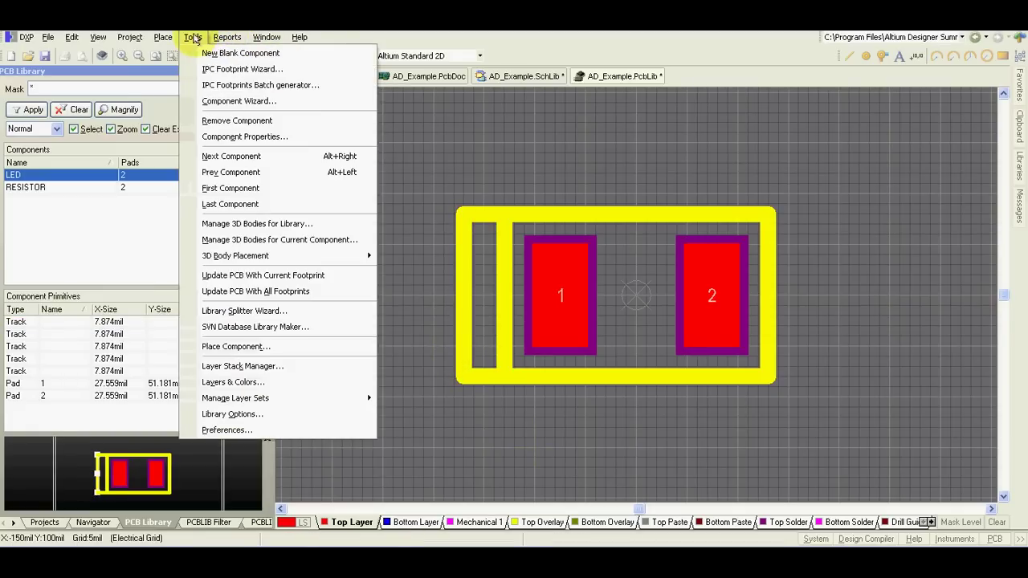
pyautogui.click(206, 100)
pyautogui.click(598, 434)
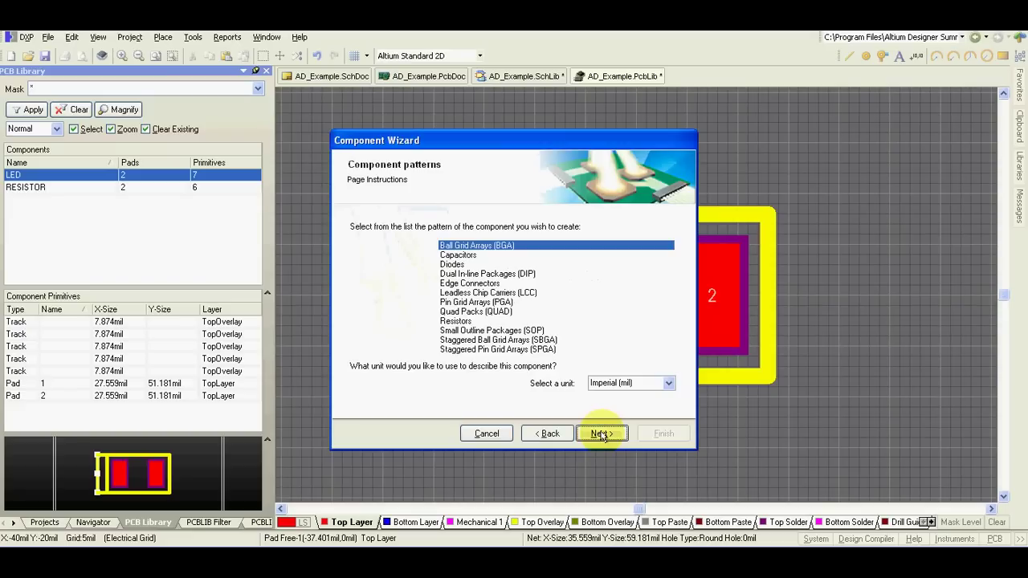
pyautogui.click(483, 274)
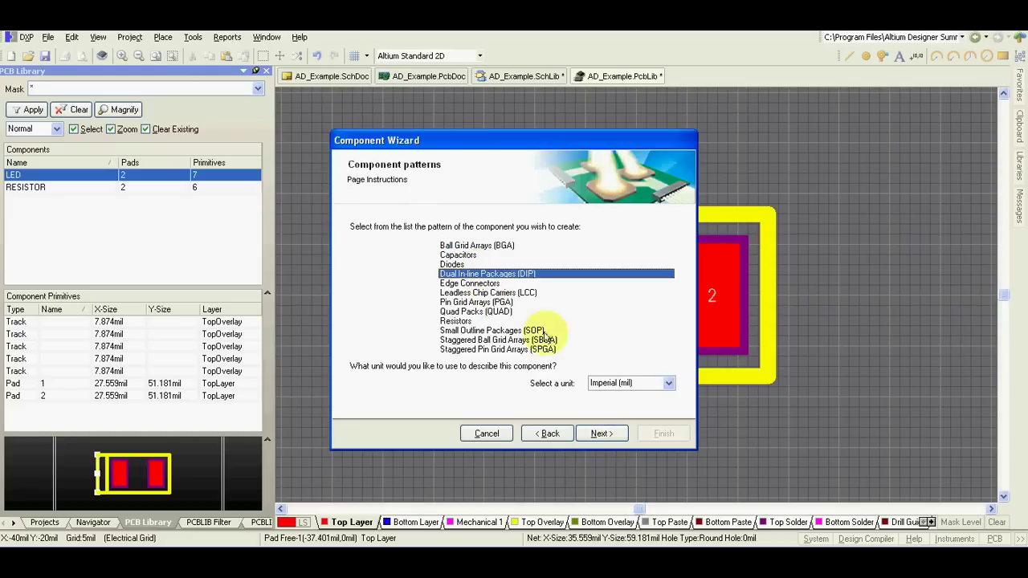
pyautogui.click(652, 384)
pyautogui.click(612, 397)
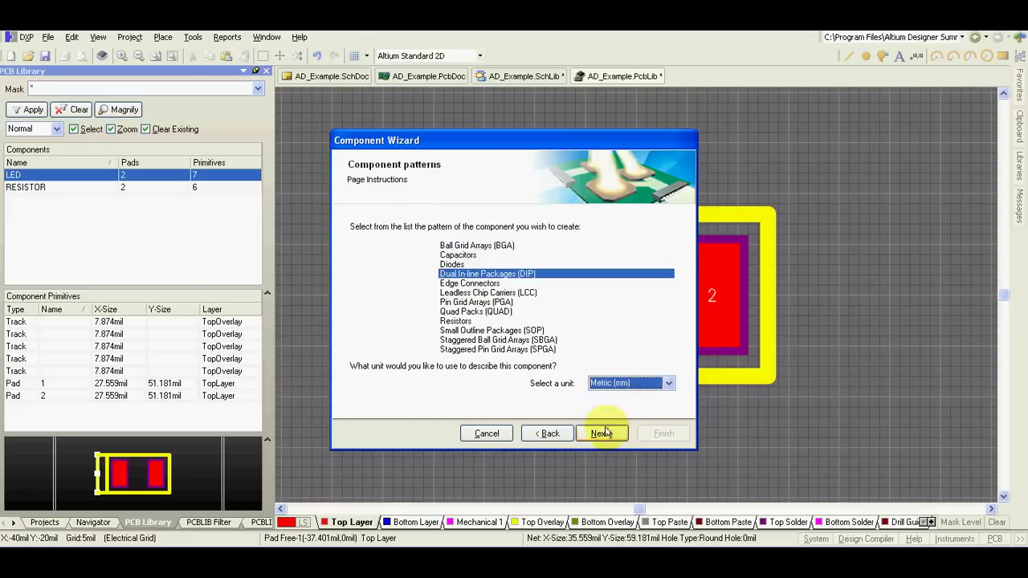
pyautogui.click(601, 434)
# - Set the DIP pads' hole diameter to 1 mm and their height to 2 mm
pyautogui.doubleClick(551, 252)
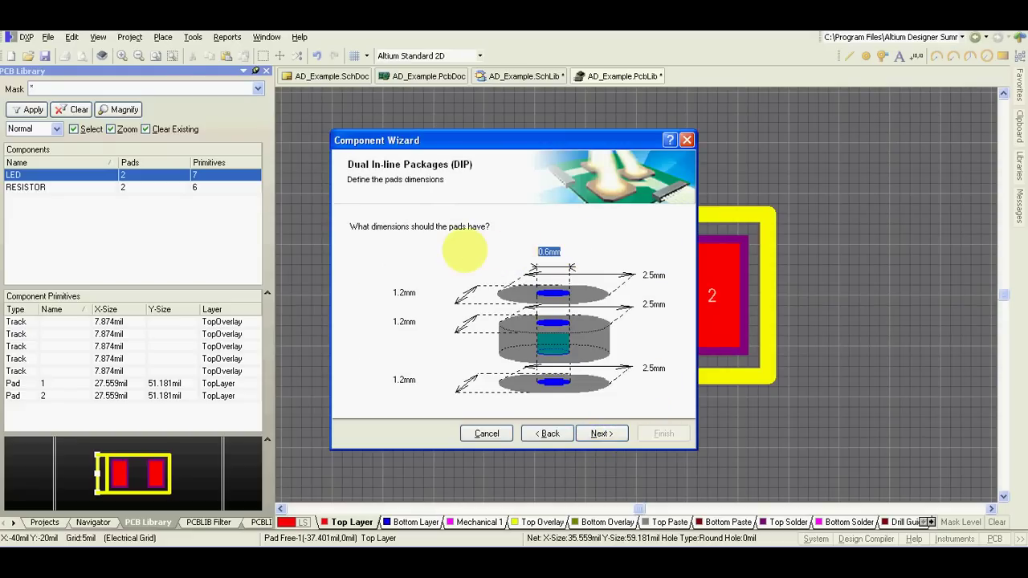
pyautogui.write('1')
pyautogui.press('Tab')
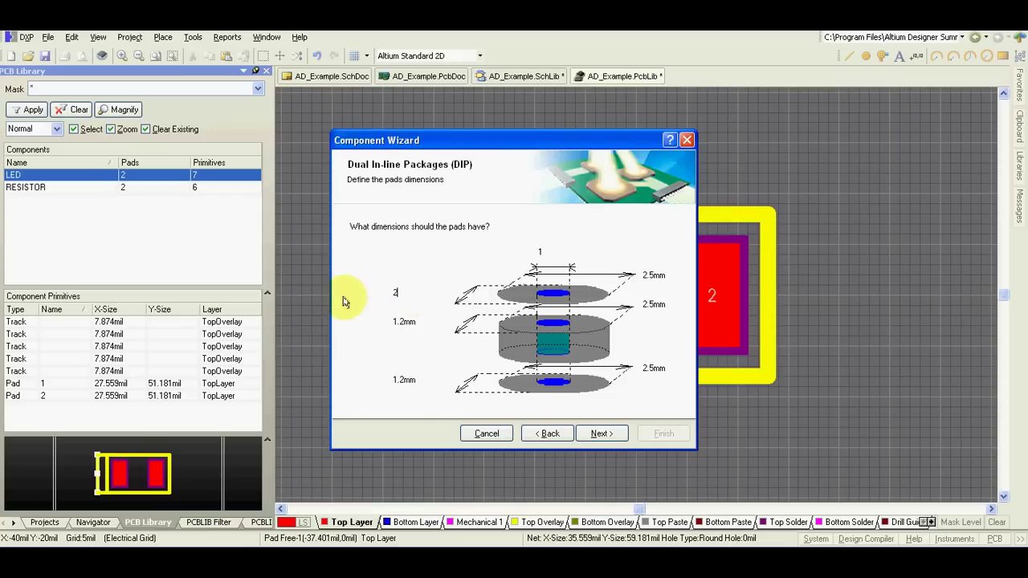
pyautogui.click(595, 434)
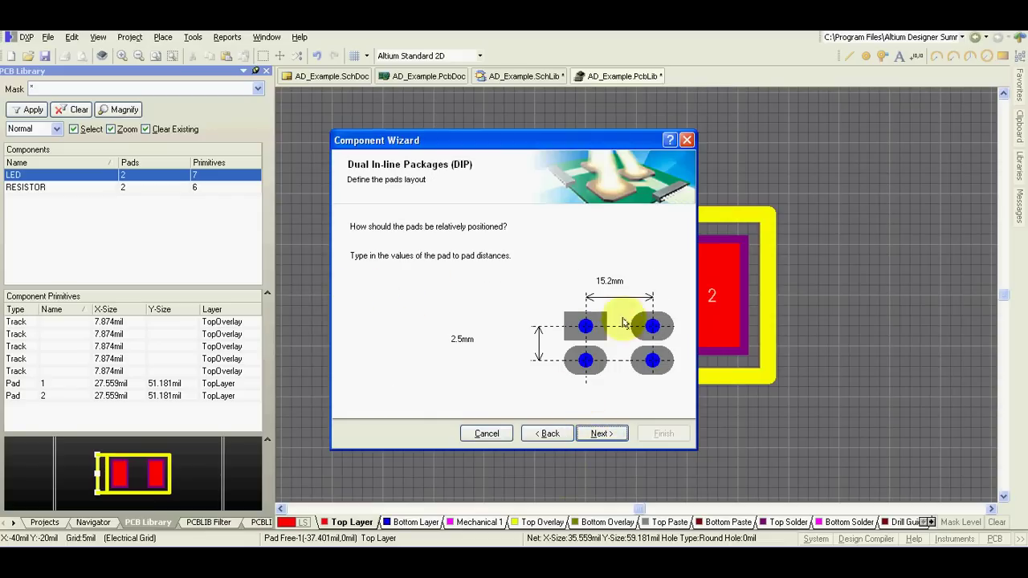
# - Set the distance between the pad columns to 5 mm and the total number of pads to 2
pyautogui.doubleClick(631, 280)
pyautogui.write('5')
pyautogui.click(602, 433)
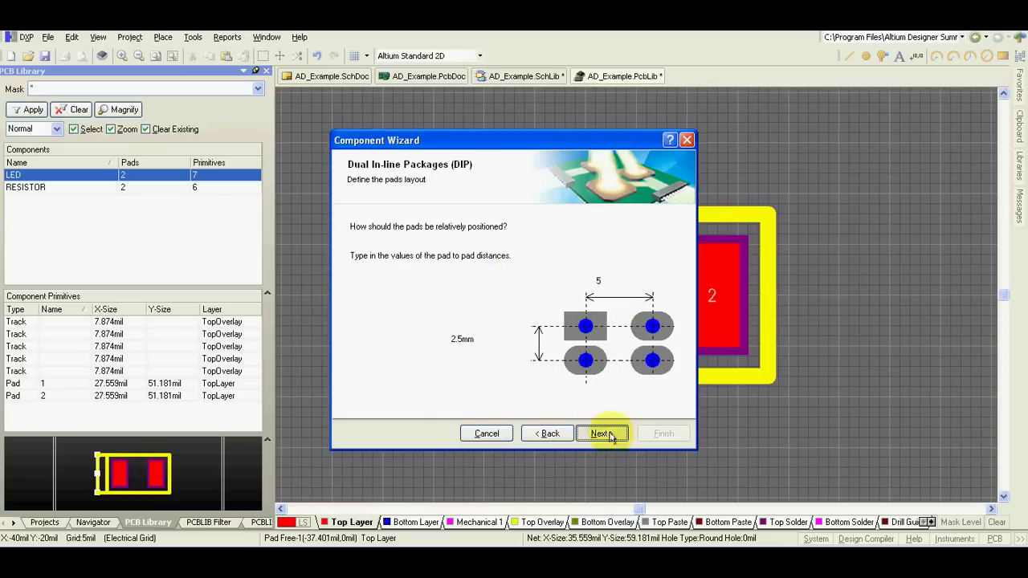
pyautogui.click(612, 435)
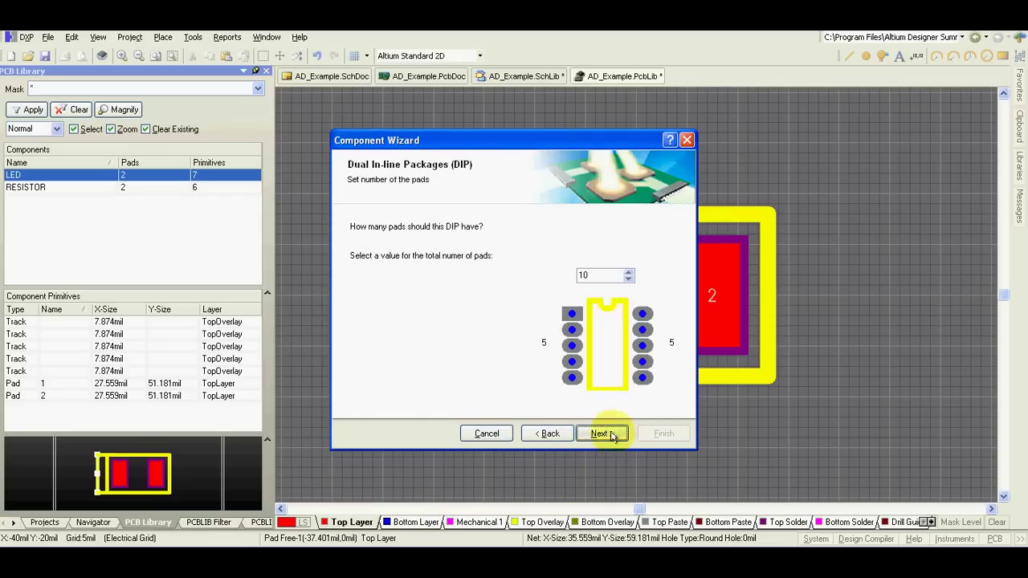
pyautogui.doubleClick(582, 274)
pyautogui.click(601, 434)
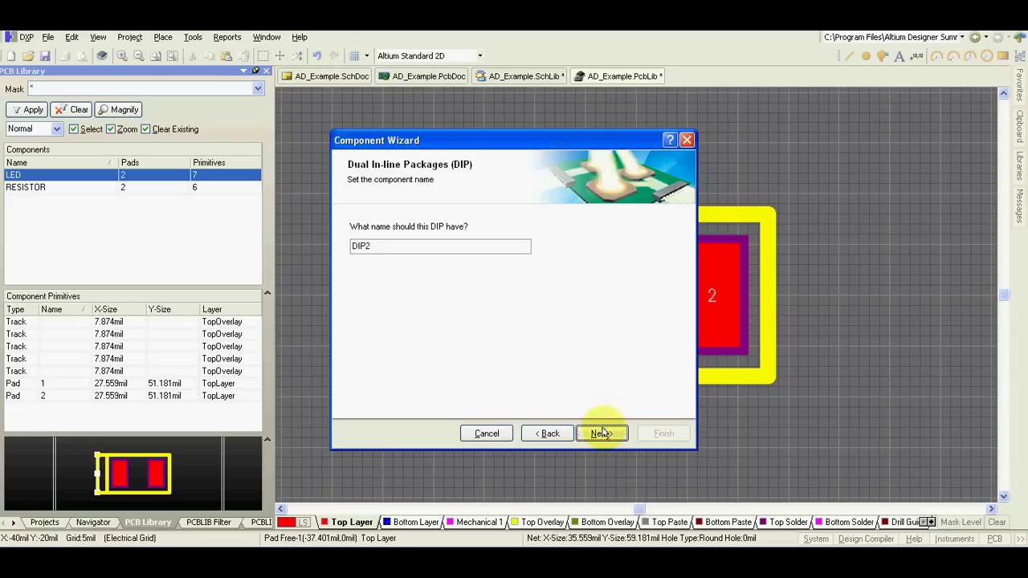
# - Name the third footprint Connector and complete the wizard
pyautogui.moveTo(390, 246); pyautogui.dragTo(235, 245)
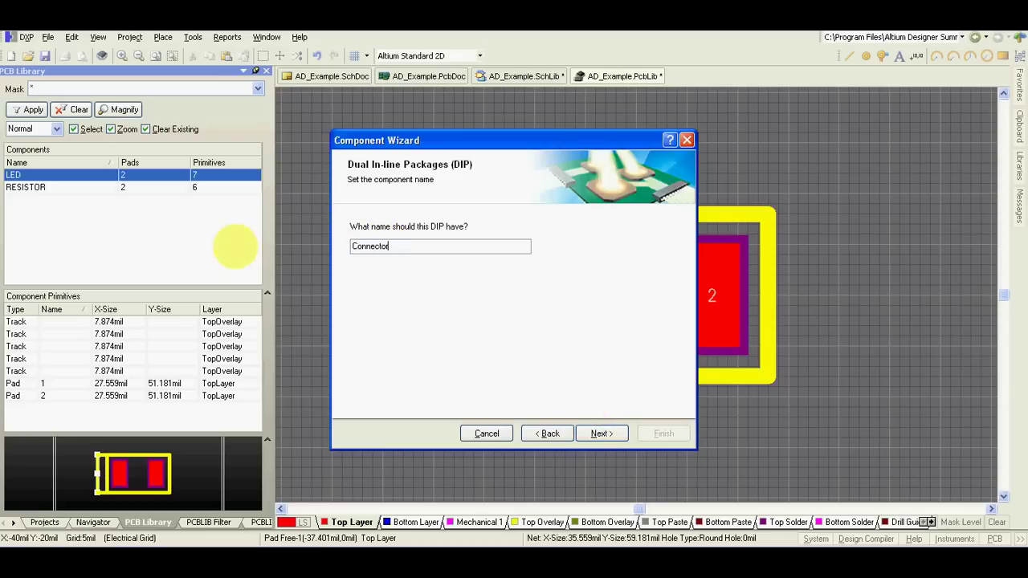
pyautogui.click(604, 433)
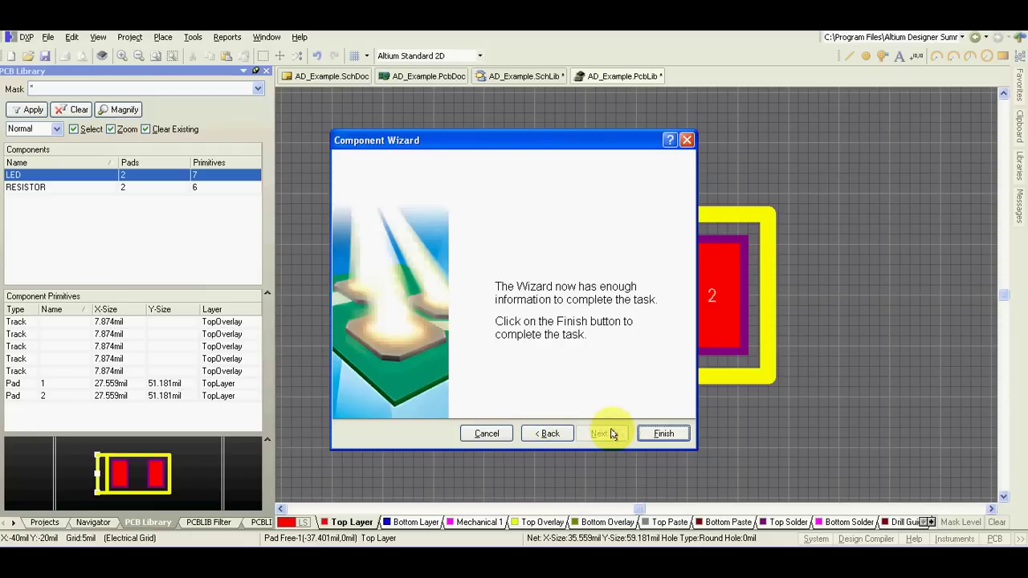
pyautogui.click(664, 433)
# - Delete the connector outline's notch arc and move its left, right and bottom tracks outward around the pads, with the sides at X -65 and 265 mil
pyautogui.click(642, 244)
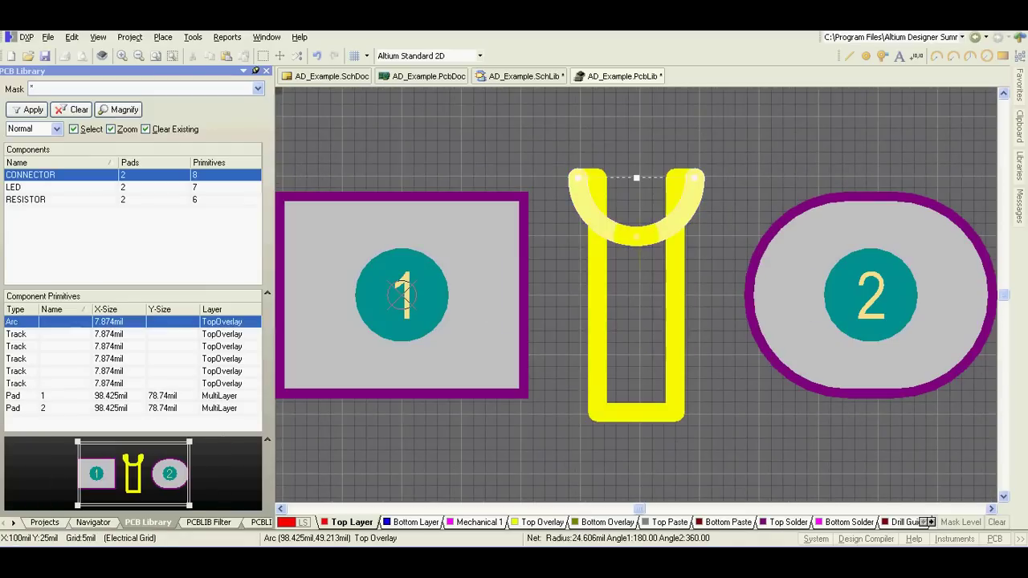
pyautogui.press('Delete')
pyautogui.click(615, 290)
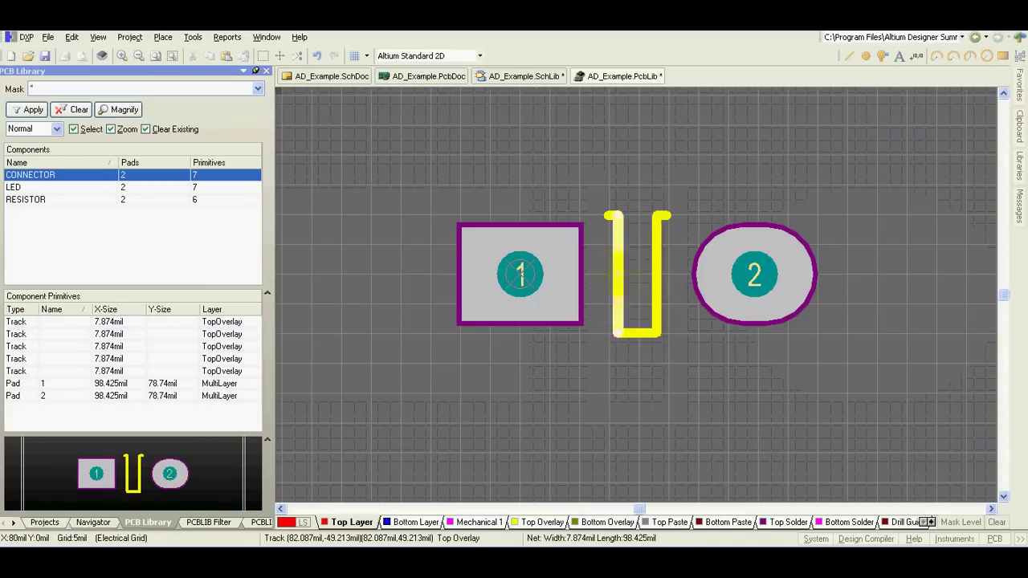
pyautogui.moveTo(620, 298); pyautogui.dragTo(442, 298)
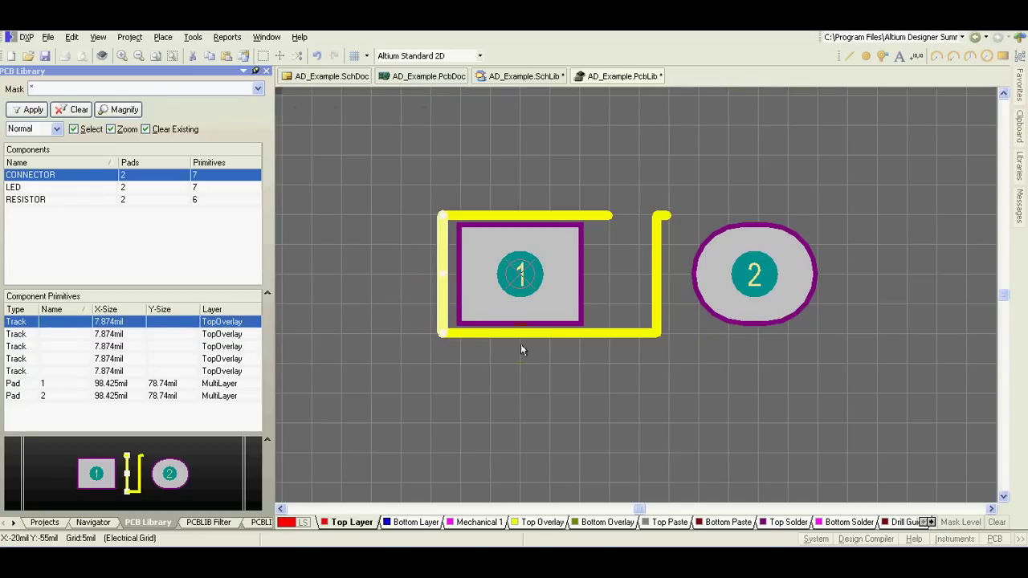
pyautogui.click(656, 294)
pyautogui.moveTo(659, 298); pyautogui.dragTo(835, 302)
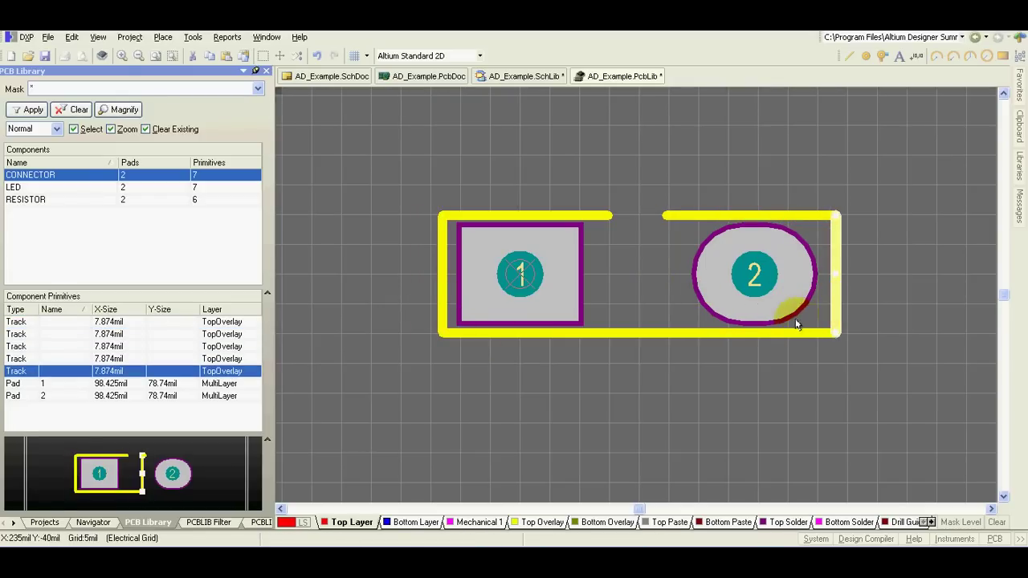
pyautogui.click(739, 334)
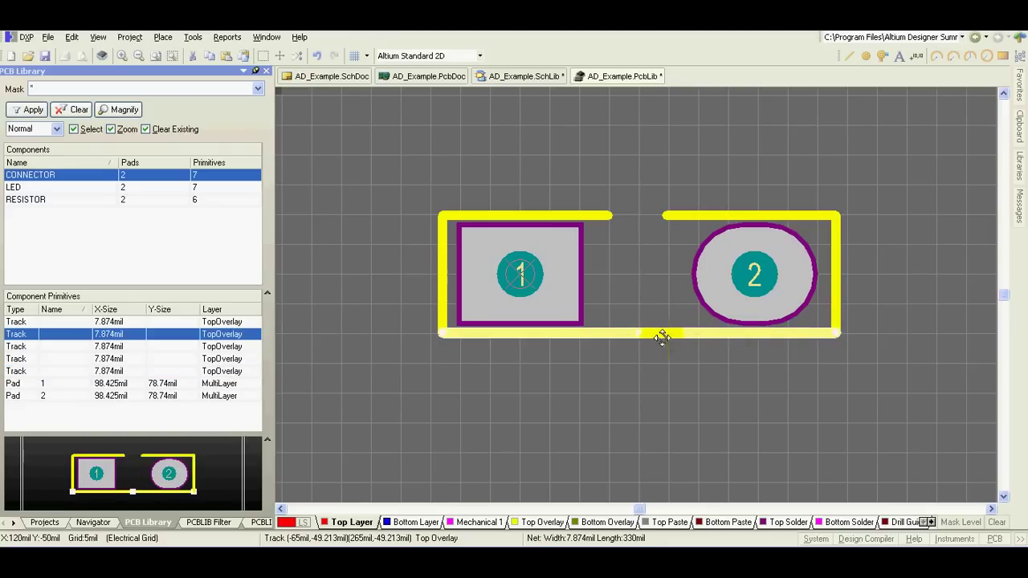
pyautogui.moveTo(661, 337); pyautogui.dragTo(661, 347)
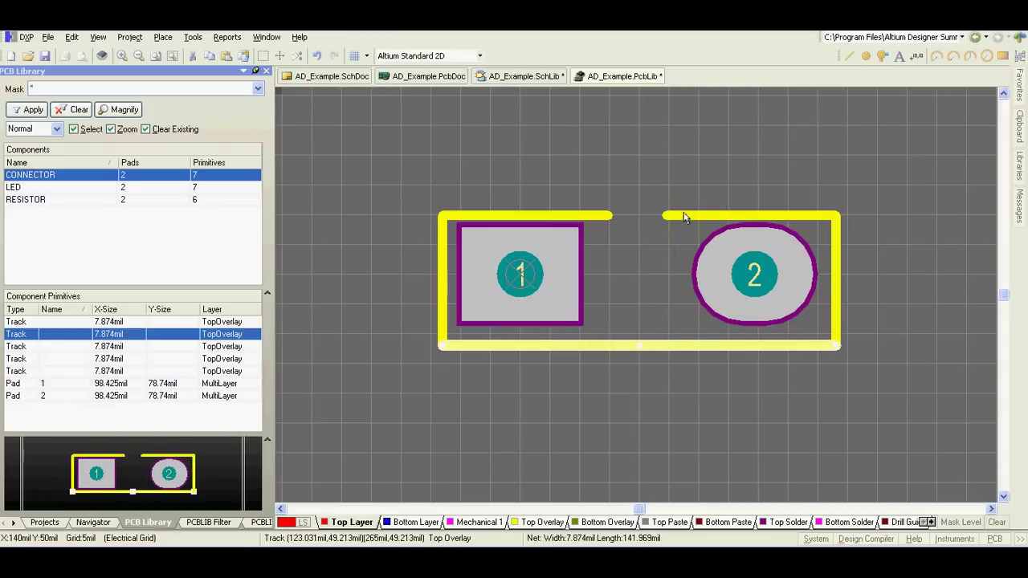
# - Replace the connector outline's two-piece top side with one full-width track and move it slightly further above the pads
pyautogui.click(680, 215)
pyautogui.press('Delete')
pyautogui.click(605, 217)
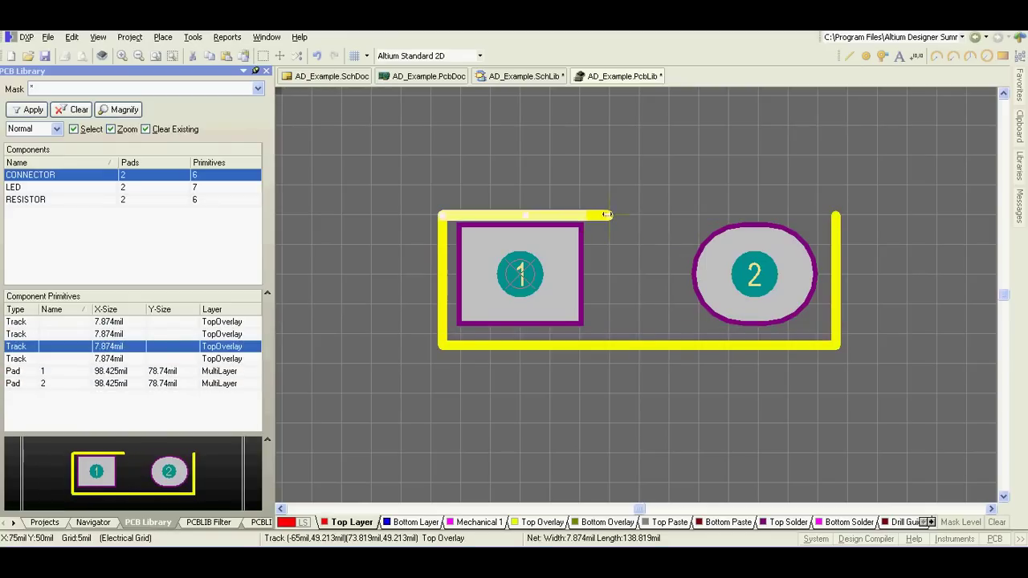
pyautogui.moveTo(606, 215); pyautogui.dragTo(835, 215)
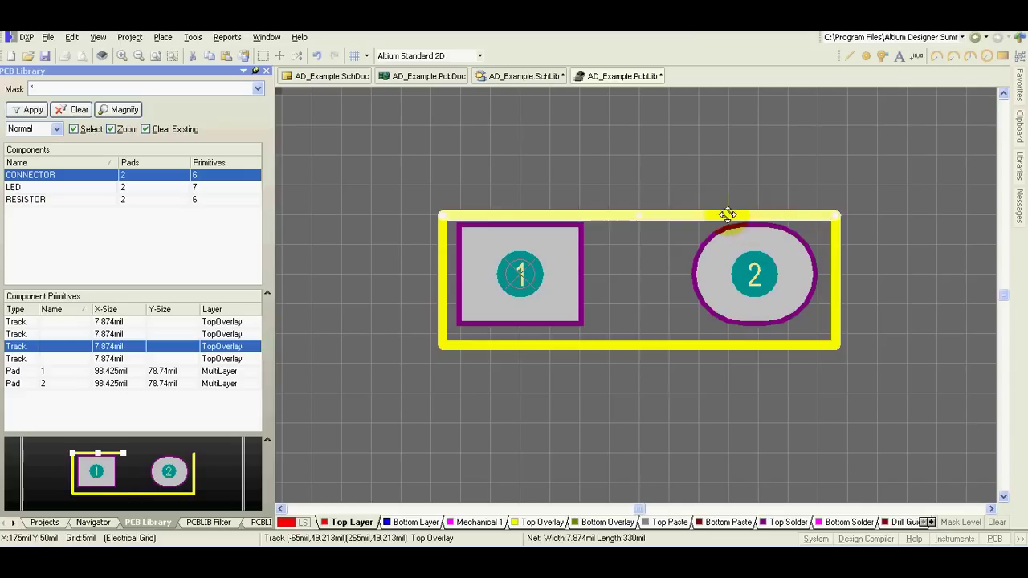
pyautogui.moveTo(725, 216); pyautogui.dragTo(726, 204)
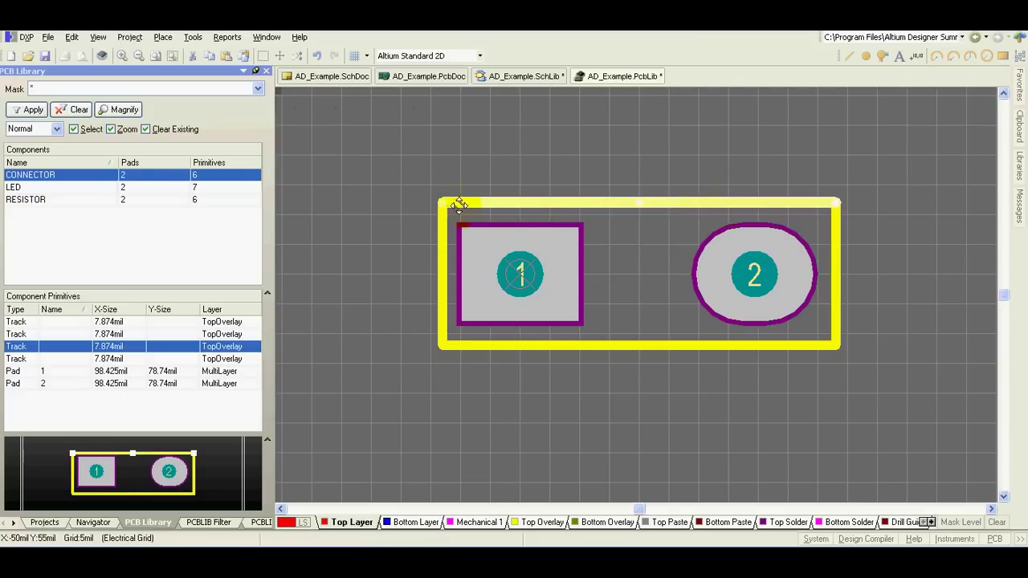
pyautogui.click(396, 207)
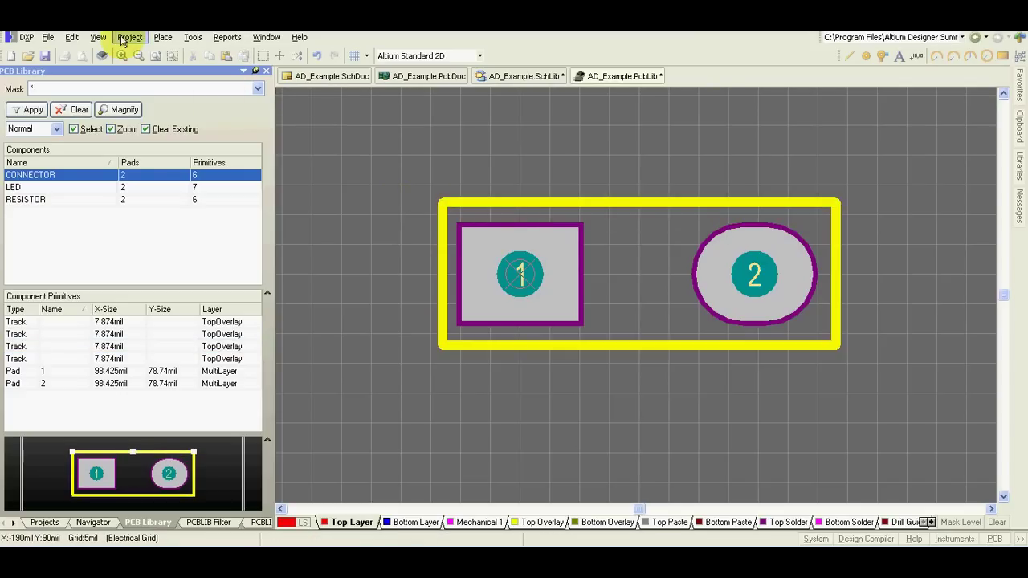
pyautogui.click(164, 41)
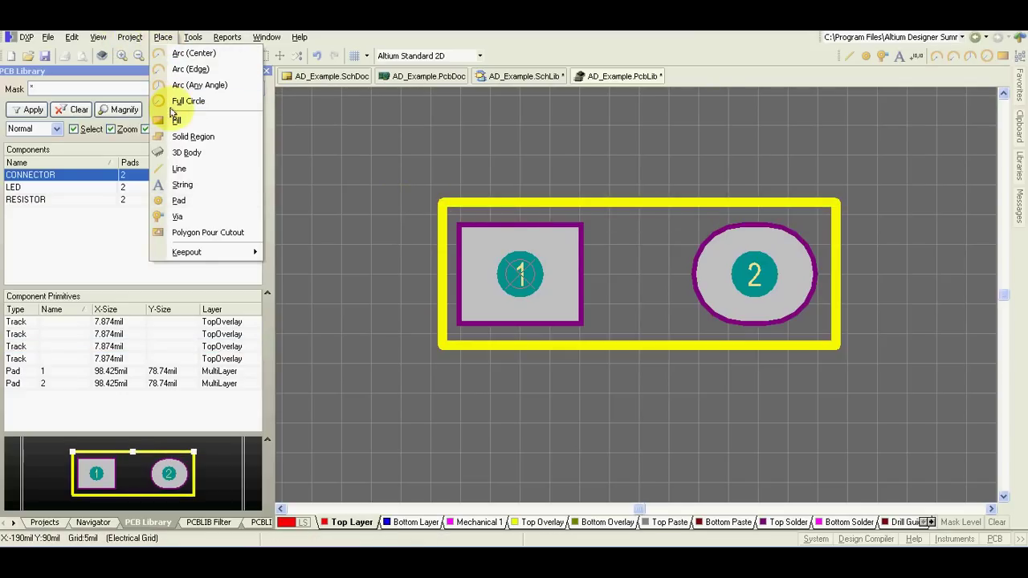
pyautogui.click(185, 185)
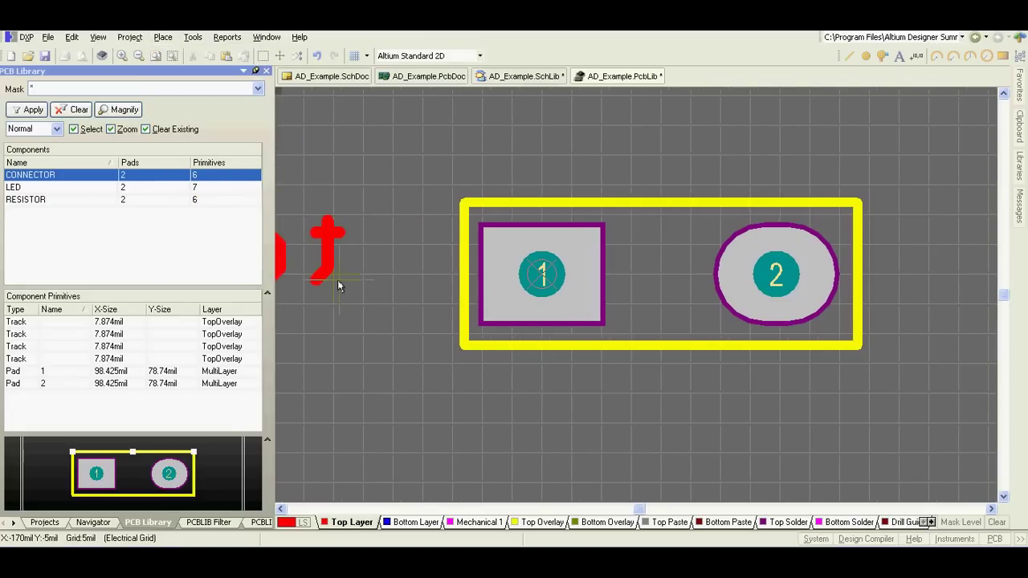
pyautogui.press('Escape')
# - Place a text string on the Top Overlay layer, outside the connector outline at about X -120, Y 65 mil
pyautogui.click(537, 522)
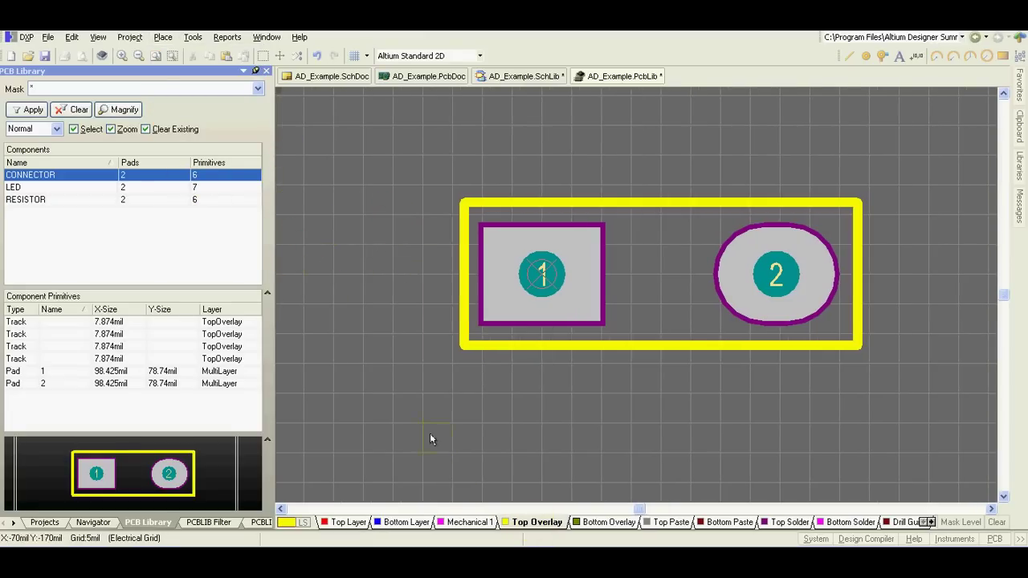
pyautogui.click(163, 37)
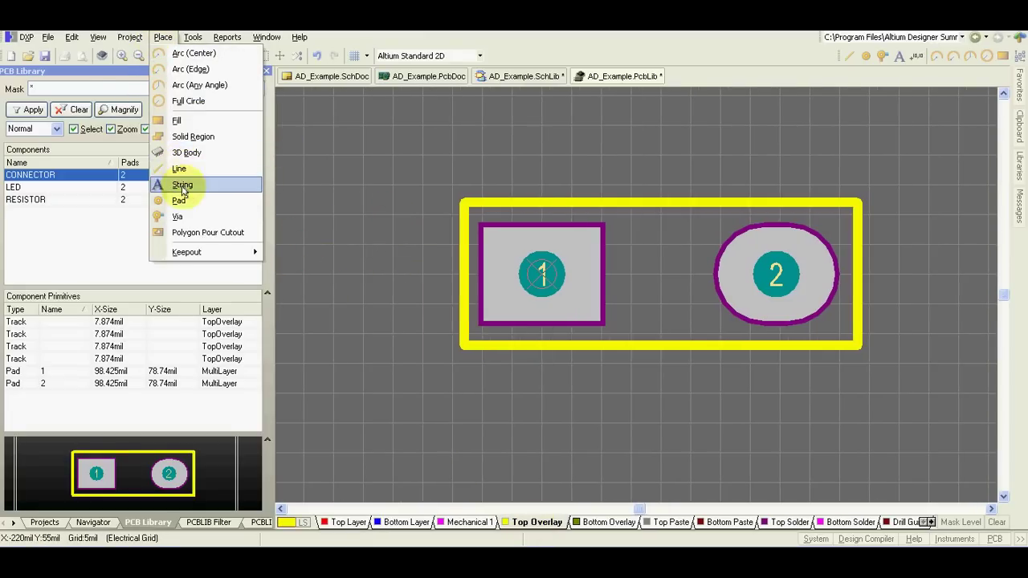
pyautogui.click(179, 184)
pyautogui.click(529, 202)
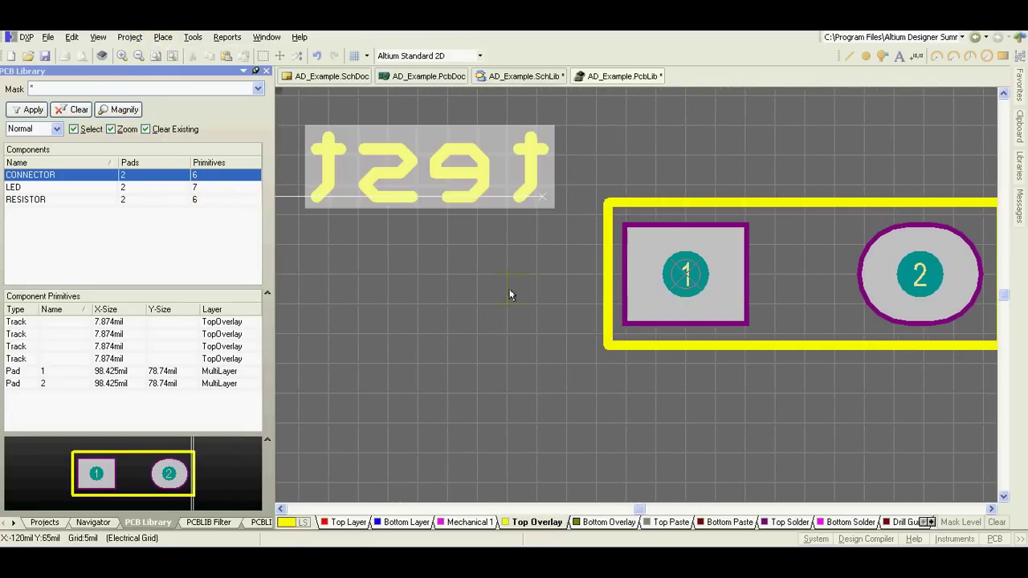
# - Change the new string to an unmirrored "+" and move it above pad 1, to about X -30, Y 80 mil
pyautogui.doubleClick(442, 179)
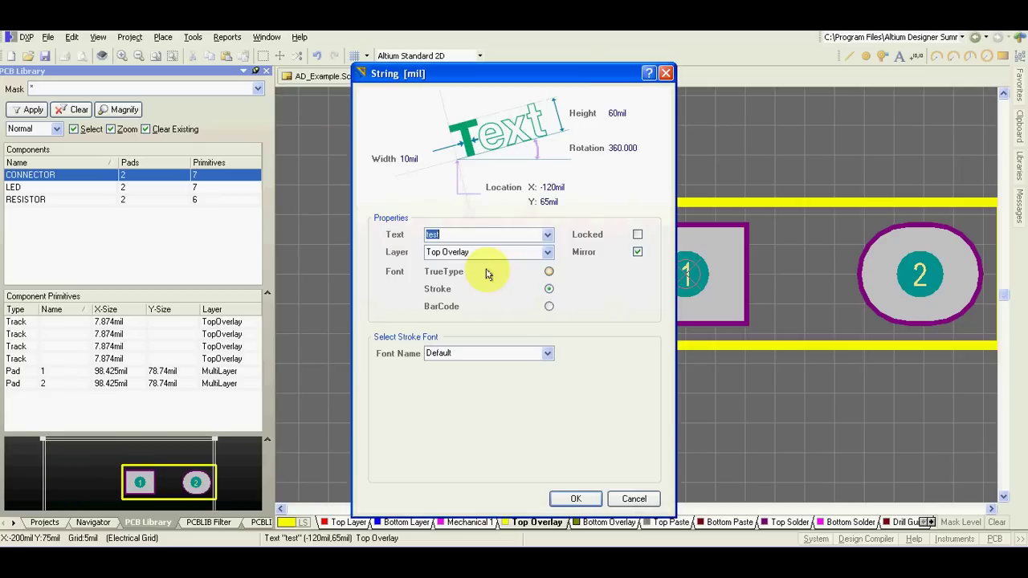
pyautogui.click(637, 251)
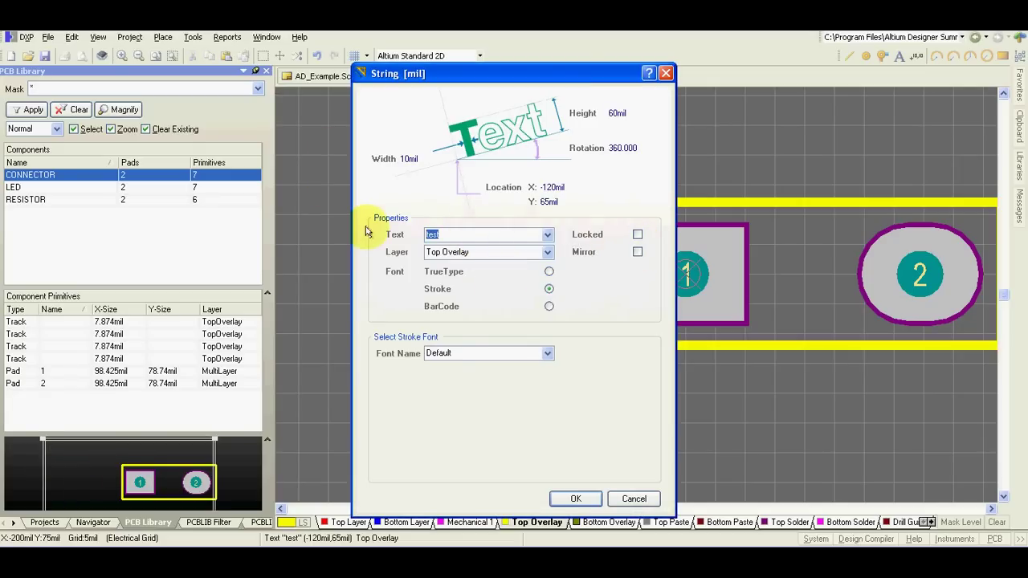
pyautogui.write('+')
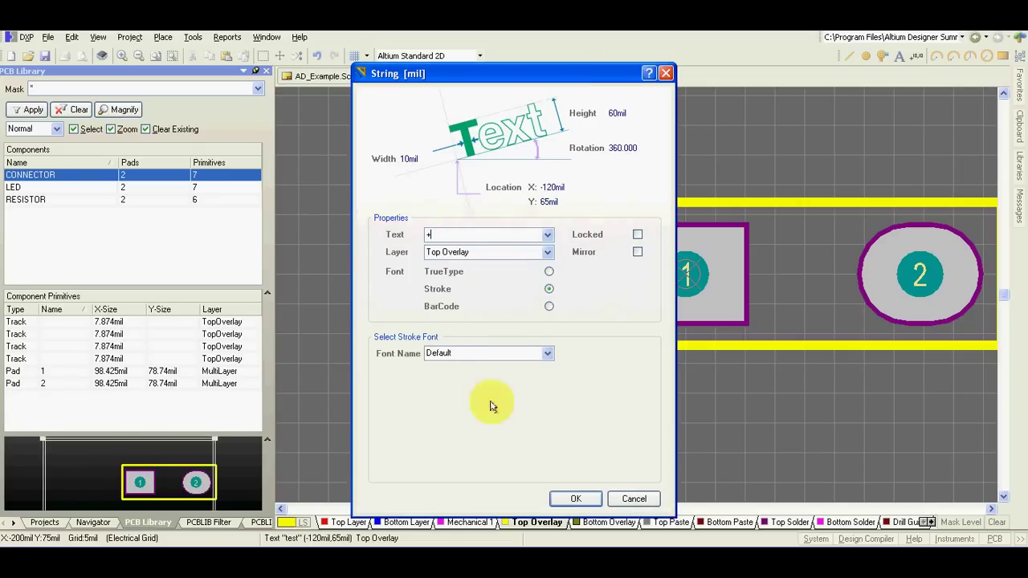
pyautogui.click(576, 500)
pyautogui.moveTo(568, 158); pyautogui.dragTo(676, 147)
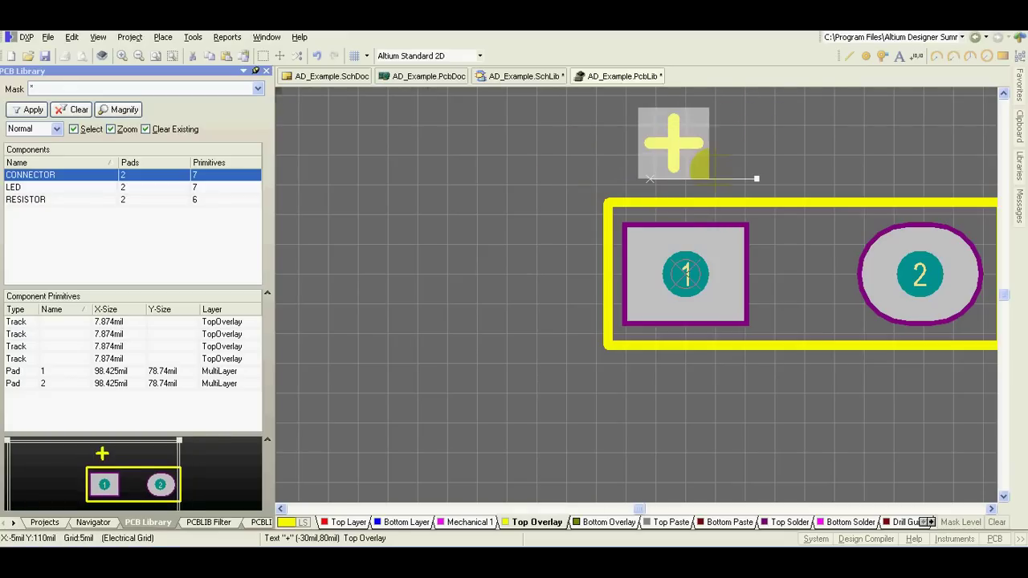
# - Copy the plus sign to above pad 2, at about X 175, Y 80 mil, and change the copy's text to "-"
pyautogui.hotkey('ctrl', 'c')
pyautogui.click(671, 161)
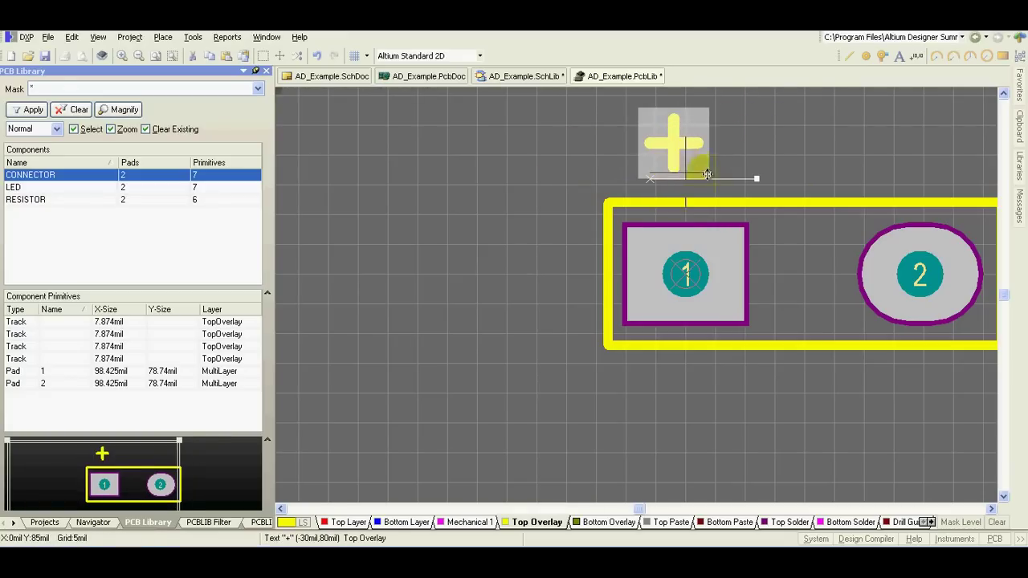
pyautogui.hotkey('ctrl', 'v')
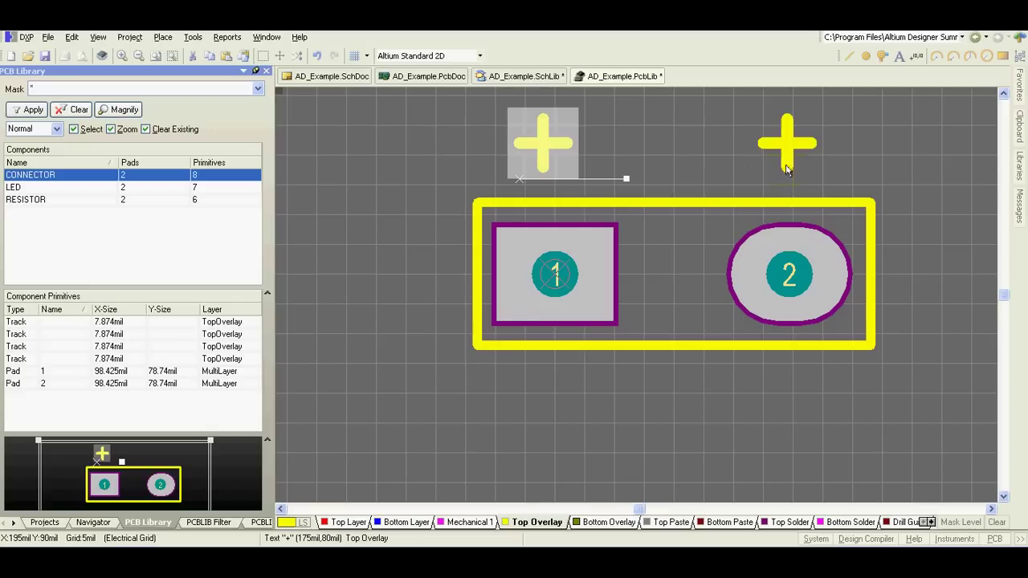
pyautogui.click(787, 161)
pyautogui.doubleClick(787, 149)
pyautogui.write('-')
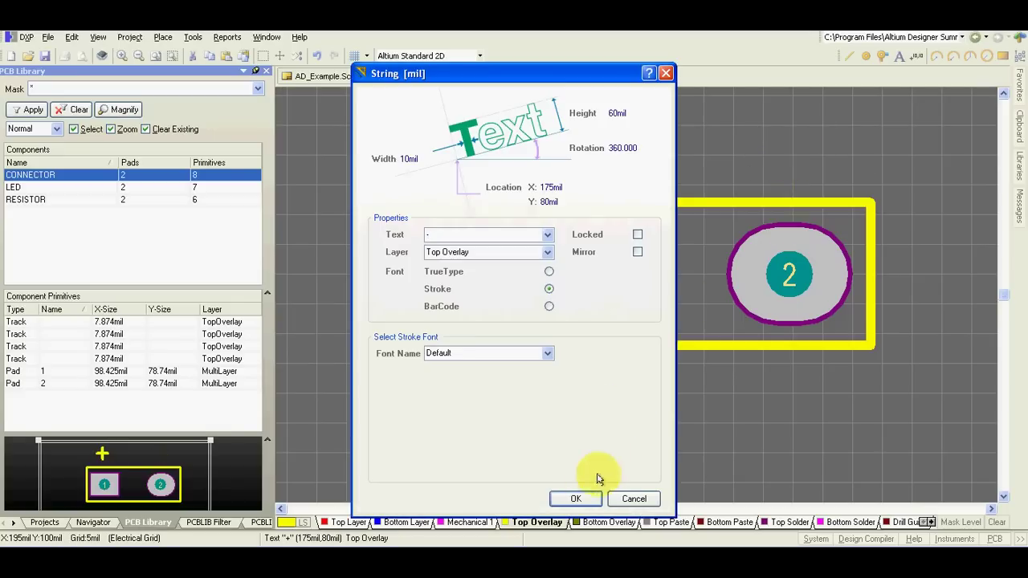
pyautogui.click(575, 499)
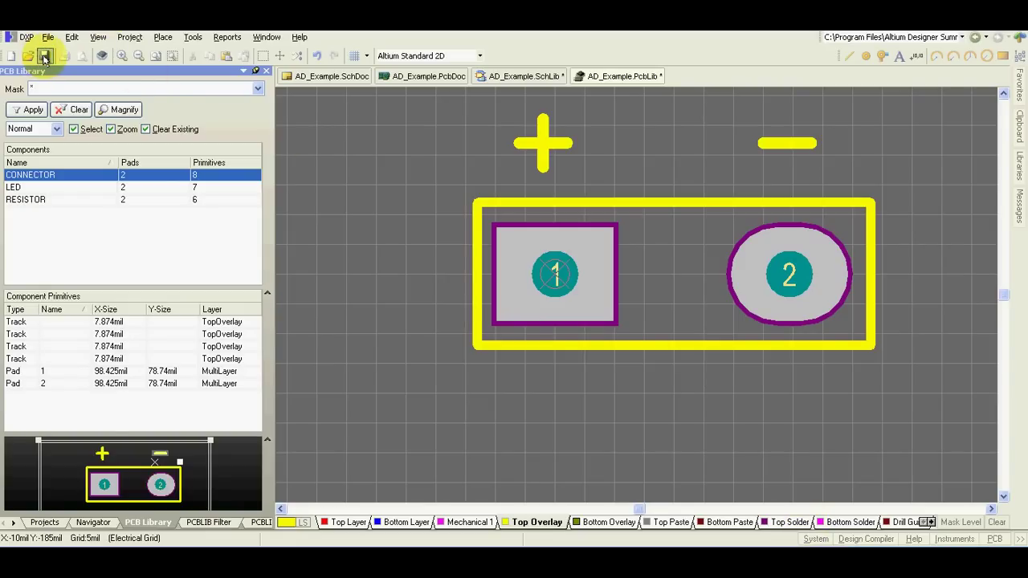
# - Save the PCB library and open AD_Example.SchLib with its list of schematic components
pyautogui.click(44, 523)
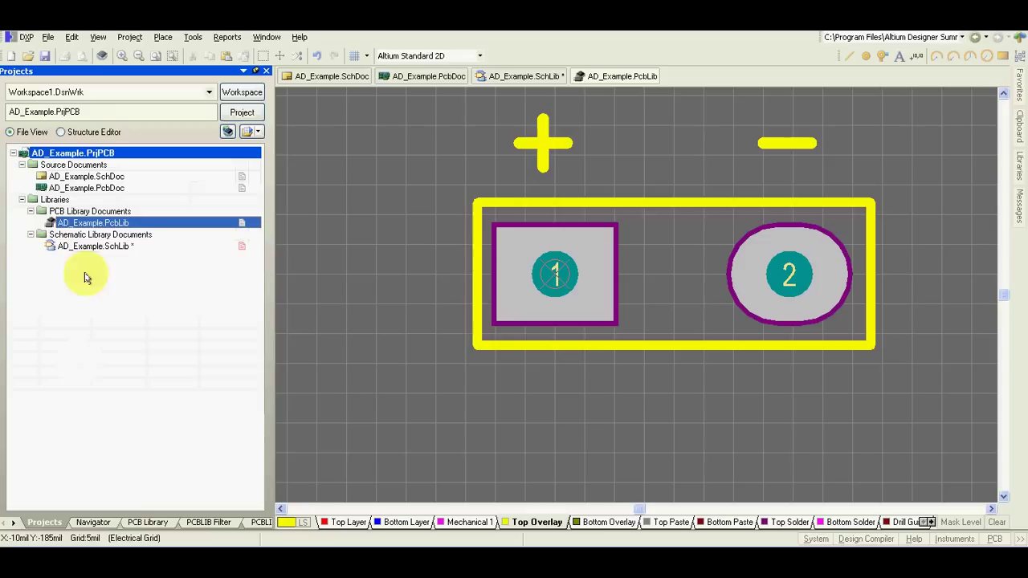
pyautogui.rightClick(87, 222)
pyautogui.click(111, 231)
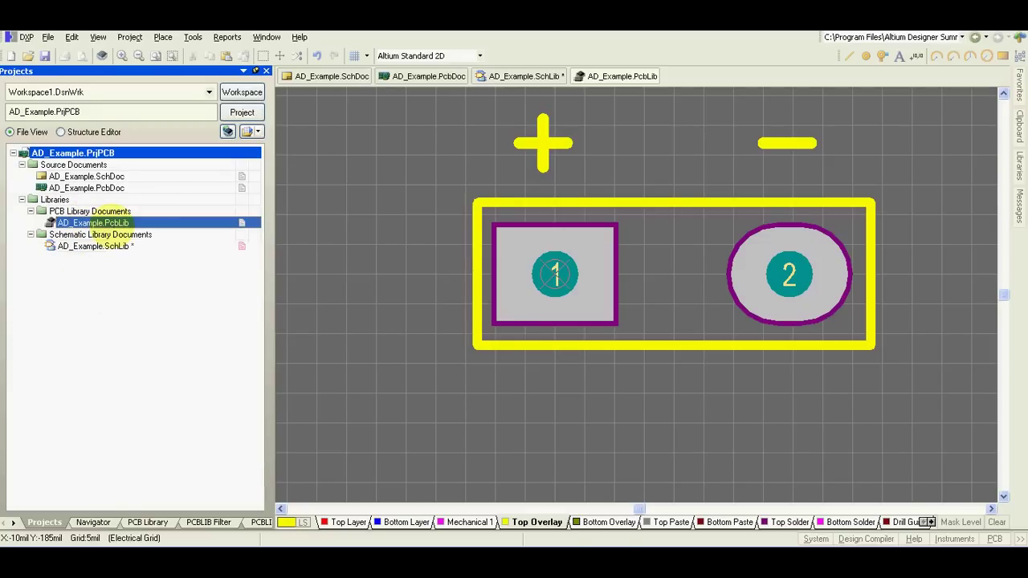
pyautogui.doubleClick(101, 246)
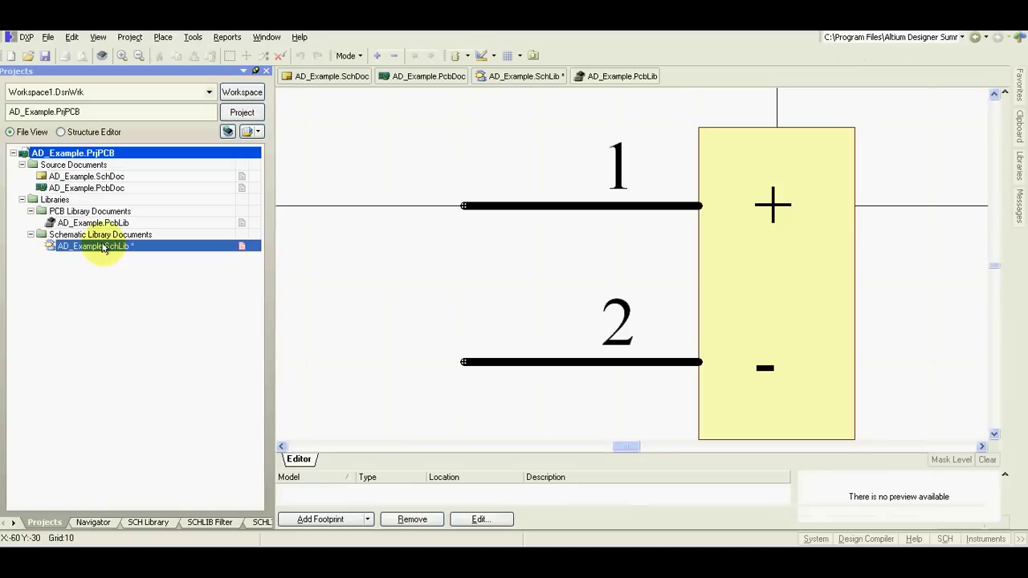
pyautogui.click(148, 522)
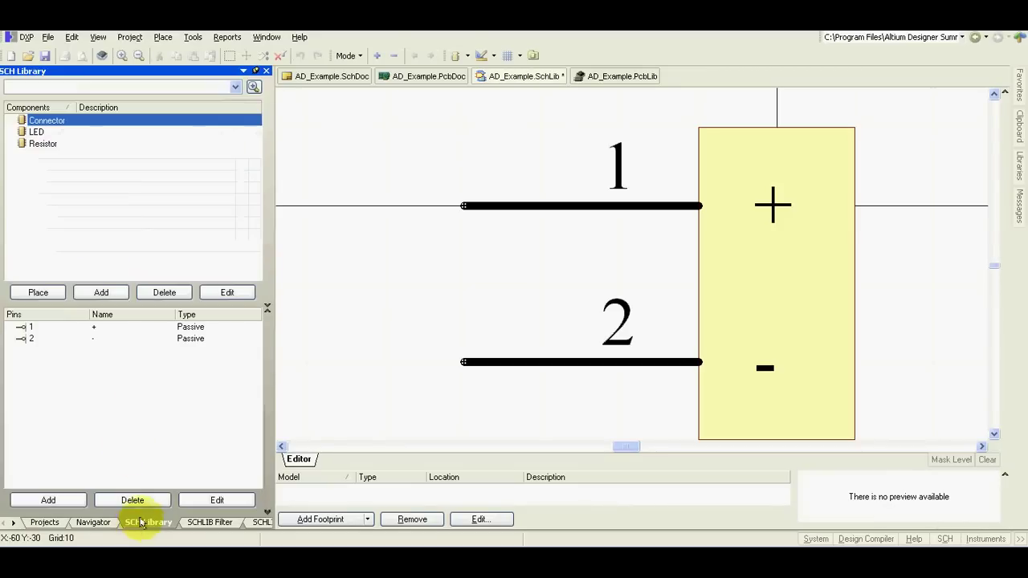
# - Assign the Resistor footprint from AD_Example.PcbLib to the Resistor schematic symbol
pyautogui.click(40, 143)
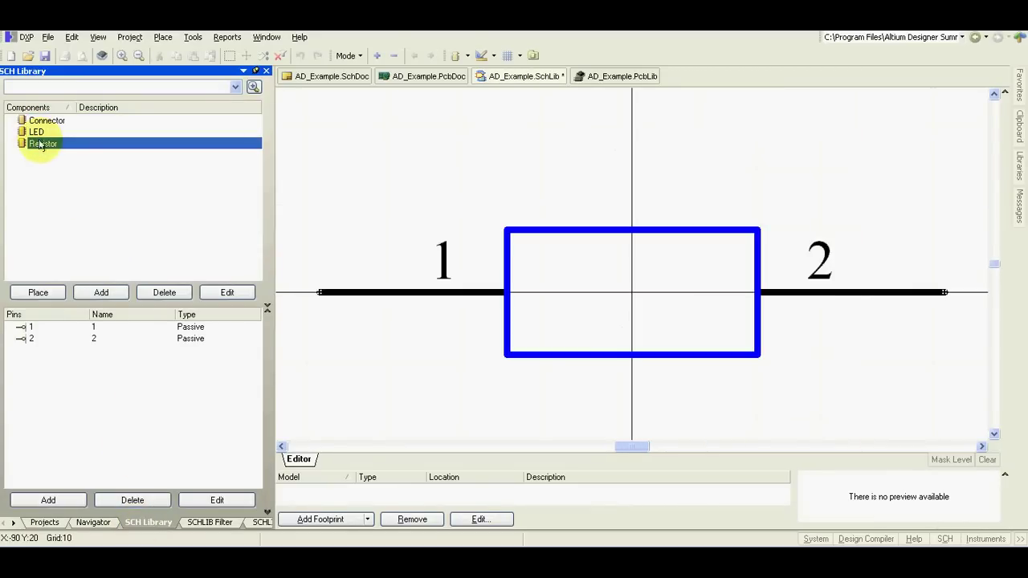
pyautogui.click(371, 522)
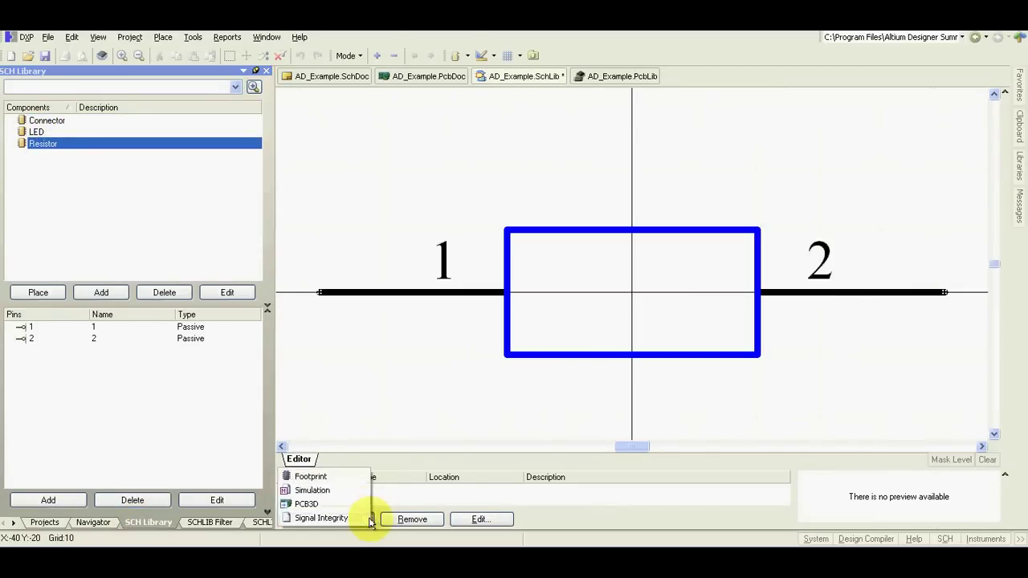
pyautogui.click(333, 477)
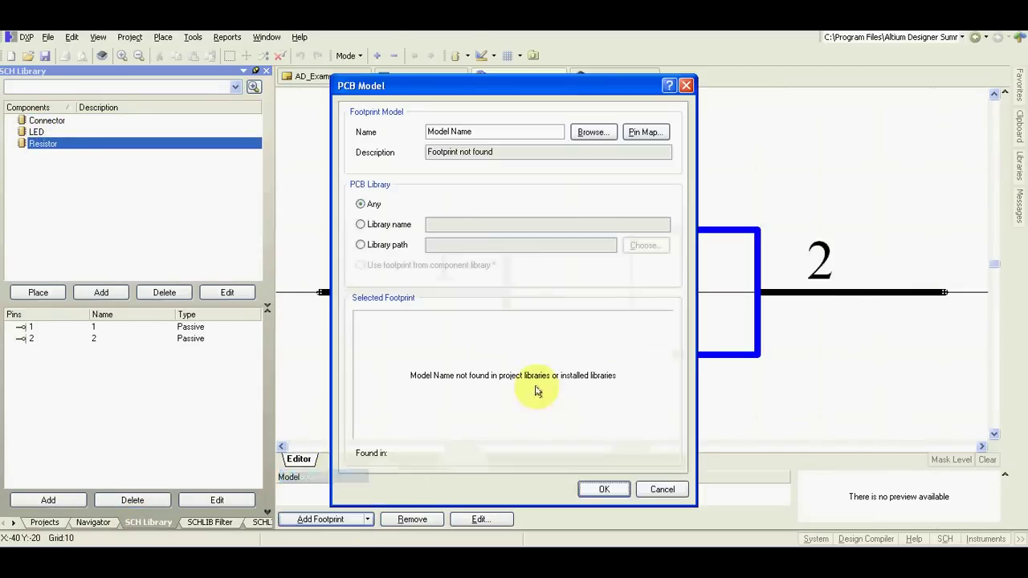
pyautogui.click(603, 133)
pyautogui.click(434, 193)
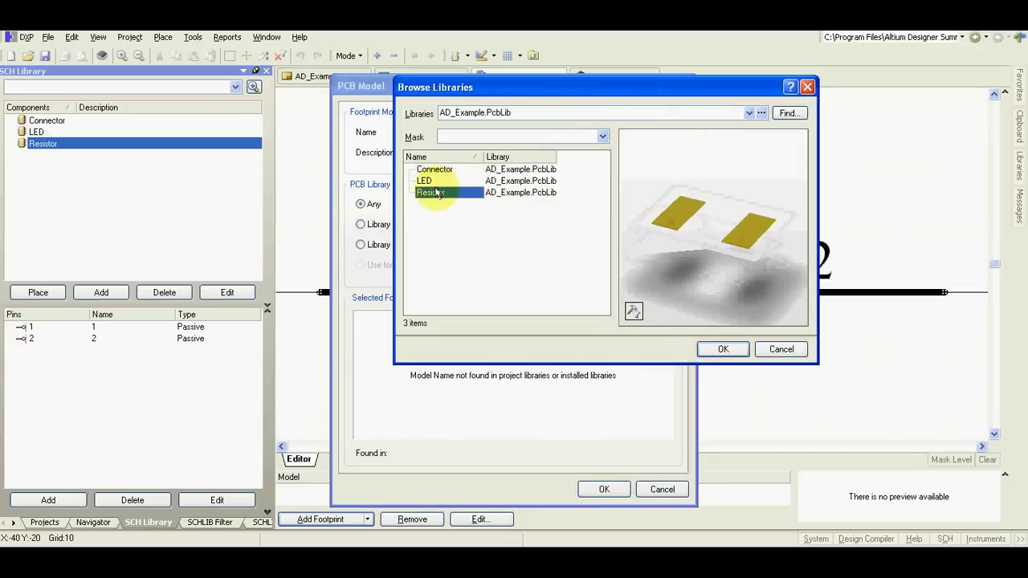
pyautogui.click(718, 350)
pyautogui.click(605, 489)
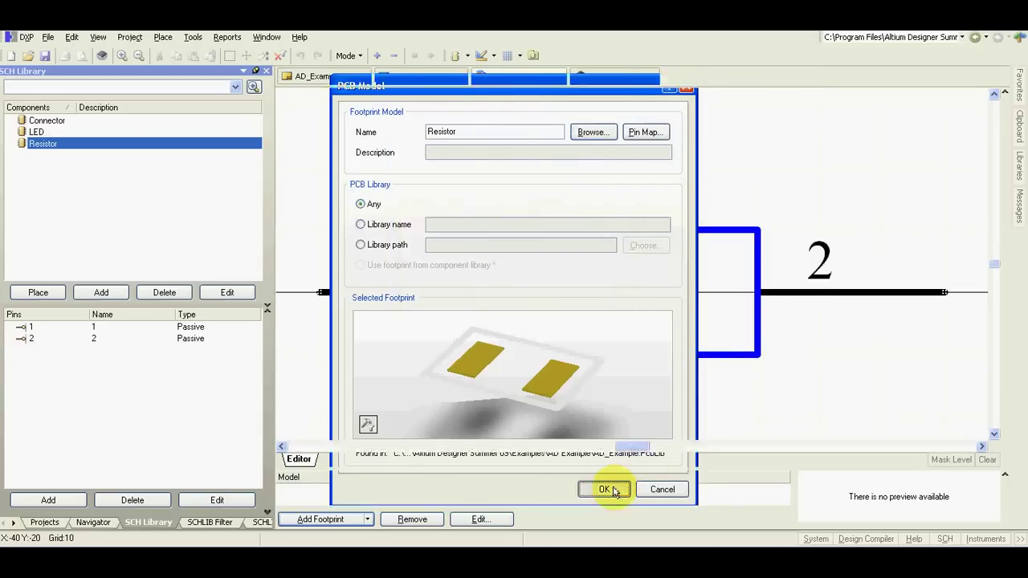
# - Assign the LED footprint from AD_Example.PcbLib to the LED schematic symbol
pyautogui.click(49, 133)
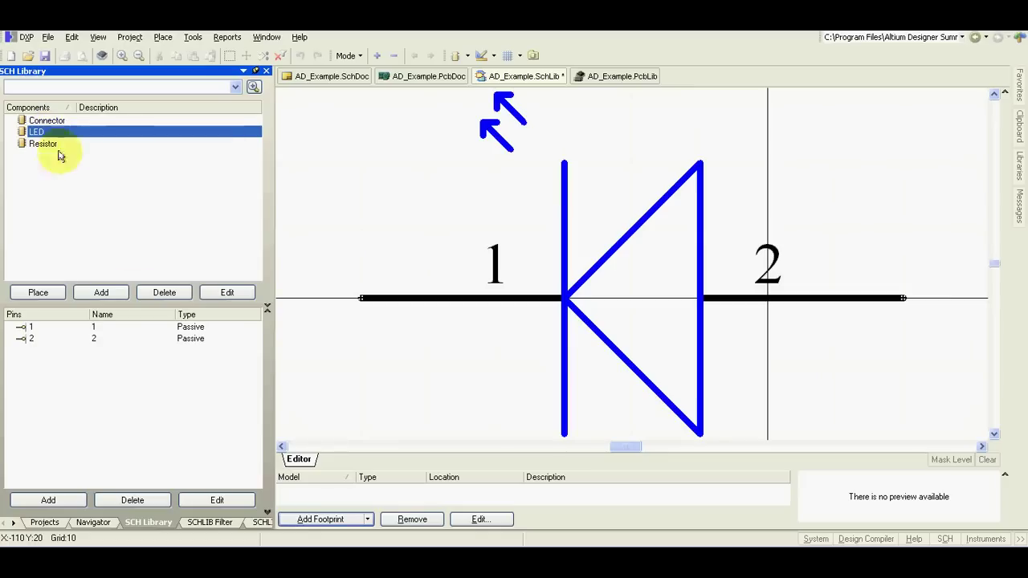
pyautogui.click(369, 521)
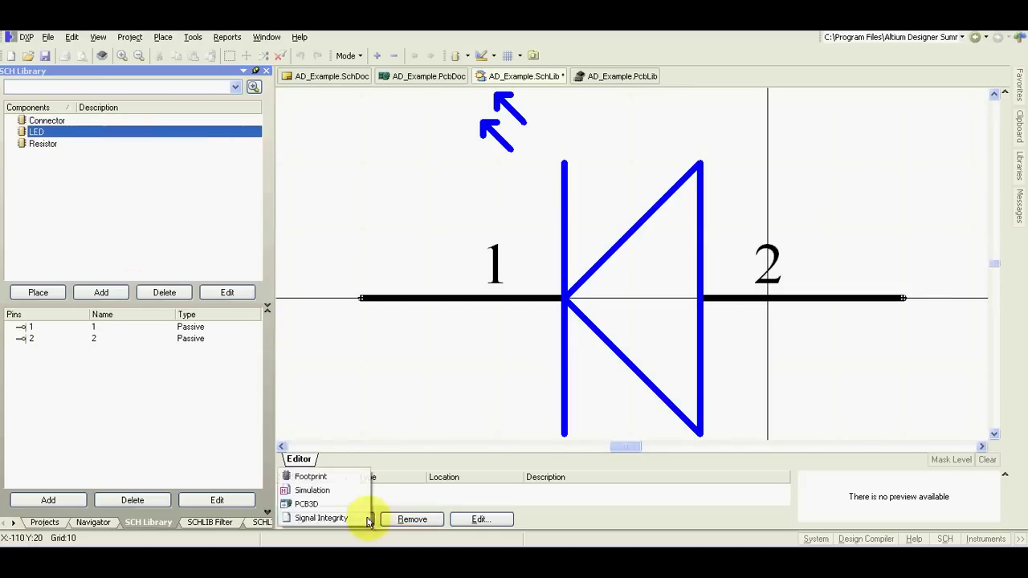
pyautogui.click(321, 478)
pyautogui.click(591, 131)
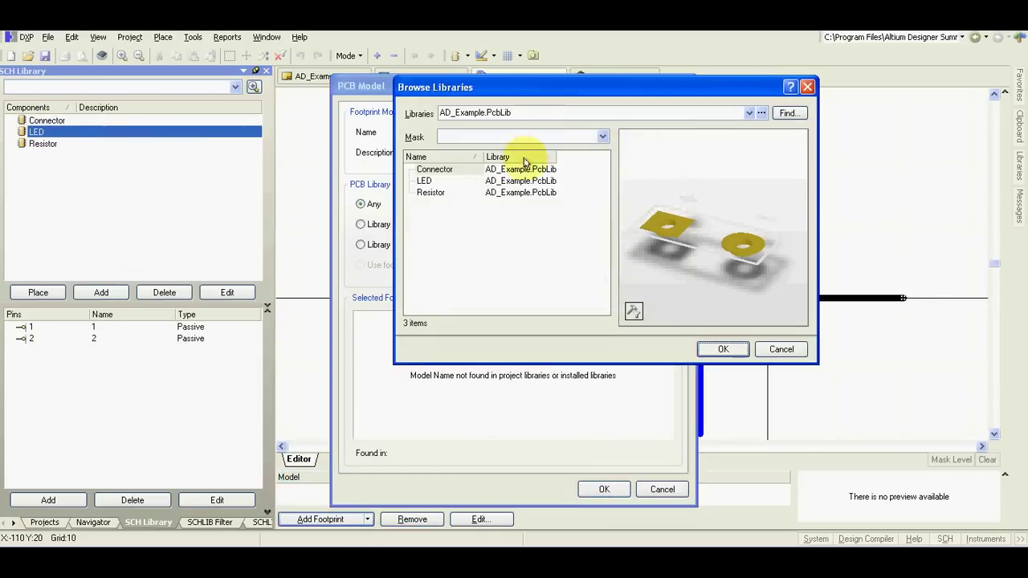
pyautogui.click(424, 182)
pyautogui.click(721, 348)
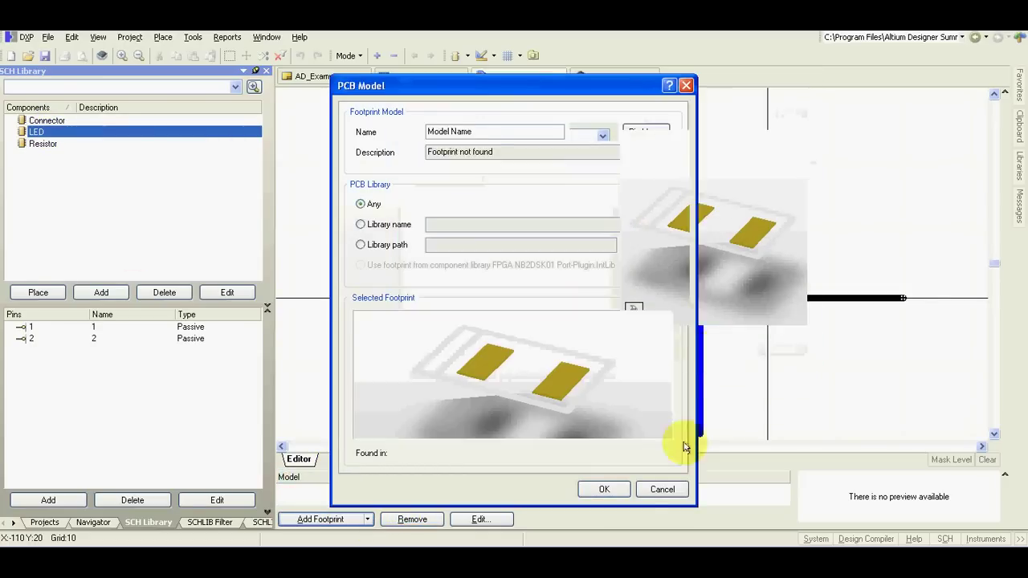
pyautogui.click(608, 489)
# - Add a footprint model to the Connector schematic symbol and browse AD_Example.PcbLib for its footprint
pyautogui.click(103, 119)
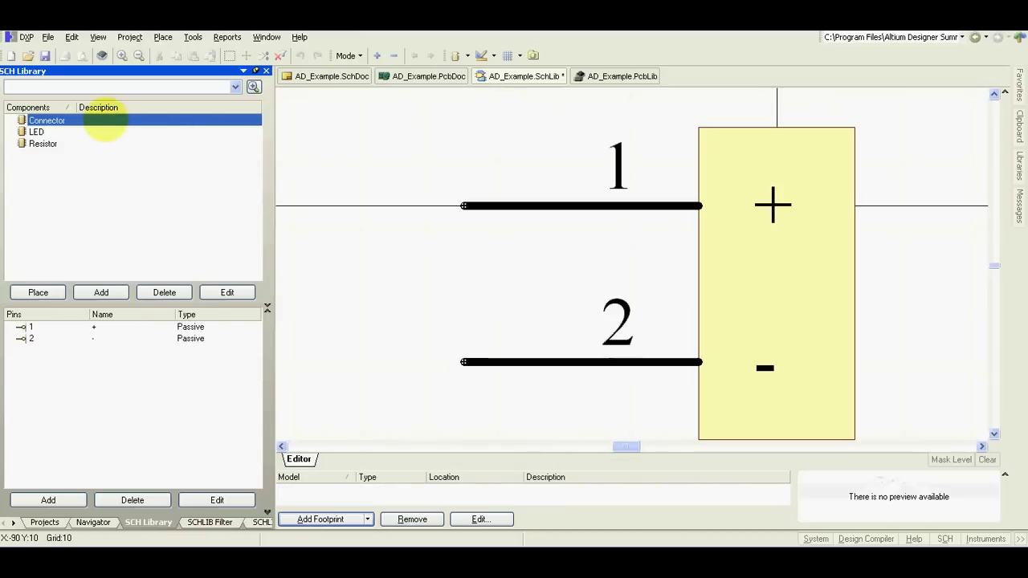
pyautogui.click(366, 520)
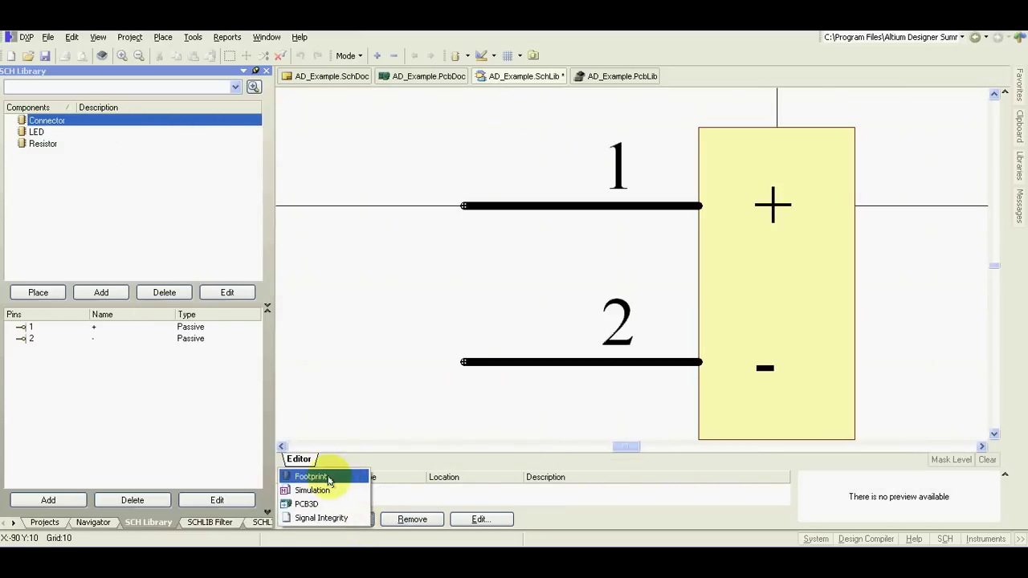
pyautogui.click(325, 477)
pyautogui.click(592, 133)
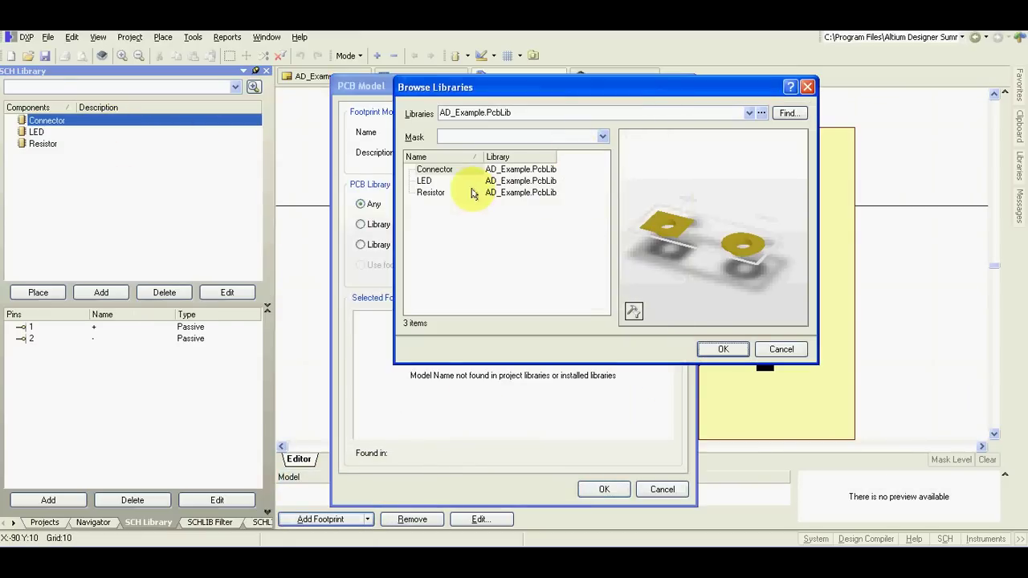
# - Assign the Connector footprint from AD_Example.PcbLib to the Connector schematic symbol
pyautogui.click(432, 172)
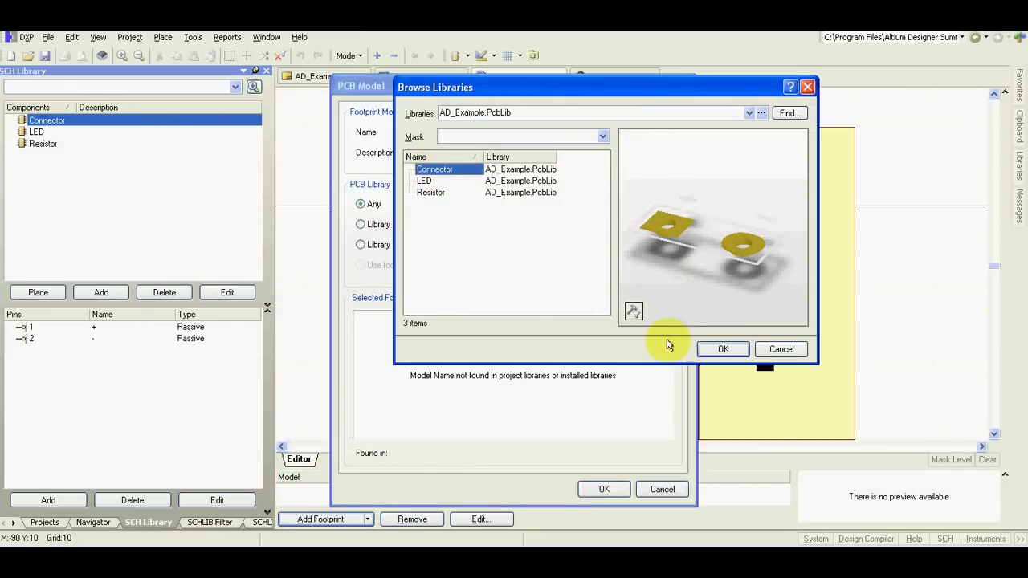
pyautogui.click(717, 349)
pyautogui.click(604, 489)
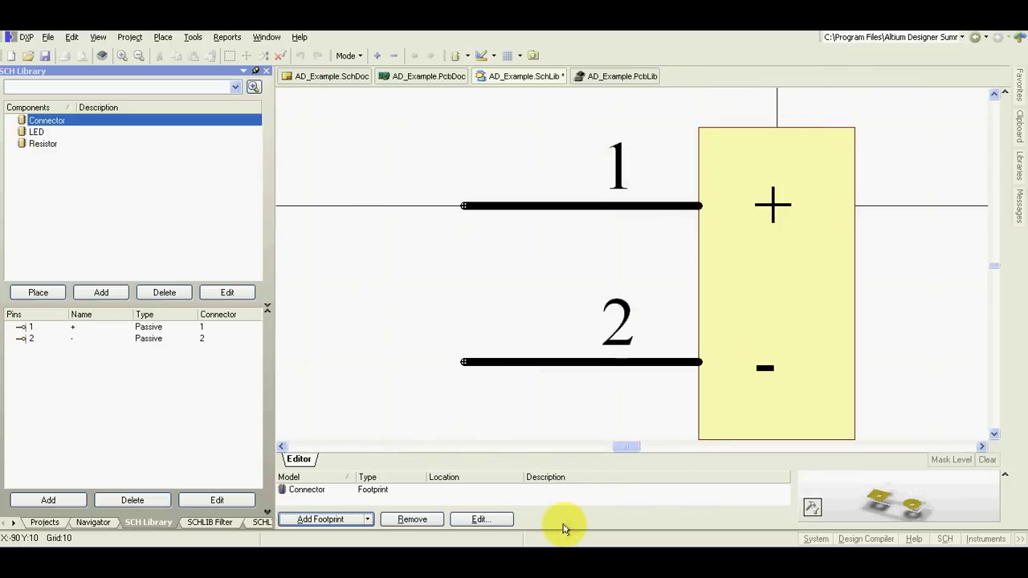
# - Save the AD_Example.SchLib schematic library and compile it
pyautogui.click(44, 522)
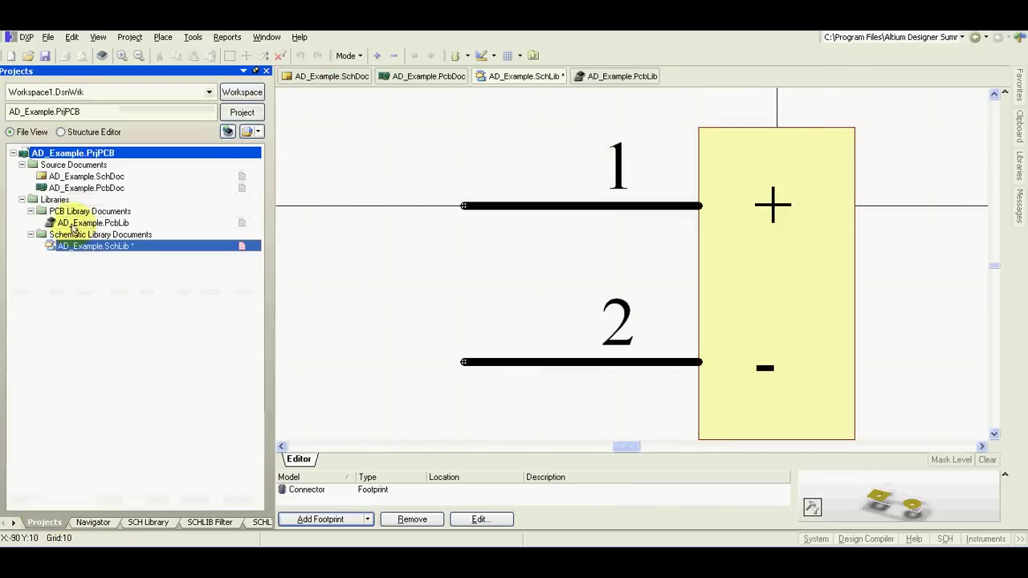
pyautogui.rightClick(72, 245)
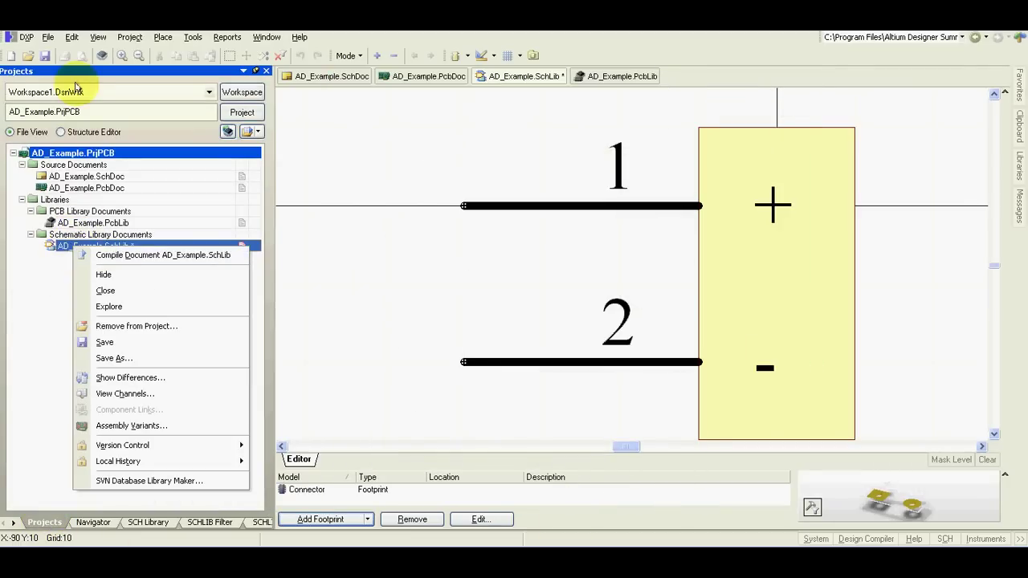
pyautogui.click(94, 57)
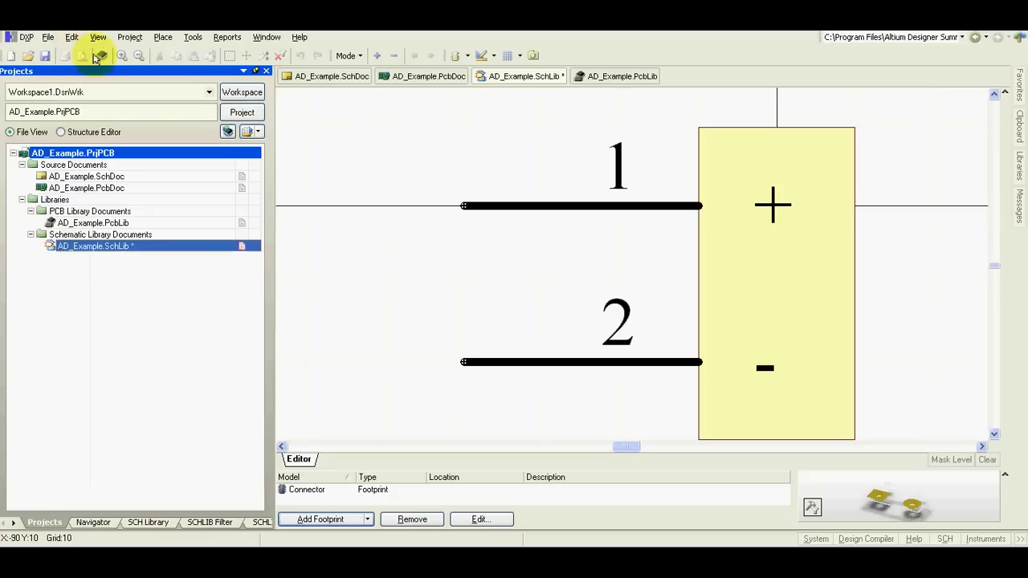
pyautogui.click(115, 269)
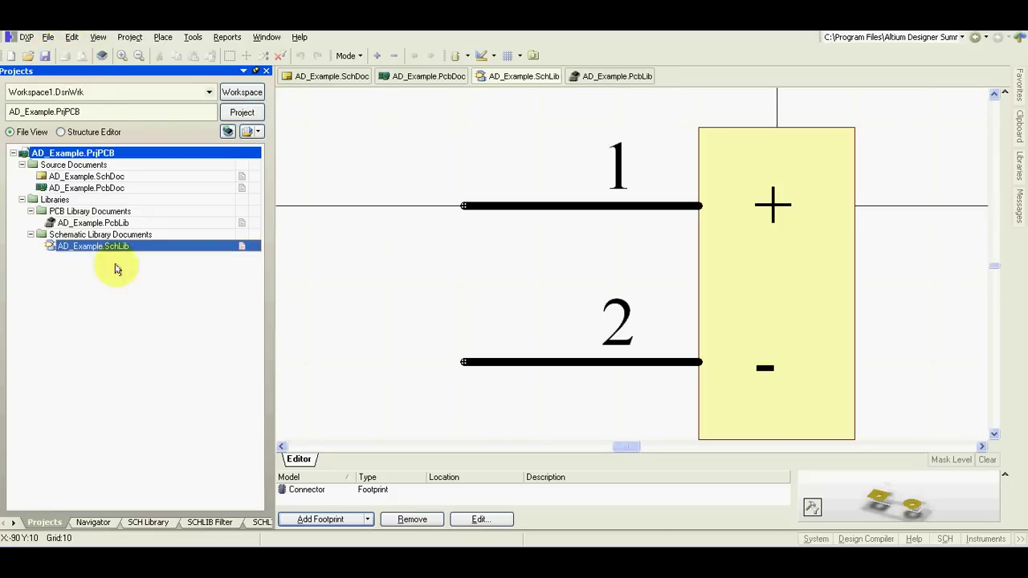
pyautogui.rightClick(101, 248)
pyautogui.click(115, 255)
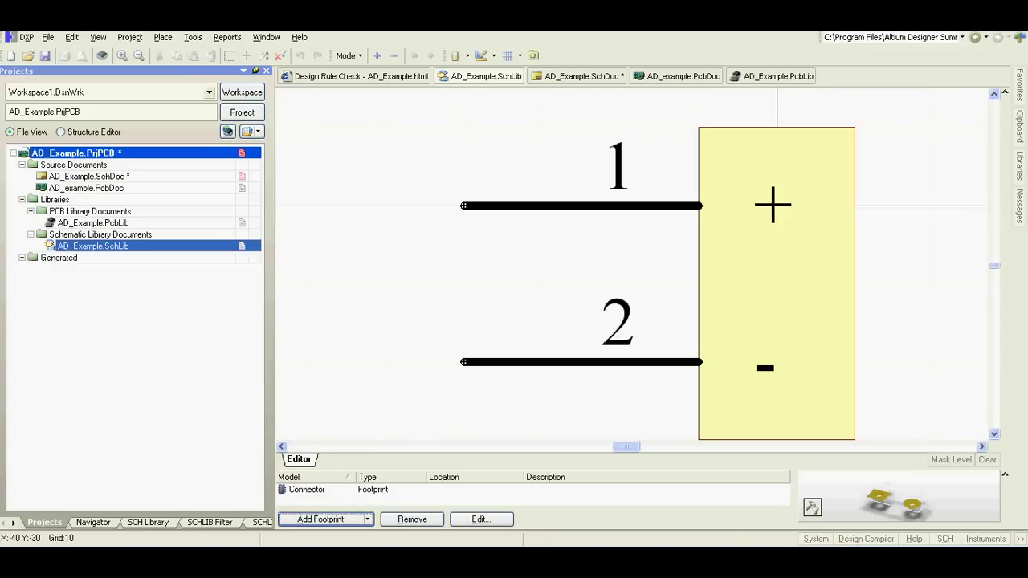
# - Open the AD_Example.SchDoc schematic and place the Connector from AD_Example.SchLib near the middle of the sheet
pyautogui.doubleClick(117, 176)
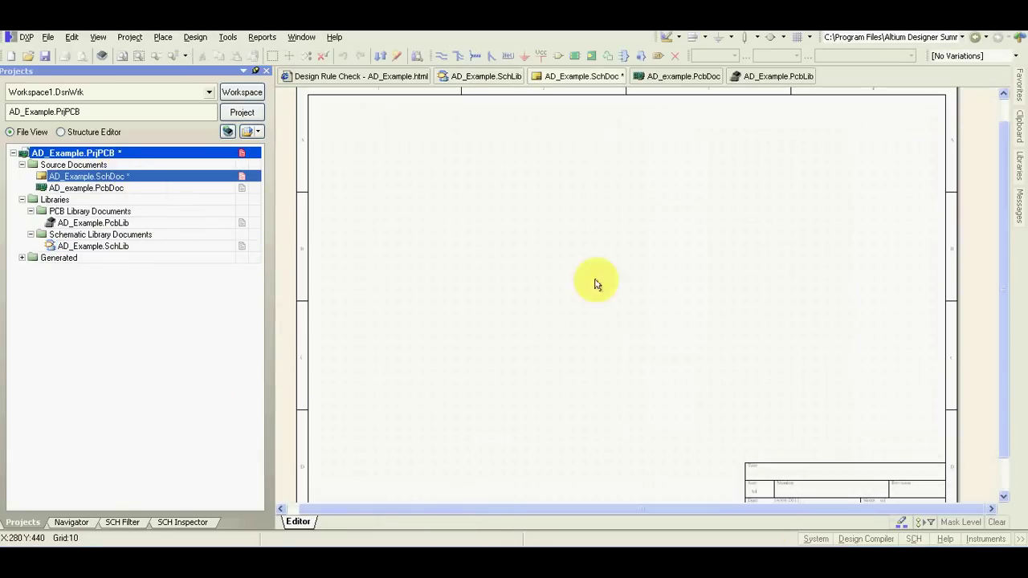
pyautogui.moveTo(1021, 164)
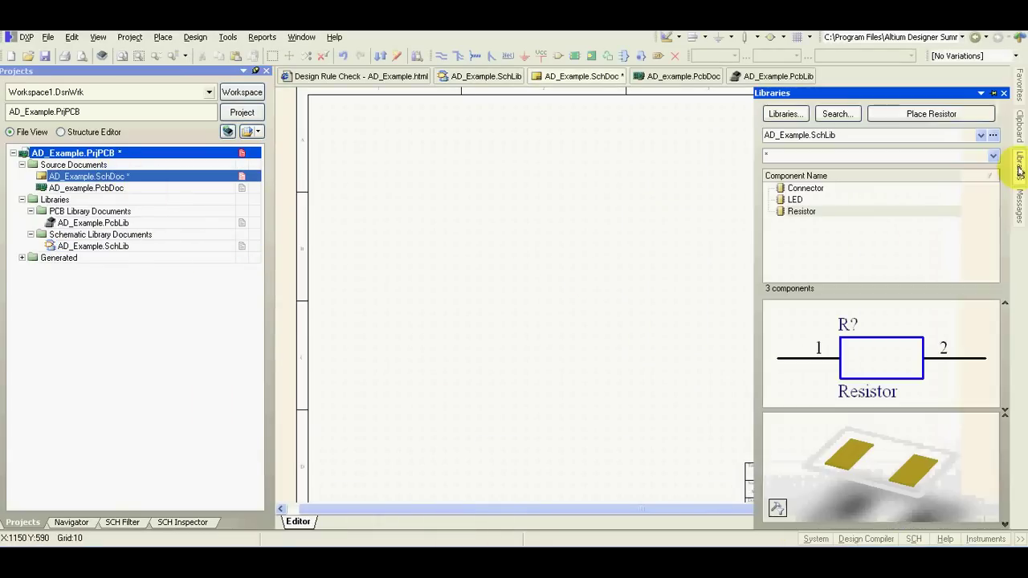
pyautogui.click(982, 136)
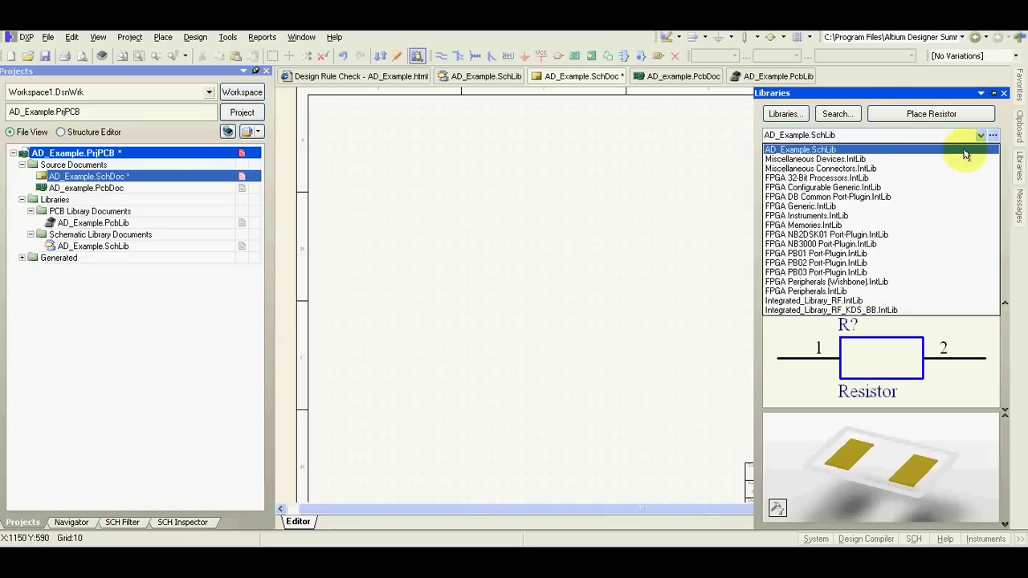
pyautogui.click(964, 148)
pyautogui.doubleClick(820, 188)
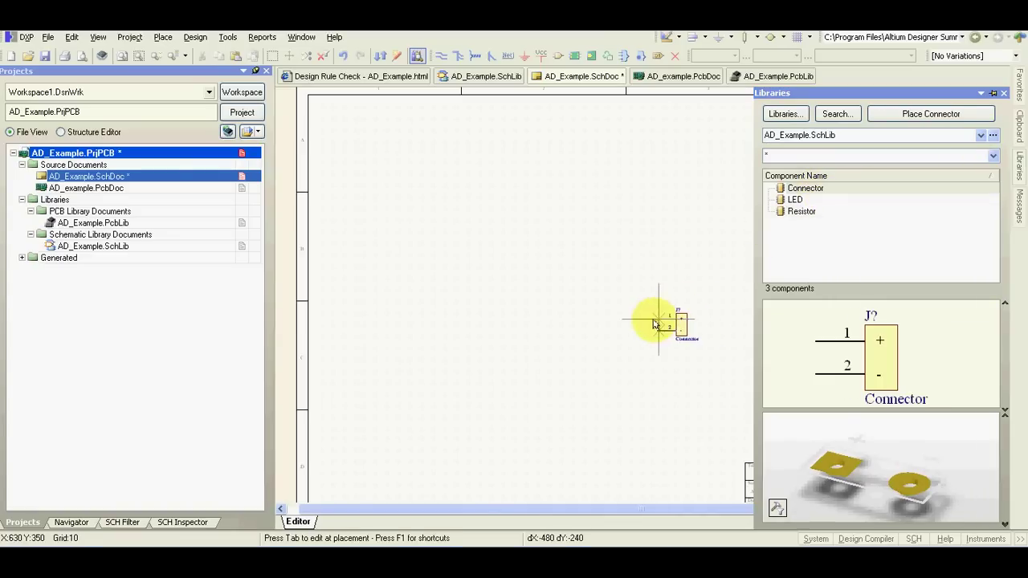
pyautogui.click(663, 329)
# - Place the LED from AD_Example.SchLib vertically, above and to the left of the connector
pyautogui.moveTo(1020, 165)
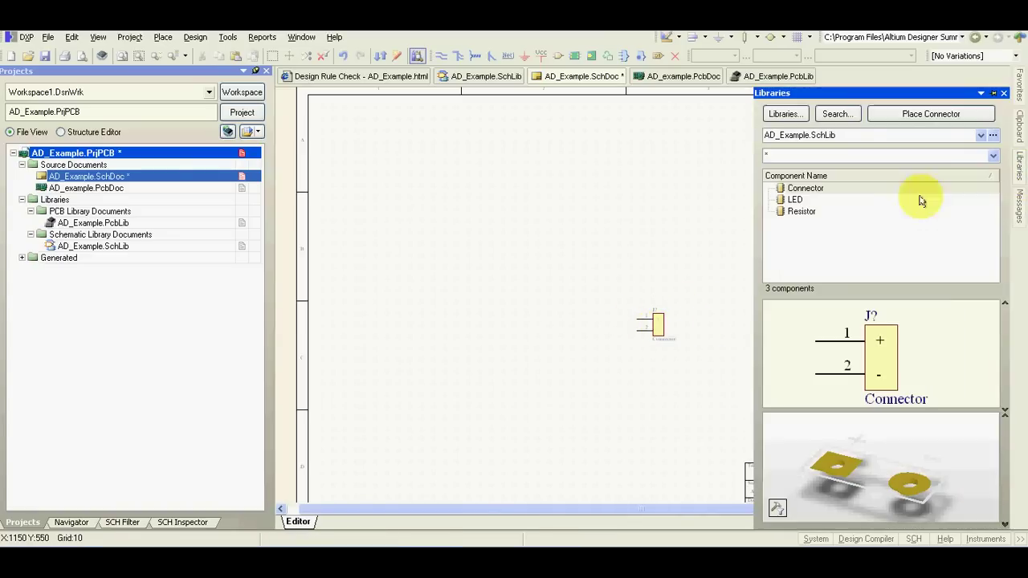
pyautogui.doubleClick(800, 200)
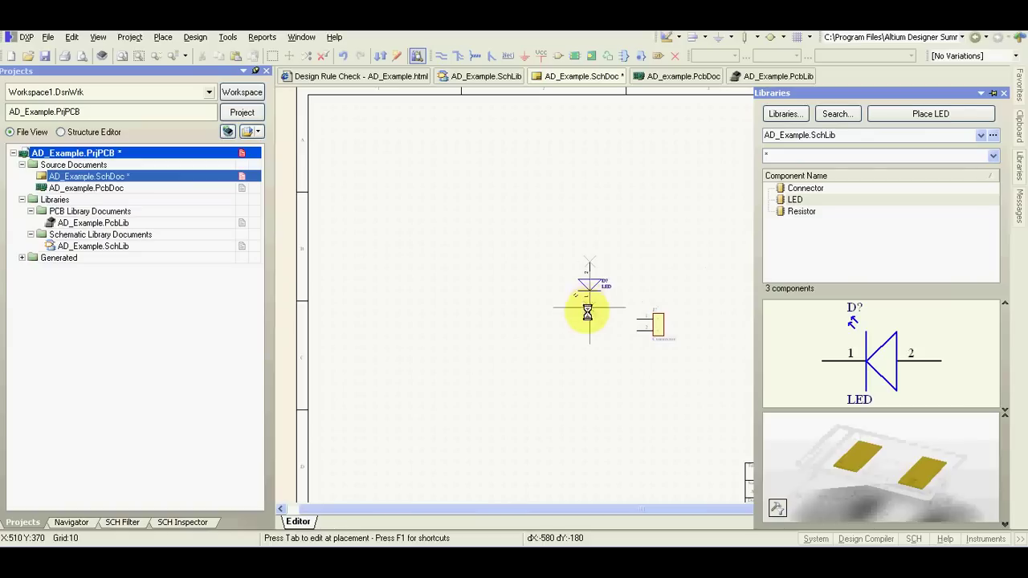
pyautogui.click(585, 308)
pyautogui.press('Escape')
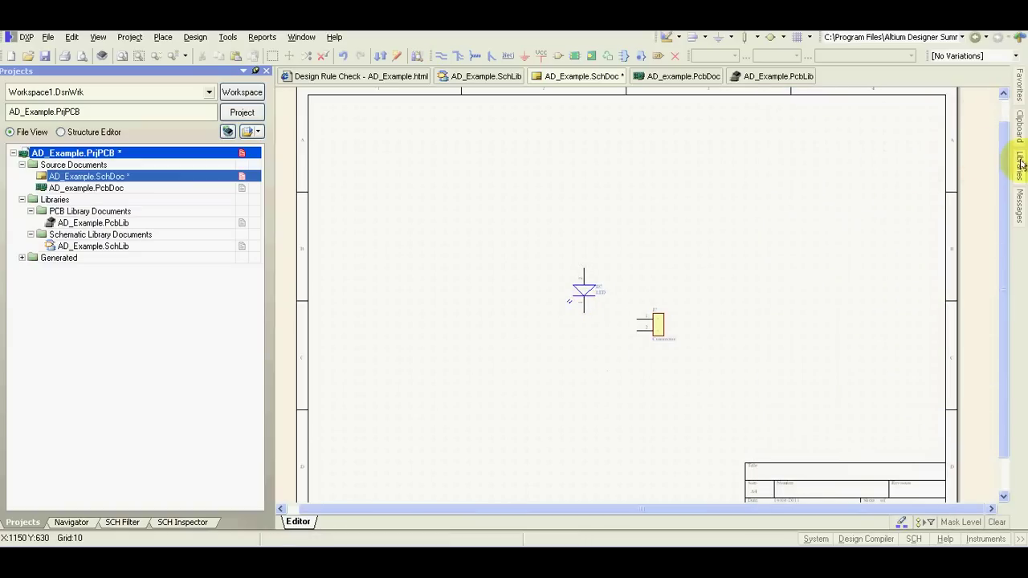
# - Place the Resistor from AD_Example.SchLib vertically, directly below the LED
pyautogui.moveTo(1019, 163)
pyautogui.doubleClick(802, 211)
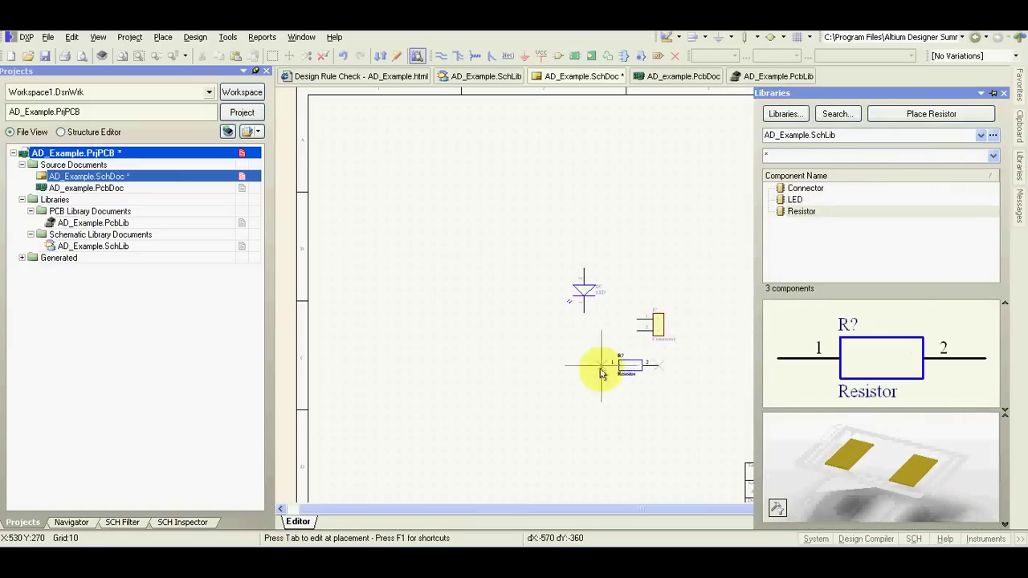
pyautogui.click(584, 401)
pyautogui.press('Escape')
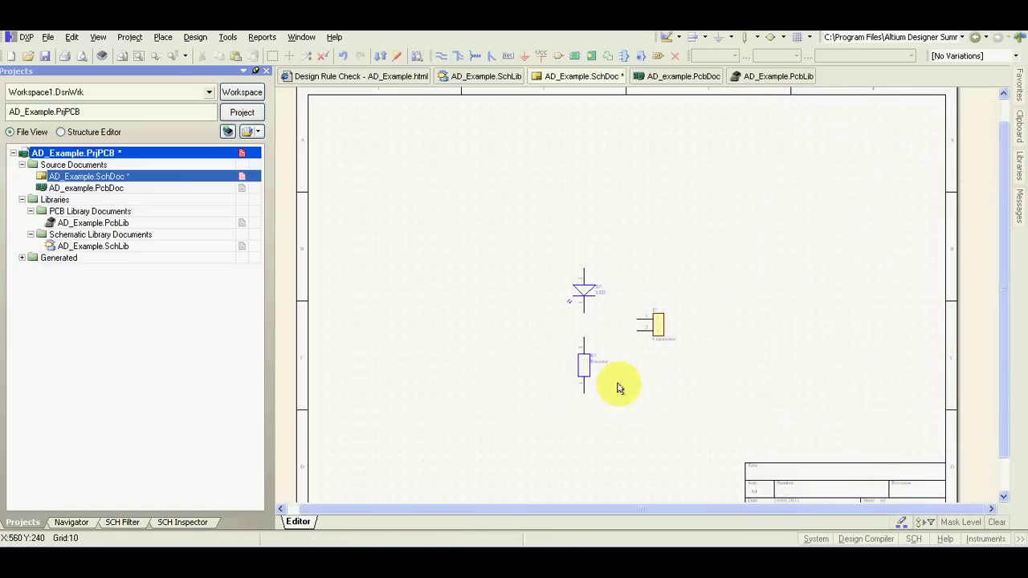
# - Wire pin 1 of the connector up and across to pin 2 of the LED
pyautogui.keyDown('ctrl'); pyautogui.scroll(2, 617, 387); pyautogui.keyUp('ctrl')
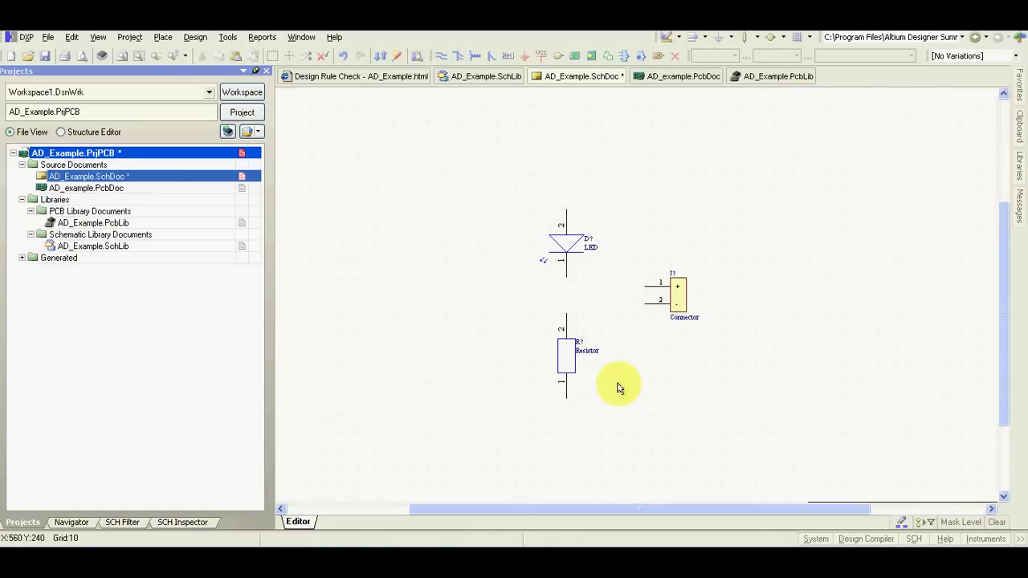
pyautogui.click(441, 56)
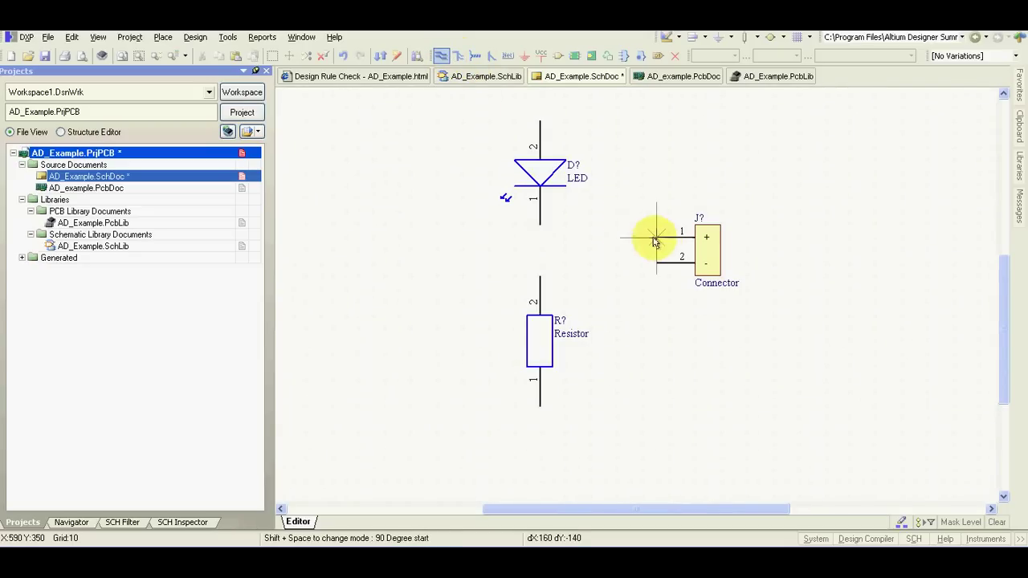
pyautogui.click(657, 233)
pyautogui.click(661, 126)
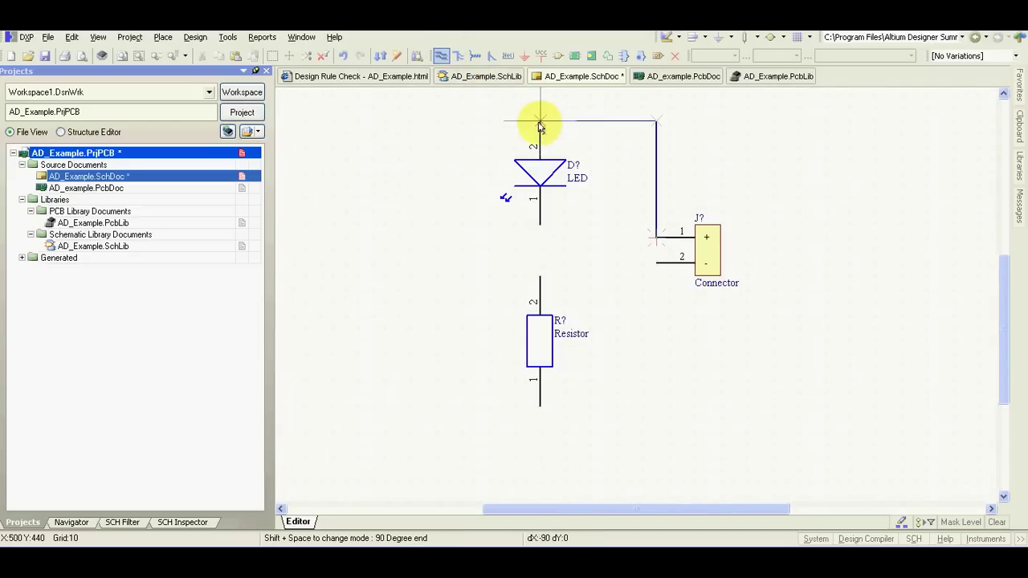
pyautogui.click(540, 121)
# - Wire LED pin 1 to resistor pin 2, and resistor pin 1 around to connector pin 2
pyautogui.click(540, 225)
pyautogui.click(540, 276)
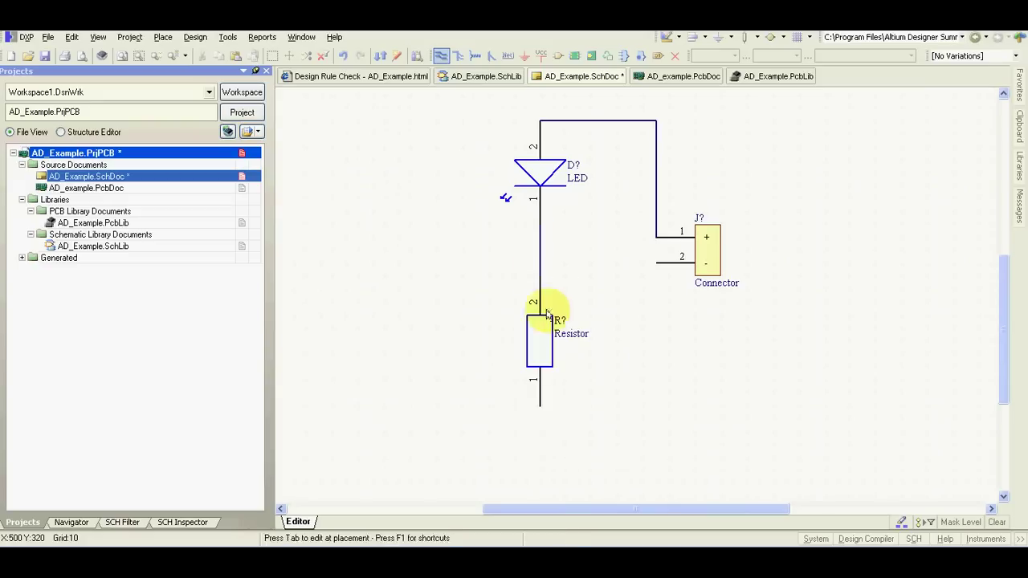
pyautogui.click(540, 406)
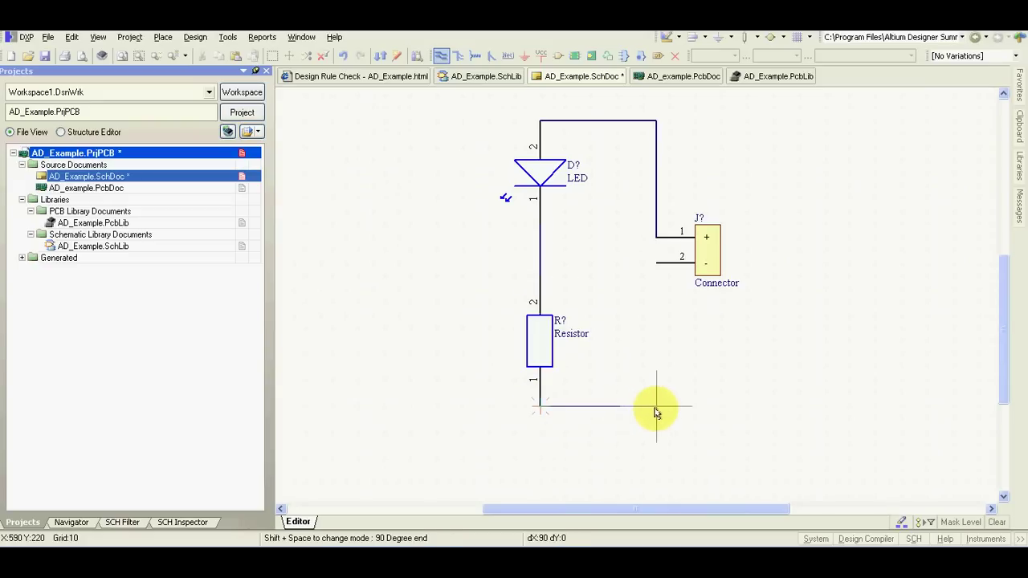
pyautogui.click(657, 406)
pyautogui.click(657, 262)
pyautogui.rightClick(537, 248)
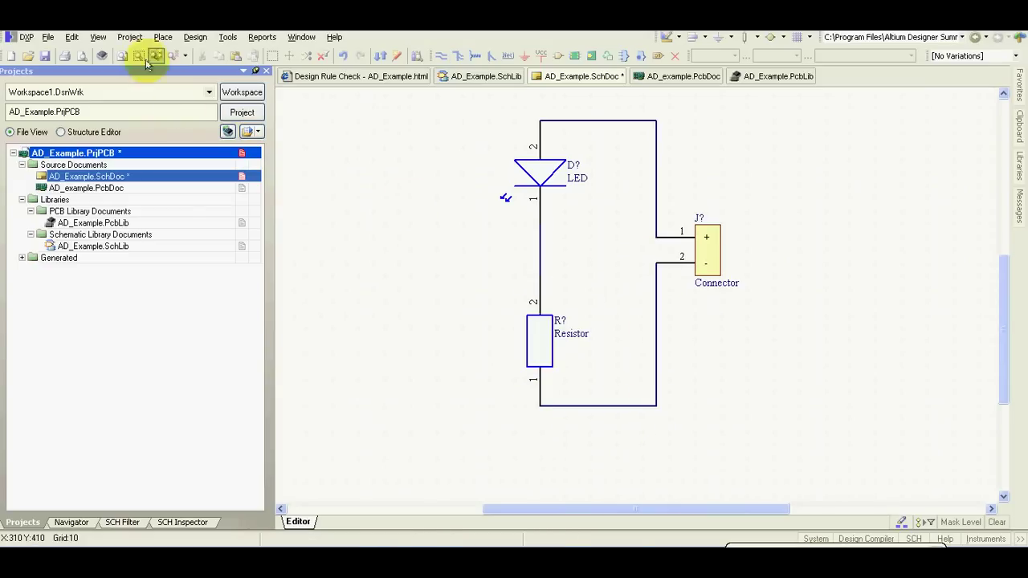
# - Place a +3.3V power port on the wire corner at LED pin 2
pyautogui.click(129, 37)
pyautogui.moveTo(153, 36)
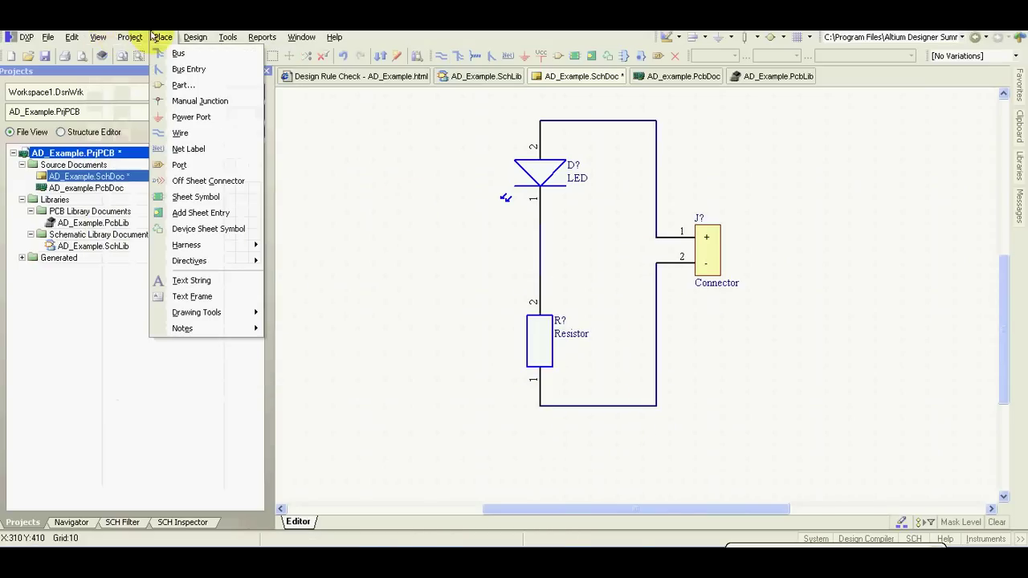
pyautogui.click(192, 117)
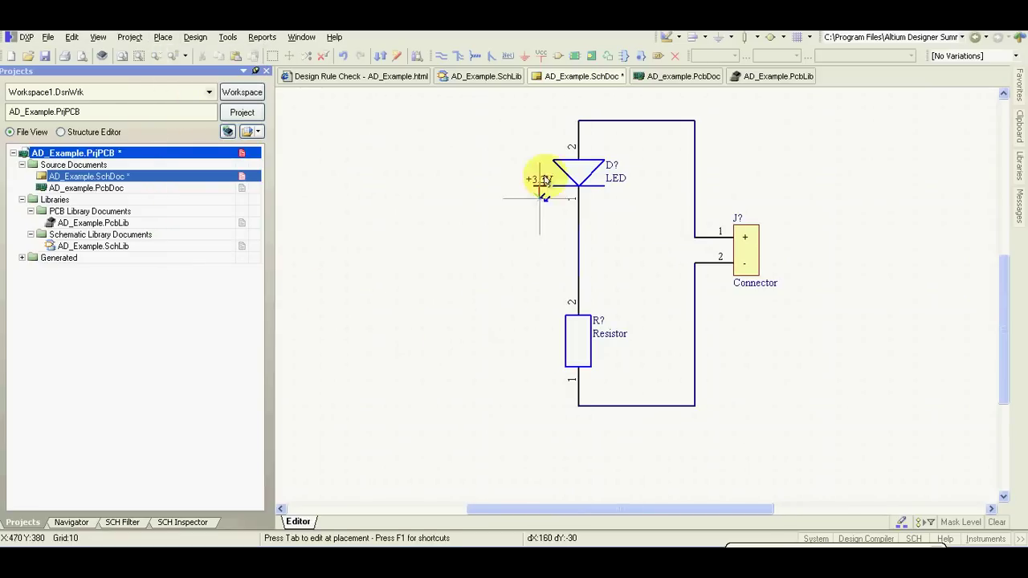
pyautogui.click(578, 121)
# - Place a power port with Power Ground style and net GND, pointing down, at the wire corner on resistor pin 1
pyautogui.press('Tab')
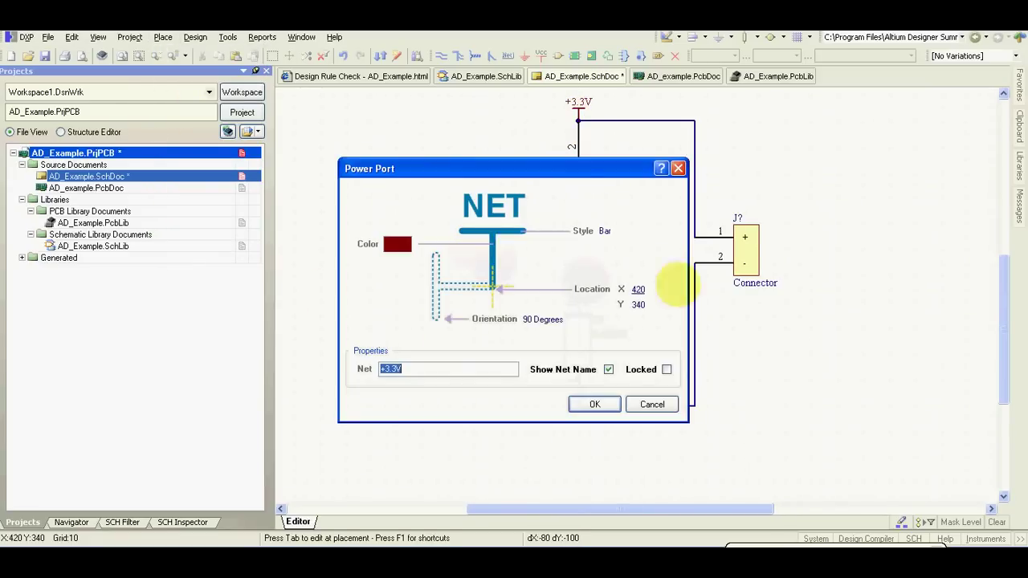
pyautogui.click(664, 230)
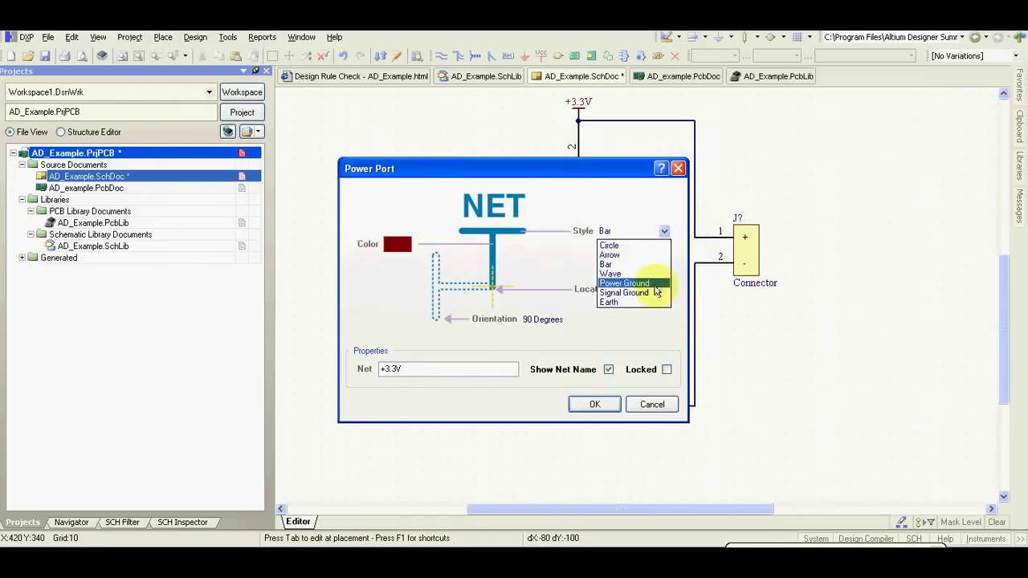
pyautogui.click(655, 284)
pyautogui.moveTo(431, 369); pyautogui.dragTo(315, 374)
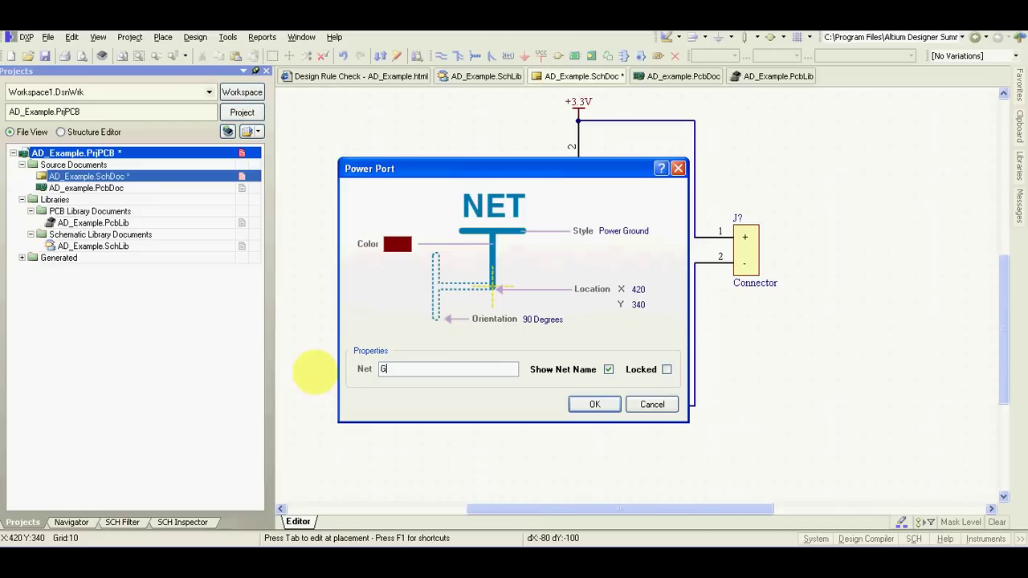
pyautogui.click(592, 404)
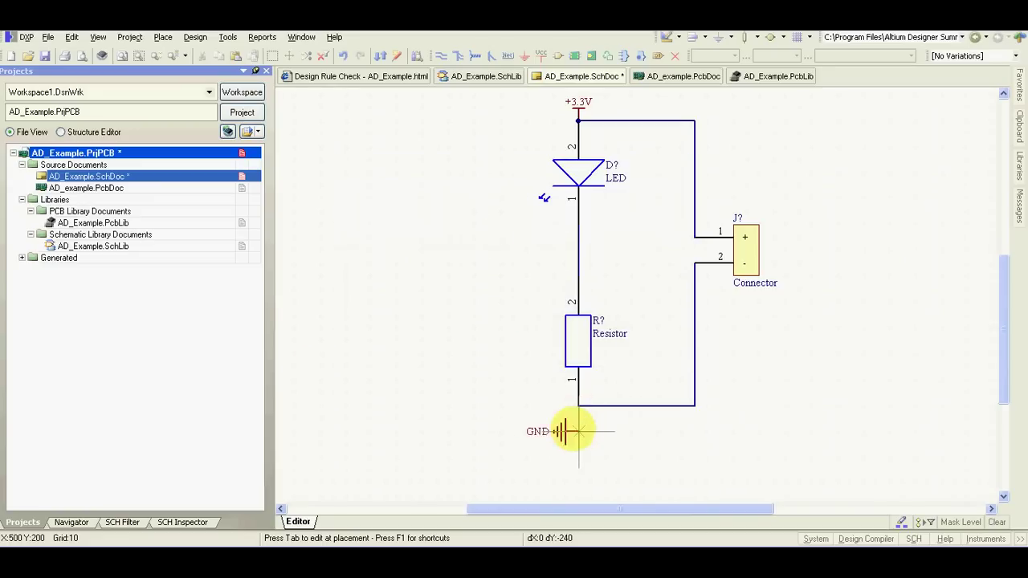
pyautogui.press('space')
pyautogui.click(579, 406)
pyautogui.press('Escape')
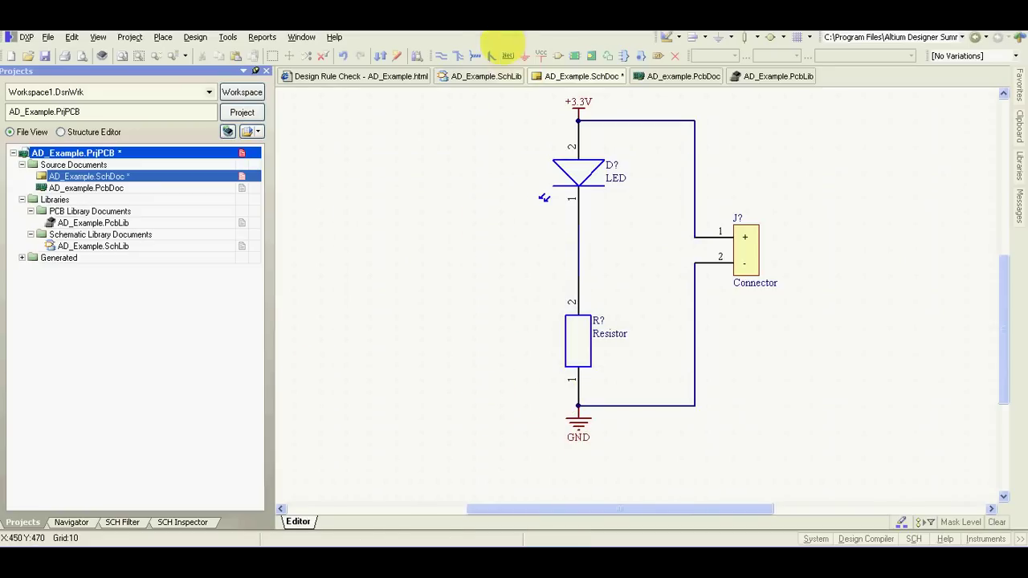
# - Place a vertical net label on the wire between the LED and resistor and set its net to DIODE
pyautogui.click(507, 55)
pyautogui.press('space')
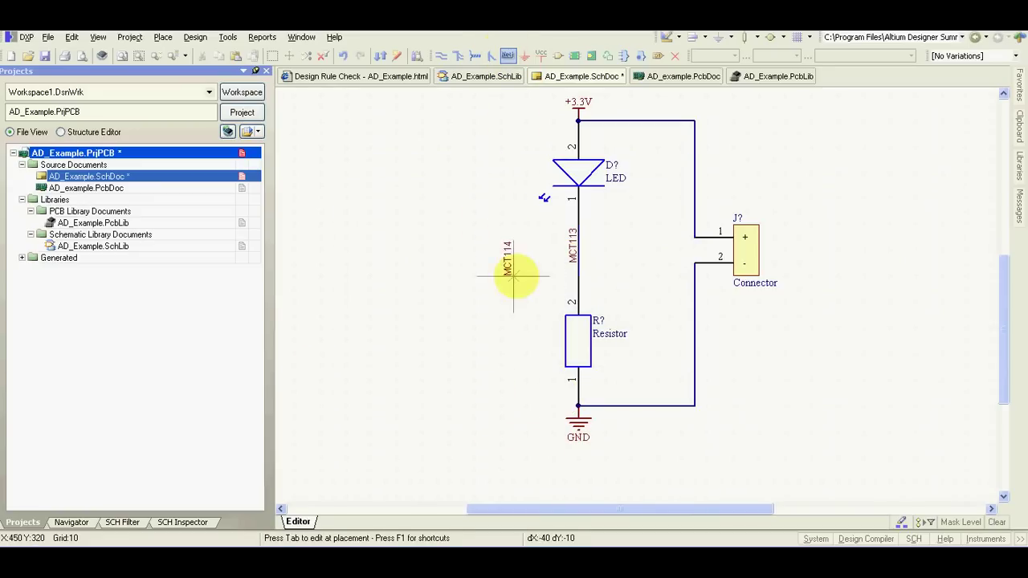
pyautogui.click(575, 245)
pyautogui.press('Escape')
pyautogui.doubleClick(572, 245)
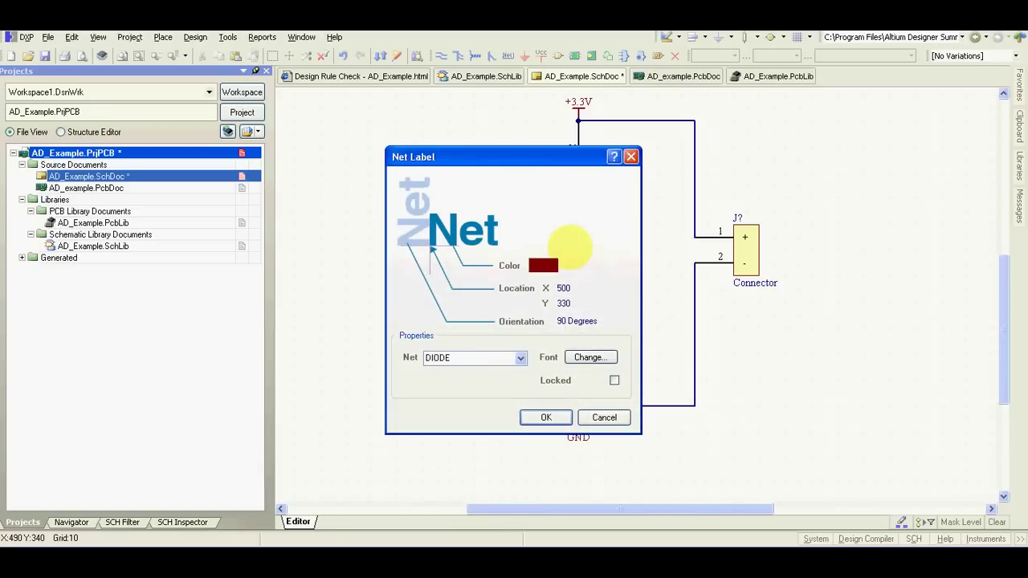
pyautogui.click(546, 418)
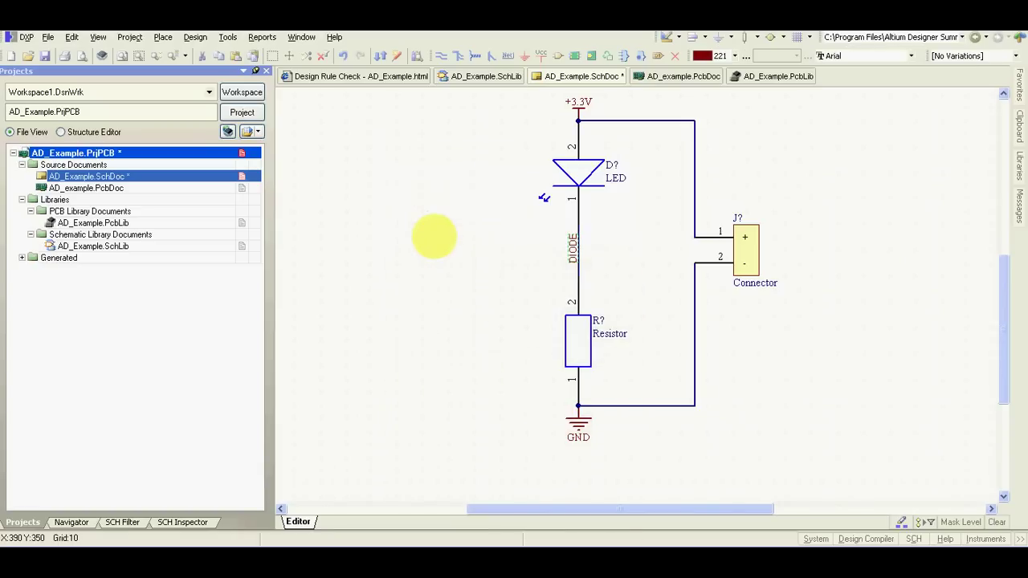
# - Annotate the schematic so the LED becomes D1, the connector J1 and the resistor R1, and execute the change order
pyautogui.click(195, 37)
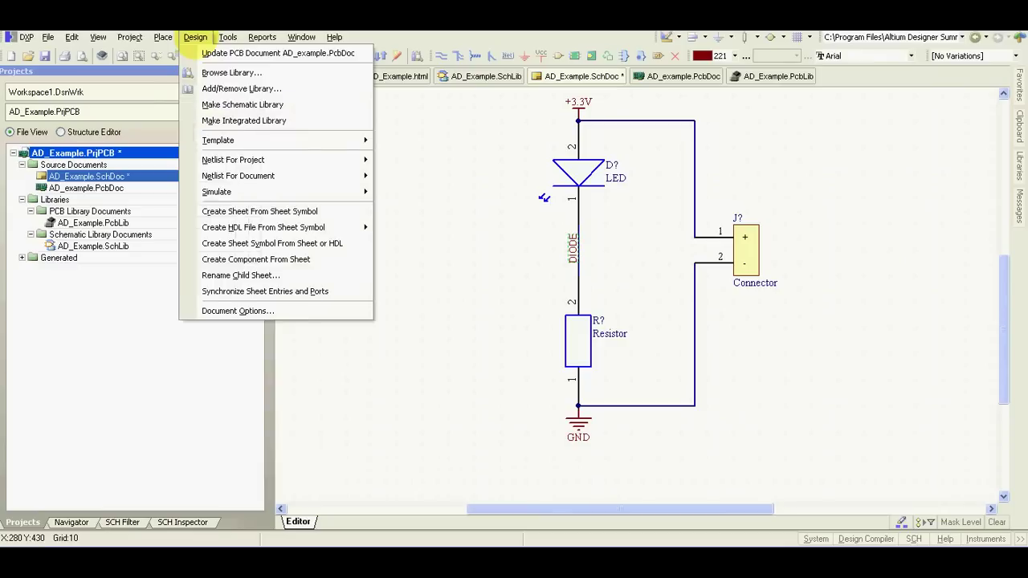
pyautogui.click(245, 174)
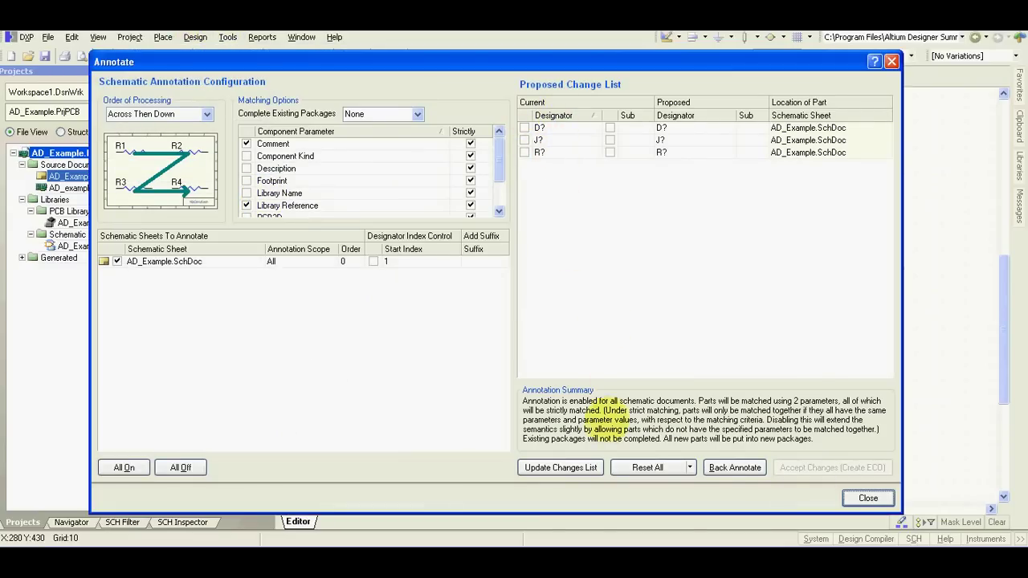
pyautogui.click(560, 467)
pyautogui.click(511, 324)
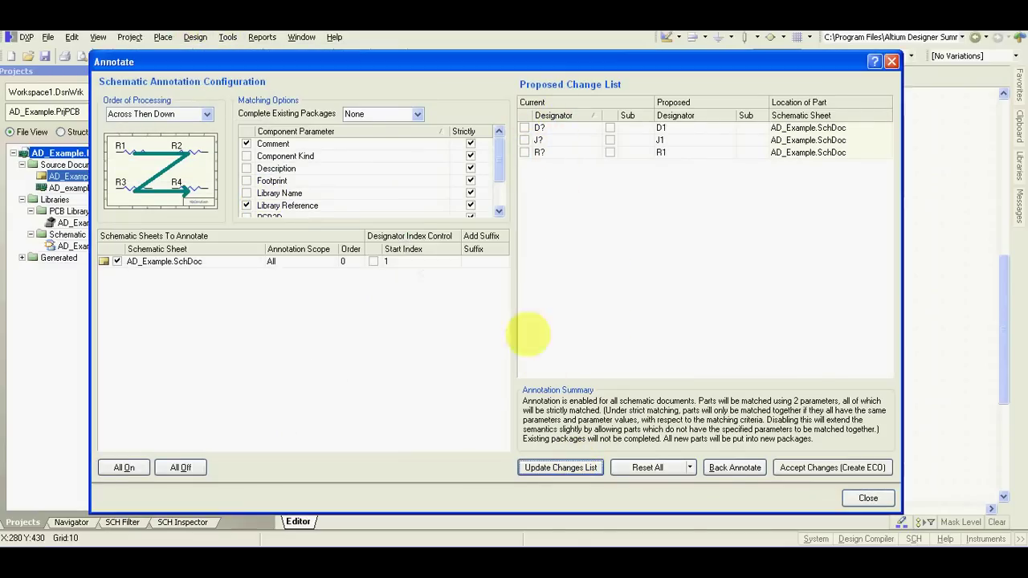
pyautogui.click(827, 468)
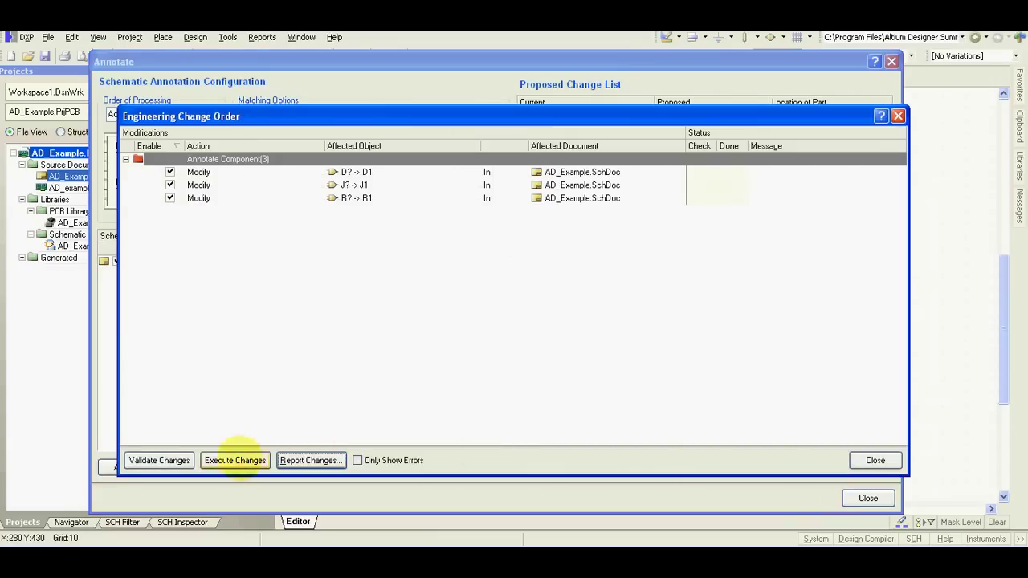
pyautogui.click(235, 461)
pyautogui.click(876, 460)
pyautogui.click(868, 498)
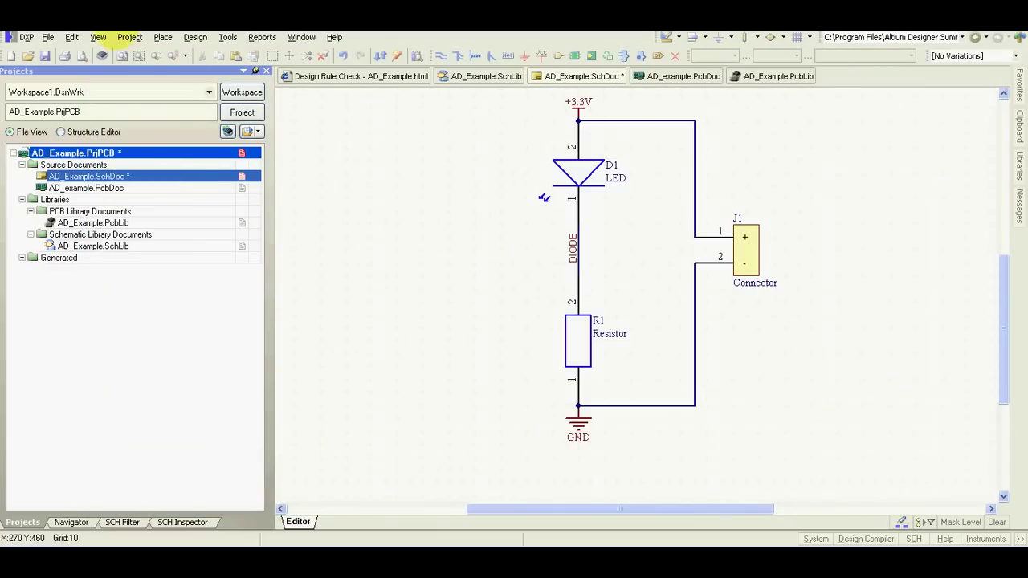
# - Disable component class and room generation for AD_Example.SchDoc in the project's class generation options
pyautogui.click(129, 37)
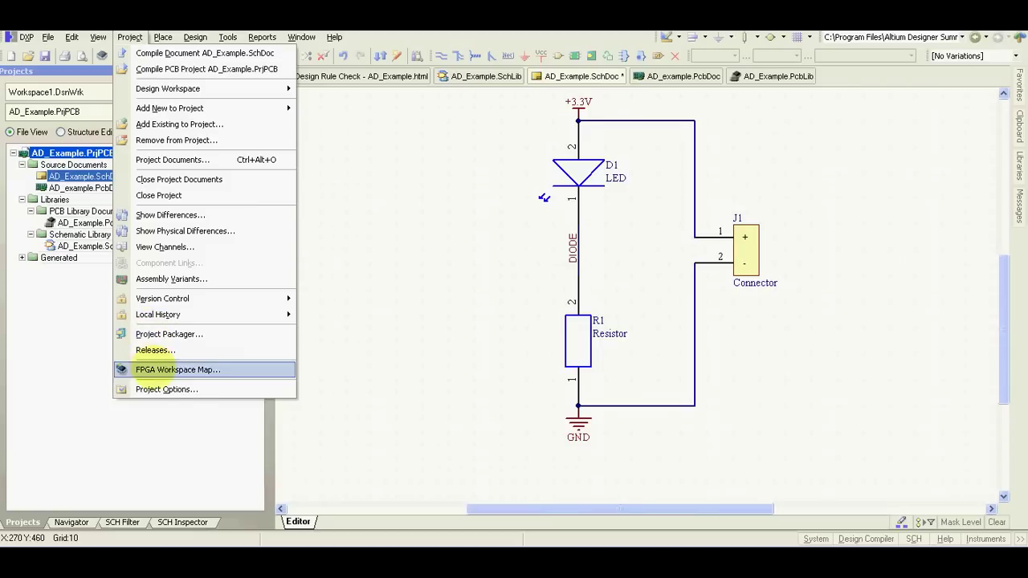
pyautogui.click(169, 389)
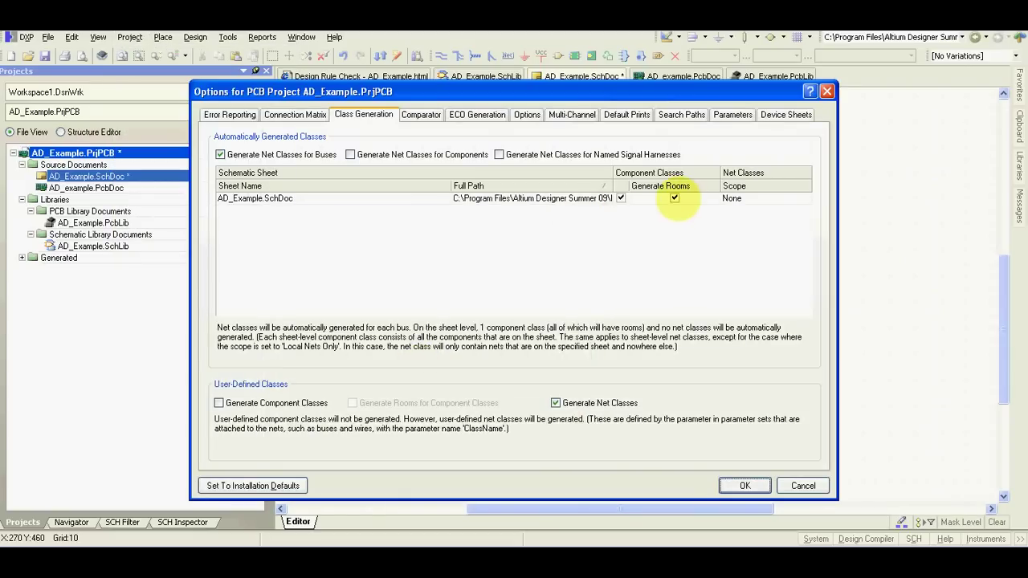
pyautogui.click(675, 198)
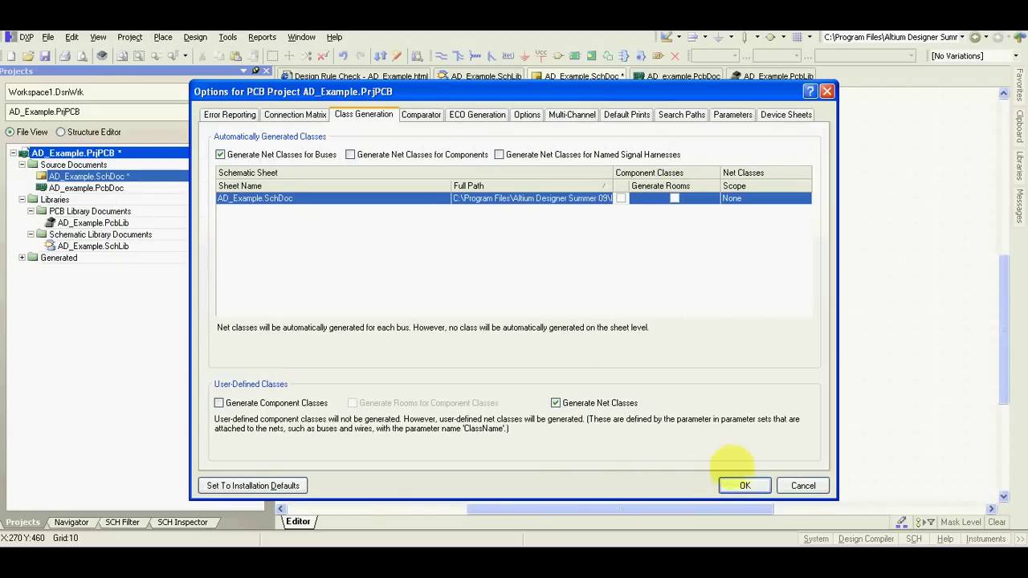
pyautogui.click(743, 485)
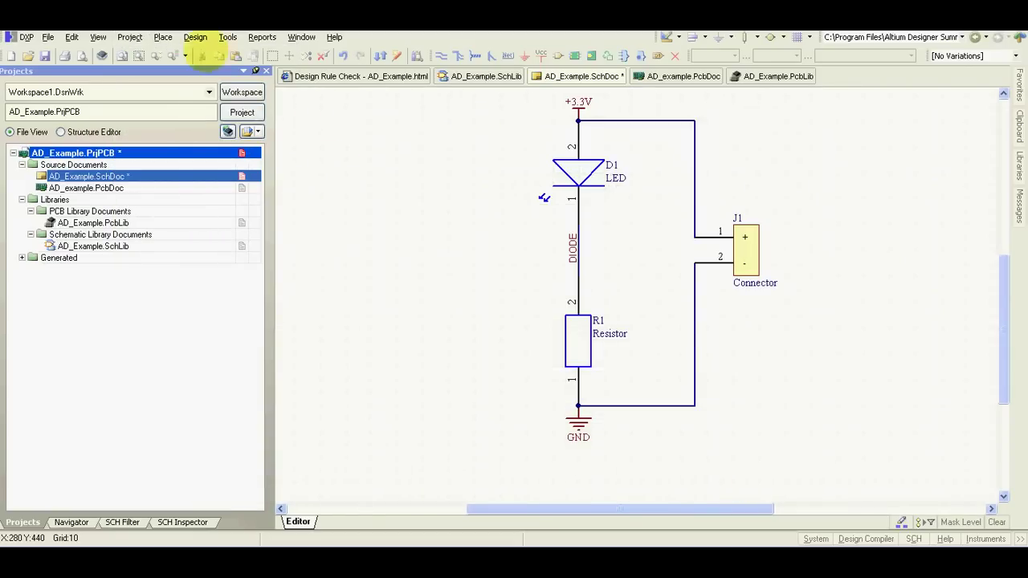
# - Update AD_example.PcbDoc from the schematic, adding components D1, J1 and R1 and the nets +3.3V, DIODE and GND
pyautogui.click(195, 38)
pyautogui.click(205, 50)
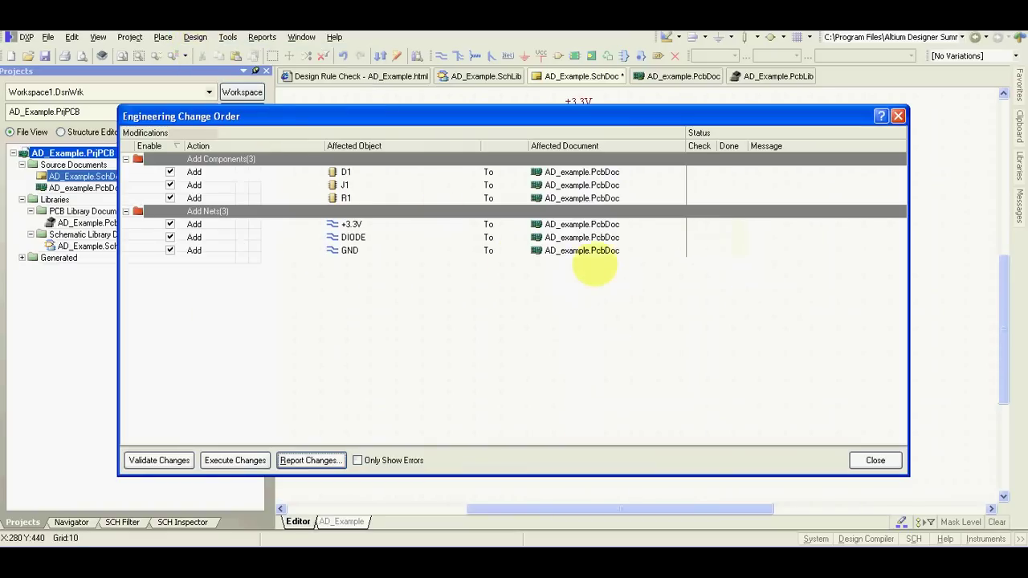
pyautogui.click(225, 461)
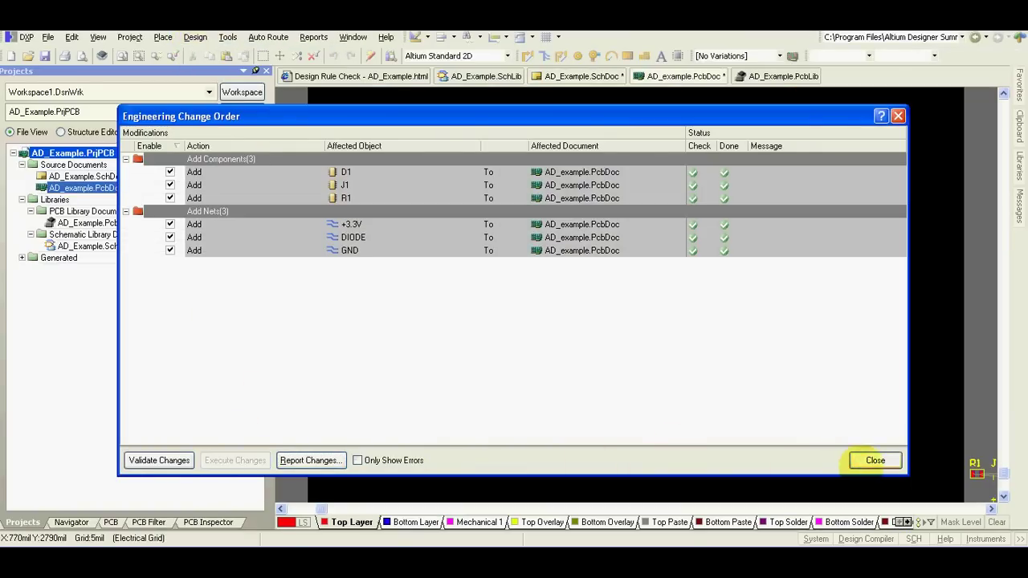
pyautogui.click(875, 460)
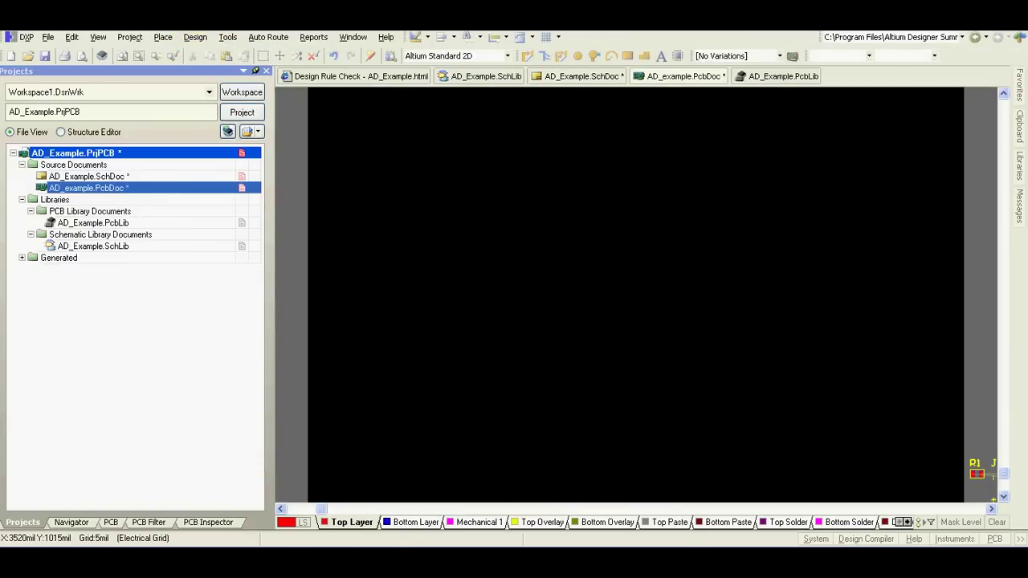
# - Set the PCB snap grid to 1.000 mm
pyautogui.rightClick(728, 374)
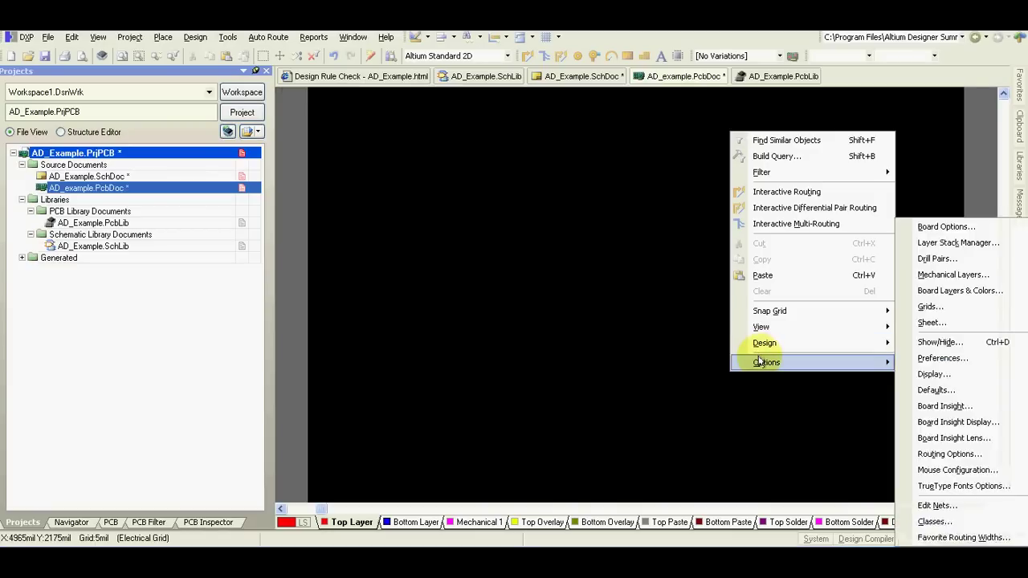
pyautogui.moveTo(763, 313)
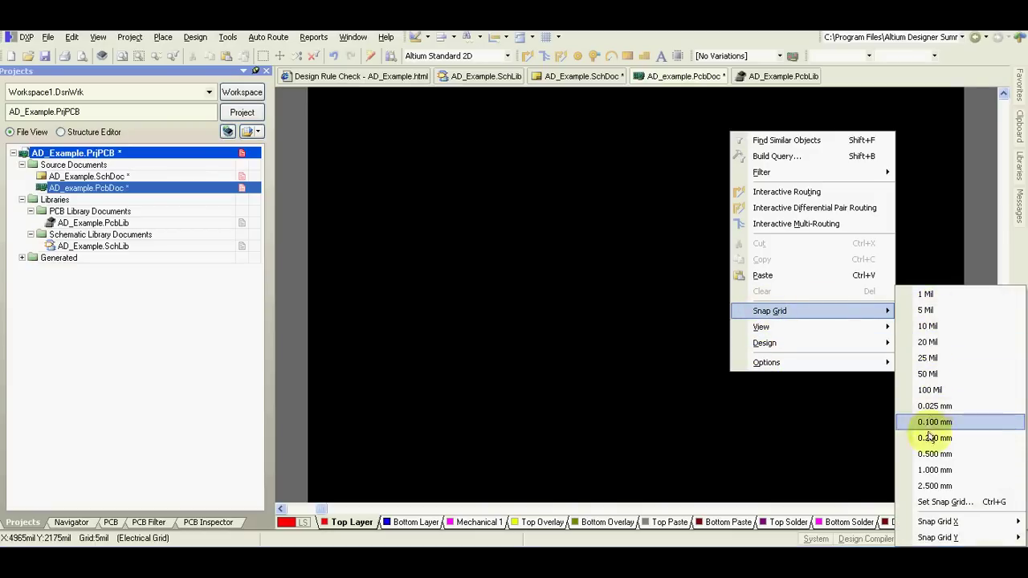
pyautogui.click(930, 471)
# - Select the three components beside the board by area, move them together onto the board and clear the selection
pyautogui.keyDown('ctrl'); pyautogui.scroll(-2, 792, 448); pyautogui.keyUp('ctrl')
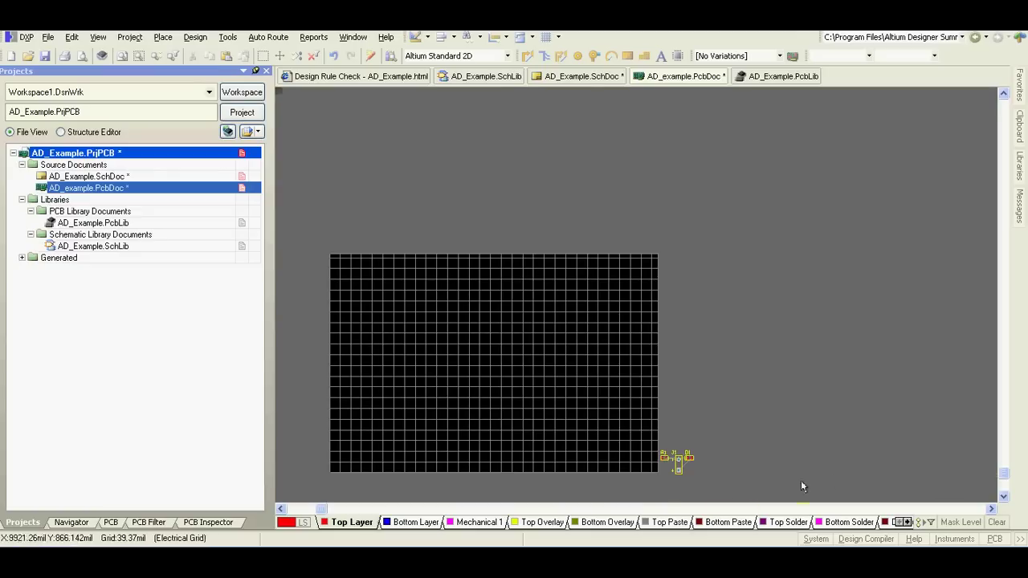
pyautogui.keyDown('ctrl'); pyautogui.scroll(1, 673, 482); pyautogui.keyUp('ctrl')
pyautogui.press('s')
pyautogui.press('i')
pyautogui.click(785, 402)
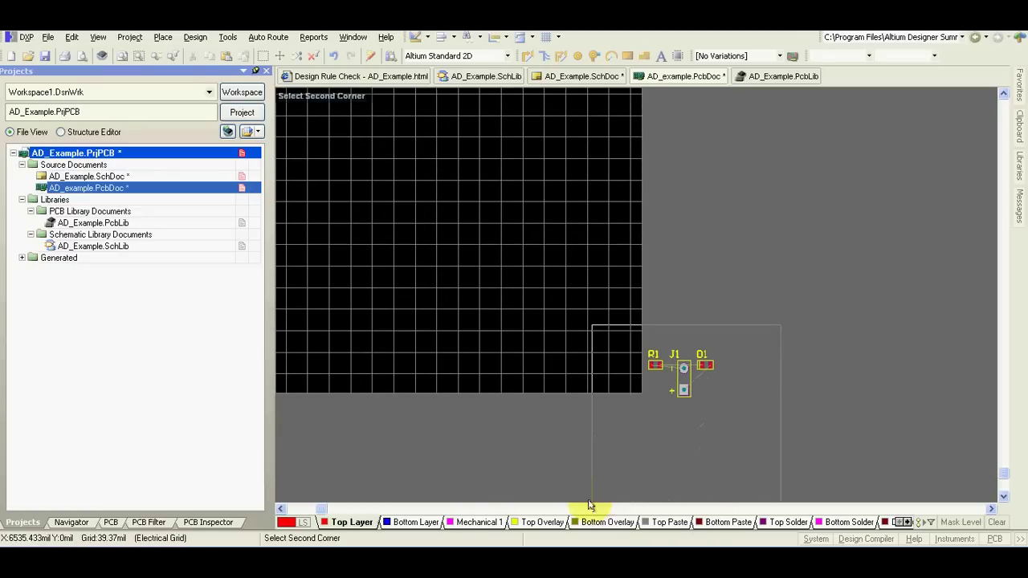
pyautogui.click(592, 502)
pyautogui.moveTo(694, 383); pyautogui.dragTo(498, 330)
pyautogui.keyDown('ctrl'); pyautogui.scroll(-1, 636, 308); pyautogui.keyUp('ctrl')
pyautogui.keyDown('ctrl'); pyautogui.scroll(2, 498, 331); pyautogui.keyUp('ctrl')
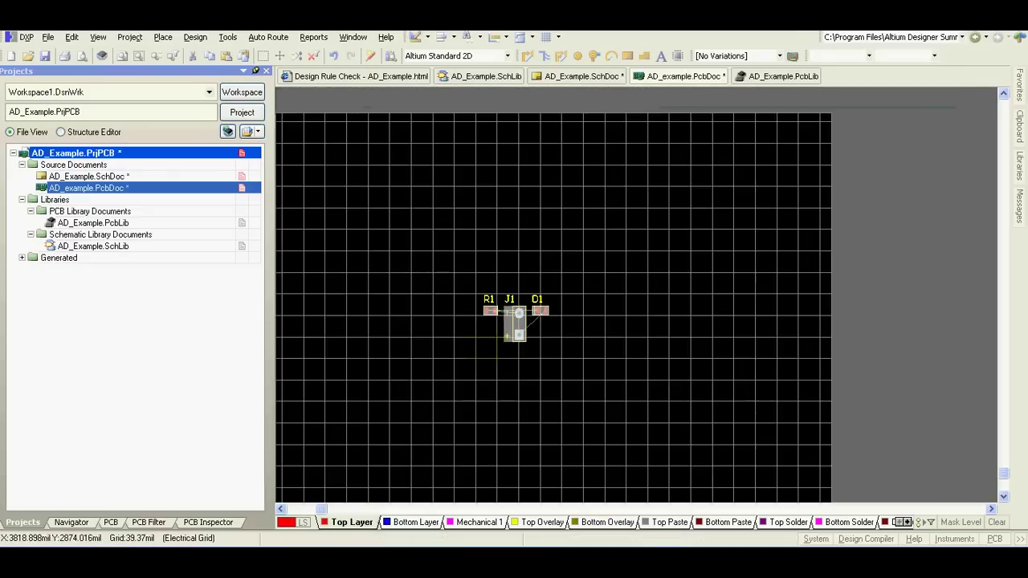
pyautogui.press('x')
pyautogui.press('a')
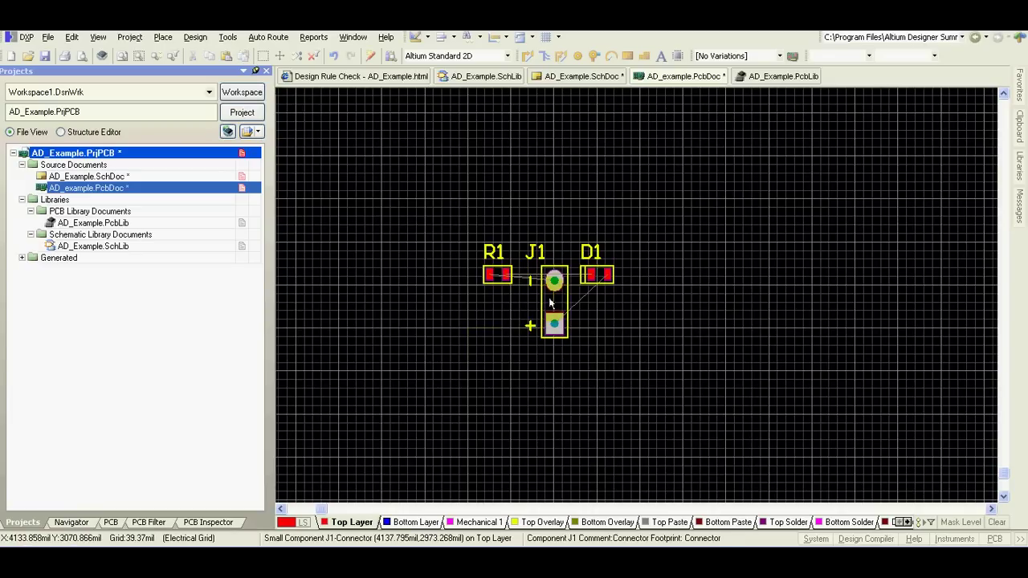
# - Turn J1 by 180 degrees and place it beside D1 and R1, both rotated upright with D1 directly above R1
pyautogui.moveTo(551, 303); pyautogui.dragTo(685, 293)
pyautogui.press('space')
pyautogui.press('space')
pyautogui.moveTo(595, 276); pyautogui.dragTo(625, 285)
pyautogui.press('space')
pyautogui.moveTo(497, 275); pyautogui.dragTo(625, 342)
pyautogui.press('space')
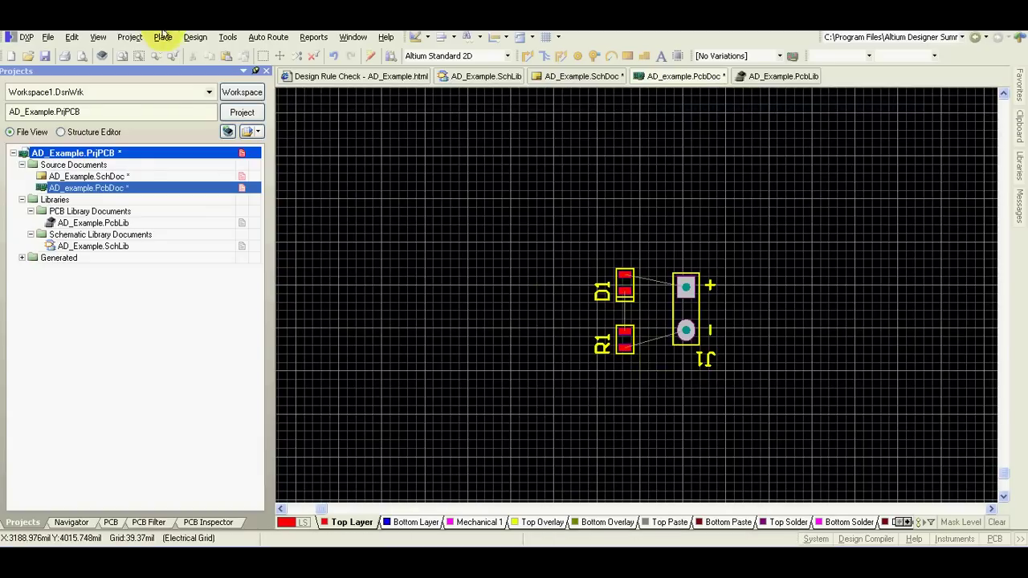
# - Redefine the board shape as a rectangle of about 787 by 591 mil enclosing D1, R1 and J1
pyautogui.click(195, 37)
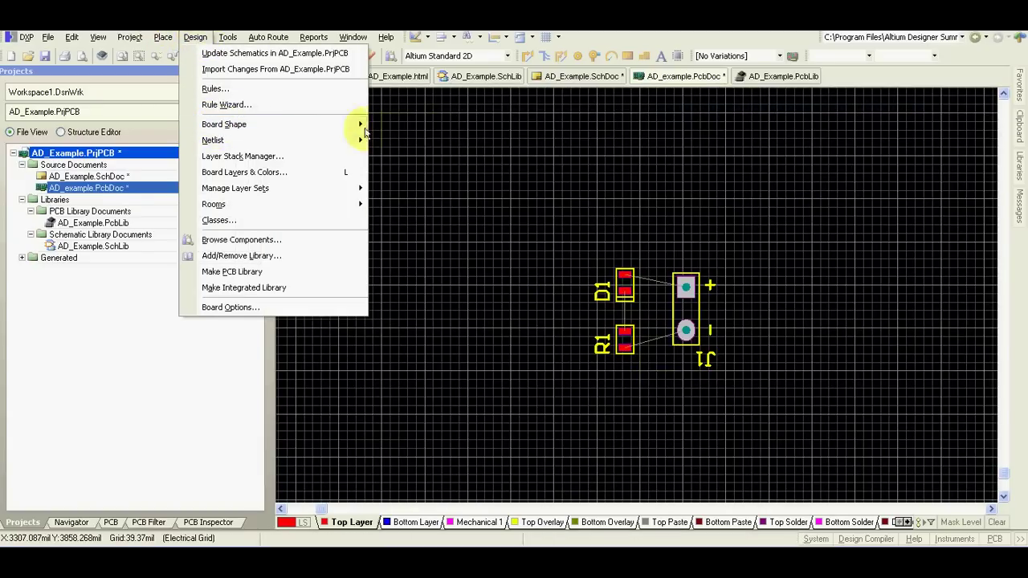
pyautogui.moveTo(361, 127)
pyautogui.click(425, 124)
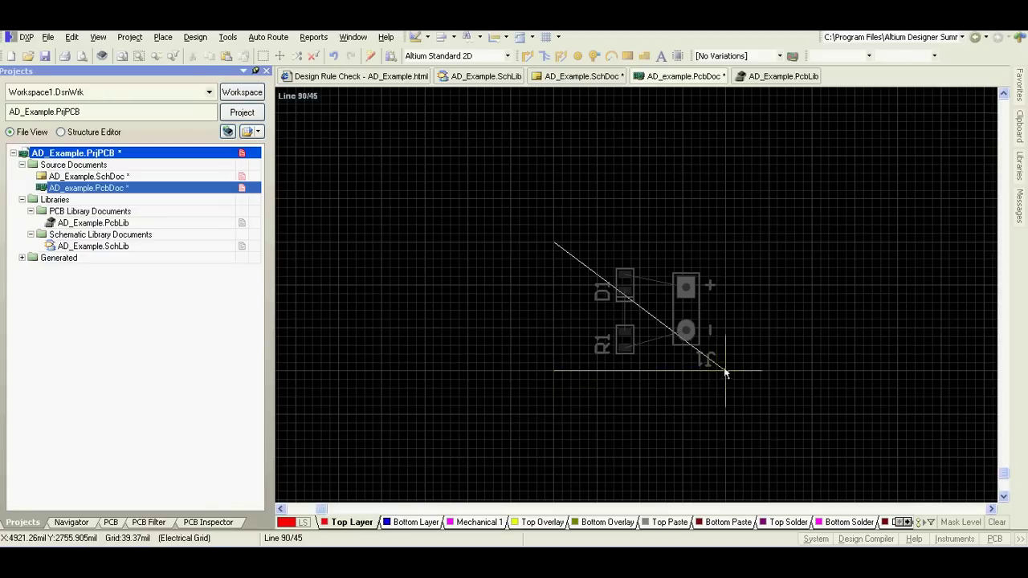
pyautogui.click(725, 241)
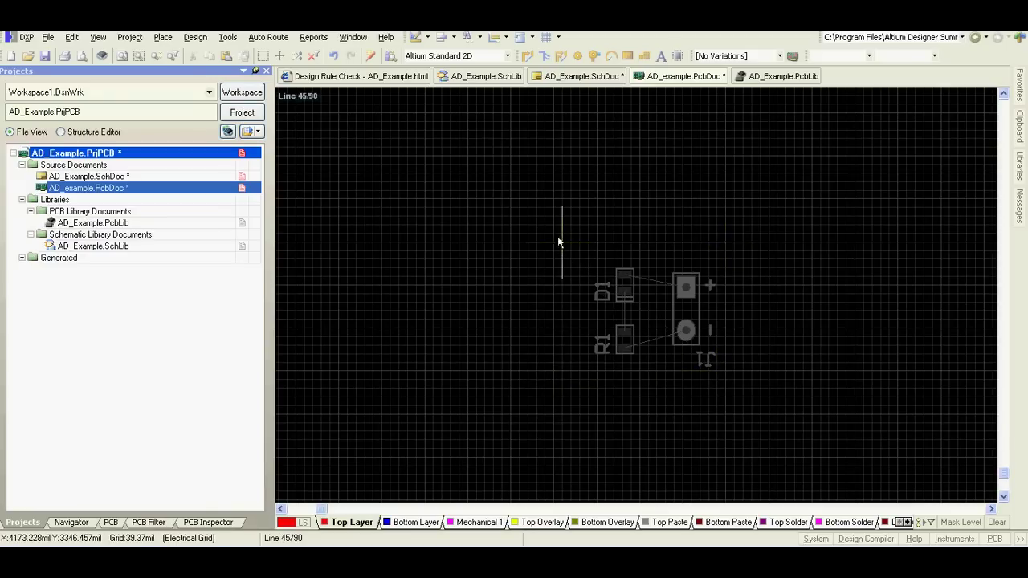
pyautogui.click(552, 241)
pyautogui.rightClick(504, 259)
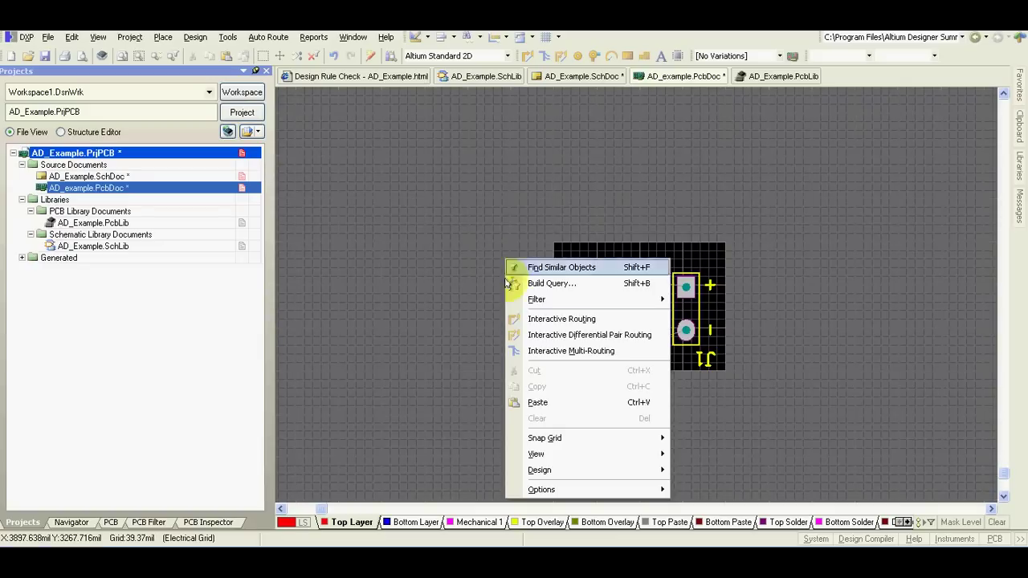
pyautogui.click(409, 237)
# - Set the maximum width in the Width routing design rule to 100 mil
pyautogui.click(196, 37)
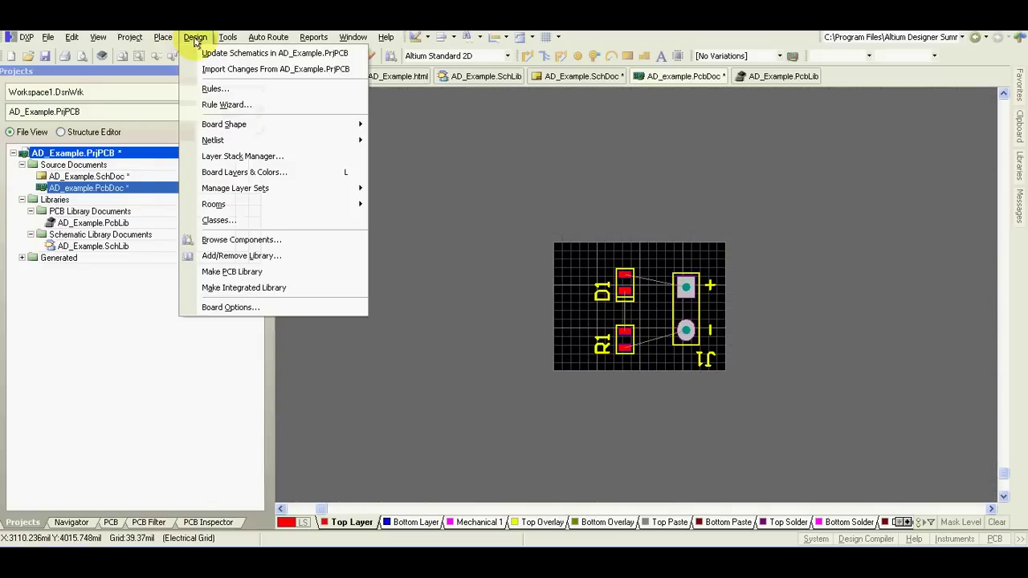
pyautogui.click(201, 88)
pyautogui.moveTo(248, 313); pyautogui.dragTo(251, 164)
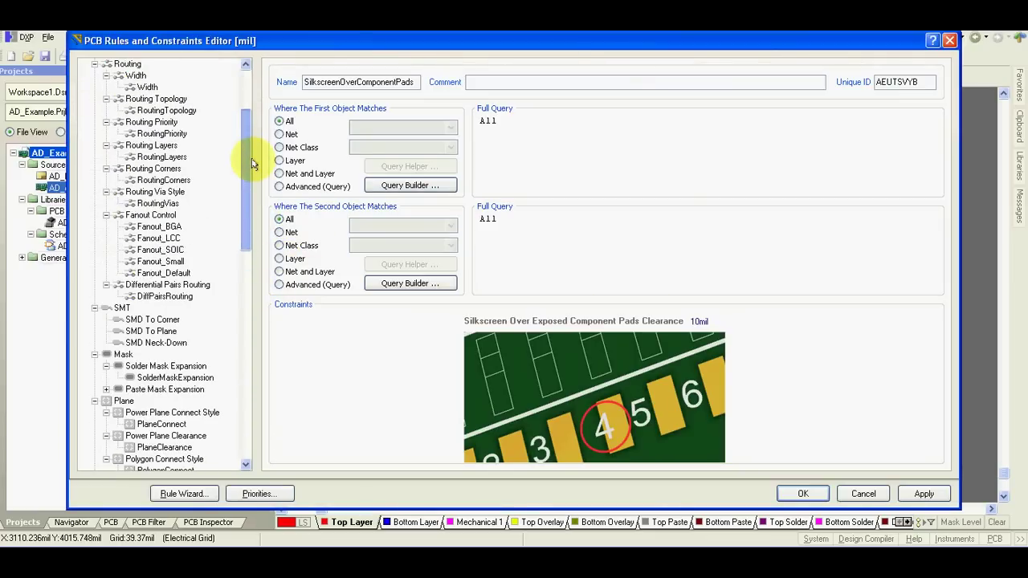
pyautogui.click(147, 87)
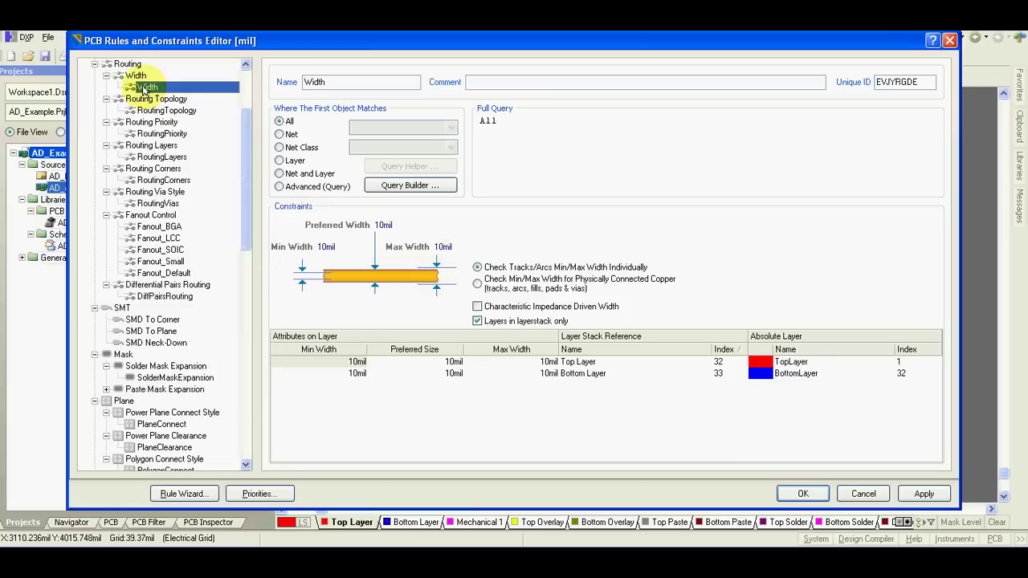
pyautogui.click(443, 247)
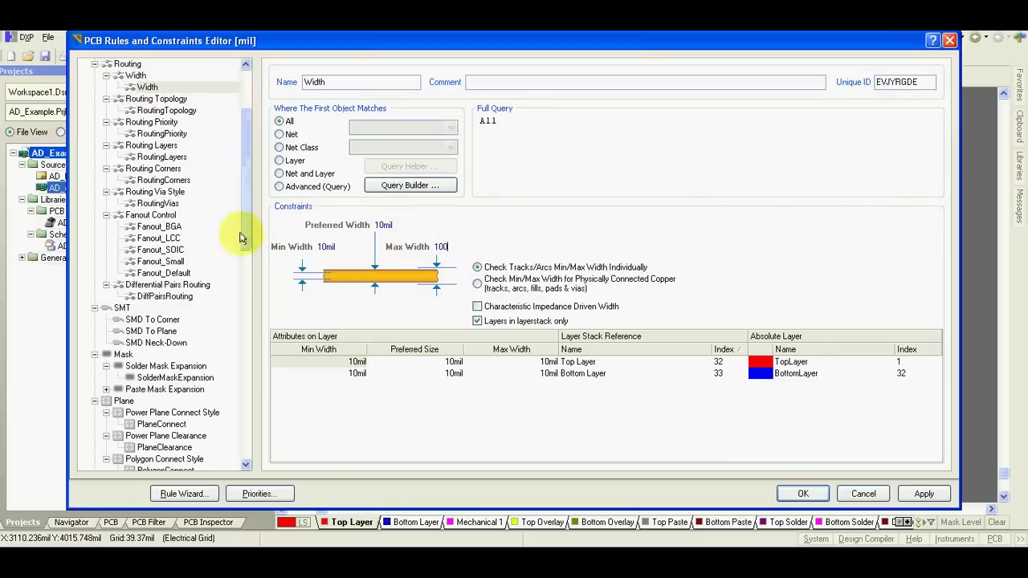
# - Set the RoutingVias rule's via diameter and hole size to minimum 10 mil and maximum 100 mil, and accept the rules
pyautogui.moveTo(246, 230)
pyautogui.mouseDown()
pyautogui.moveTo(252, 280)
pyautogui.moveTo(261, 238)
pyautogui.mouseUp()
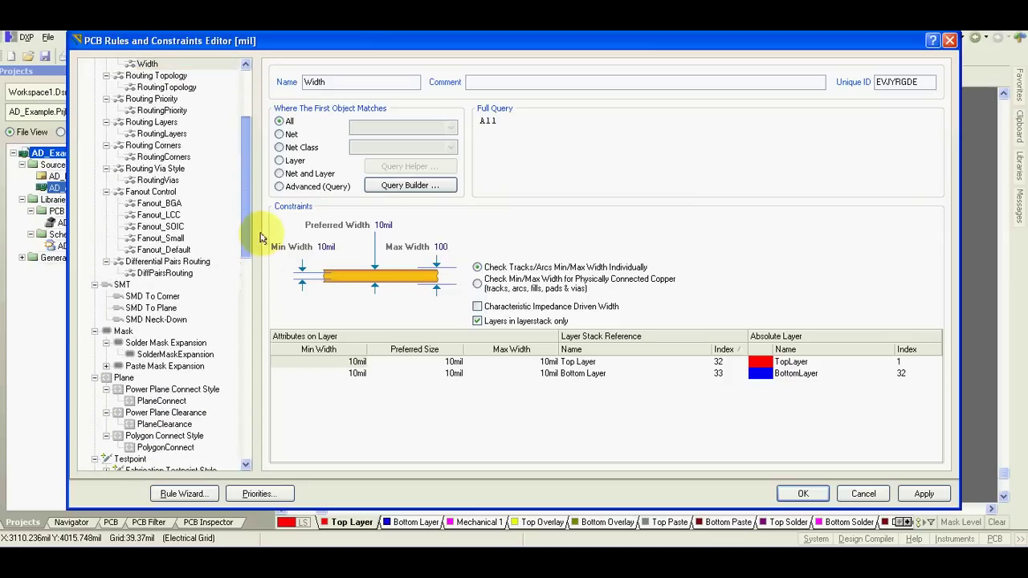
pyautogui.click(156, 181)
pyautogui.click(547, 314)
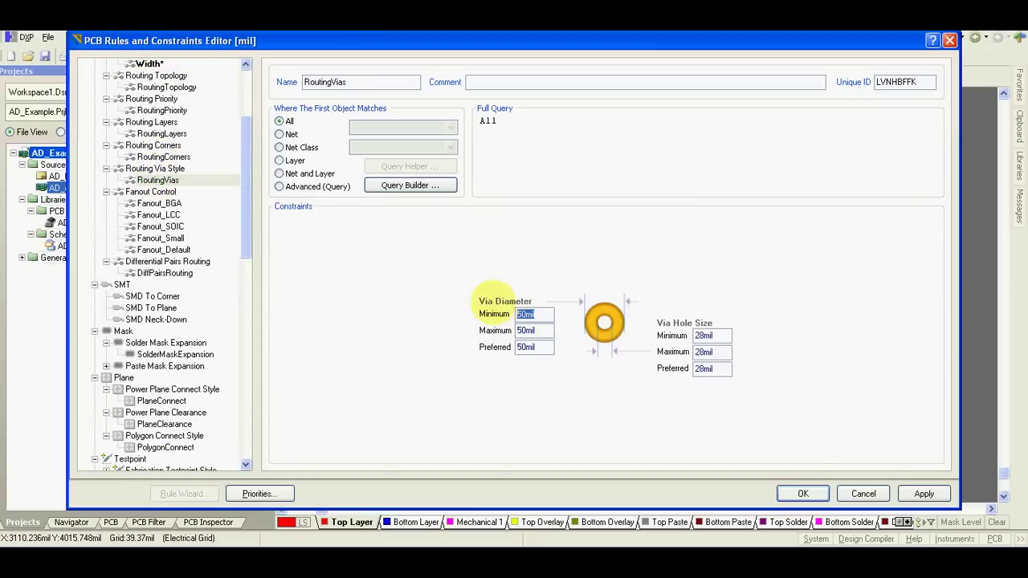
pyautogui.write('10')
pyautogui.press('Tab')
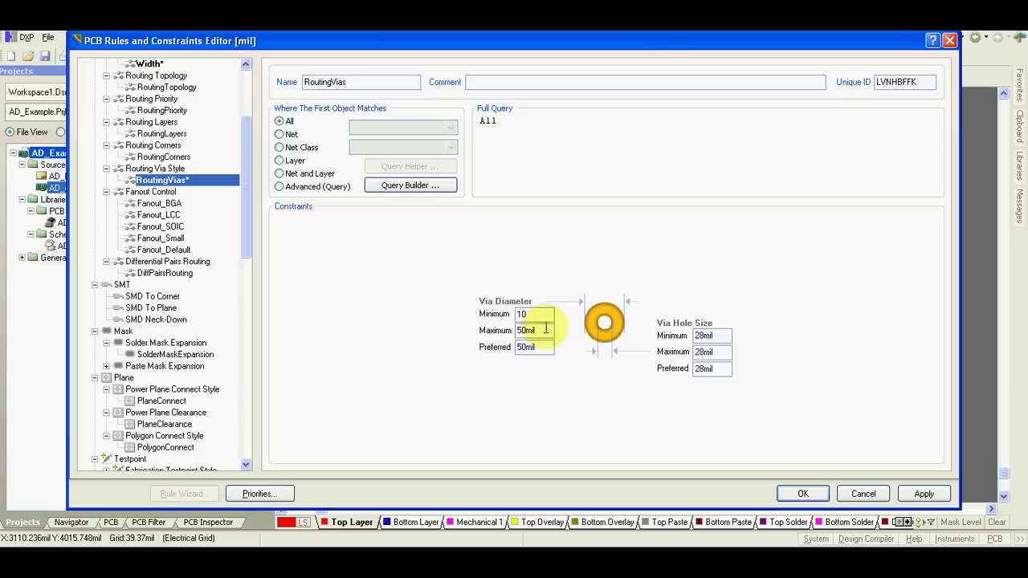
pyautogui.write('100')
pyautogui.click(704, 336)
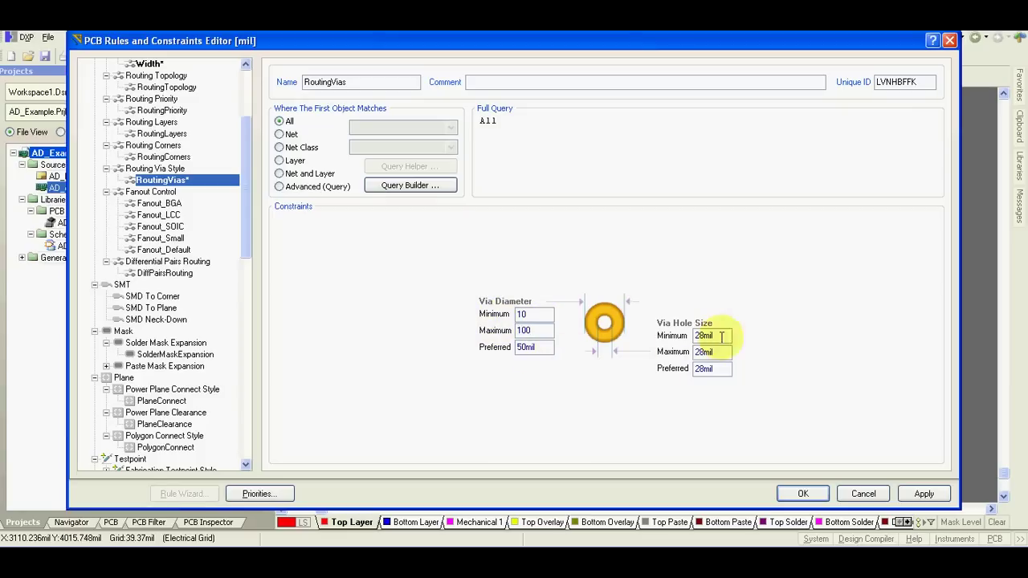
pyautogui.write('10')
pyautogui.click(711, 352)
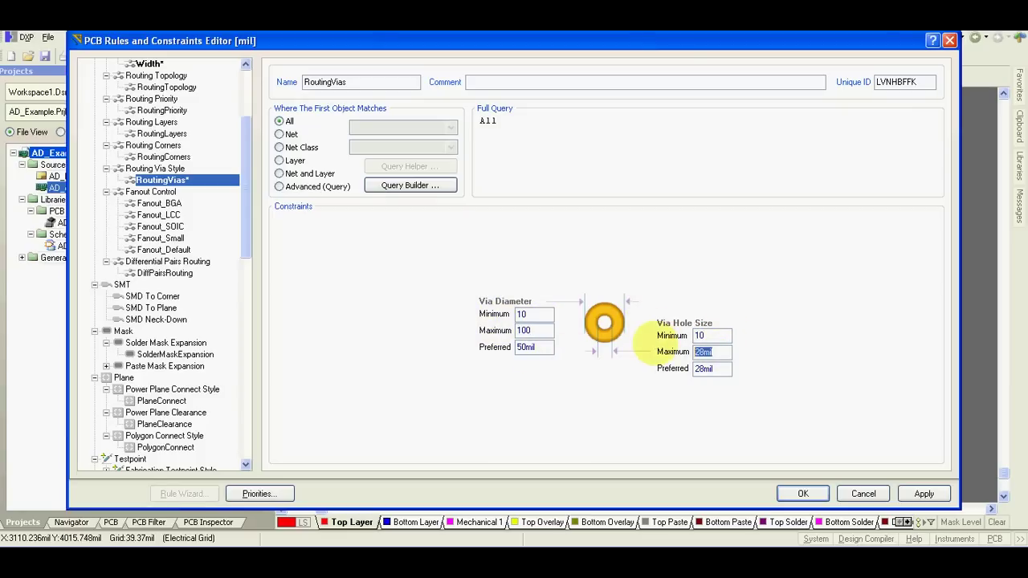
pyautogui.write('100')
pyautogui.scroll(-1, 248, 233)
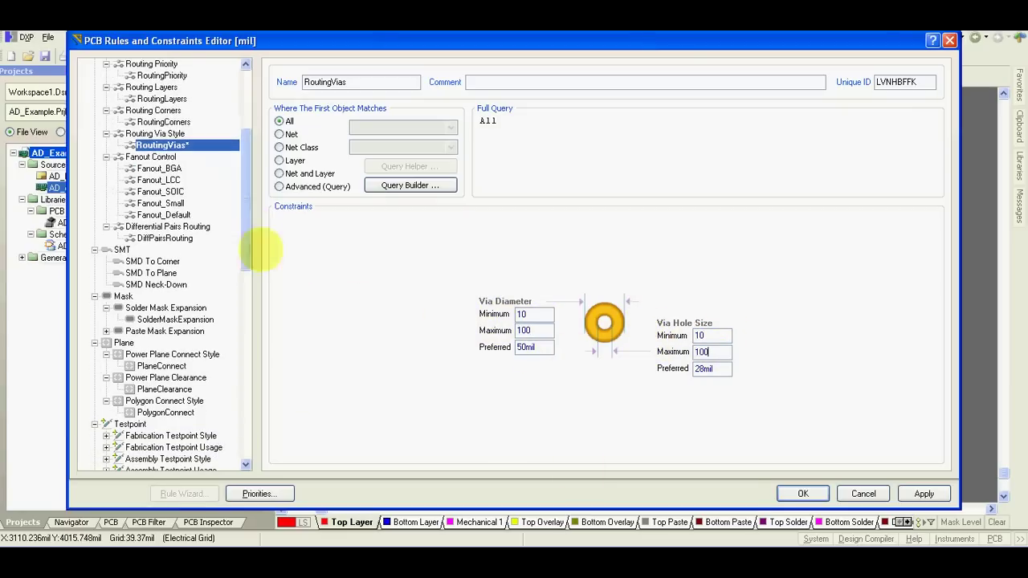
pyautogui.click(800, 496)
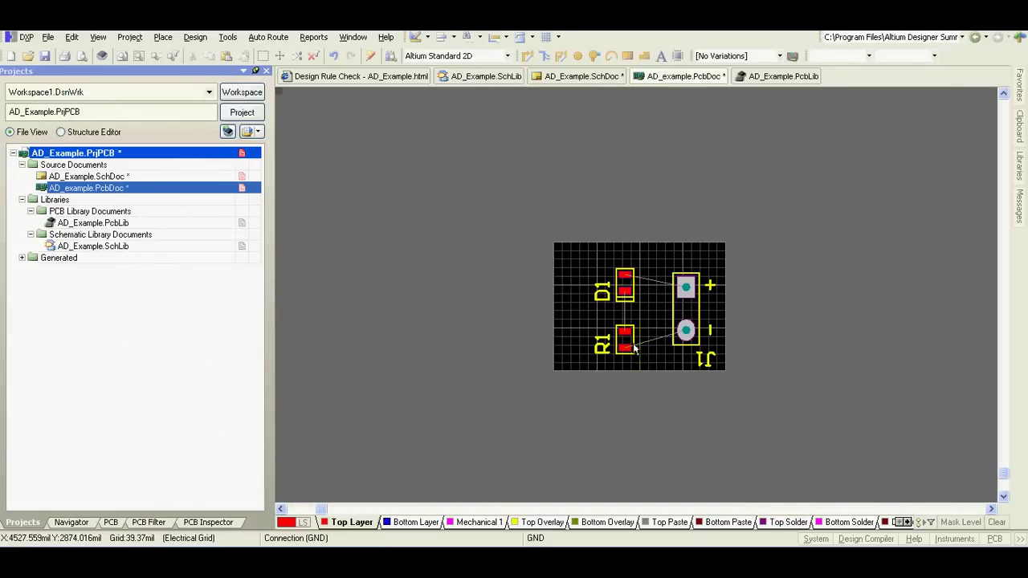
pyautogui.keyDown('ctrl'); pyautogui.scroll(3, 634, 348); pyautogui.keyUp('ctrl')
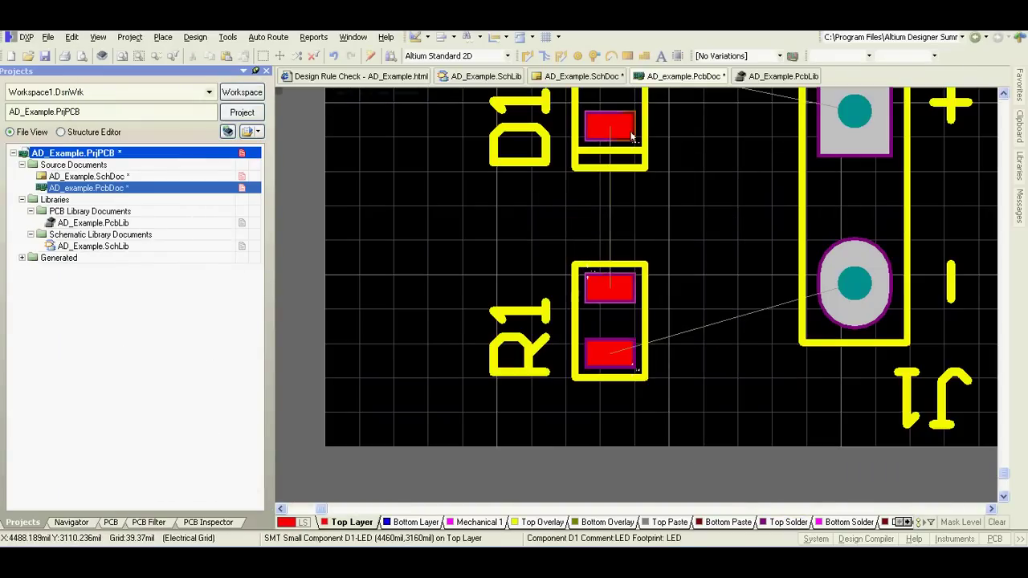
# - Edit the clearance in the SilkscreenOverComponentPads manufacturing rule and accept the design rules
pyautogui.click(195, 37)
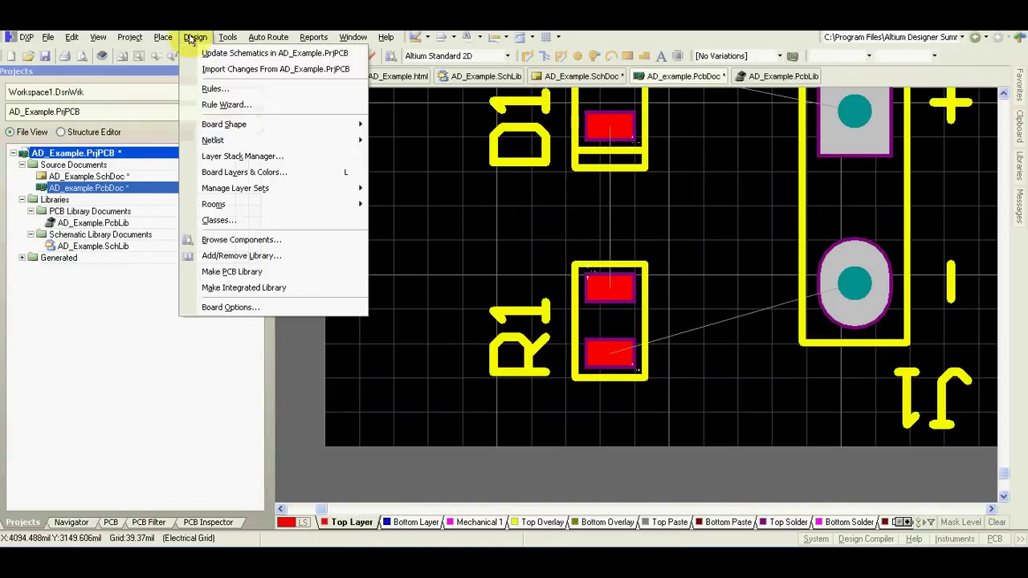
pyautogui.click(210, 88)
pyautogui.moveTo(246, 202); pyautogui.dragTo(260, 340)
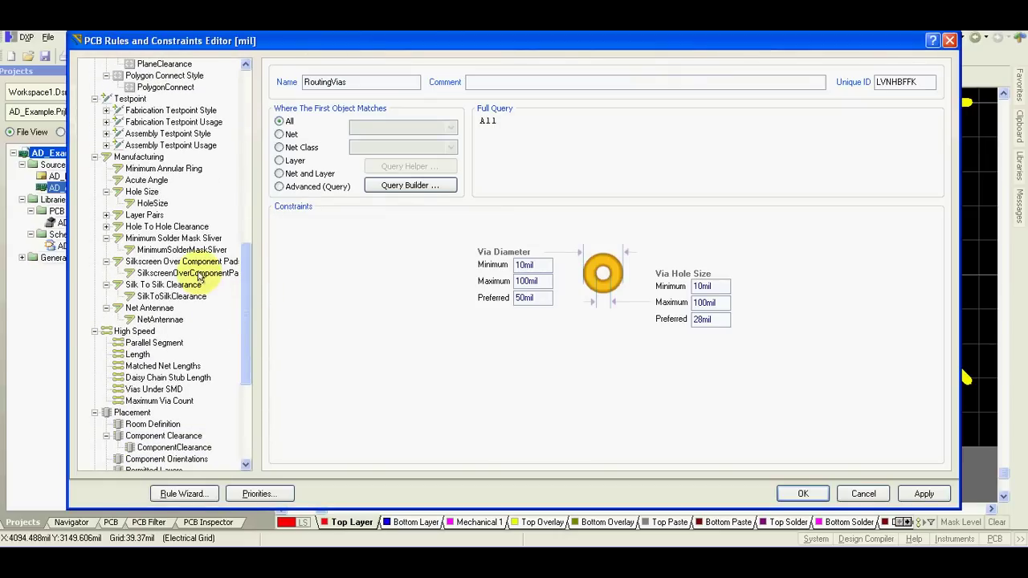
pyautogui.click(199, 274)
pyautogui.click(701, 321)
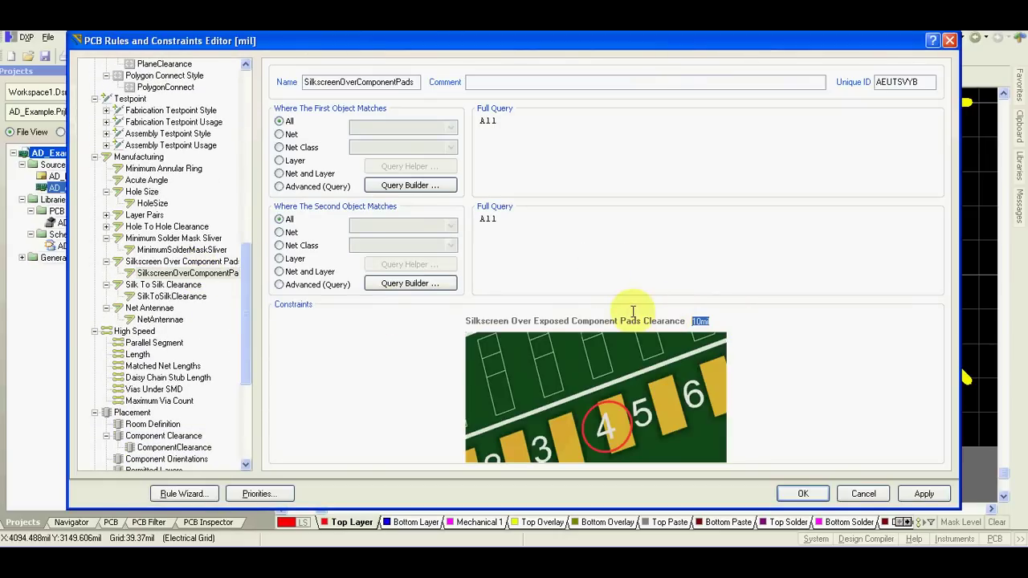
pyautogui.click(805, 492)
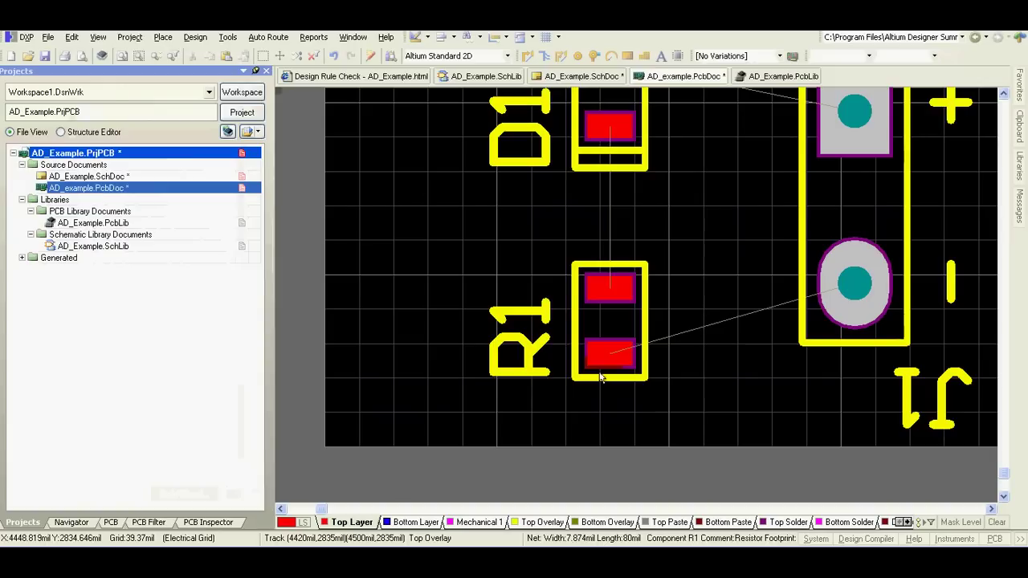
# - Route the +3.3V net on the Top Layer with a 20 mil track from J1's plus pad around to D1's upper pad
pyautogui.hotkey('ctrl', 'pagedown')
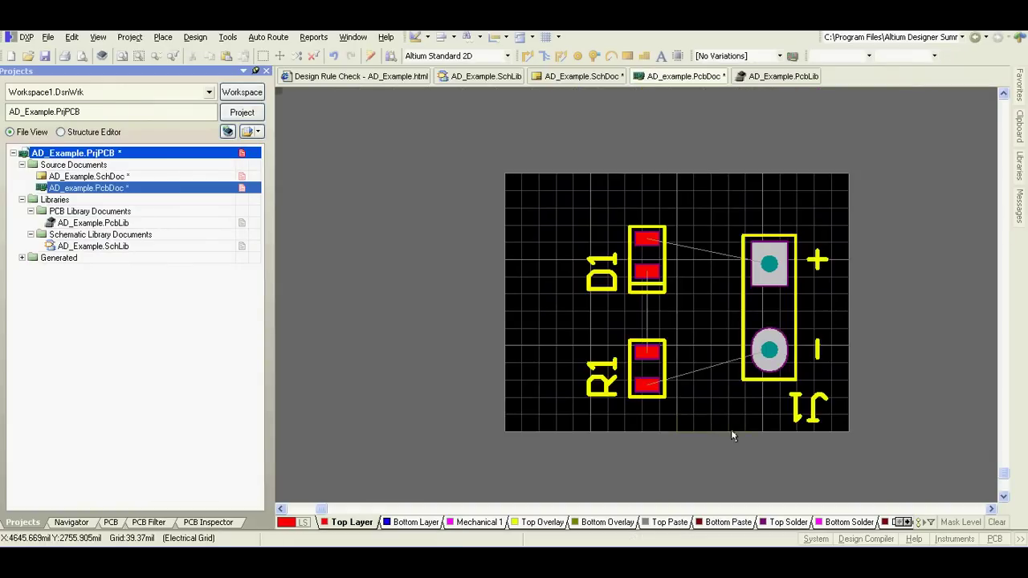
pyautogui.click(528, 56)
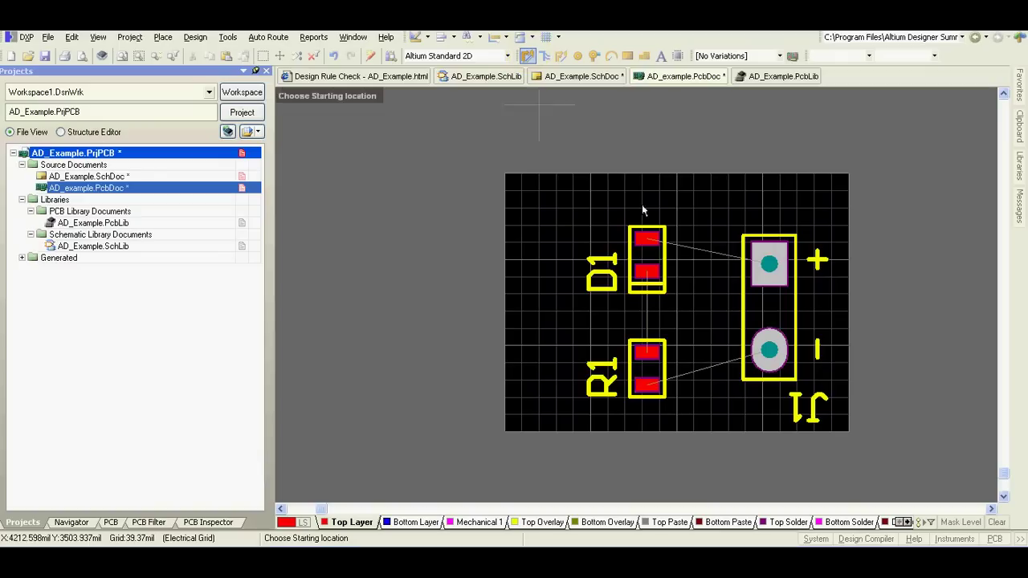
pyautogui.click(769, 265)
pyautogui.press('Tab')
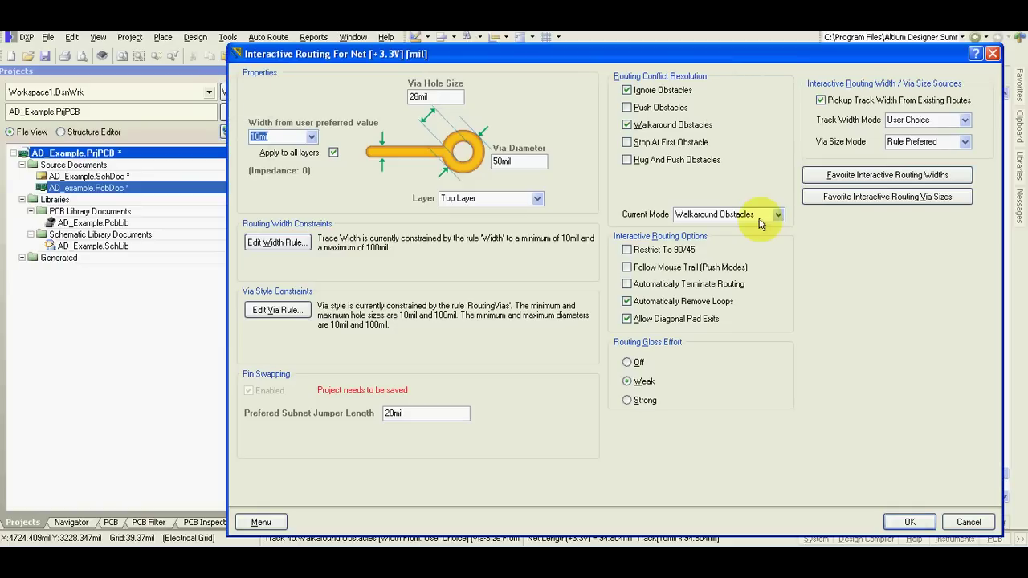
pyautogui.click(909, 523)
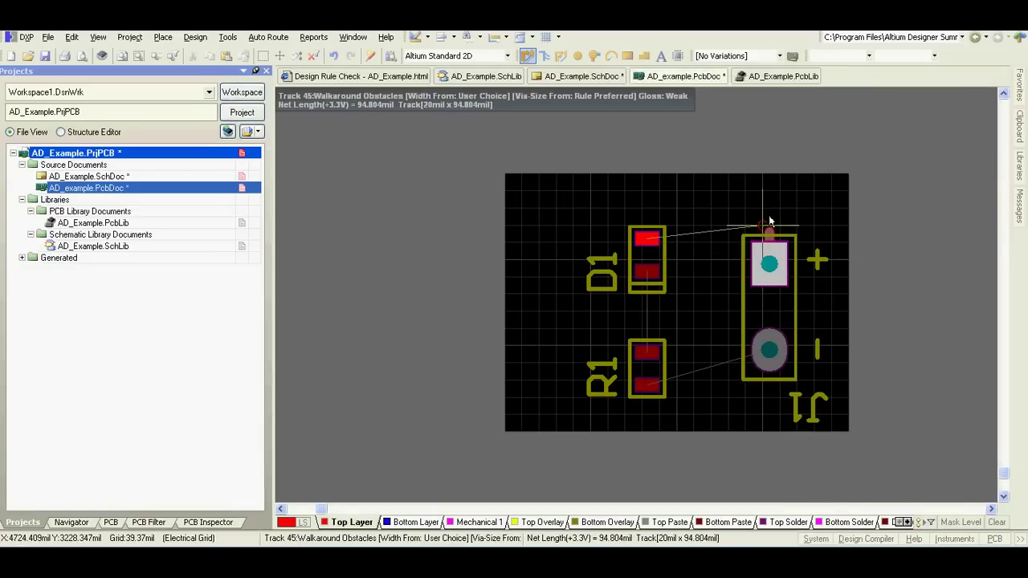
pyautogui.click(718, 213)
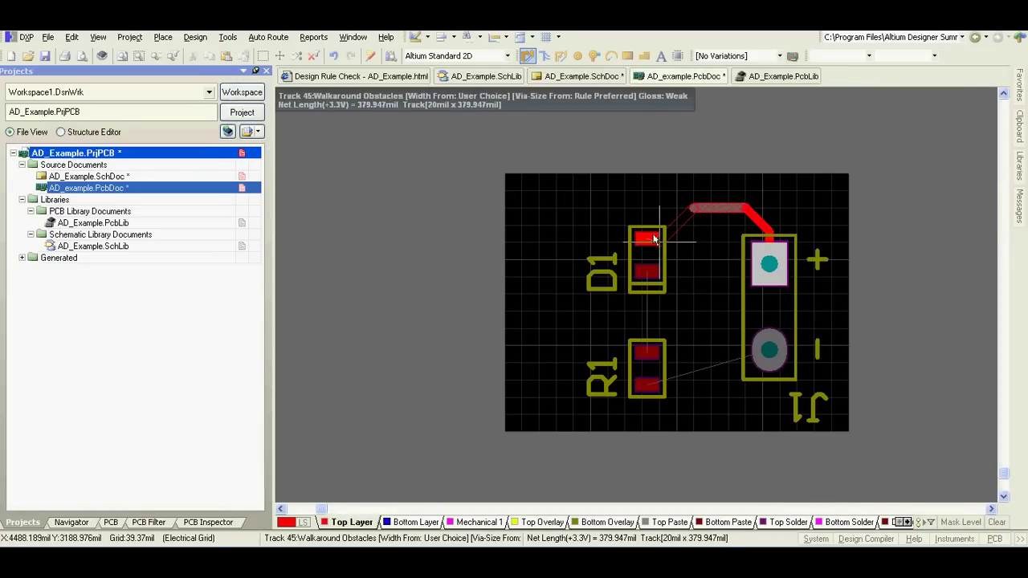
pyautogui.click(645, 240)
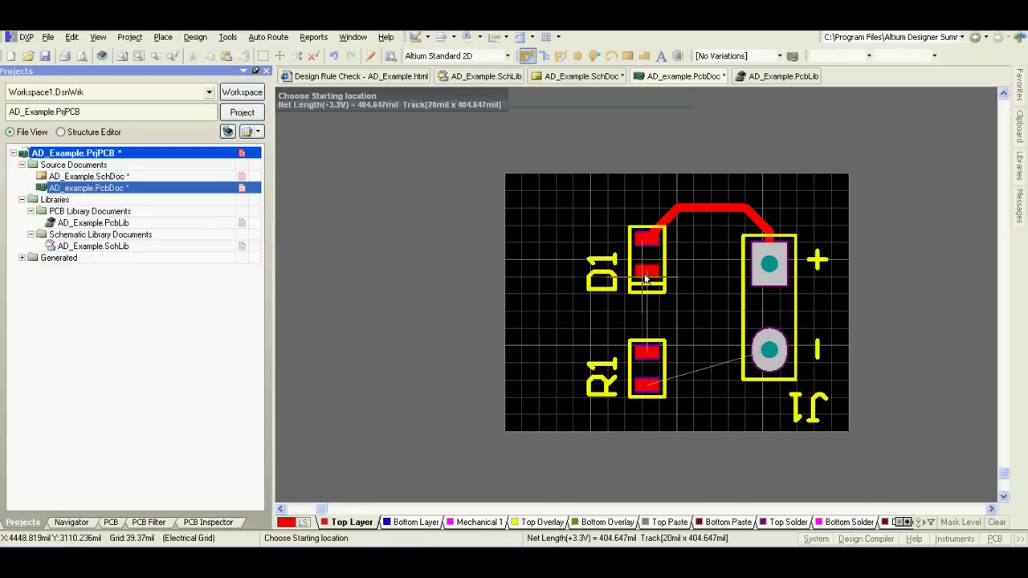
# - Route D1's lower pad to R1's upper pad, and run a GND track about 151 mil long from R1's lower pad towards J1
pyautogui.click(646, 272)
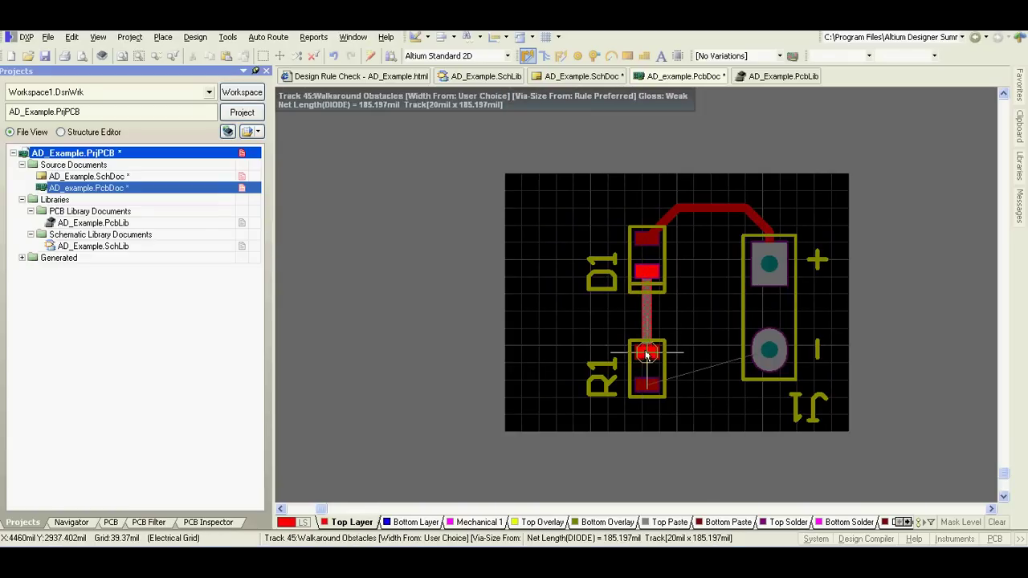
pyautogui.click(647, 352)
pyautogui.click(647, 385)
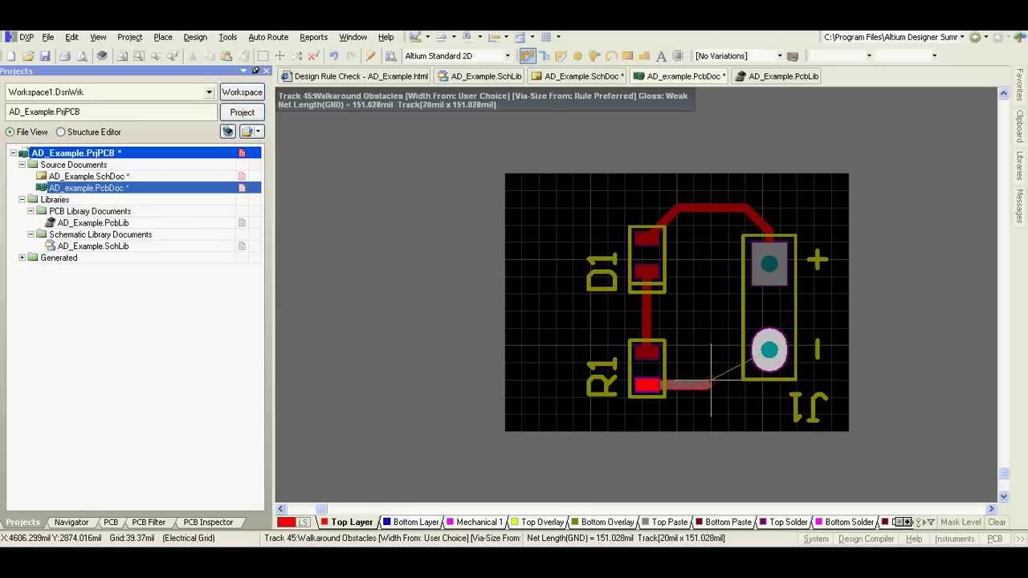
pyautogui.click(703, 390)
pyautogui.rightClick(705, 388)
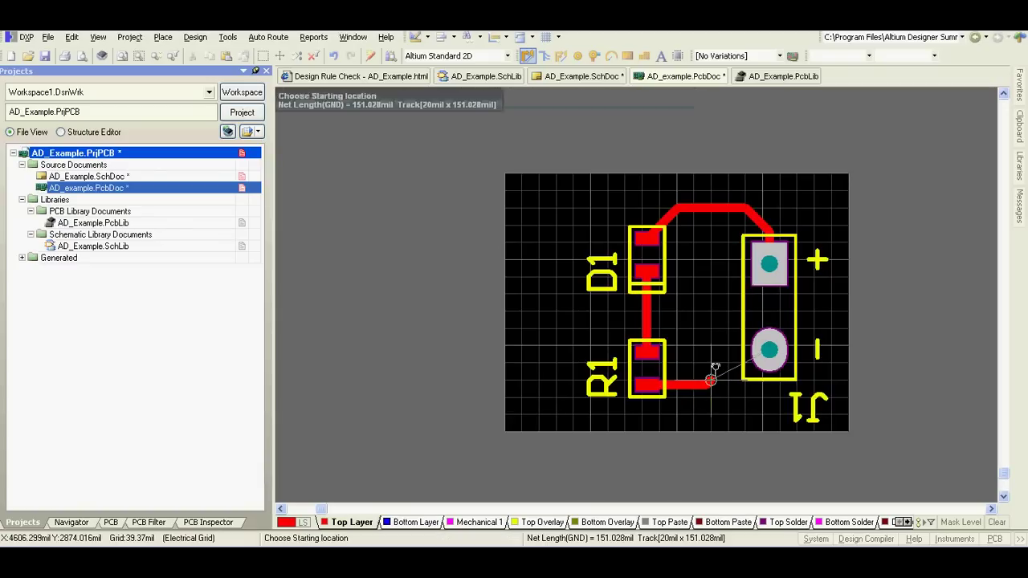
# - Place a via on the free end of the GND track between R1 and J1
pyautogui.click(595, 55)
pyautogui.keyDown('ctrl'); pyautogui.scroll(3, 711, 380); pyautogui.keyUp('ctrl')
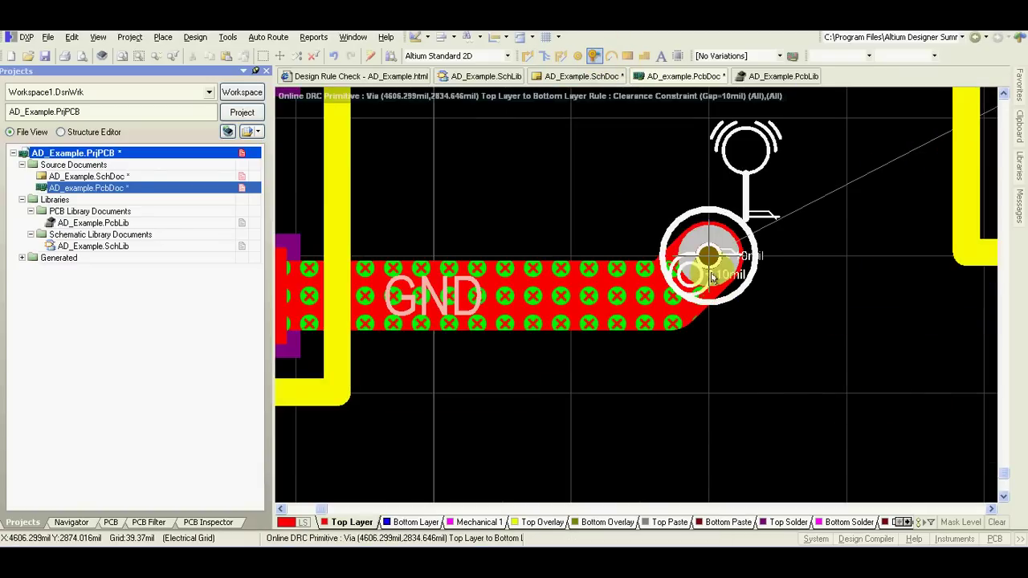
pyautogui.click(711, 277)
pyautogui.rightClick(723, 276)
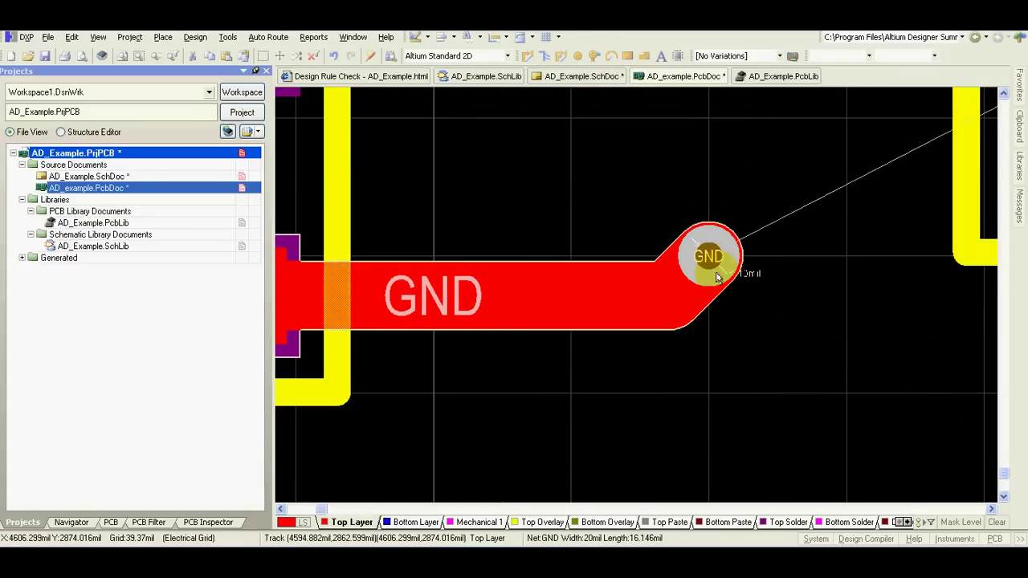
# - Set the GND via's hole size to 20 mil and its diameter to 40 mil
pyautogui.doubleClick(715, 275)
pyautogui.click(562, 260)
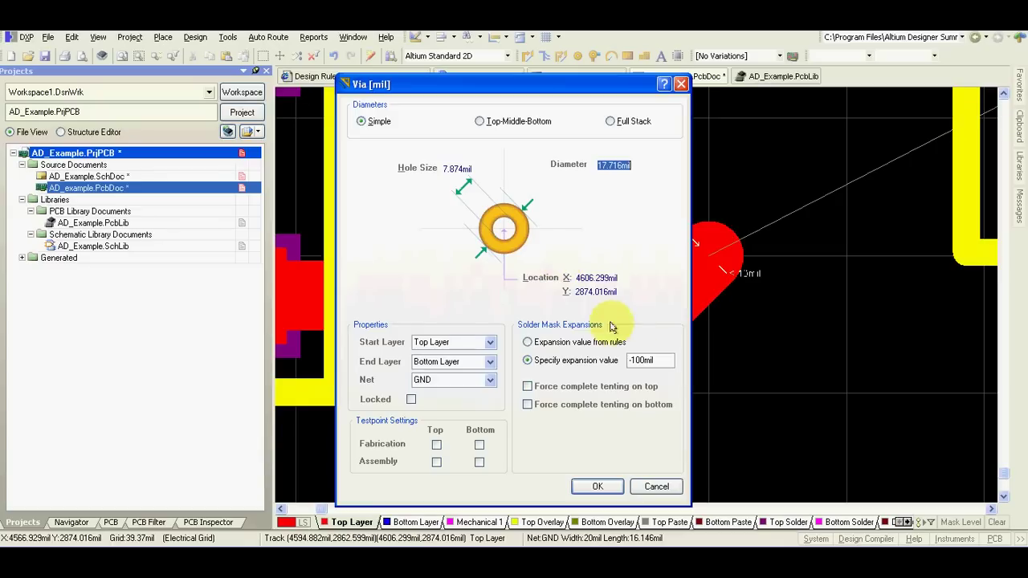
pyautogui.doubleClick(458, 169)
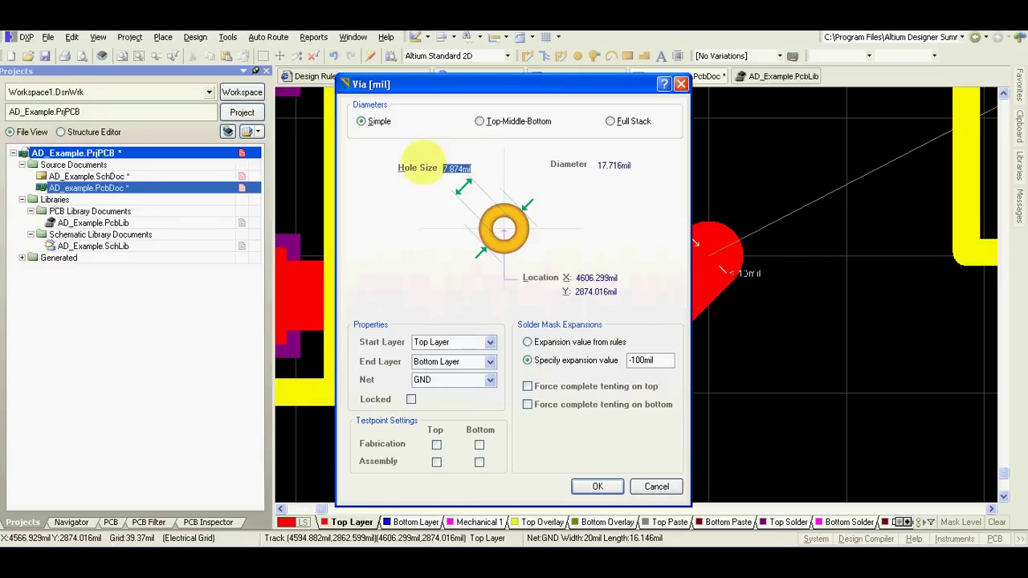
pyautogui.write('20')
pyautogui.doubleClick(608, 165)
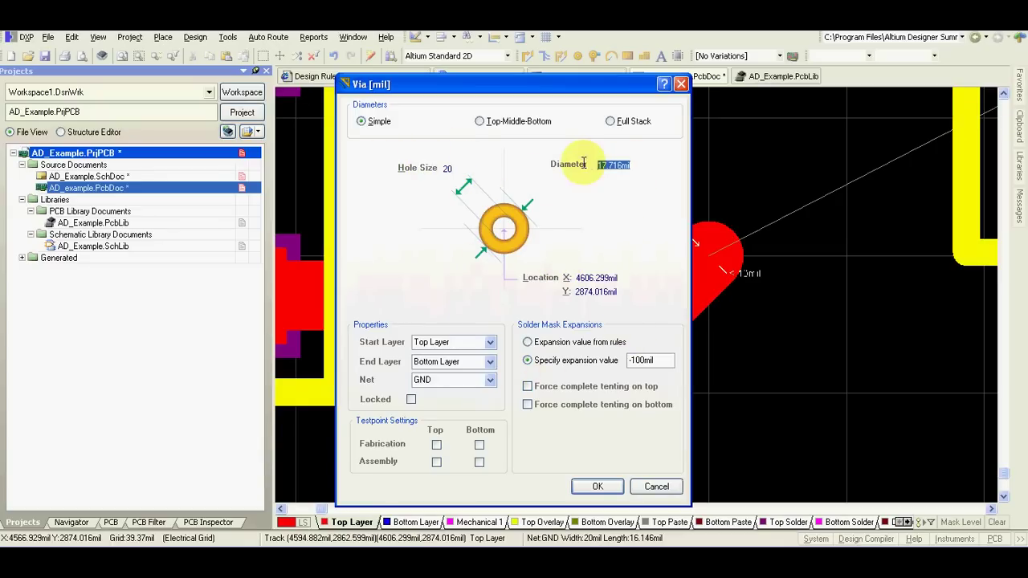
pyautogui.write('40')
pyautogui.click(598, 487)
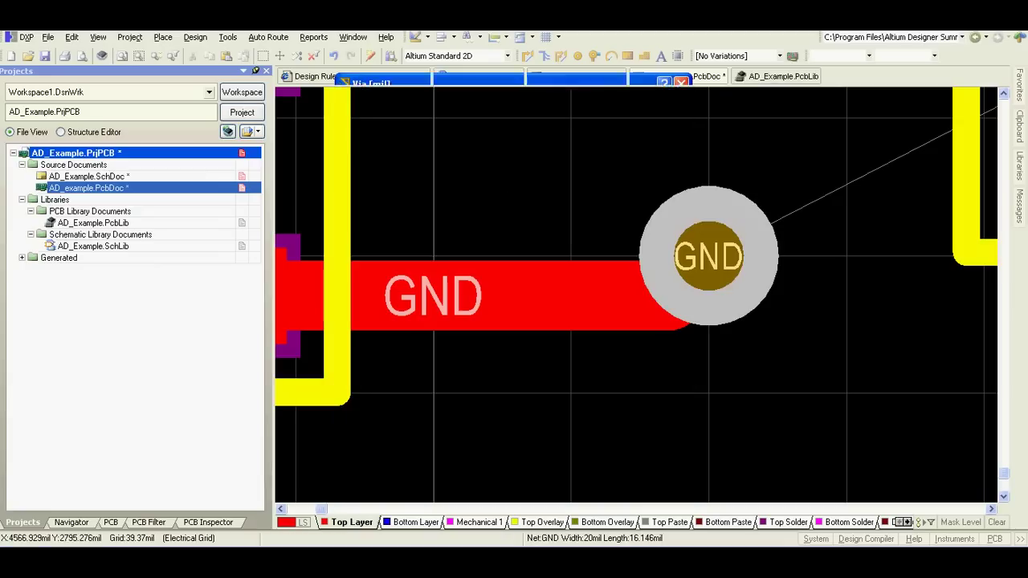
# - Set up a solid polygon pour on the Bottom Layer connected to the GND net
pyautogui.keyDown('ctrl'); pyautogui.scroll(-5, 721, 447); pyautogui.keyUp('ctrl')
pyautogui.scroll(-1, 718, 434)
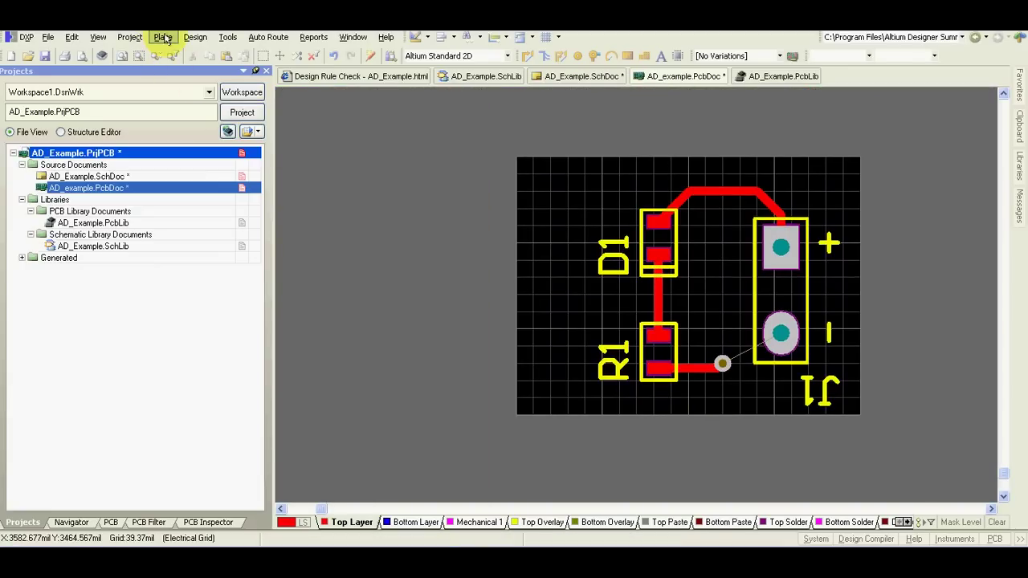
pyautogui.click(411, 522)
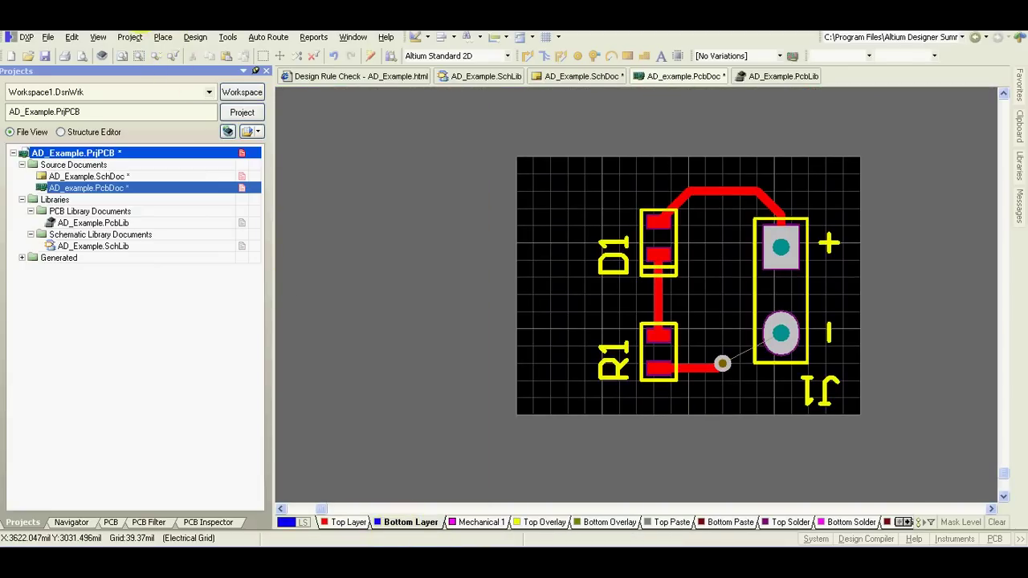
pyautogui.click(163, 38)
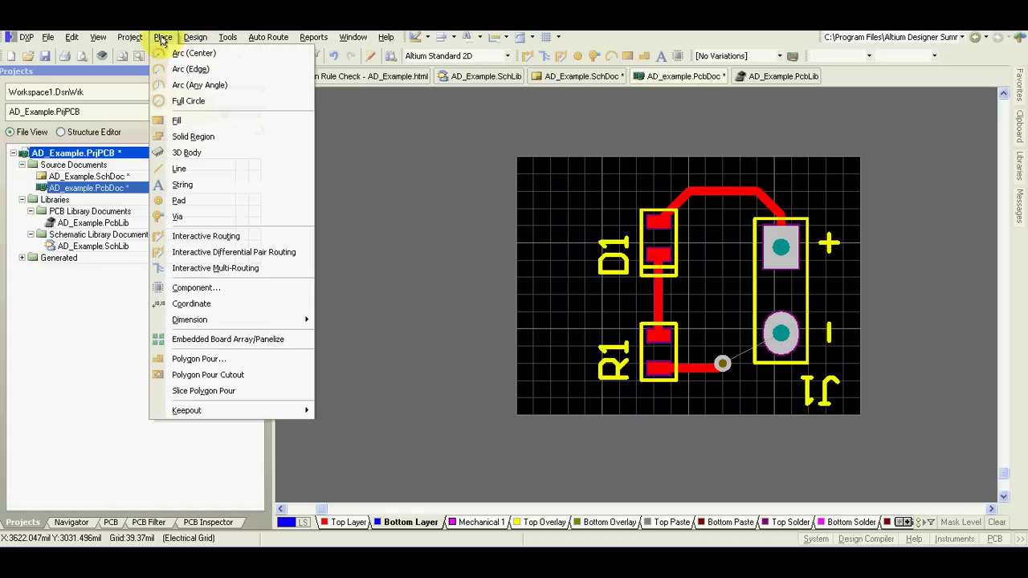
pyautogui.click(205, 359)
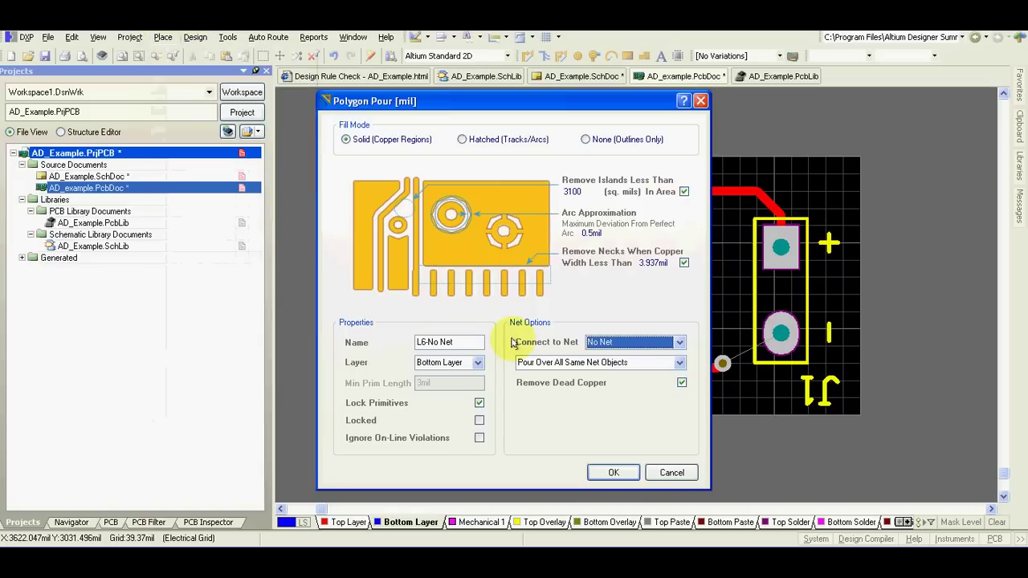
pyautogui.click(630, 344)
pyautogui.click(617, 384)
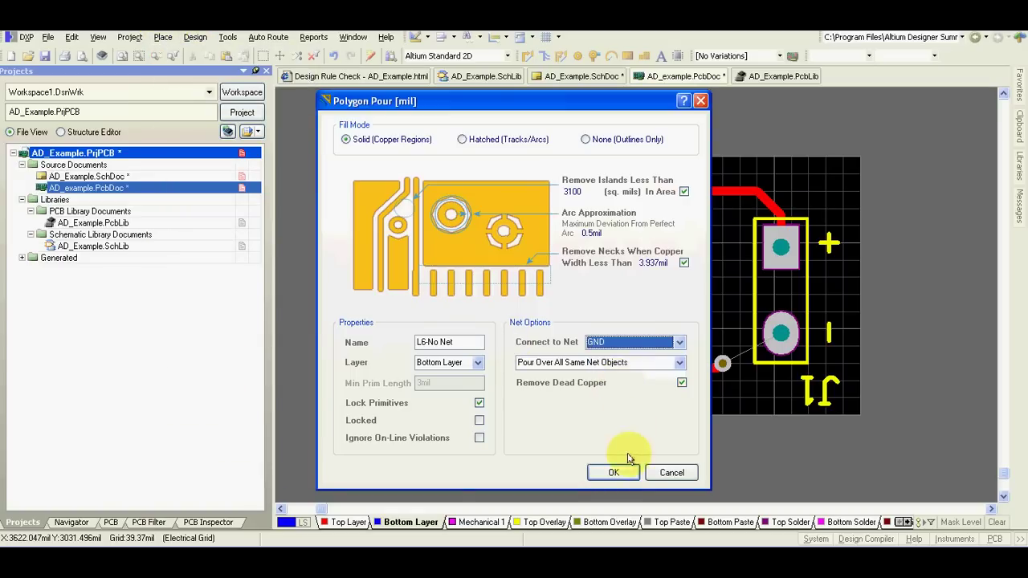
pyautogui.click(613, 472)
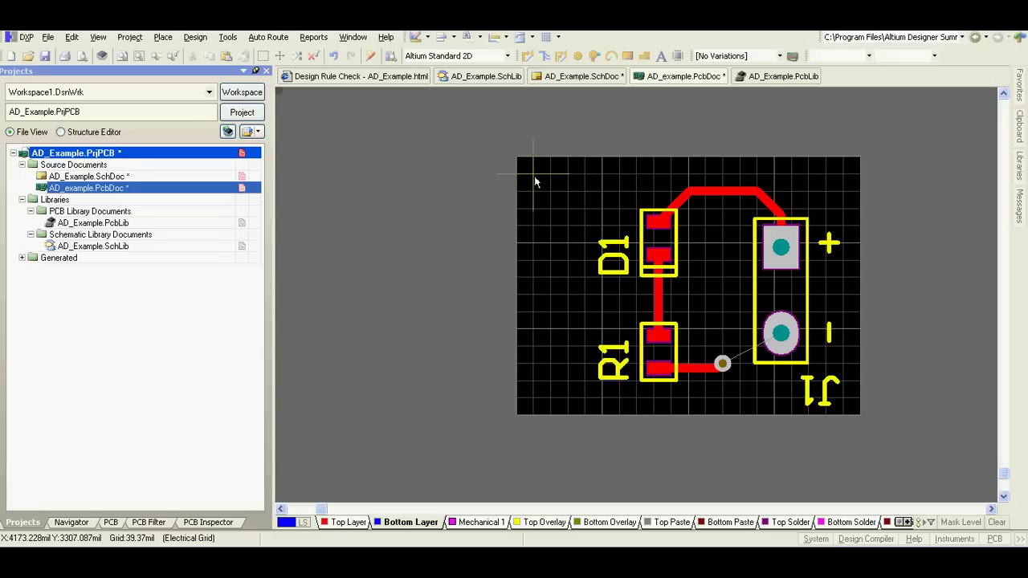
# - Outline the GND pour as a rectangle of about 709 by 512 mil, one grid square inside the board edge
pyautogui.click(534, 177)
pyautogui.click(534, 398)
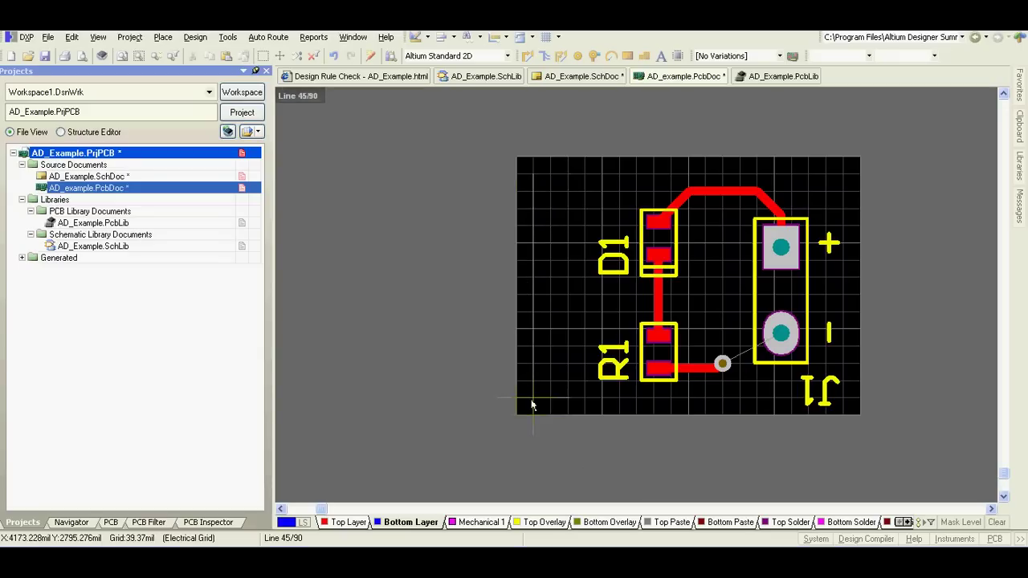
pyautogui.click(844, 399)
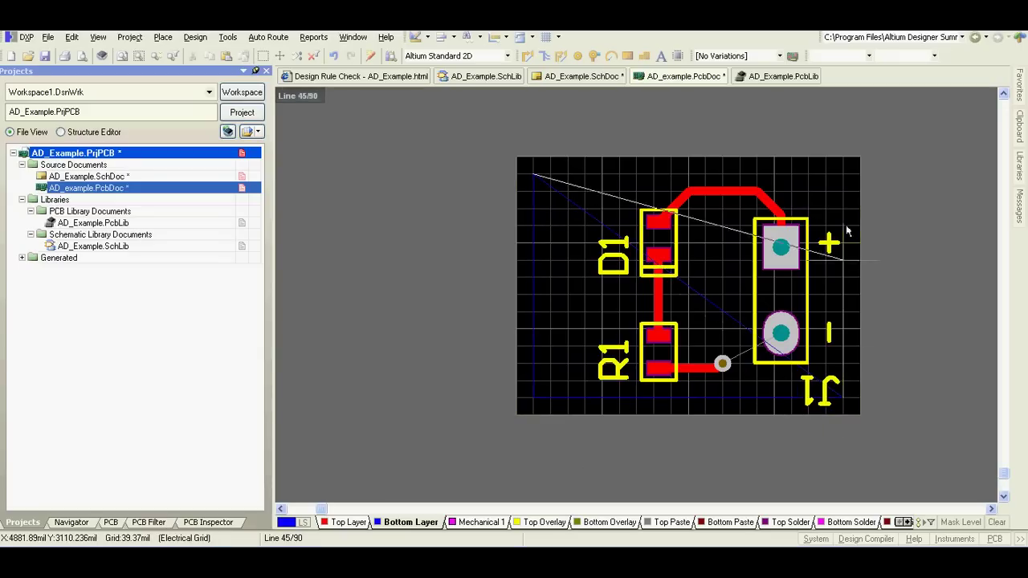
pyautogui.click(843, 176)
pyautogui.press('space')
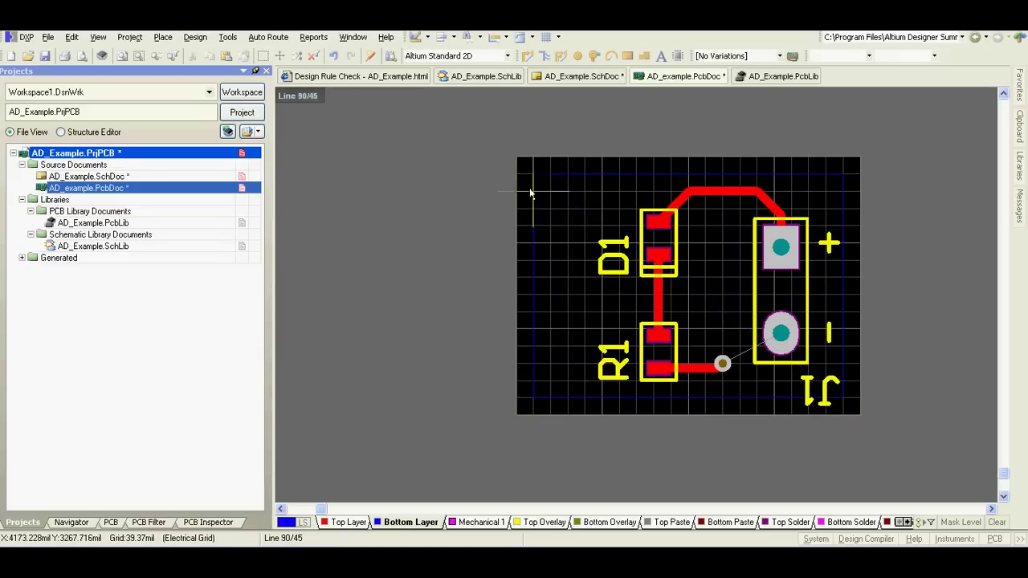
pyautogui.rightClick(530, 193)
# - Make the Top Layer active, then move J1's designator above the connector and rotate it upright
pyautogui.click(329, 523)
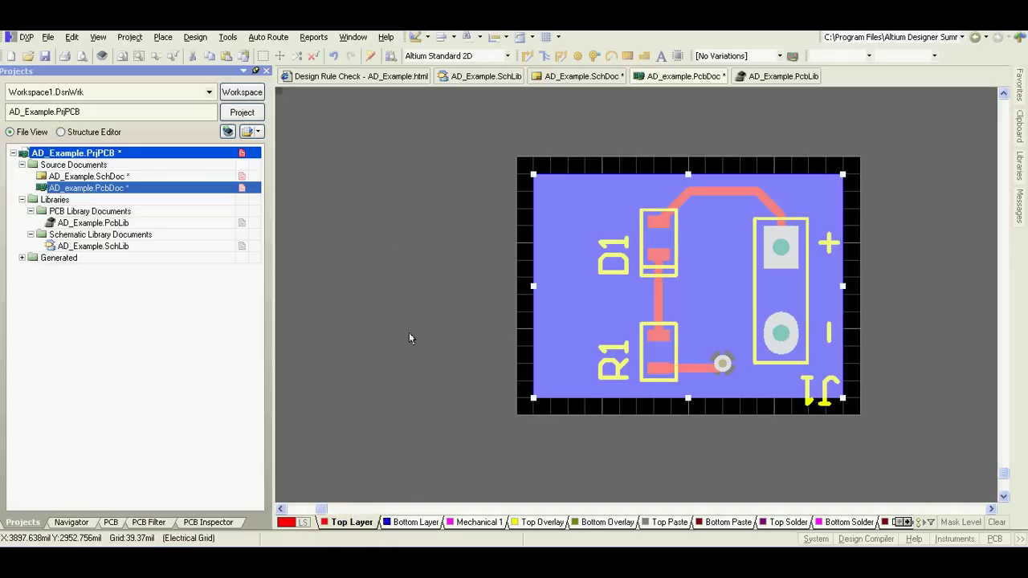
pyautogui.click(409, 333)
pyautogui.moveTo(801, 211); pyautogui.dragTo(762, 213)
pyautogui.press('space')
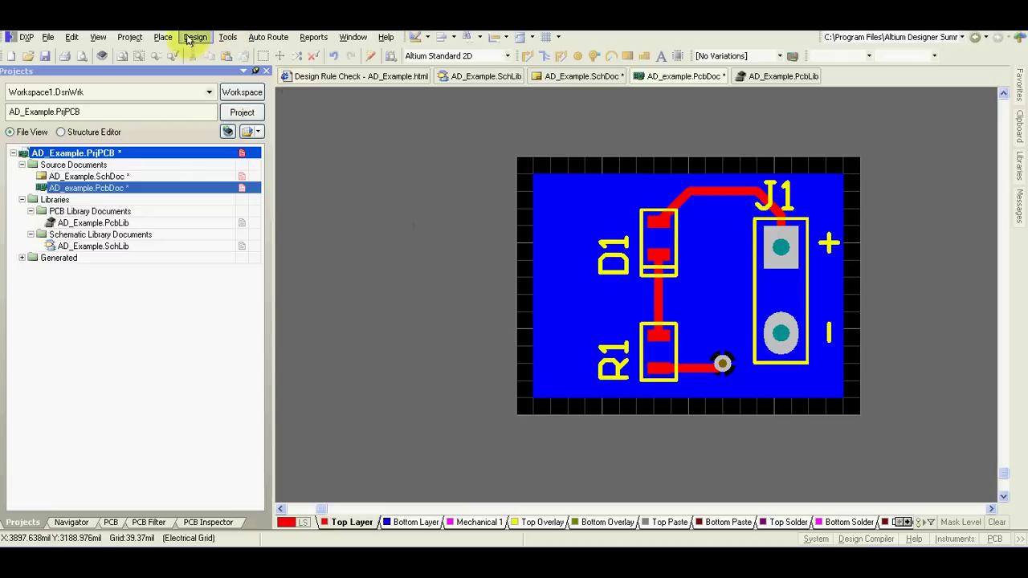
# - Place an "Example" text string near the board's upper-left corner
pyautogui.click(163, 37)
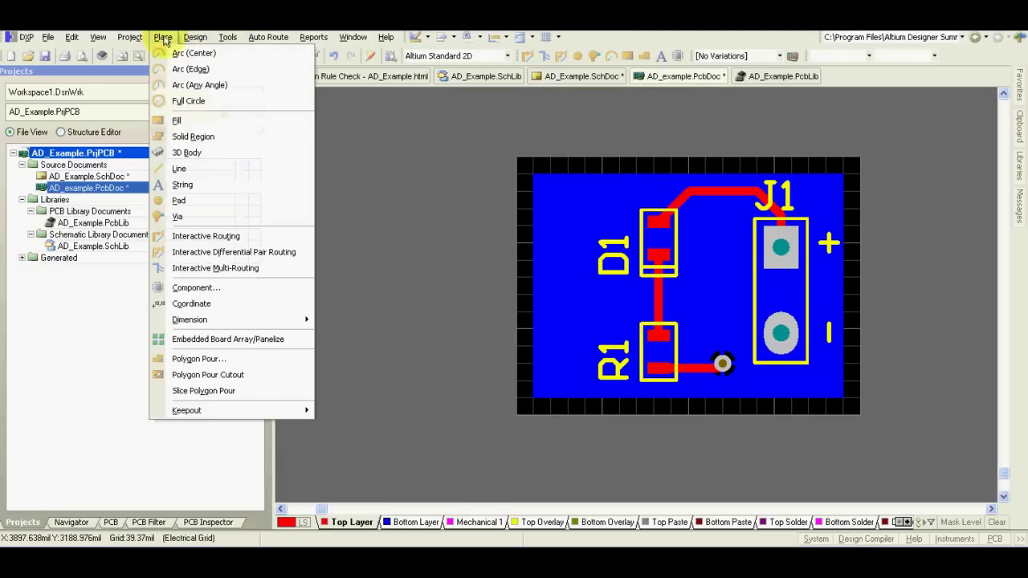
pyautogui.click(181, 184)
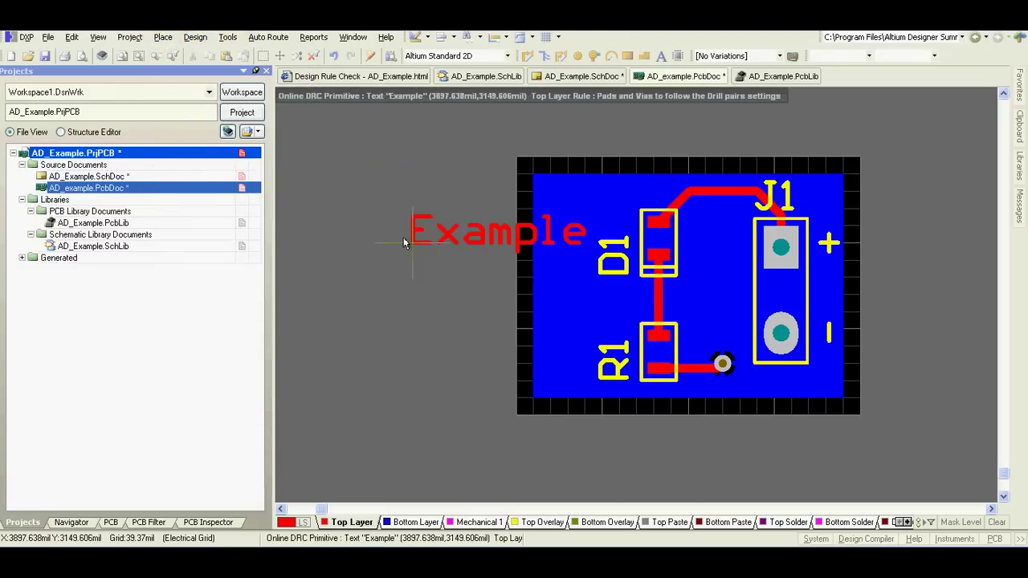
pyautogui.click(450, 189)
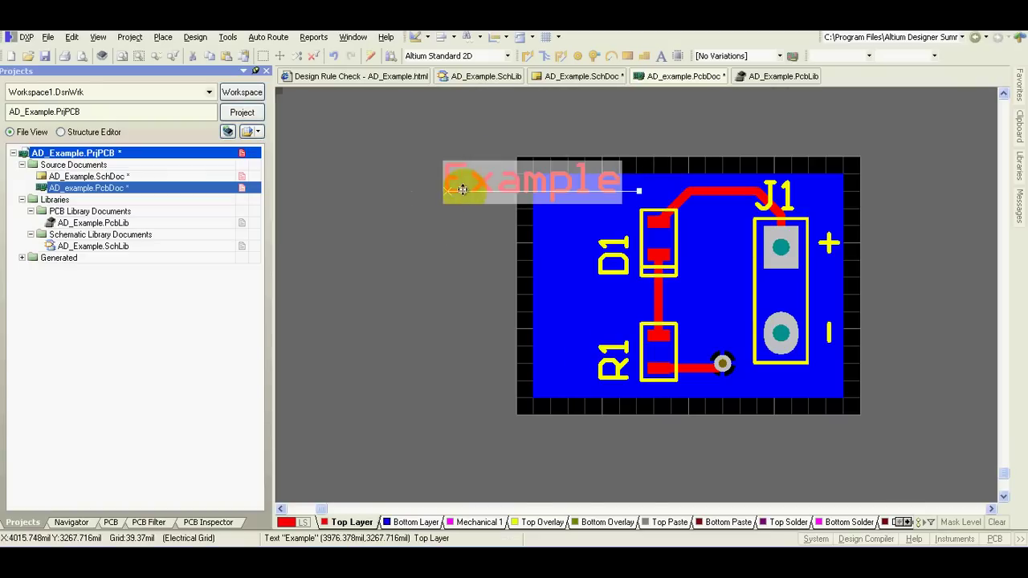
# - Assign the Example string to the Top Overlay layer and position it inside the board's upper-left corner
pyautogui.press('Tab')
pyautogui.click(522, 254)
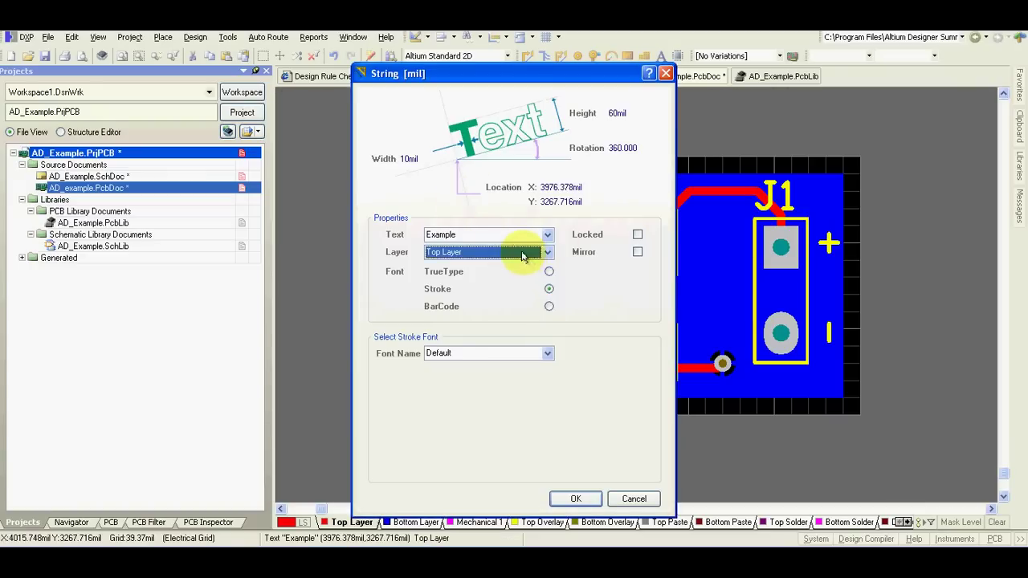
pyautogui.click(522, 253)
pyautogui.click(514, 291)
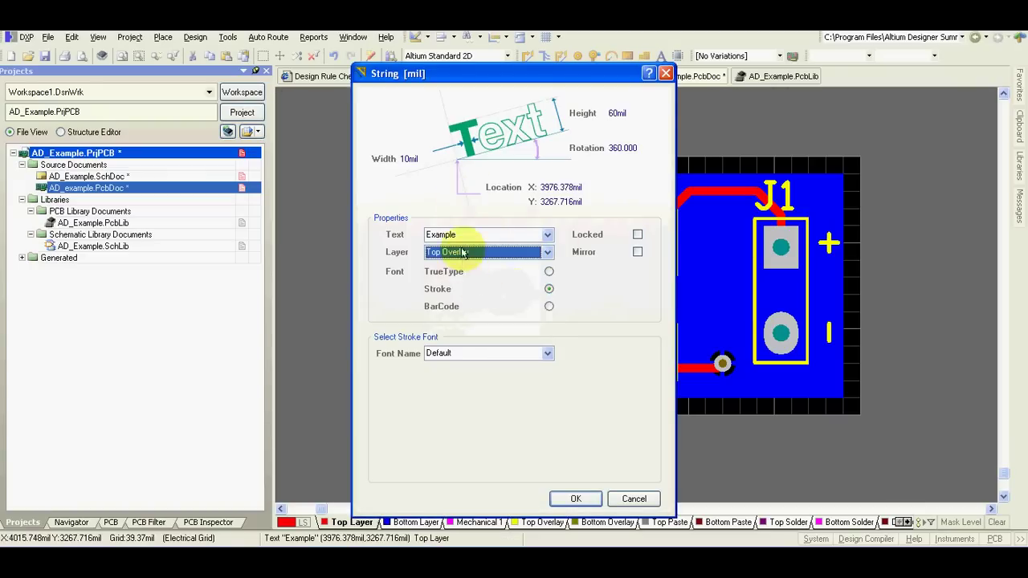
pyautogui.click(573, 499)
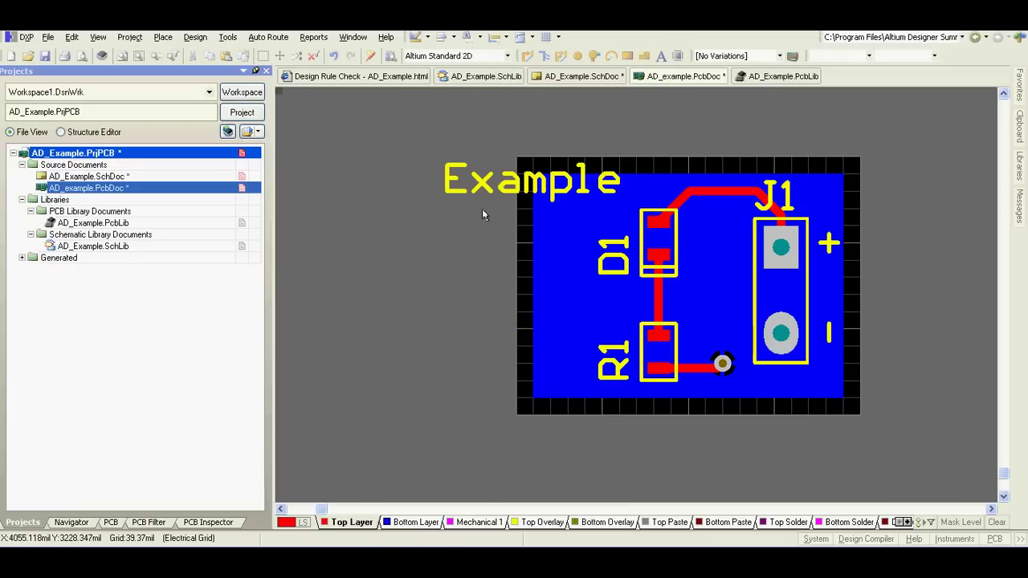
pyautogui.moveTo(482, 209); pyautogui.dragTo(538, 199)
pyautogui.click(537, 522)
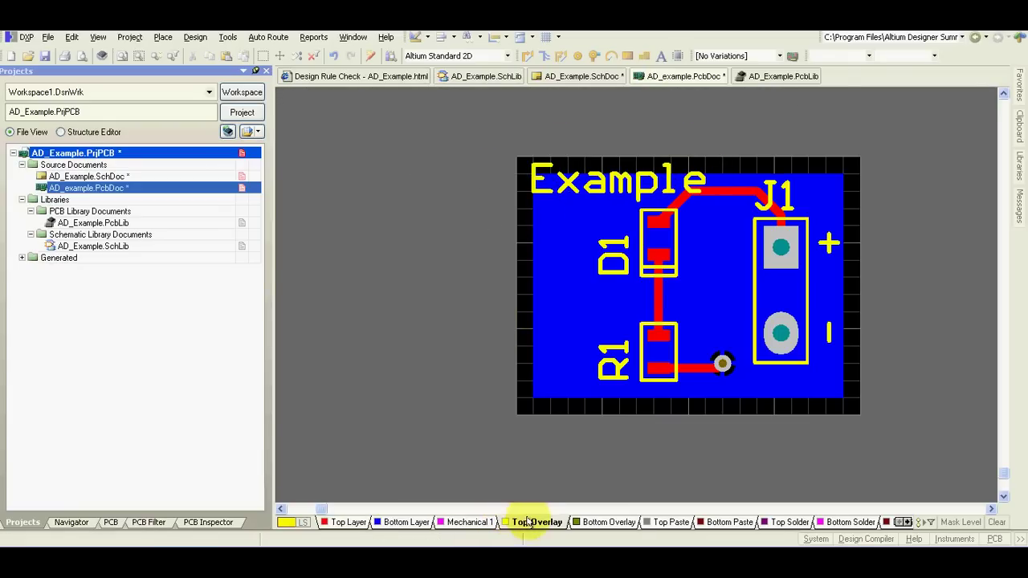
pyautogui.click(163, 37)
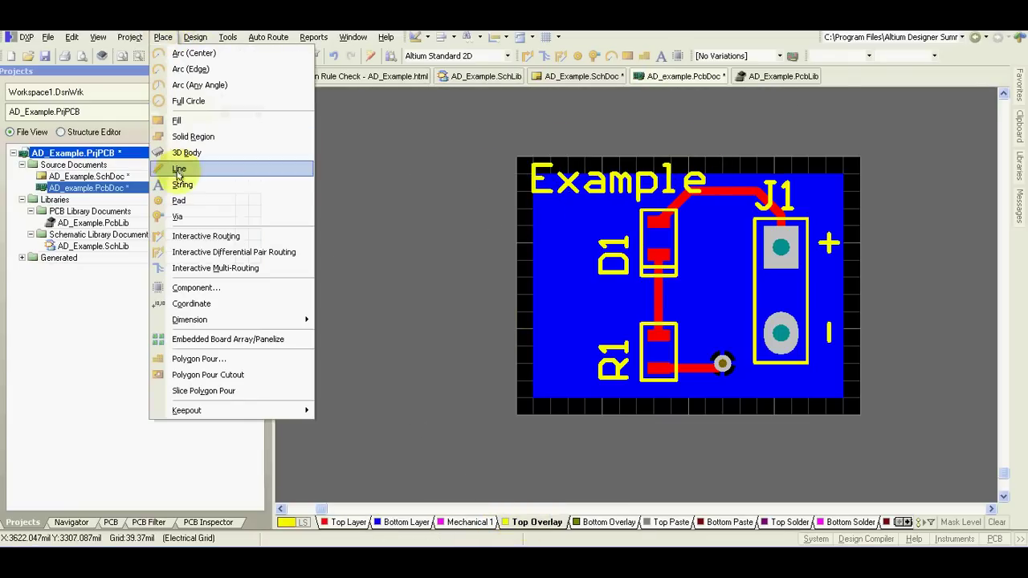
pyautogui.click(222, 211)
pyautogui.rightClick(384, 246)
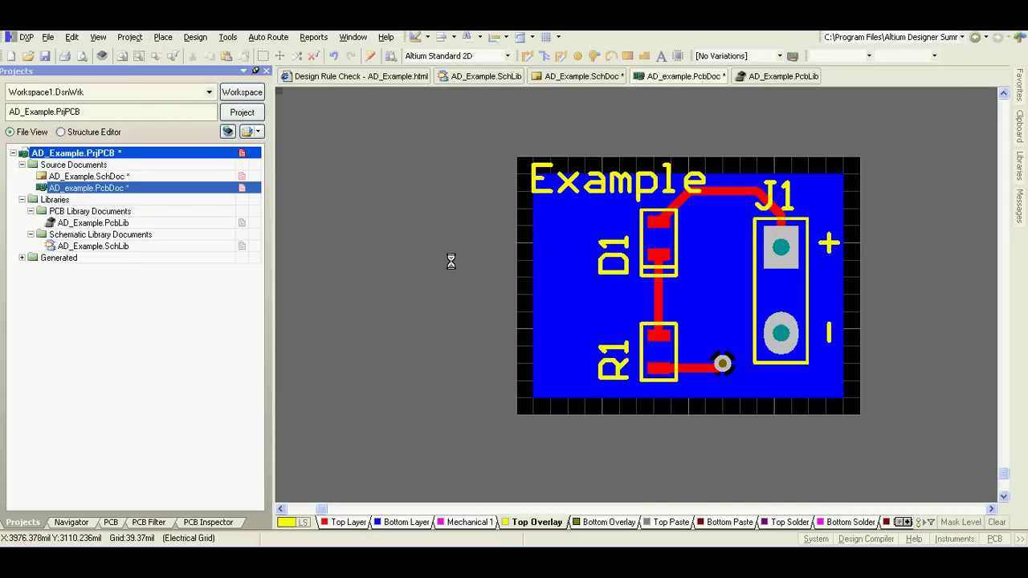
# - Draw a closed rectangular line outline about 591 mil high along the board edges on the Mechanical 1 layer
pyautogui.click(469, 522)
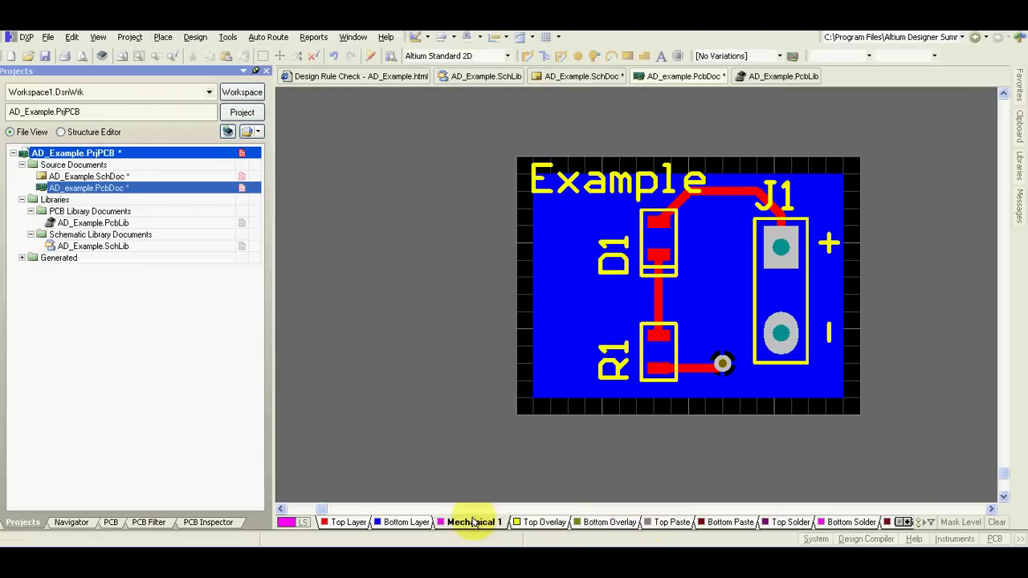
pyautogui.click(163, 37)
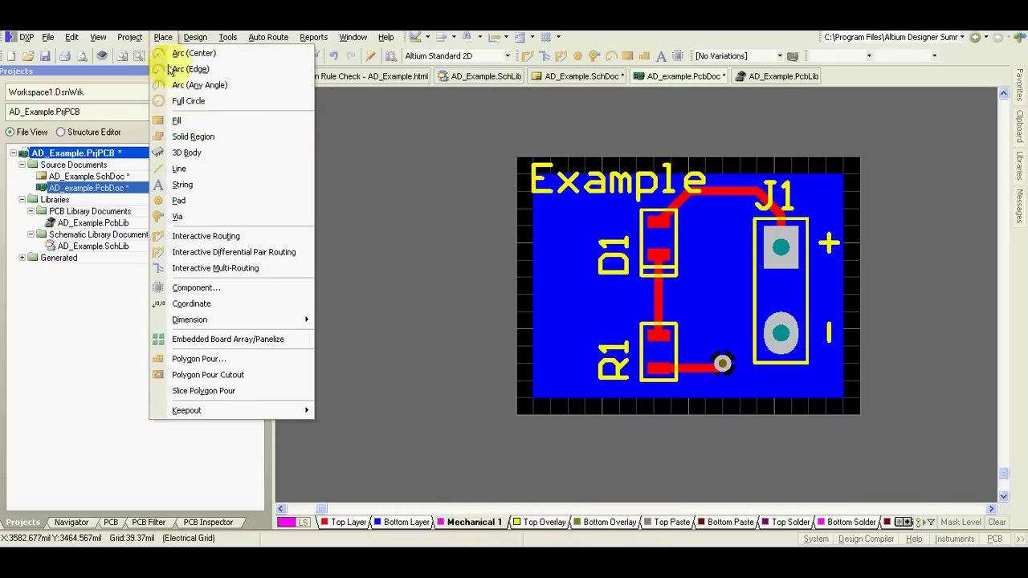
pyautogui.click(172, 169)
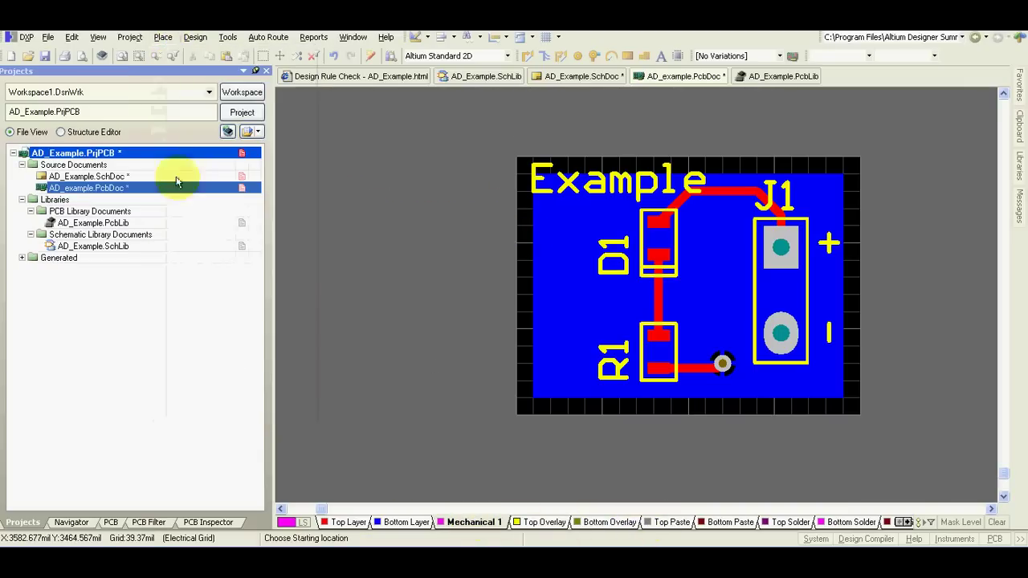
pyautogui.click(516, 159)
pyautogui.click(516, 416)
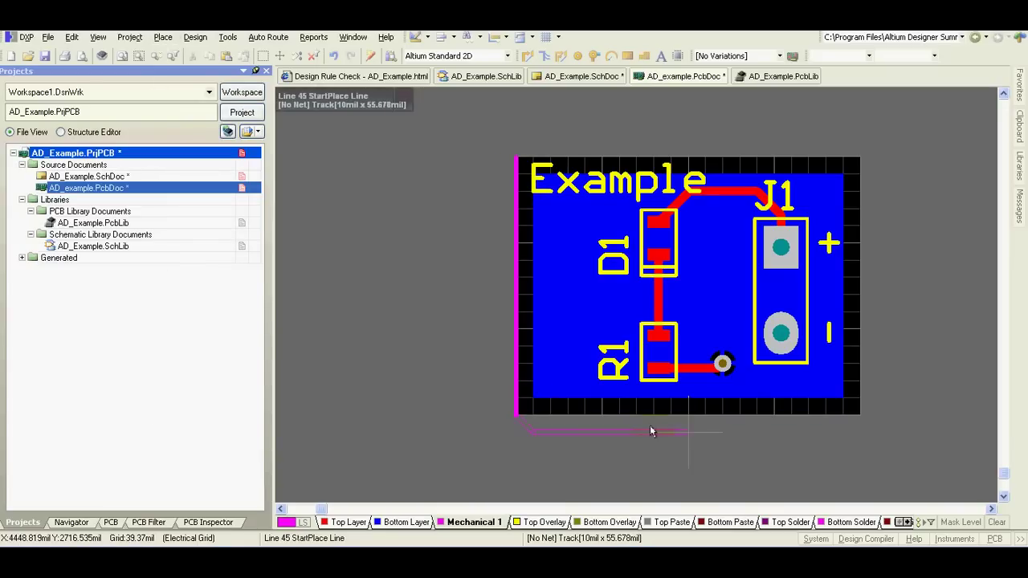
pyautogui.click(859, 415)
pyautogui.click(859, 415)
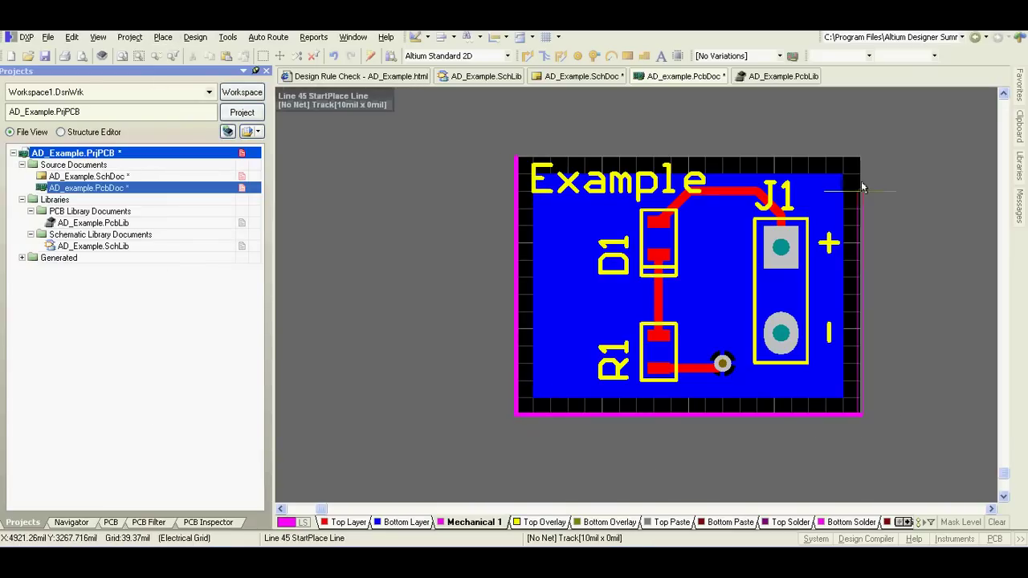
pyautogui.click(860, 158)
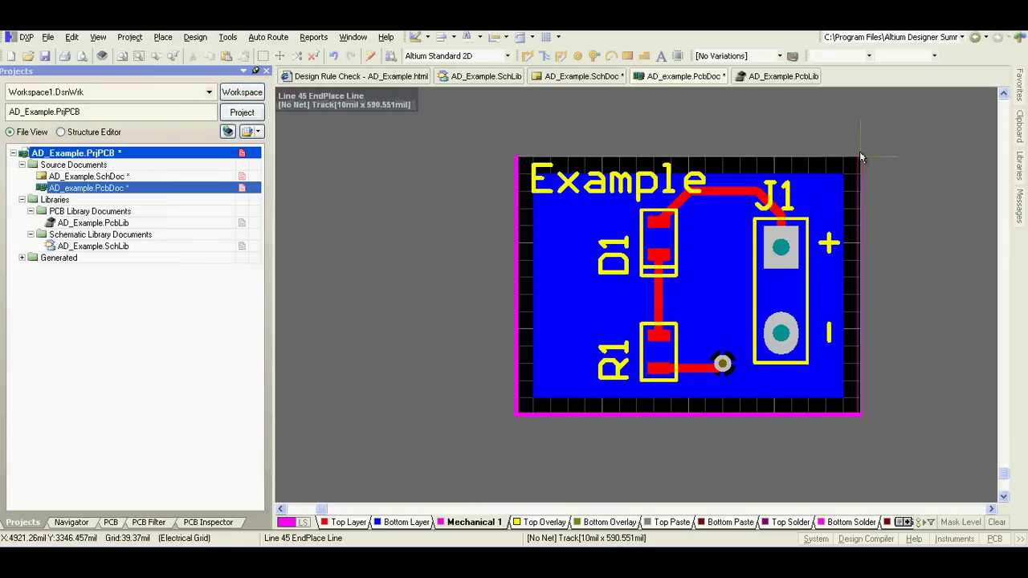
pyautogui.click(517, 156)
pyautogui.press('Escape')
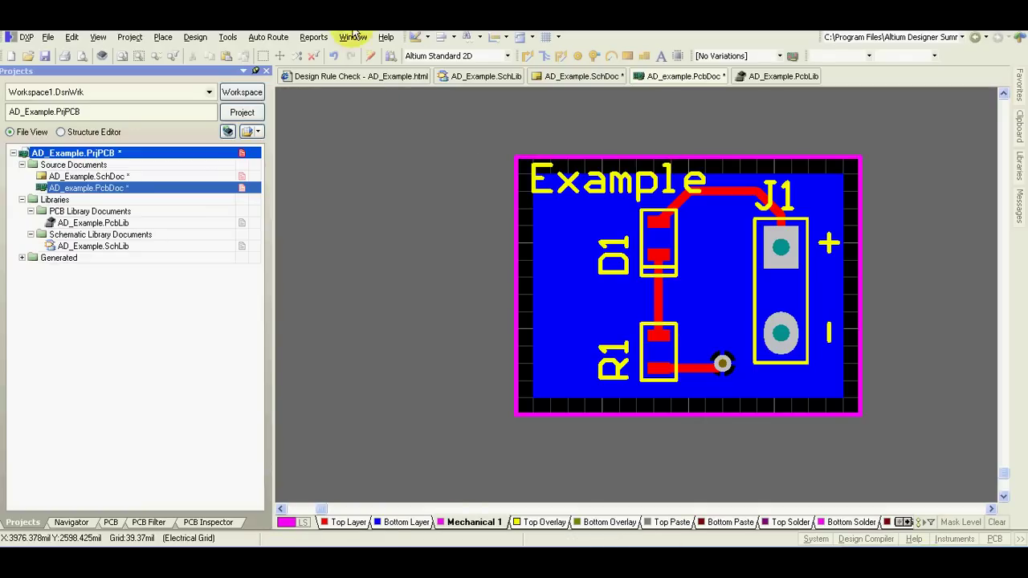
# - Run the design rule check on the board and review the report's warnings and rule violations
pyautogui.click(228, 37)
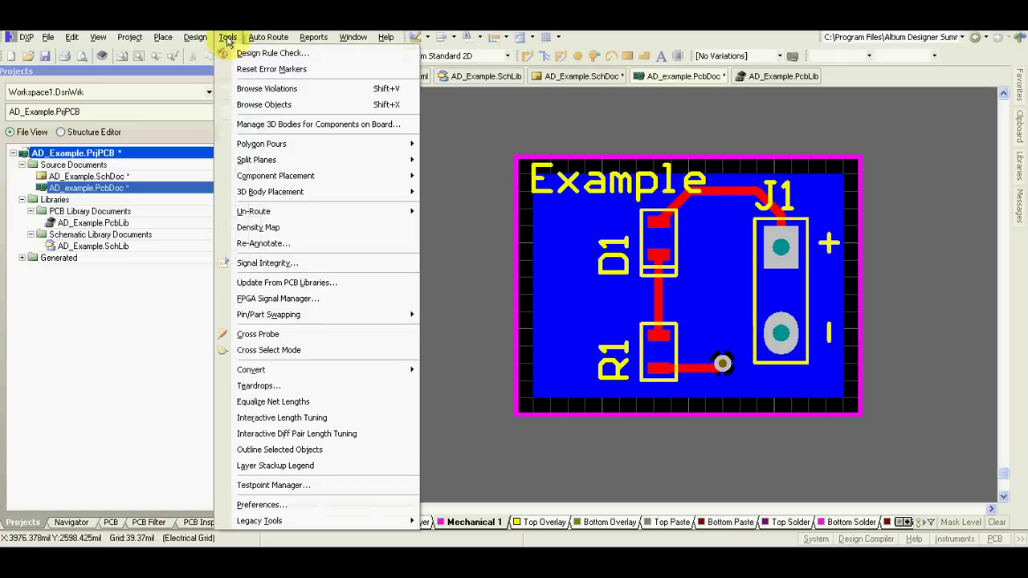
pyautogui.click(237, 56)
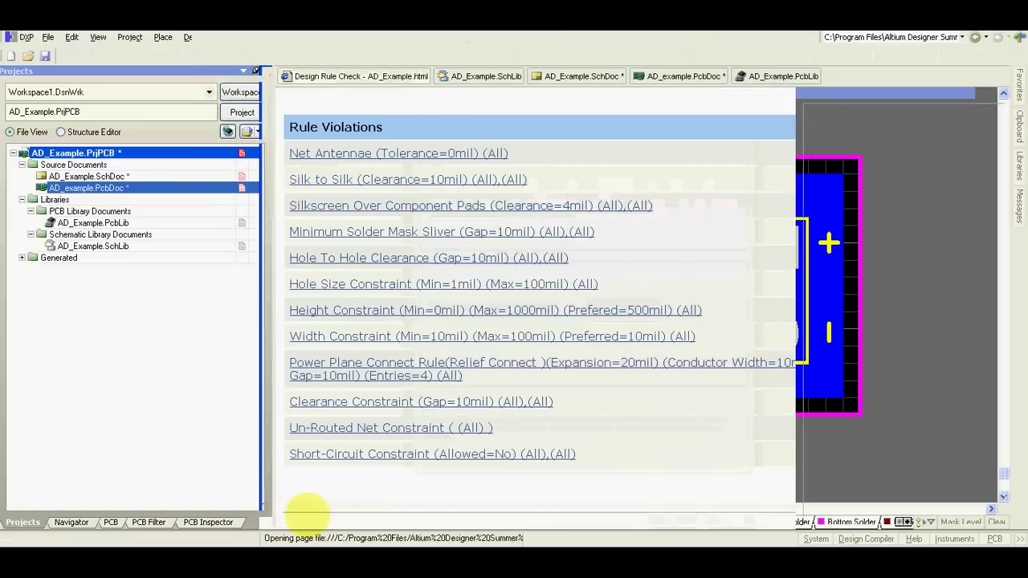
pyautogui.scroll(3, 675, 168)
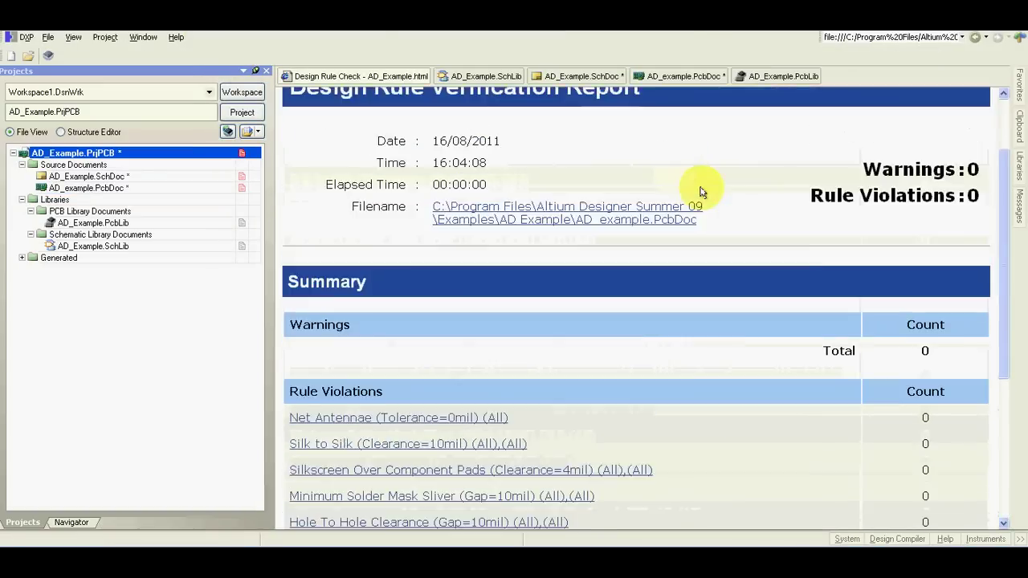
pyautogui.scroll(1, 700, 191)
pyautogui.scroll(-1, 779, 301)
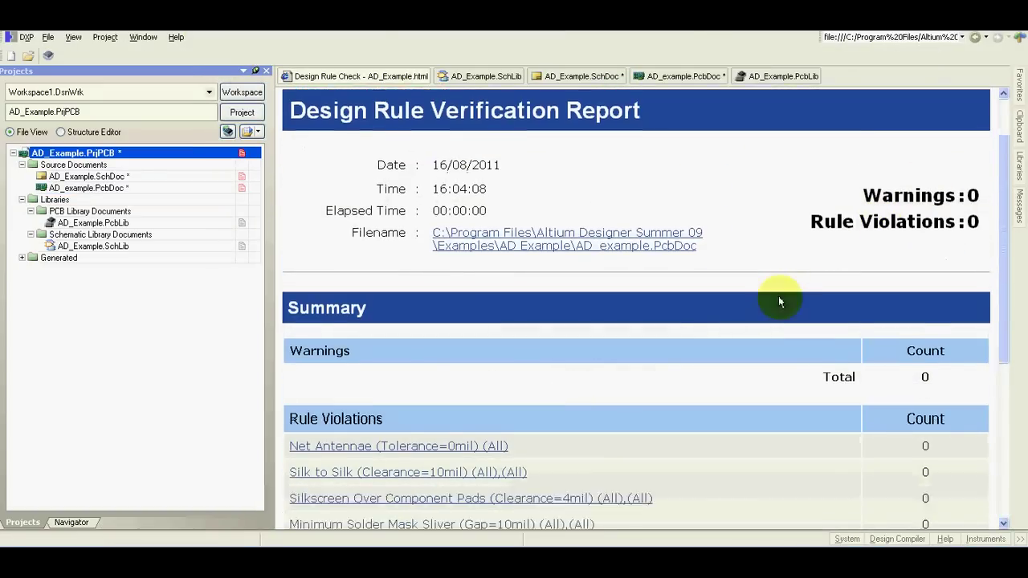
pyautogui.scroll(-4, 778, 302)
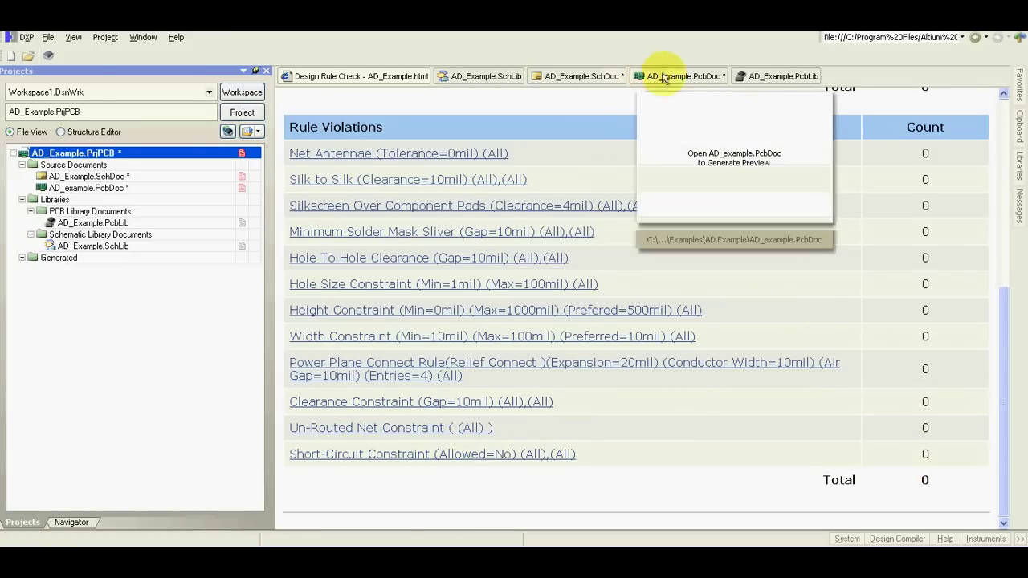
# - Return to AD_example.PcbDoc and add a new output job file to the project
pyautogui.click(722, 77)
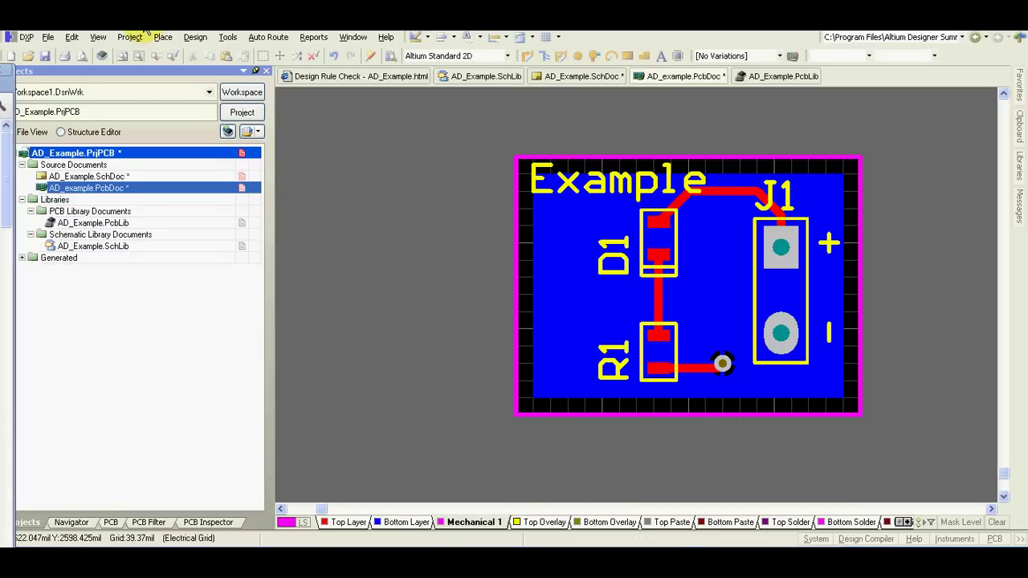
pyautogui.click(49, 38)
pyautogui.moveTo(141, 53)
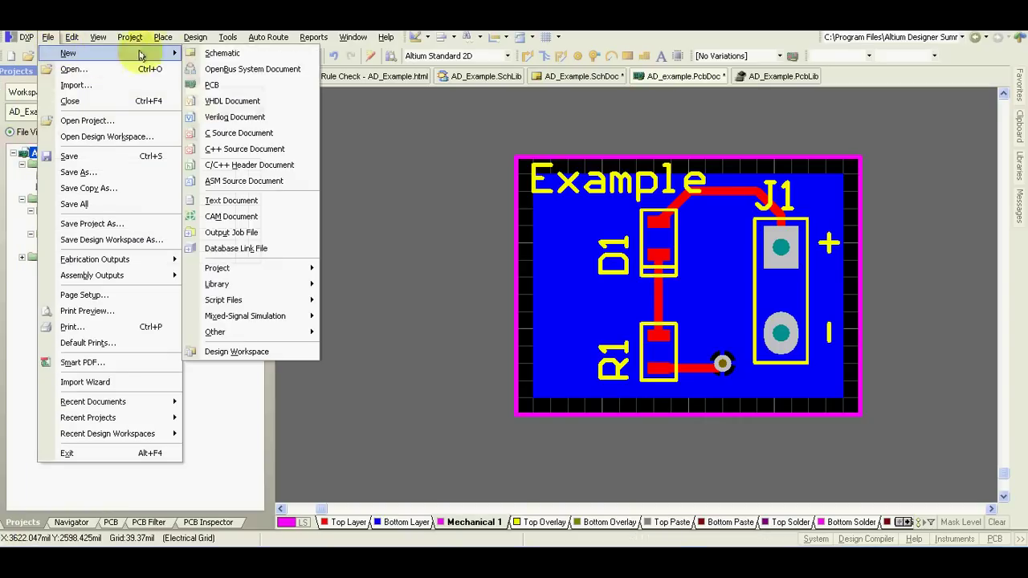
pyautogui.click(226, 232)
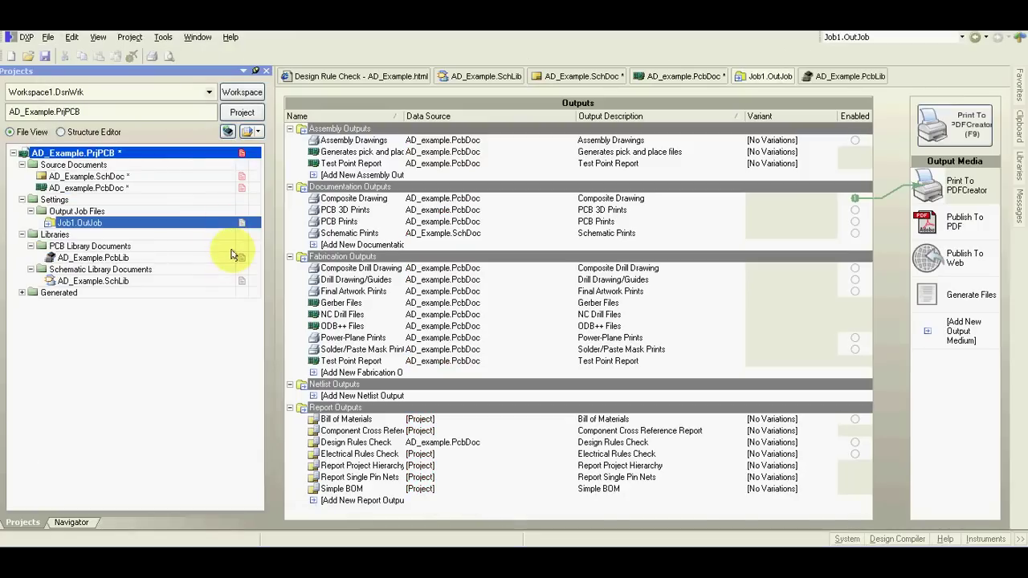
# - Delete the pick and place files and Test Point Report entries from the job's Assembly Outputs
pyautogui.click(343, 154)
pyautogui.keyDown('shift'); pyautogui.click(343, 163); pyautogui.keyUp('shift')
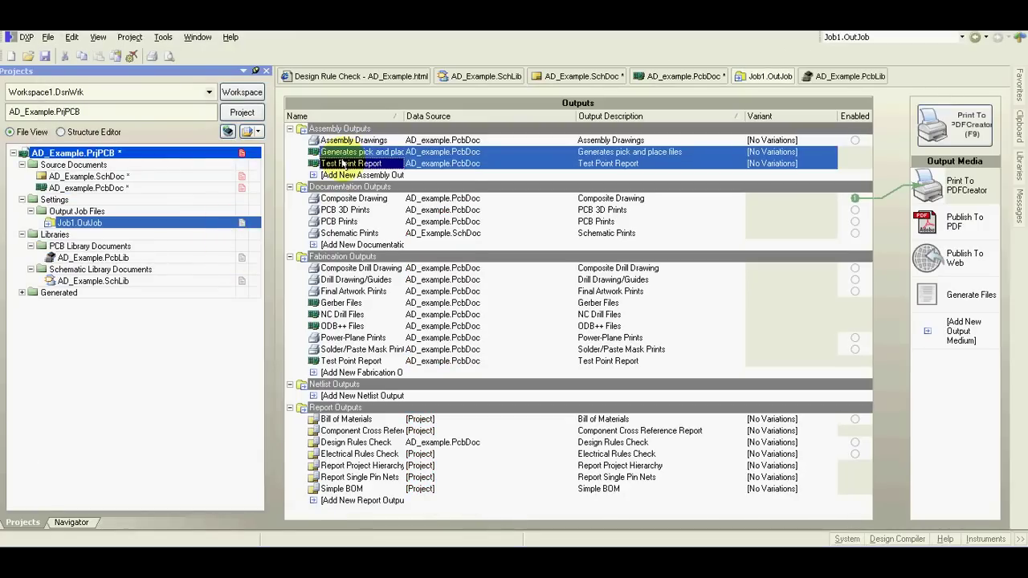
pyautogui.rightClick(344, 161)
pyautogui.click(367, 231)
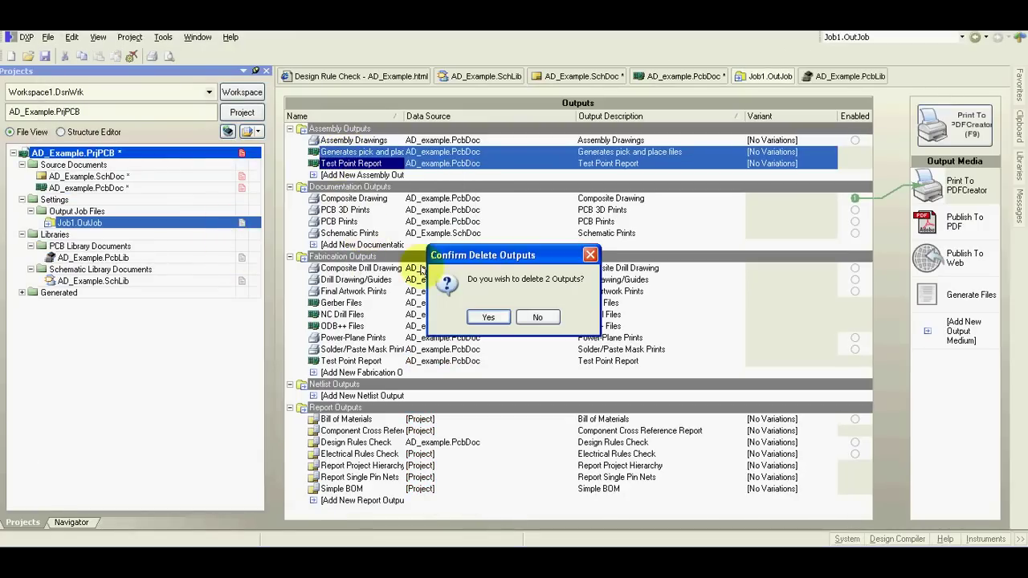
pyautogui.click(488, 317)
# - Set the scale mode of the Assembly Drawings page setup to Scaled Print
pyautogui.rightClick(361, 144)
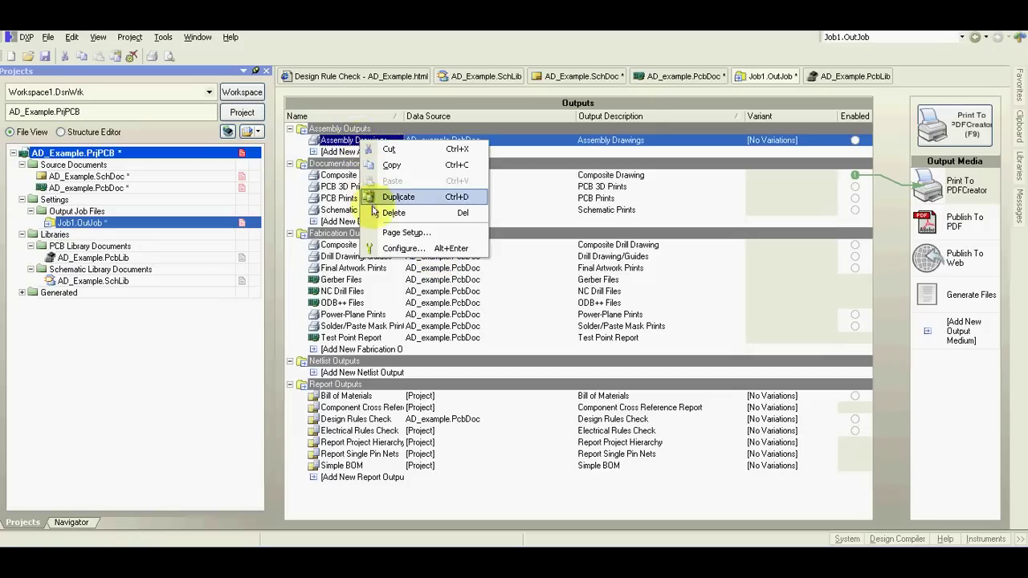
pyautogui.click(376, 231)
pyautogui.click(662, 207)
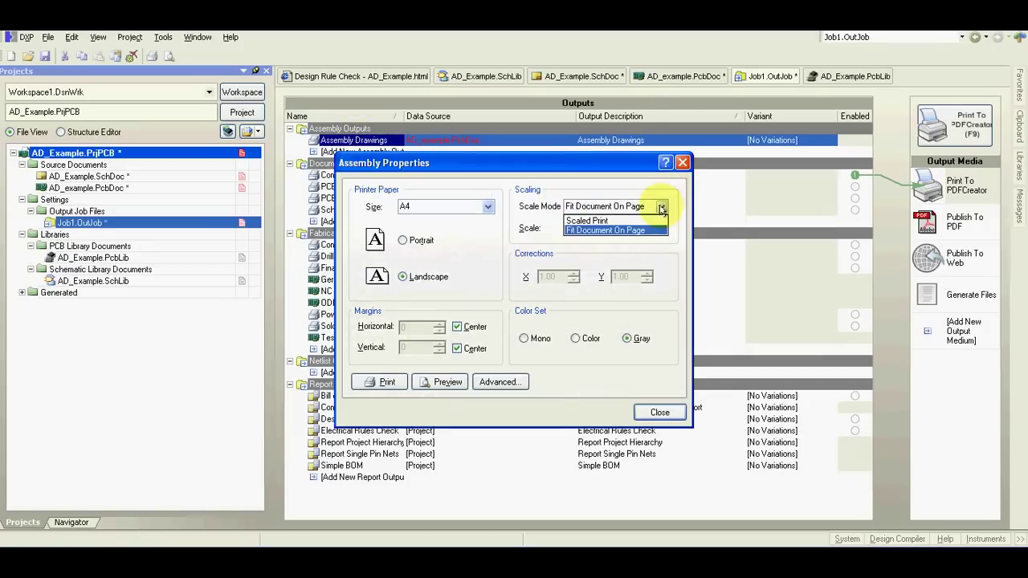
pyautogui.click(651, 219)
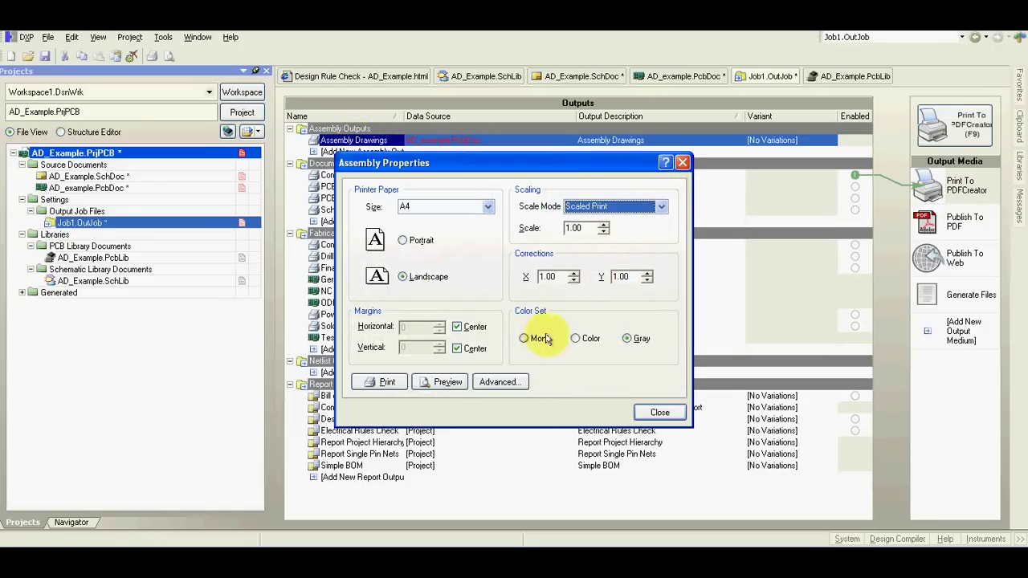
pyautogui.click(659, 412)
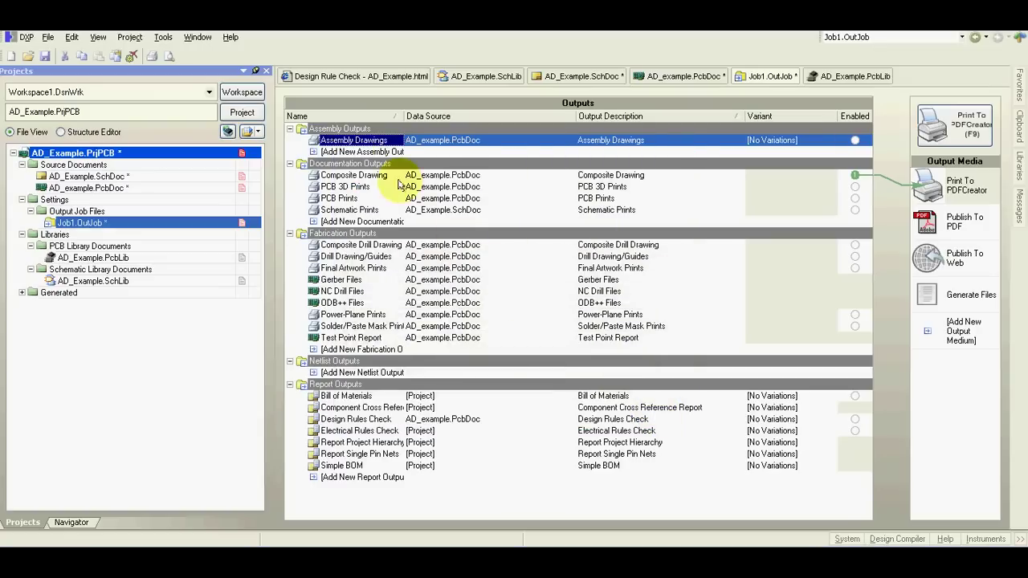
# - Remove the Top Layer and Multi-Layer from the Top Assembly Drawing printout in the Assembly Drawings configuration
pyautogui.rightClick(325, 141)
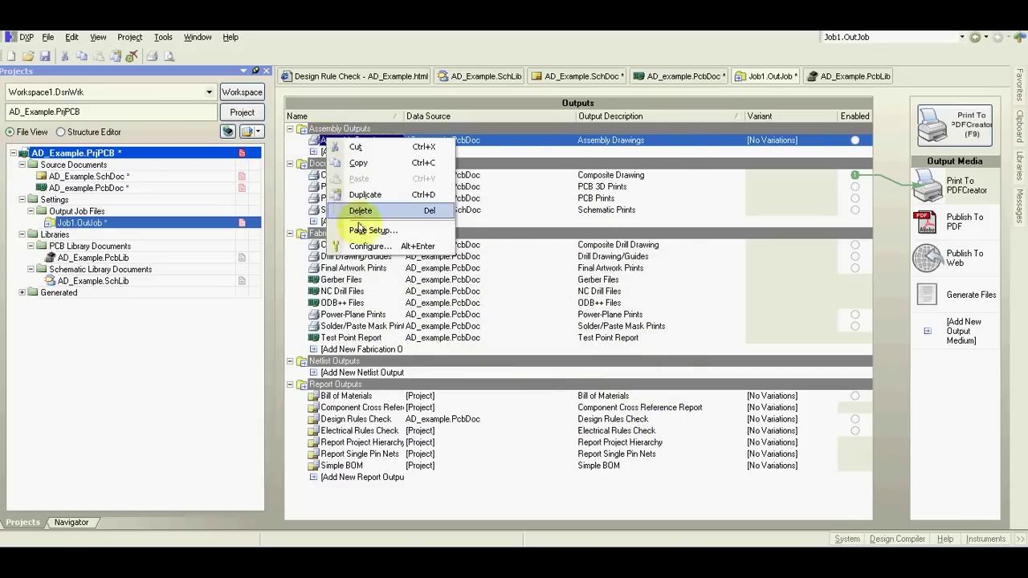
pyautogui.click(368, 244)
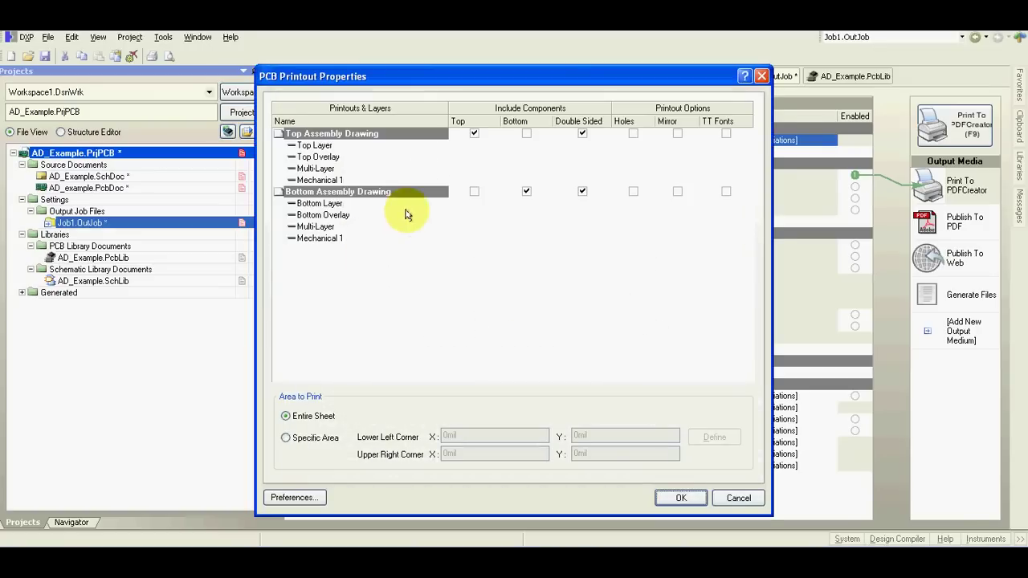
pyautogui.click(325, 147)
pyautogui.rightClick(324, 146)
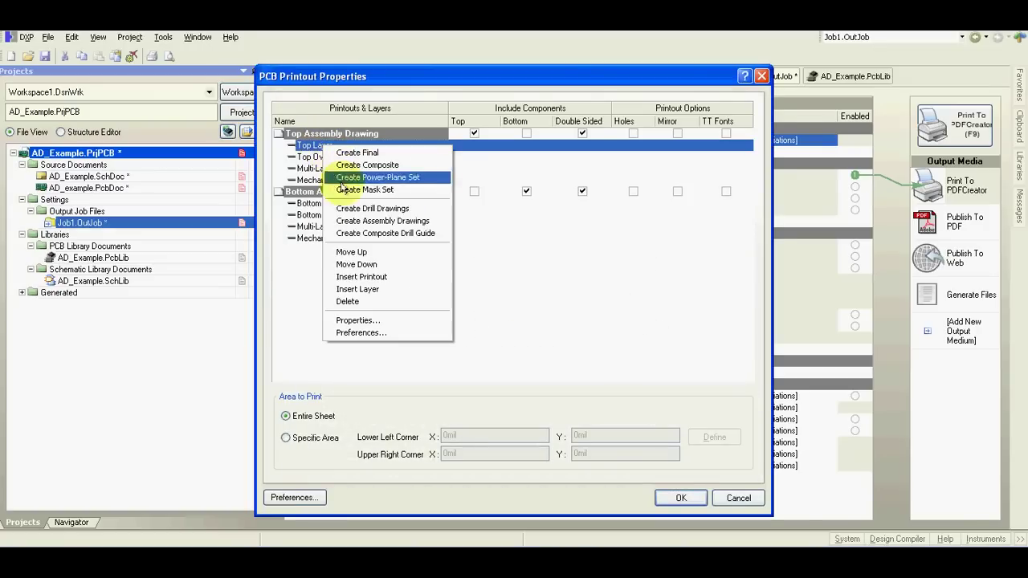
pyautogui.click(348, 301)
pyautogui.click(488, 316)
pyautogui.click(321, 157)
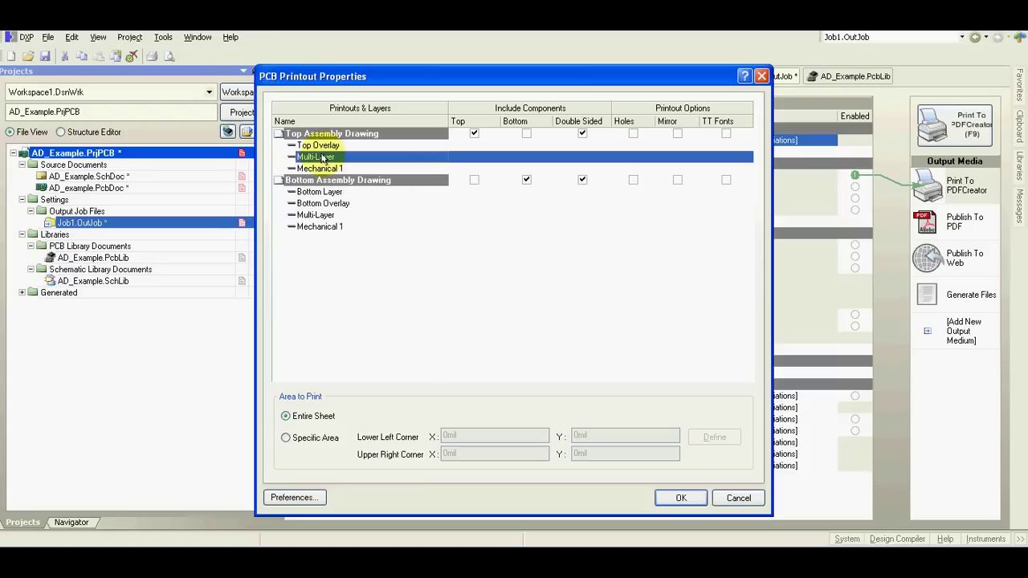
pyautogui.rightClick(322, 157)
pyautogui.click(362, 311)
pyautogui.click(486, 316)
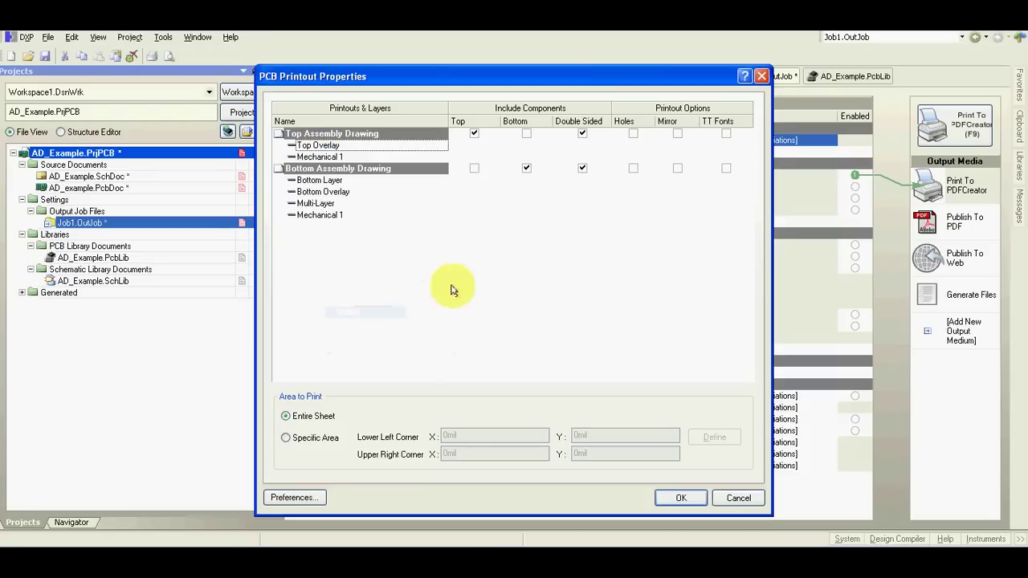
# - Delete the Bottom Assembly Drawing printout from the Assembly Drawings configuration and accept the printout properties
pyautogui.click(275, 170)
pyautogui.rightClick(275, 171)
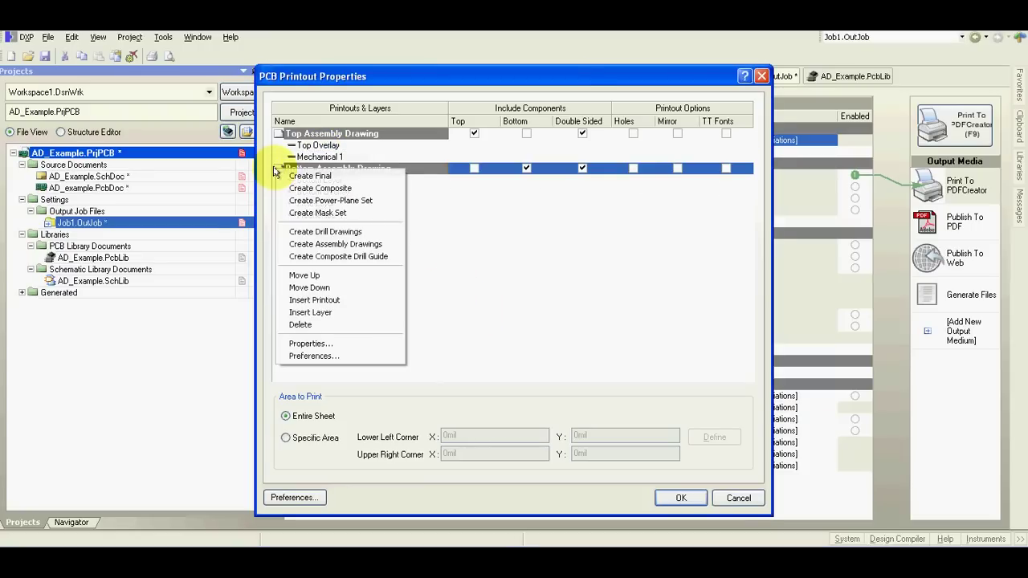
pyautogui.click(304, 327)
pyautogui.click(486, 318)
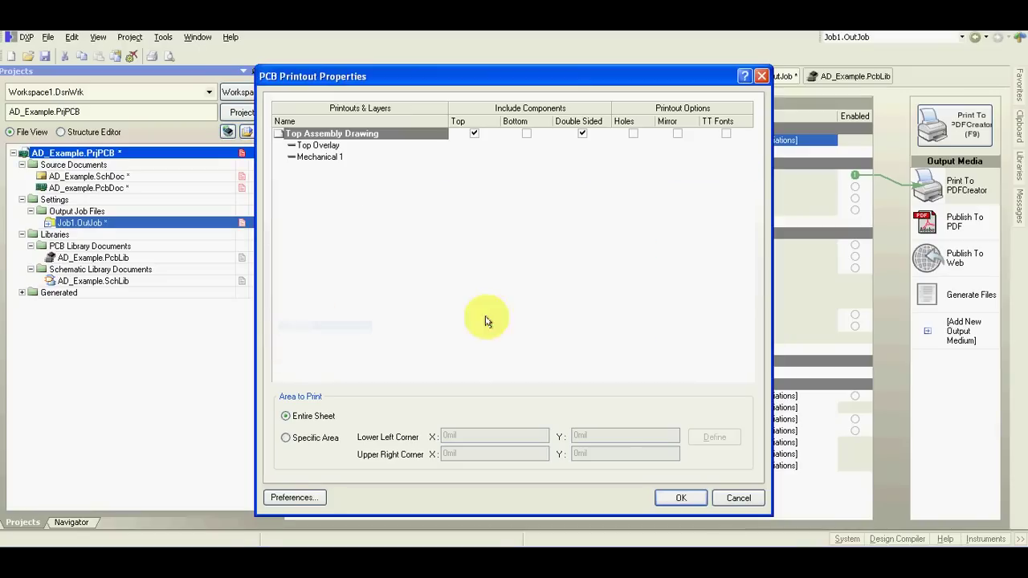
pyautogui.click(678, 498)
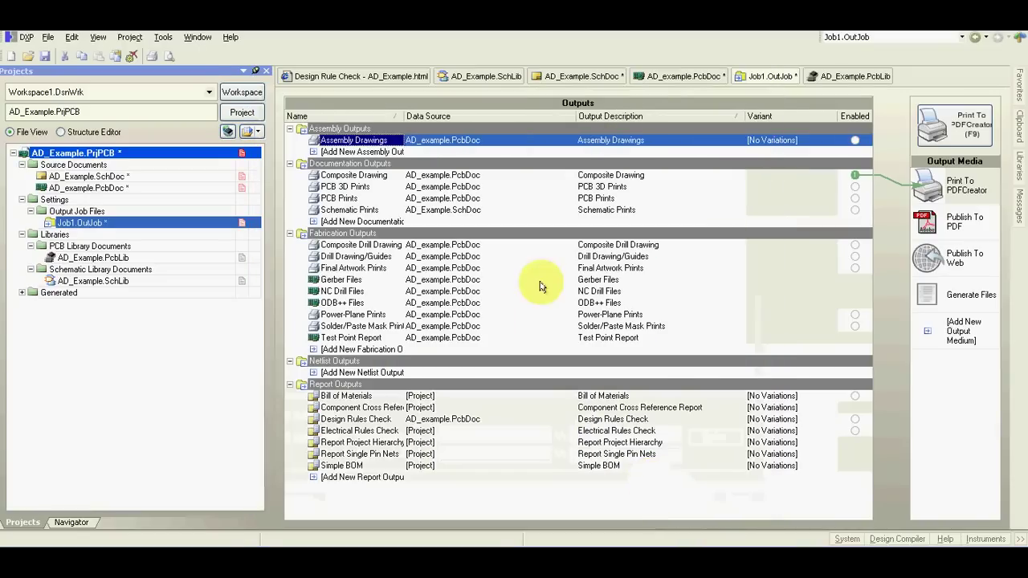
# - Add a second Assembly Drawings output sourced from AD_example.PcbDoc and name it for the TOP and BOTTOM layers
pyautogui.click(318, 153)
pyautogui.moveTo(347, 159)
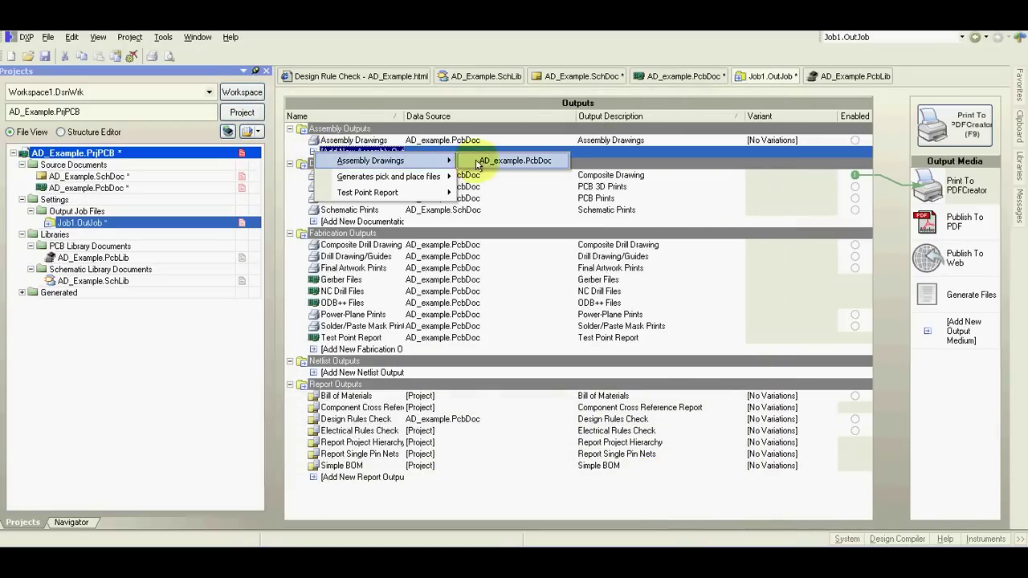
pyautogui.click(482, 159)
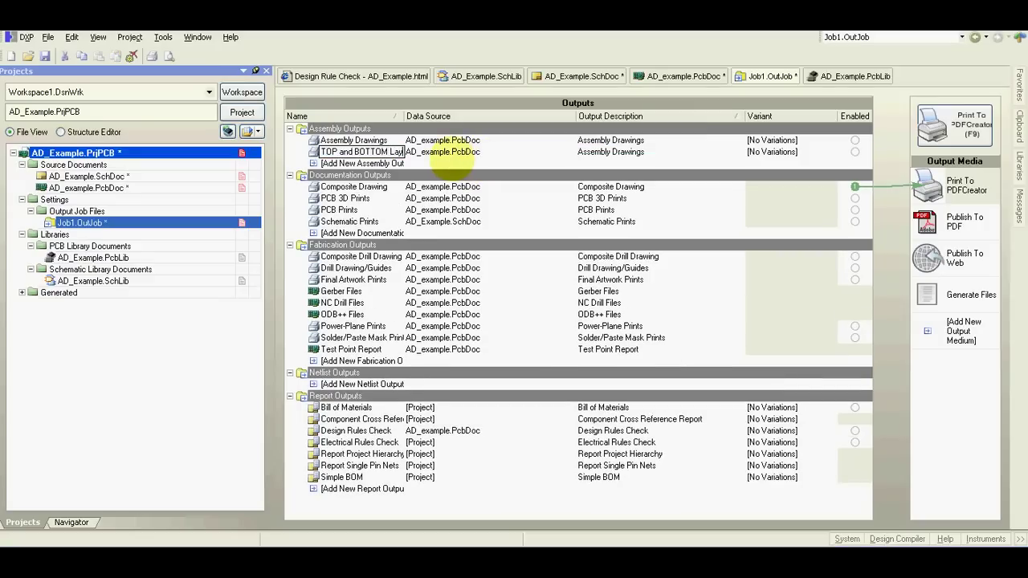
pyautogui.press('Return')
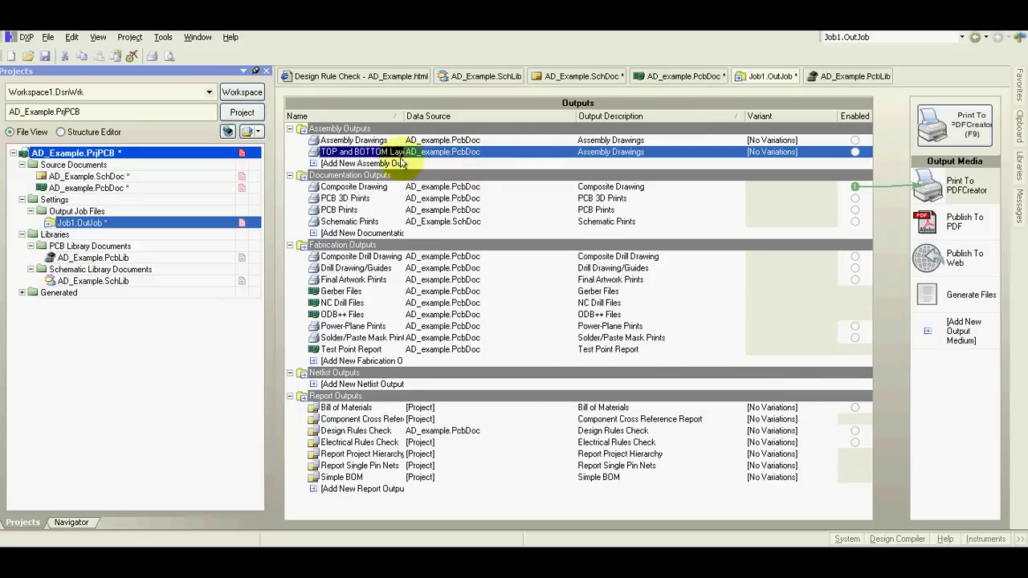
# - Set the scale mode to Scaled Print in the page setup of the TOP and BOTTOM layers output
pyautogui.rightClick(380, 157)
pyautogui.click(410, 246)
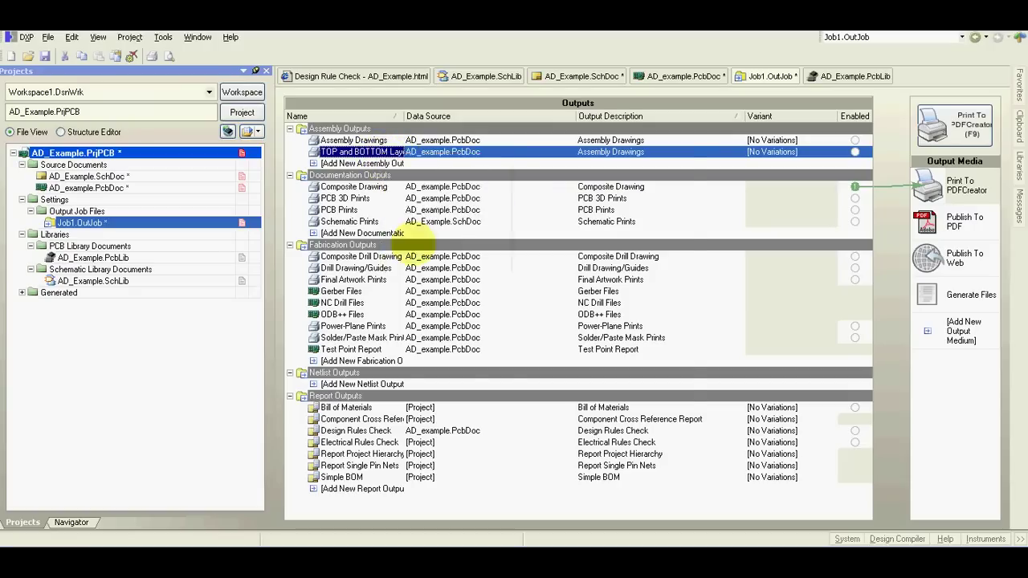
pyautogui.click(523, 338)
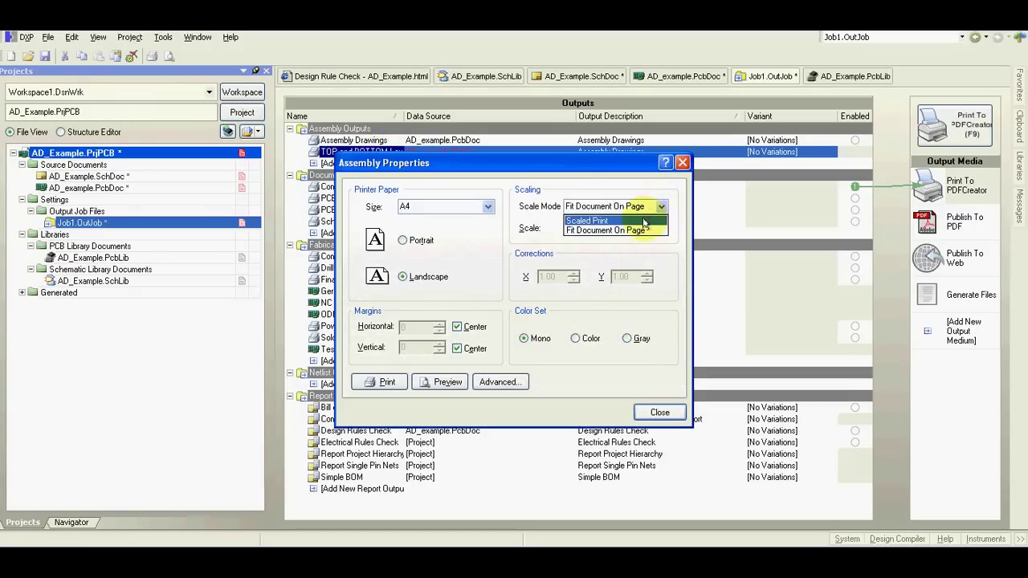
pyautogui.click(644, 221)
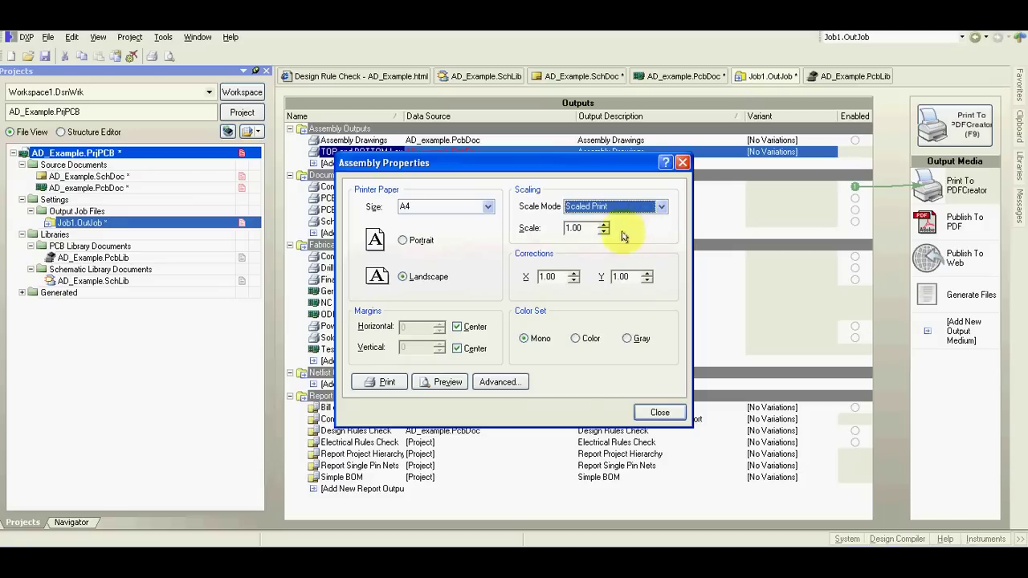
pyautogui.click(660, 413)
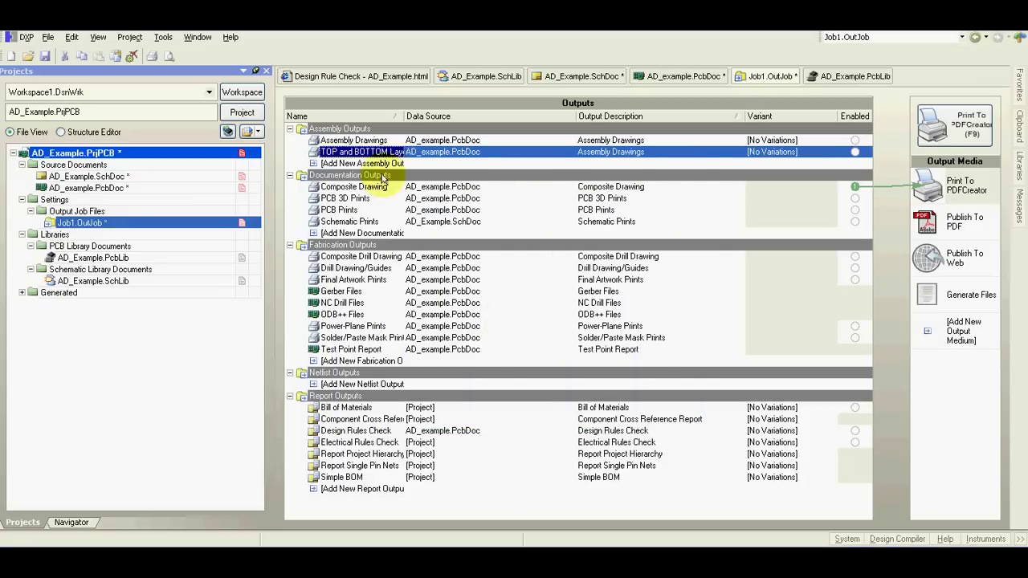
# - Remove the Top Overlay and Multi-Layer from the Top Assembly Drawing printout of the TOP and BOTTOM layers output
pyautogui.rightClick(359, 153)
pyautogui.click(392, 257)
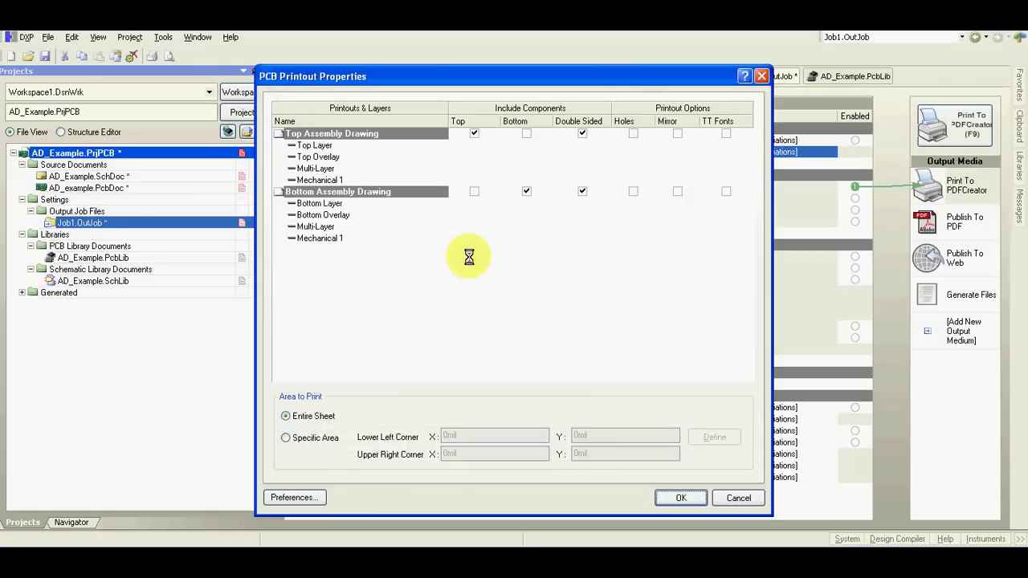
pyautogui.click(325, 156)
pyautogui.keyDown('shift'); pyautogui.click(323, 168); pyautogui.keyUp('shift')
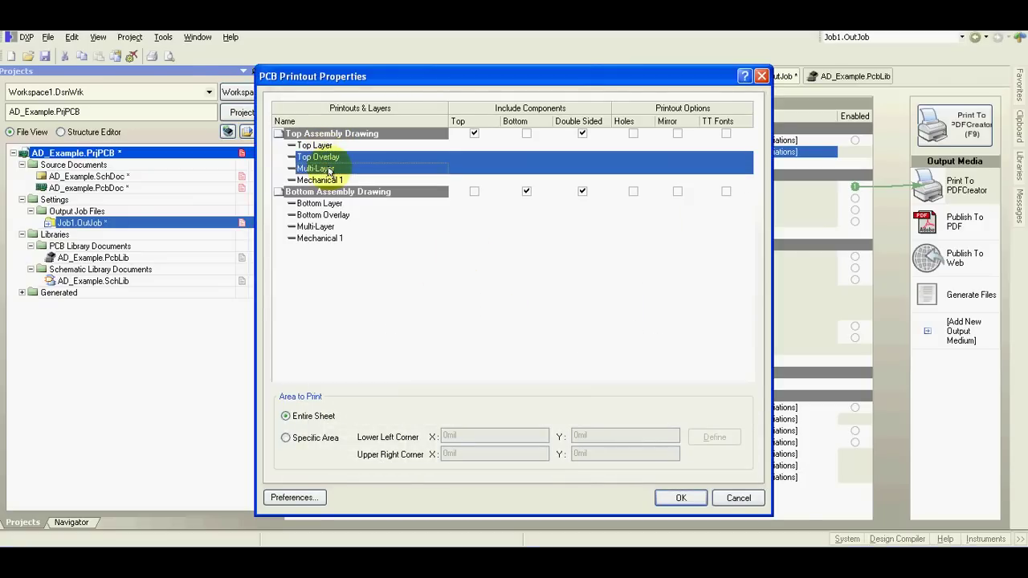
pyautogui.rightClick(329, 168)
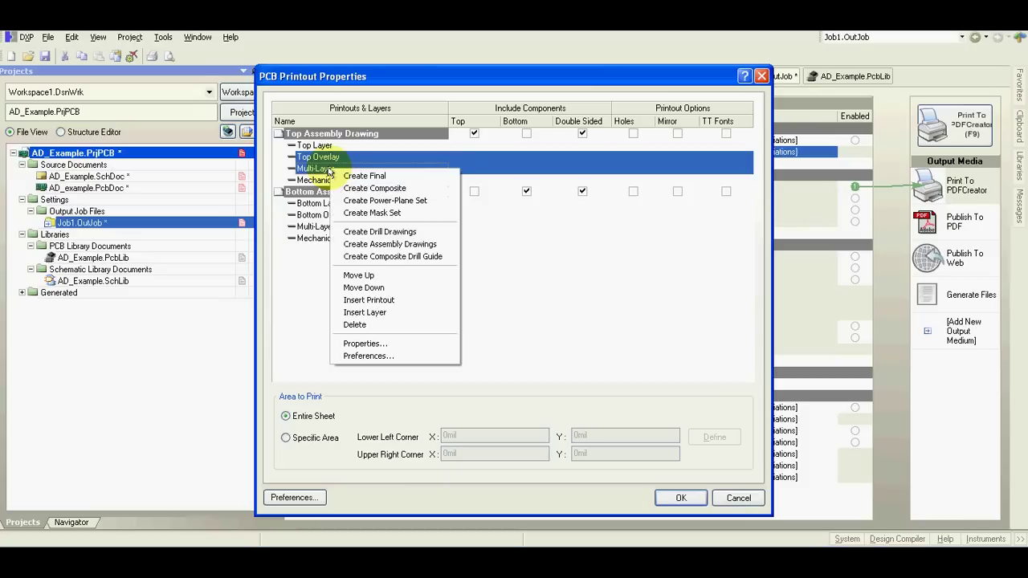
pyautogui.click(360, 325)
pyautogui.click(482, 316)
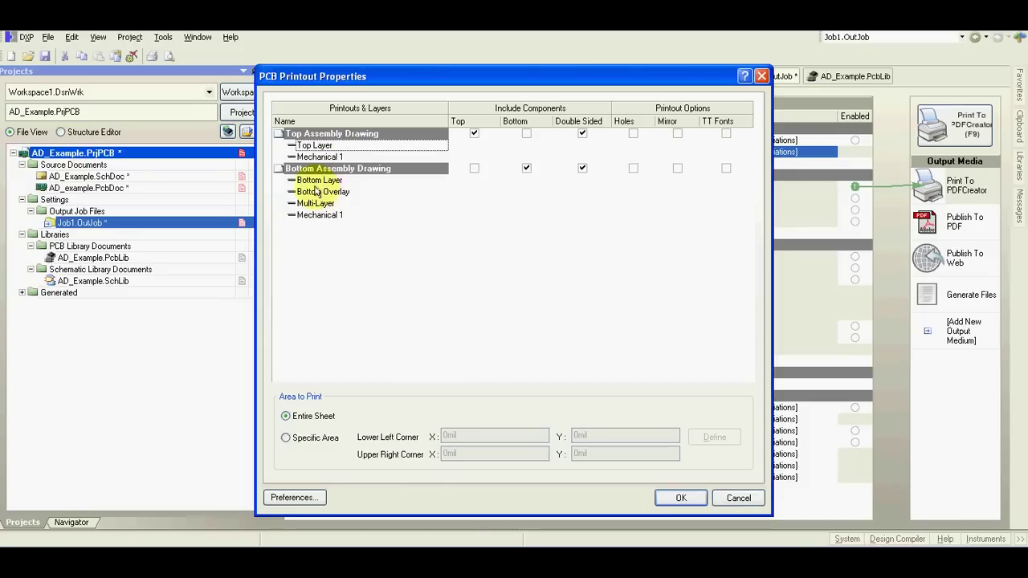
# - Remove the Bottom Overlay and Multi-Layer from the Bottom Assembly Drawing printout
pyautogui.click(316, 192)
pyautogui.keyDown('shift'); pyautogui.click(316, 203); pyautogui.keyUp('shift')
pyautogui.rightClick(317, 206)
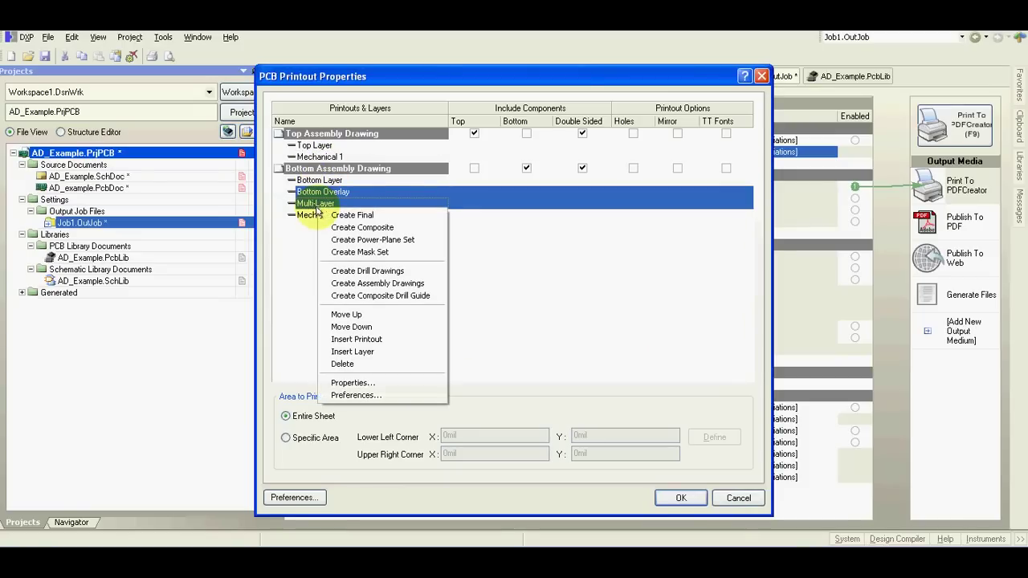
pyautogui.click(343, 364)
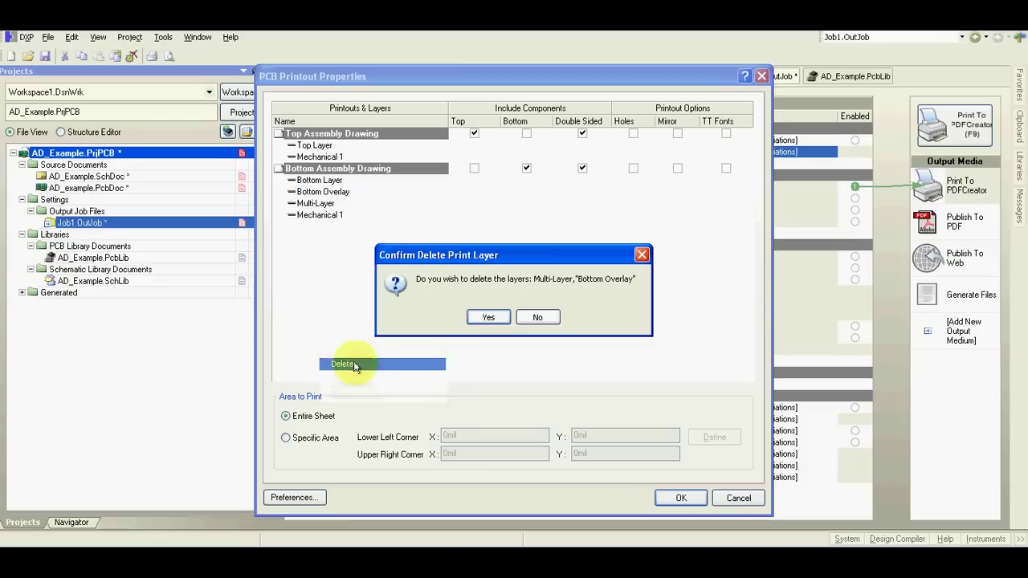
pyautogui.click(488, 318)
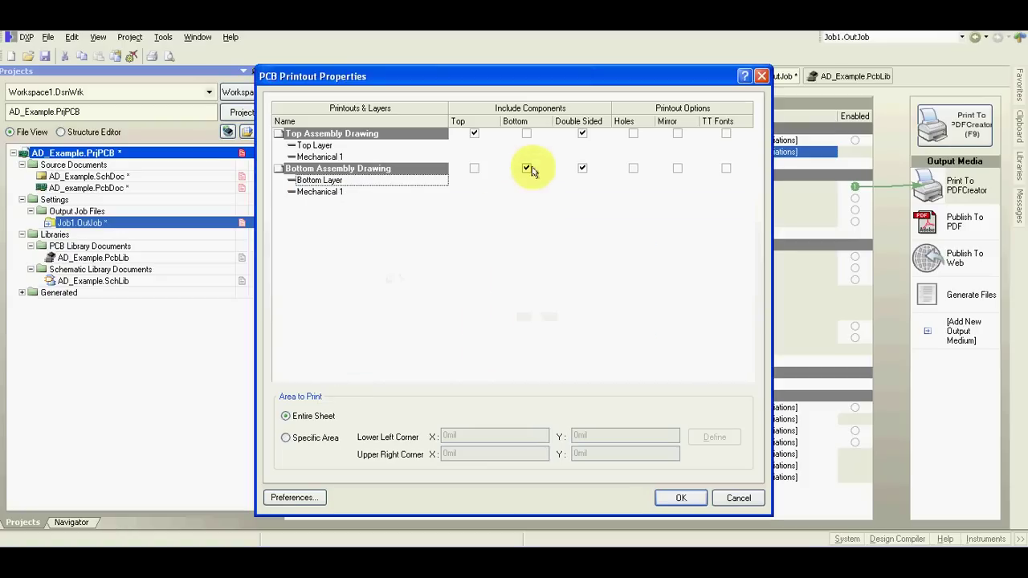
# - Mirror the Bottom Assembly Drawing printout and include holes in both the top and bottom printouts
pyautogui.click(677, 168)
pyautogui.click(633, 134)
pyautogui.click(633, 168)
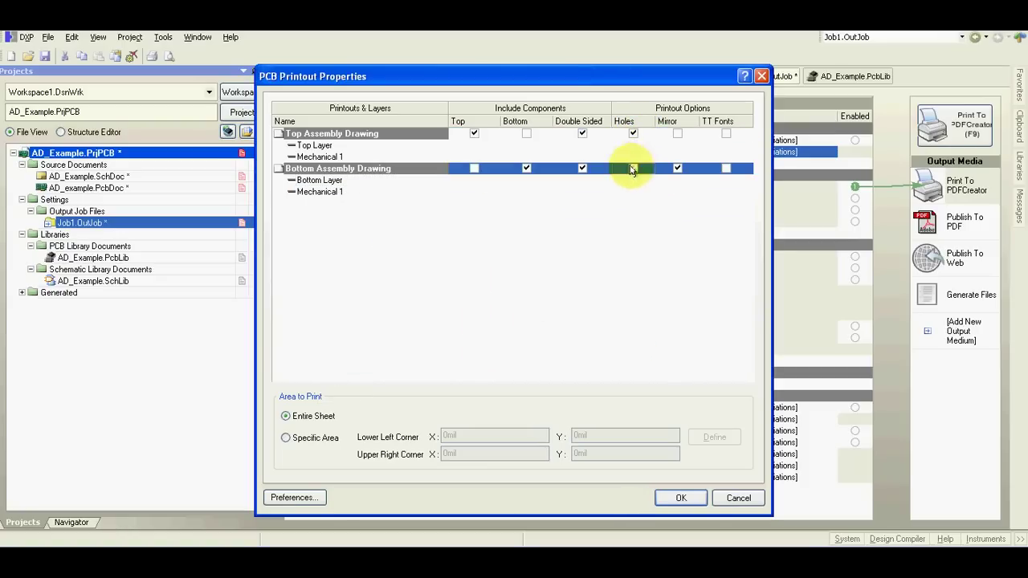
pyautogui.click(633, 167)
# - Set the Top Layer's free primitives, component primitives and other items to print in Full
pyautogui.doubleClick(315, 145)
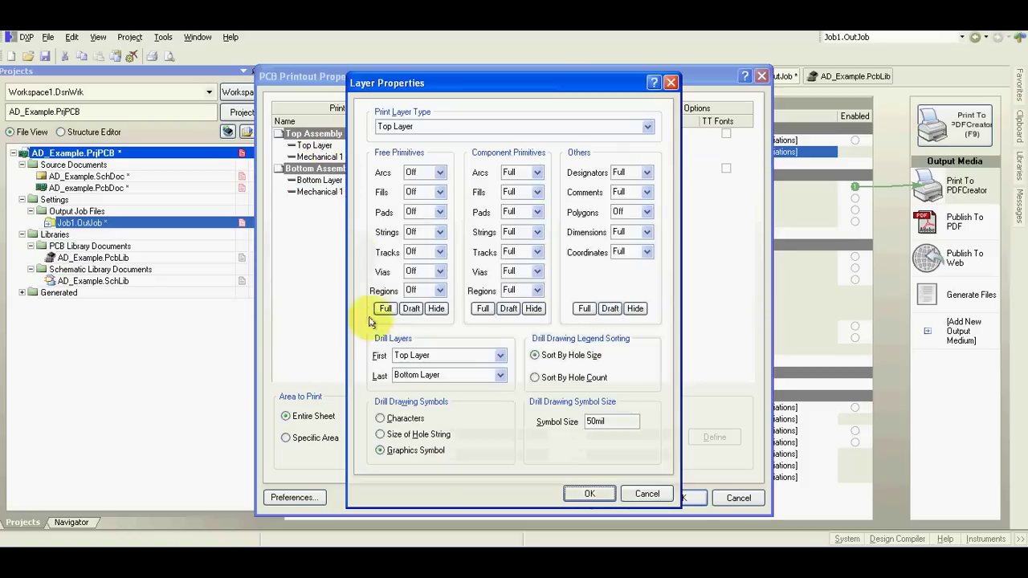
pyautogui.click(483, 309)
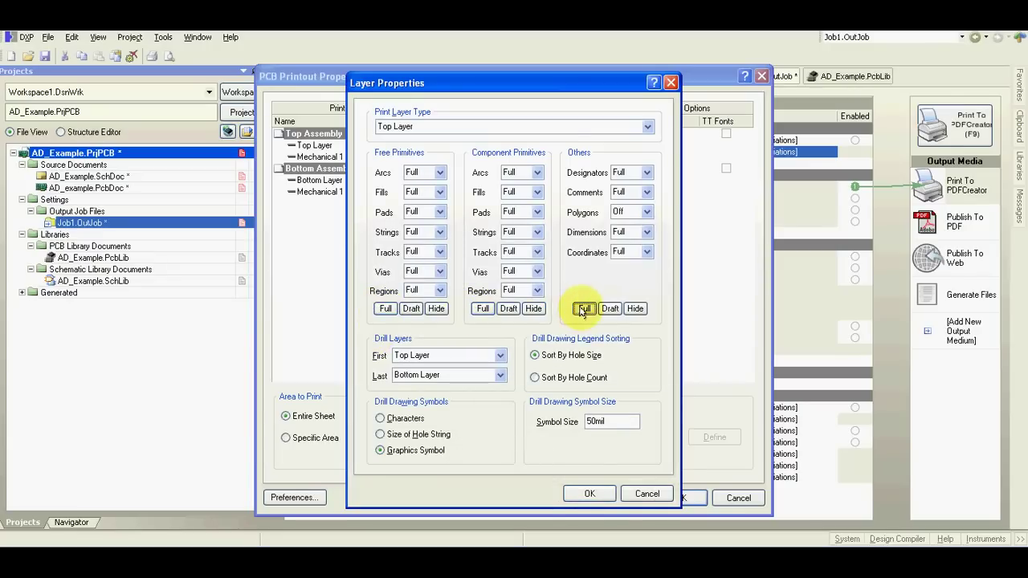
pyautogui.click(588, 493)
# - Set the Bottom Layer's free primitives, component primitives and other items to Full, and accept the printout properties
pyautogui.doubleClick(317, 180)
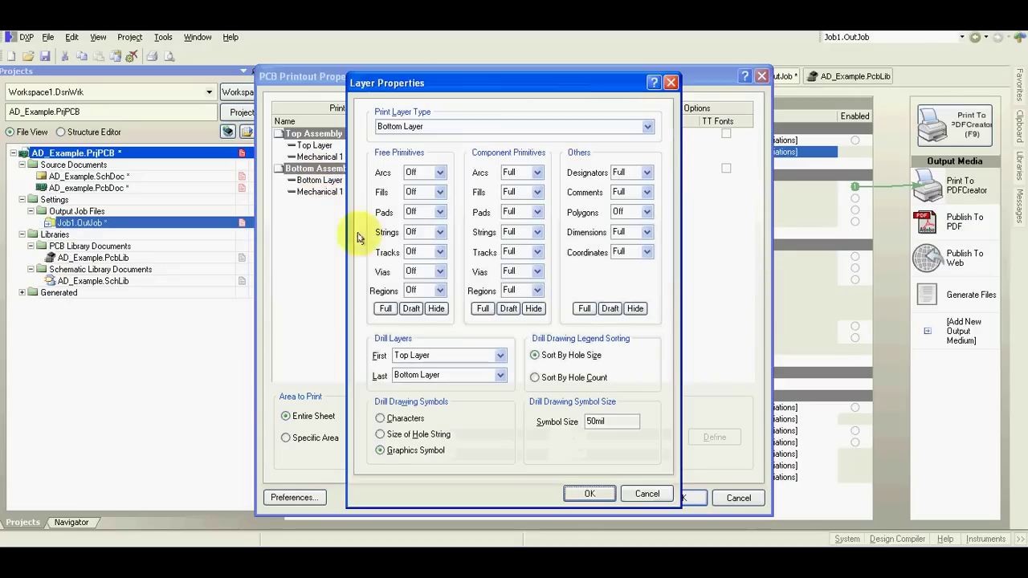
pyautogui.click(386, 309)
pyautogui.click(483, 308)
pyautogui.click(584, 308)
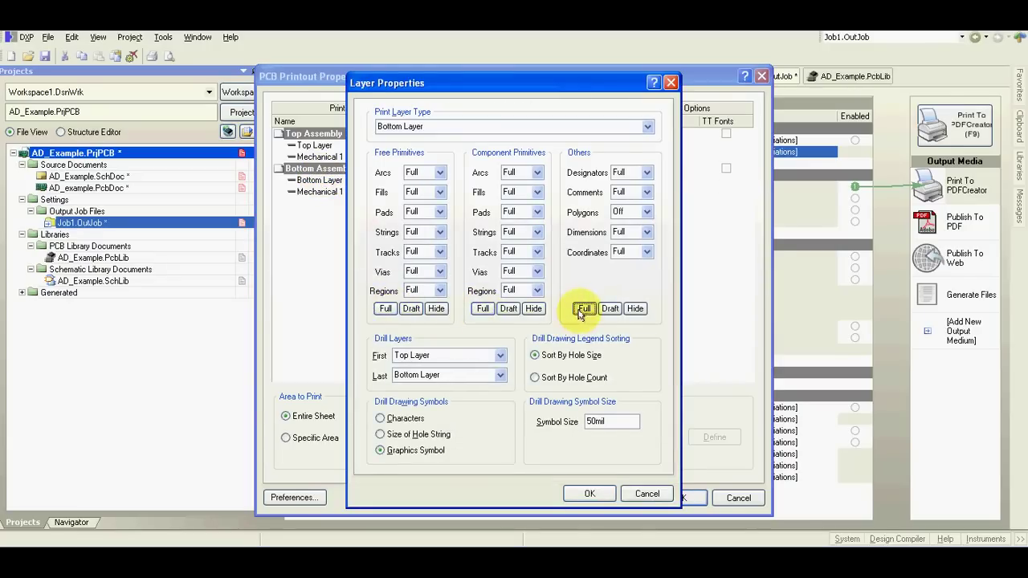
pyautogui.click(589, 493)
pyautogui.click(677, 496)
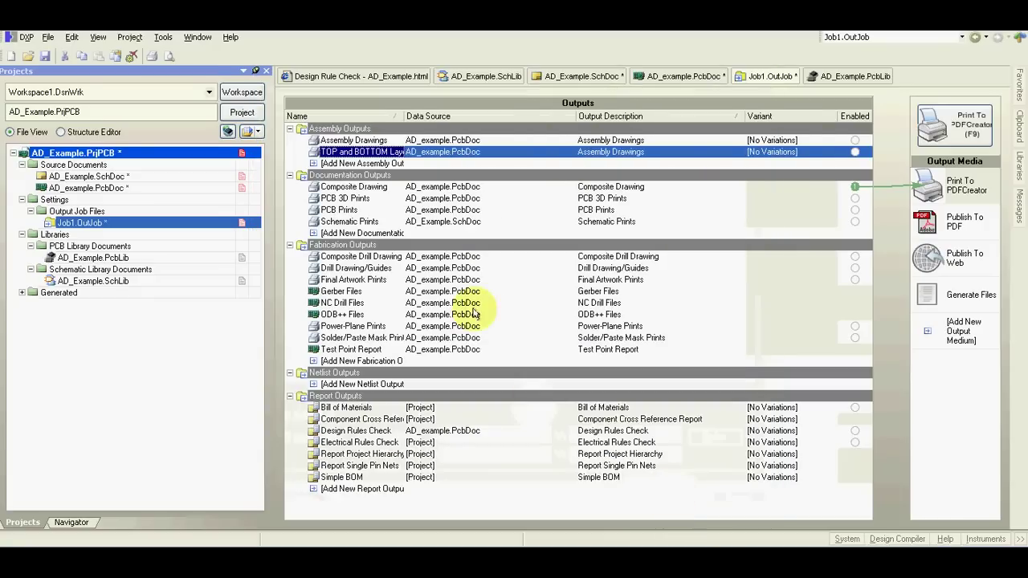
# - Delete the Composite Drawing, PCB 3D Prints and PCB Prints entries from the Documentation Outputs
pyautogui.click(352, 186)
pyautogui.keyDown('shift'); pyautogui.click(340, 210); pyautogui.keyUp('shift')
pyautogui.rightClick(341, 208)
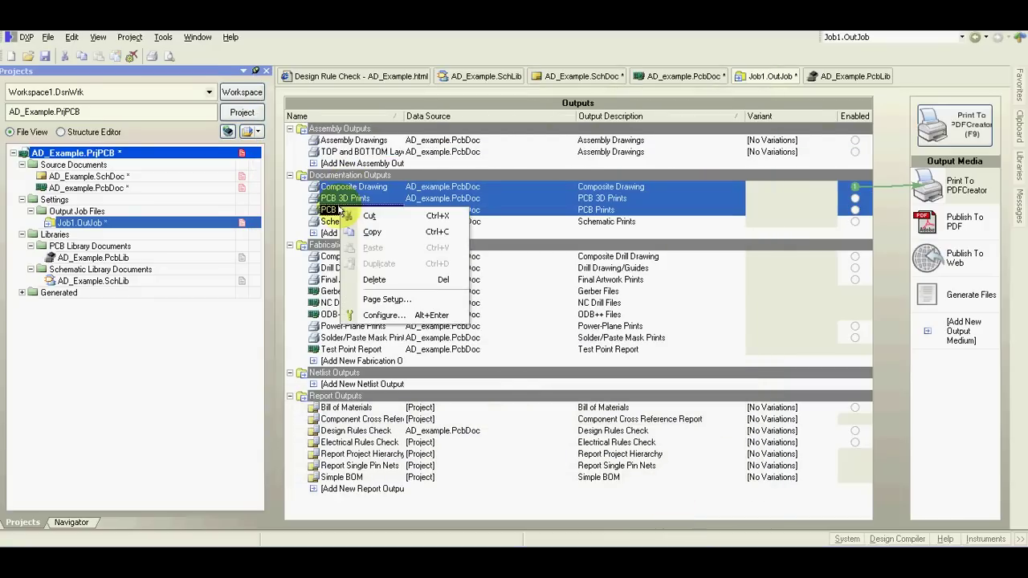
pyautogui.click(363, 279)
pyautogui.click(484, 316)
# - Set the color set of the Schematic Prints page setup to Color
pyautogui.click(350, 188)
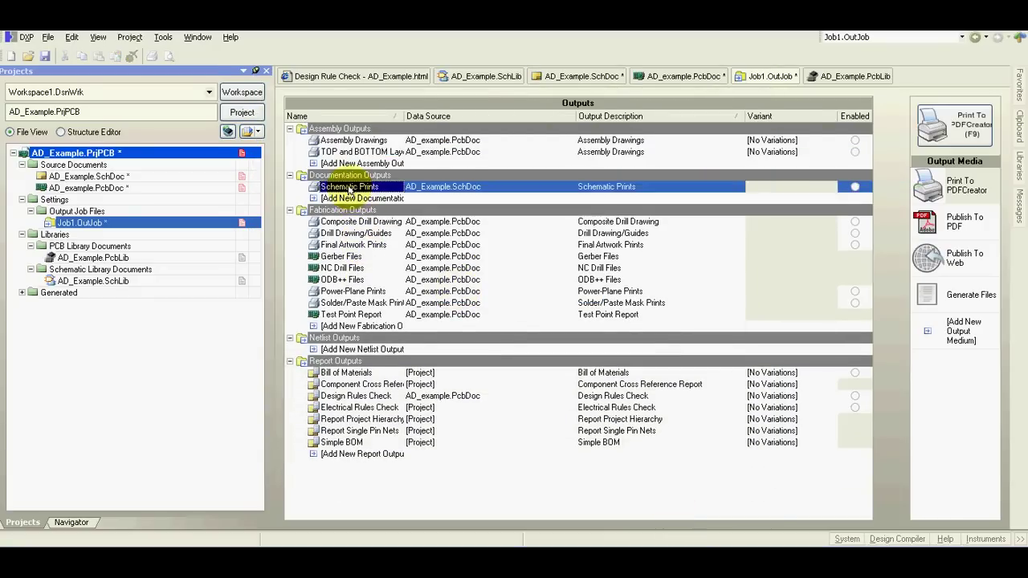
pyautogui.rightClick(350, 188)
pyautogui.click(378, 277)
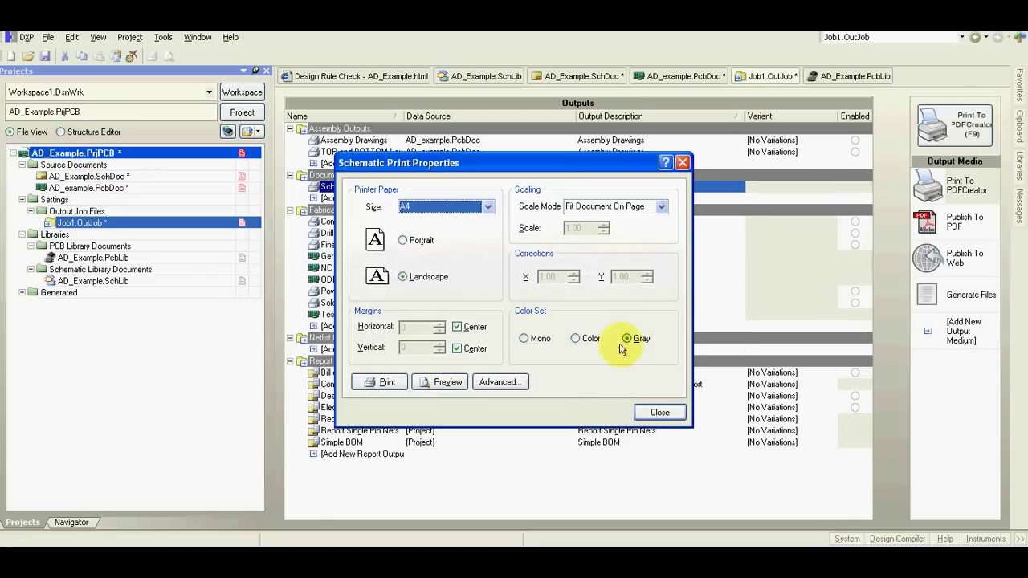
pyautogui.click(589, 339)
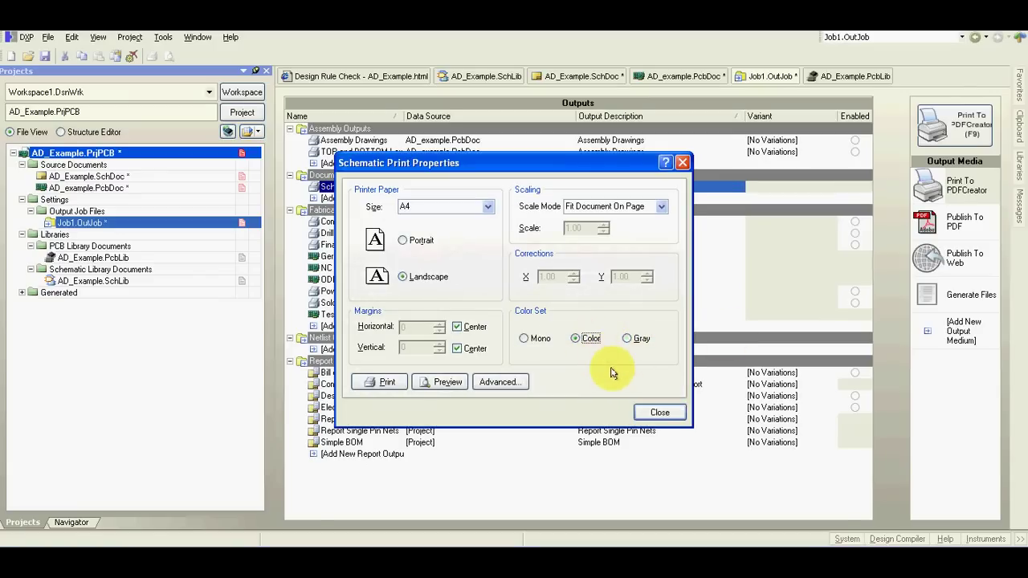
pyautogui.click(659, 412)
# - Delete the Composite Drill Drawing, Drill Drawing/Guides and Final Artwork Prints entries from the Fabrication Outputs
pyautogui.click(342, 223)
pyautogui.keyDown('shift'); pyautogui.click(343, 245); pyautogui.keyUp('shift')
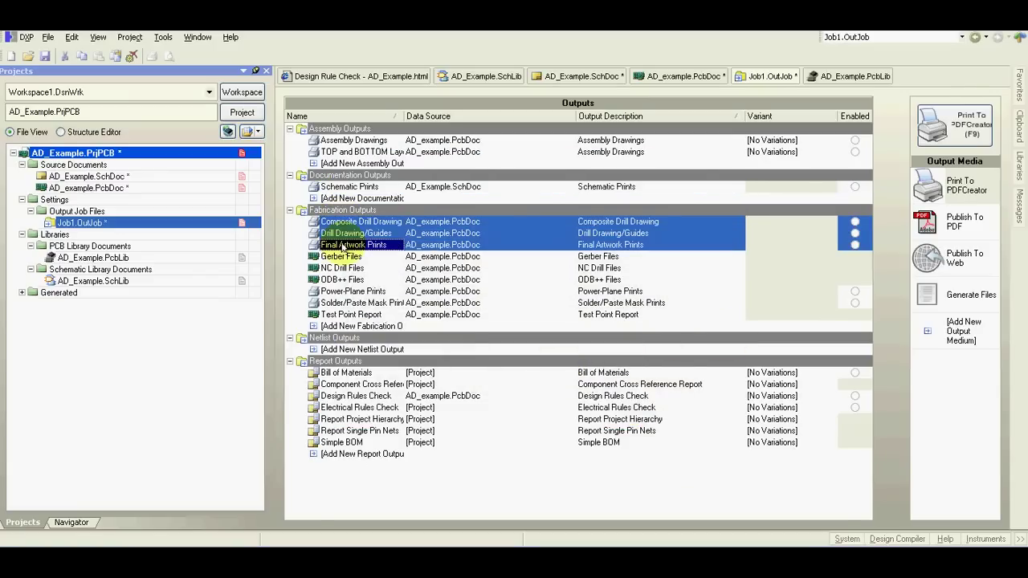
pyautogui.rightClick(343, 246)
pyautogui.click(379, 316)
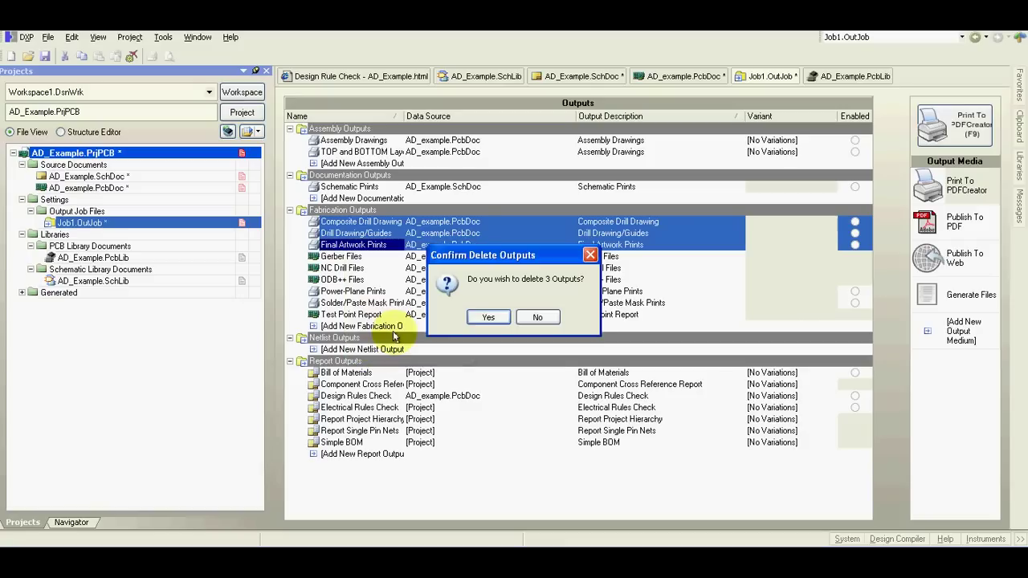
pyautogui.click(487, 318)
# - Delete the ODB++ Files, Power-Plane Prints, Solder/Paste Mask Prints and Test Point Report entries from the Fabrication Outputs
pyautogui.click(337, 246)
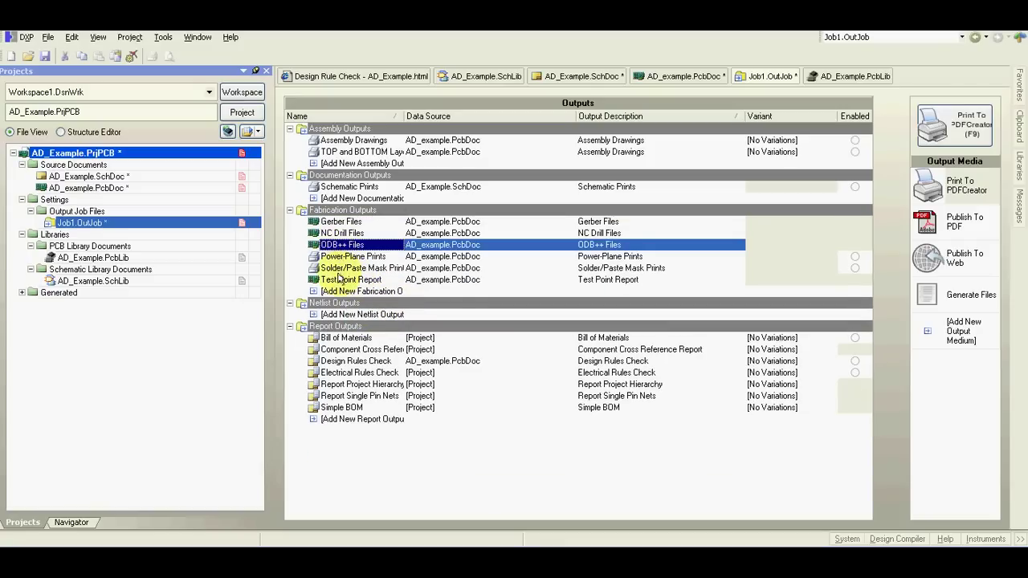
pyautogui.keyDown('shift'); pyautogui.click(345, 280); pyautogui.keyUp('shift')
pyautogui.rightClick(345, 280)
pyautogui.click(375, 347)
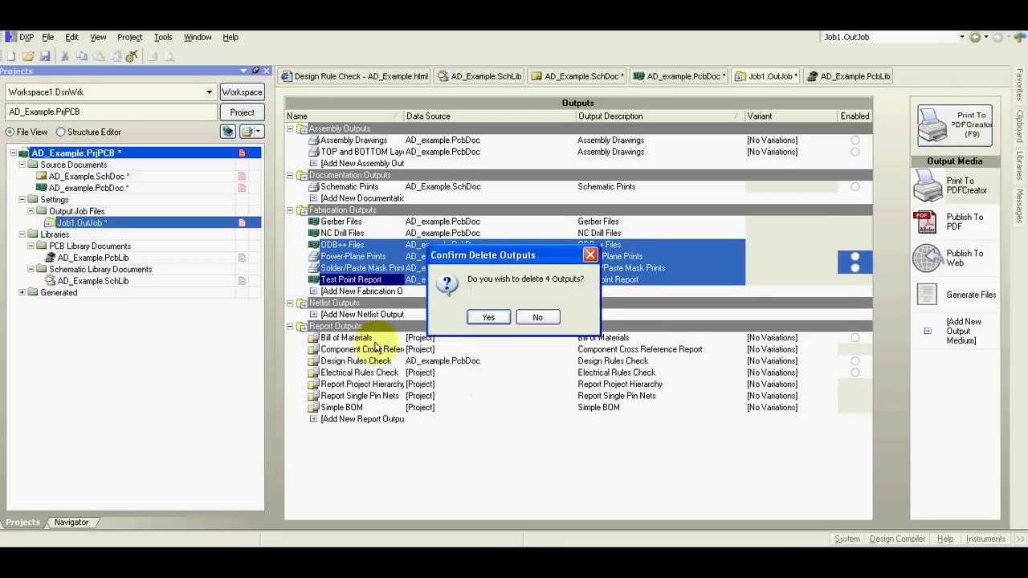
pyautogui.click(488, 317)
# - Set the units of the Gerber Files output to Millimeters and accept the Gerber setup
pyautogui.rightClick(344, 225)
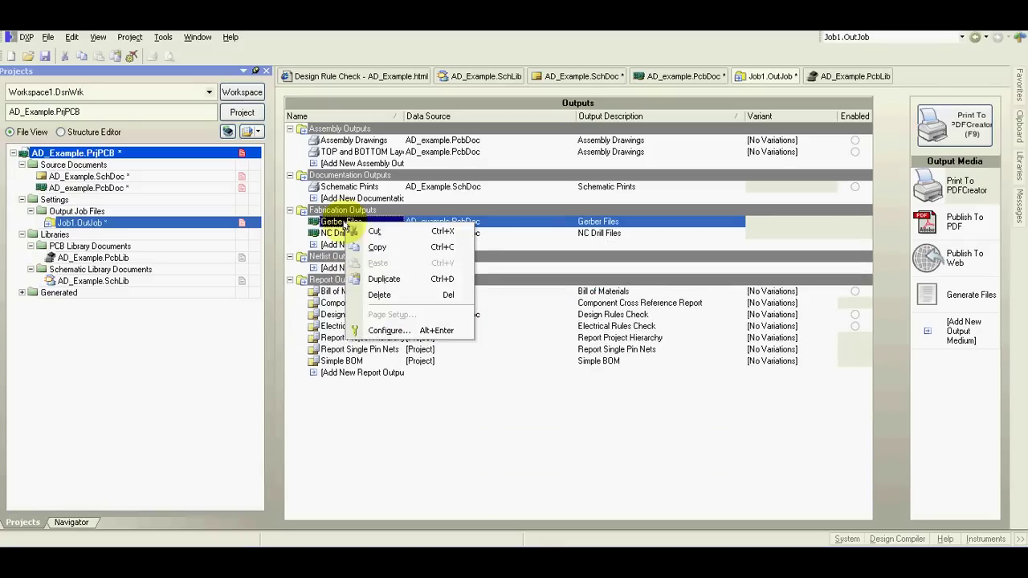
pyautogui.click(377, 331)
pyautogui.click(353, 187)
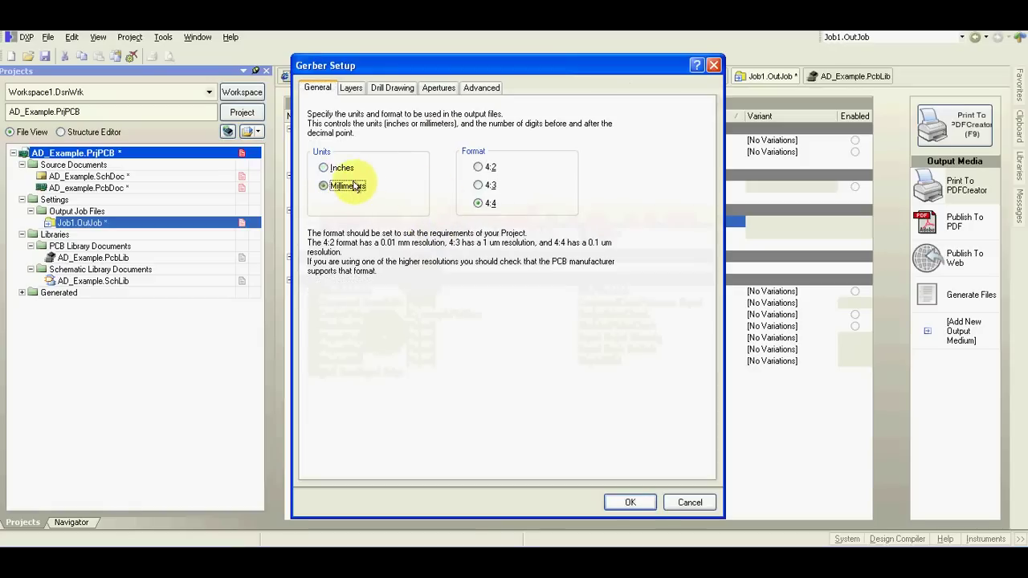
pyautogui.click(629, 504)
# - Set the units of the NC Drill Files output to Millimeters and accept the NC drill setup
pyautogui.rightClick(352, 232)
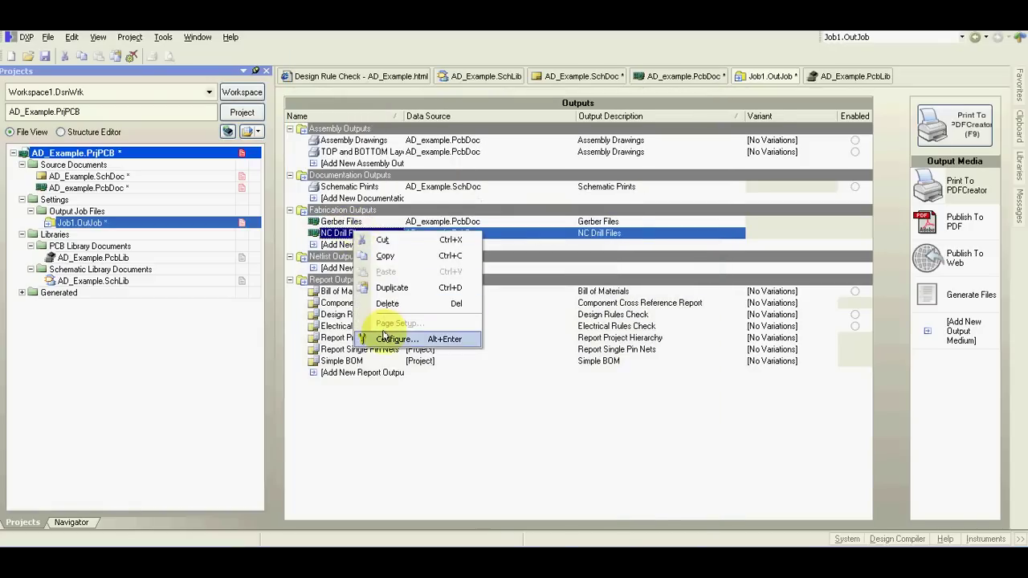
pyautogui.click(384, 338)
pyautogui.click(446, 178)
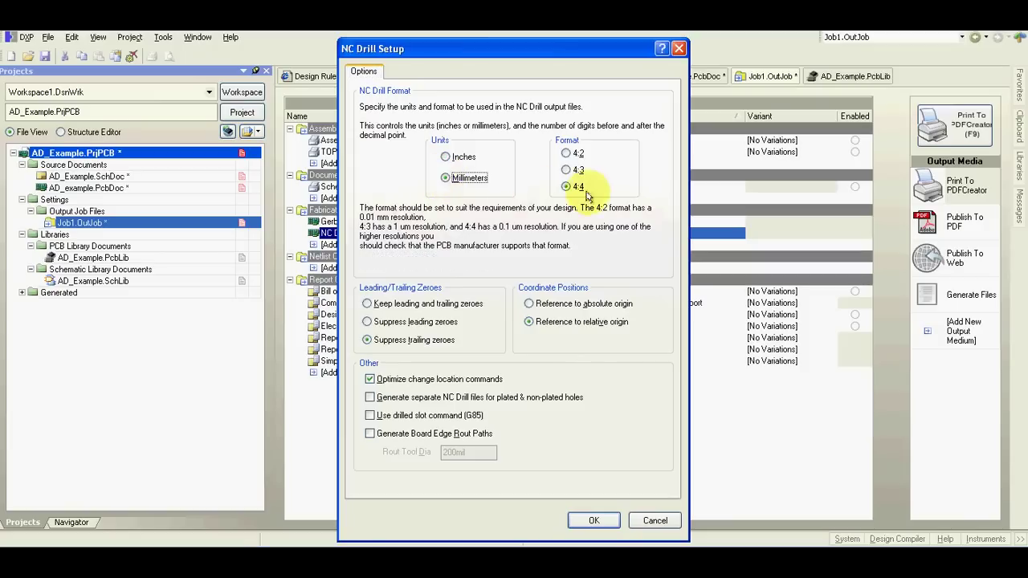
pyautogui.click(591, 521)
# - Delete all Report Outputs entries from Component Cross Reference through Simple BOM, keeping only the Bill of Materials
pyautogui.click(353, 303)
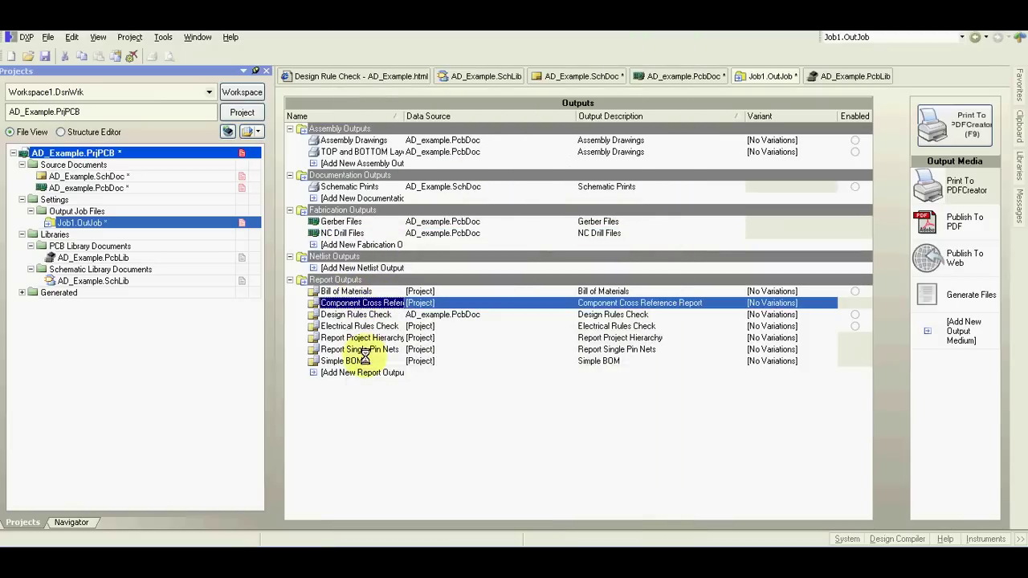
pyautogui.keyDown('shift'); pyautogui.click(359, 361); pyautogui.keyUp('shift')
pyautogui.rightClick(359, 361)
pyautogui.click(394, 430)
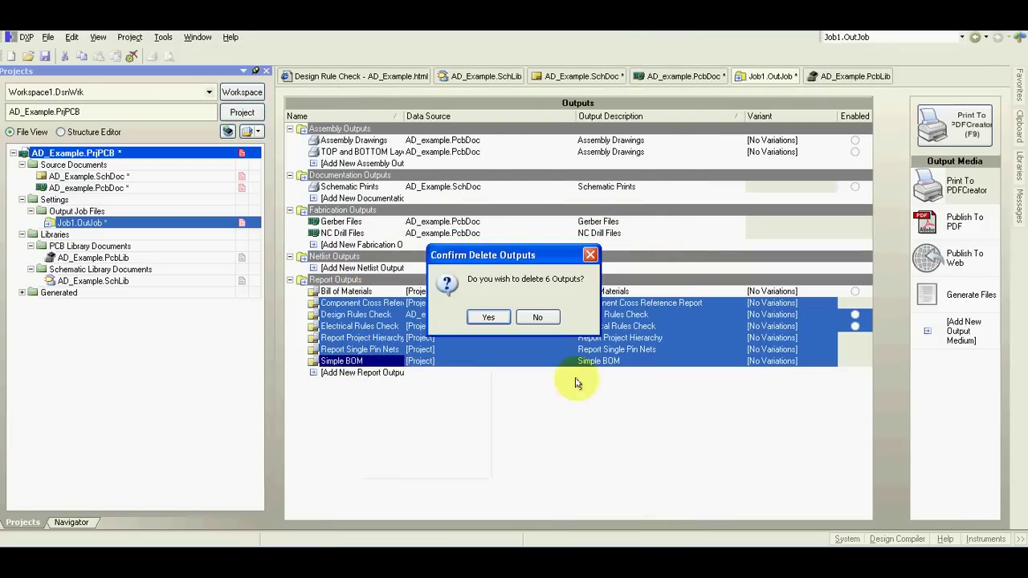
pyautogui.click(488, 318)
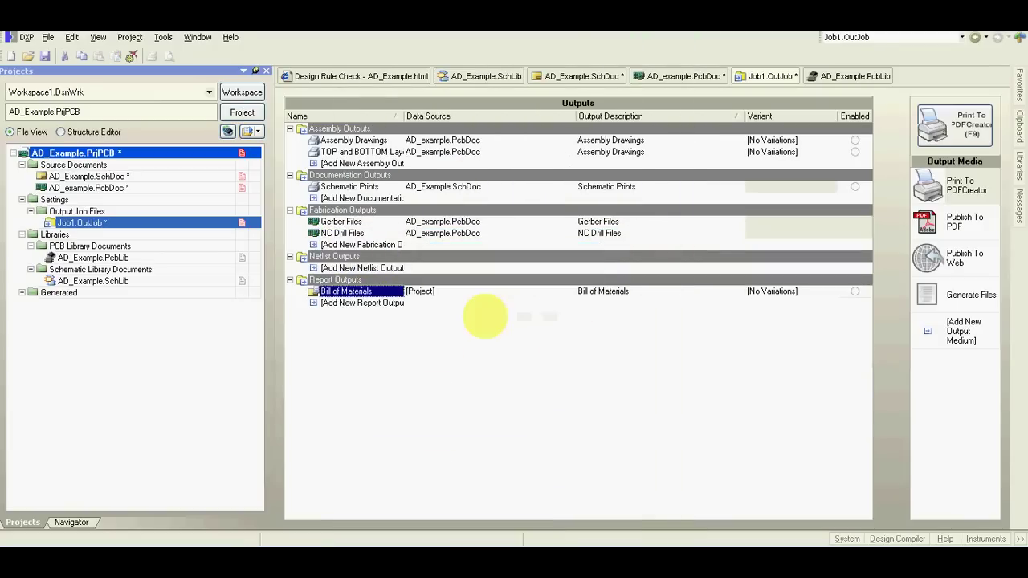
# - Configure the Generate Files medium not to open outputs or add them to the project, and to use a separate folder for each output type
pyautogui.rightClick(968, 306)
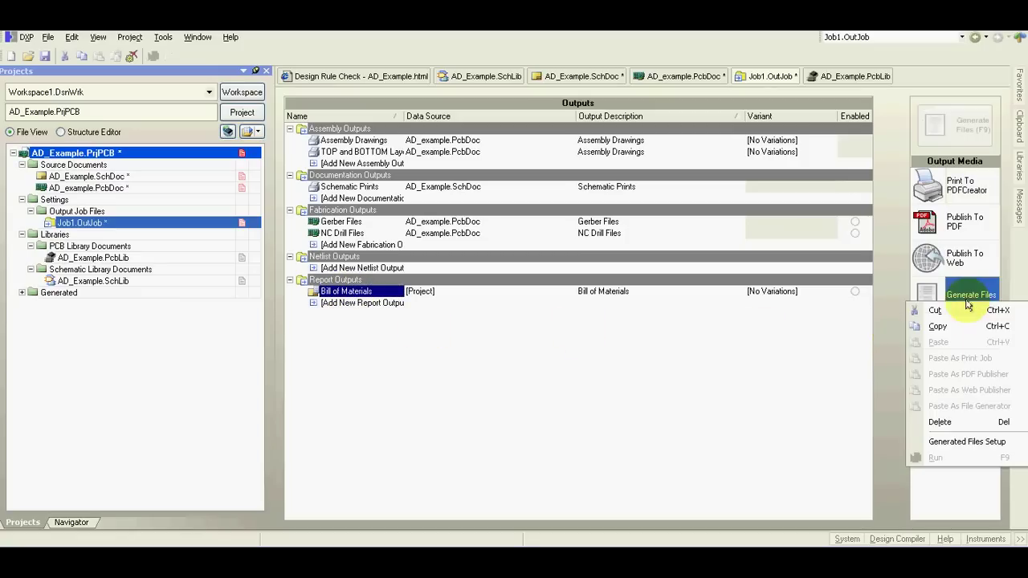
pyautogui.click(943, 440)
pyautogui.click(383, 235)
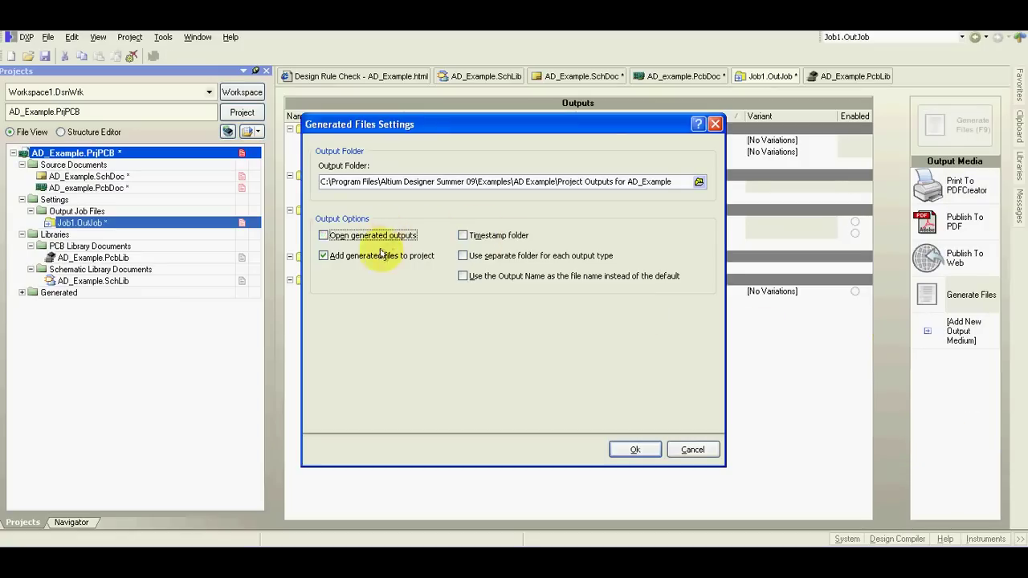
pyautogui.click(382, 256)
pyautogui.click(493, 256)
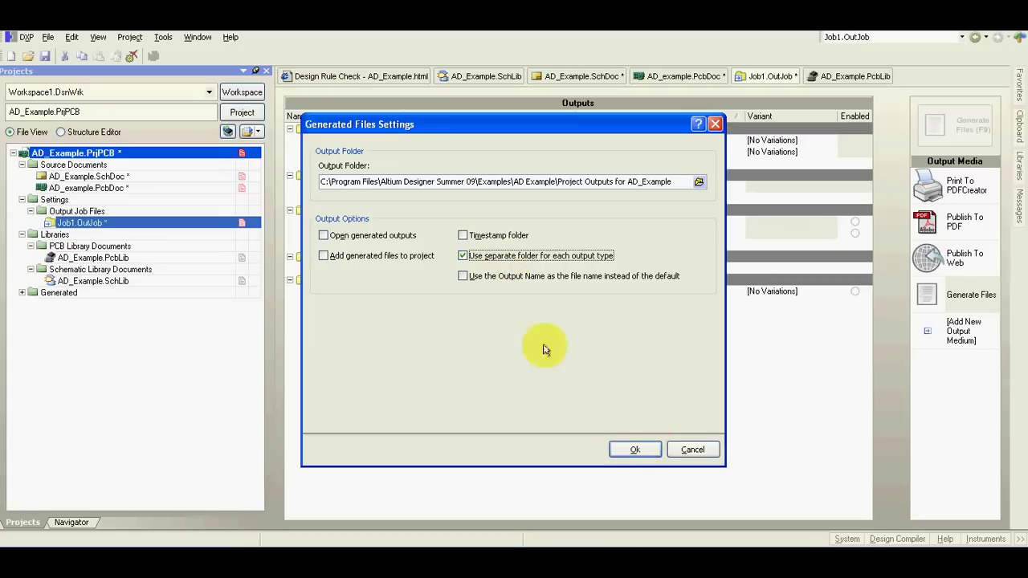
pyautogui.click(635, 448)
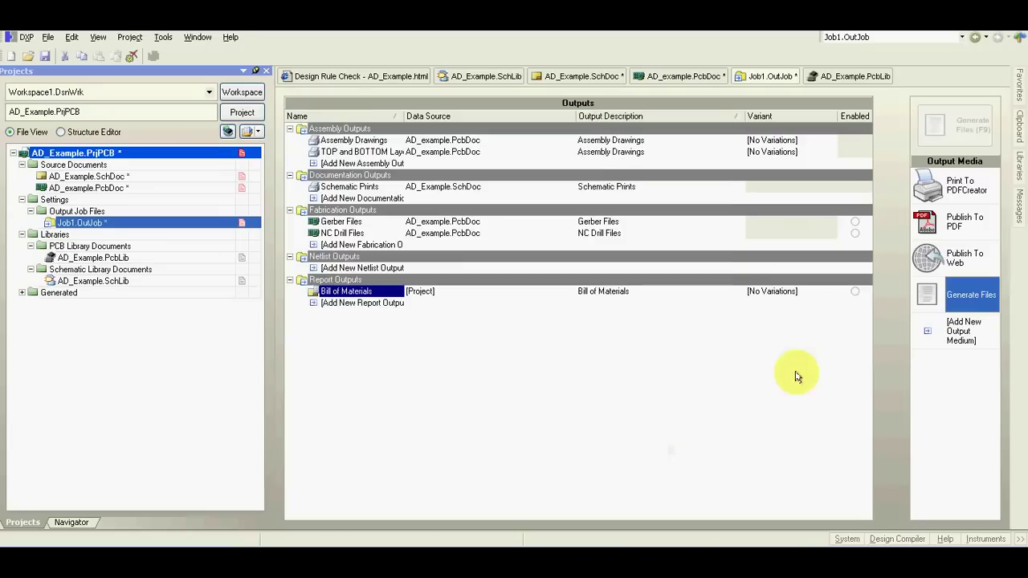
# - Select Publish To PDF as the output medium and check the Project Outputs for AD_Example folder in Total Commander
pyautogui.click(959, 220)
pyautogui.click(346, 538)
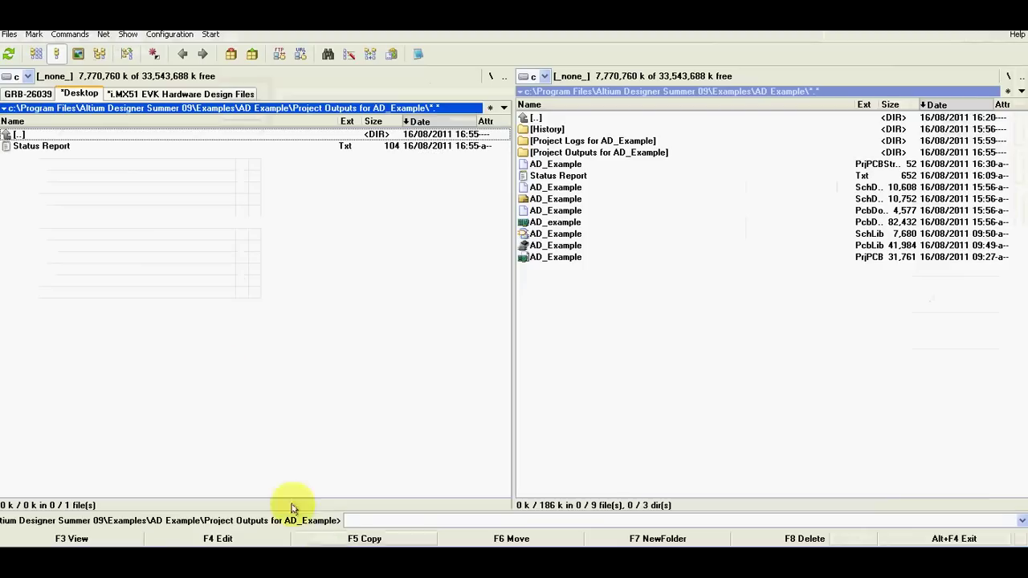
pyautogui.doubleClick(71, 135)
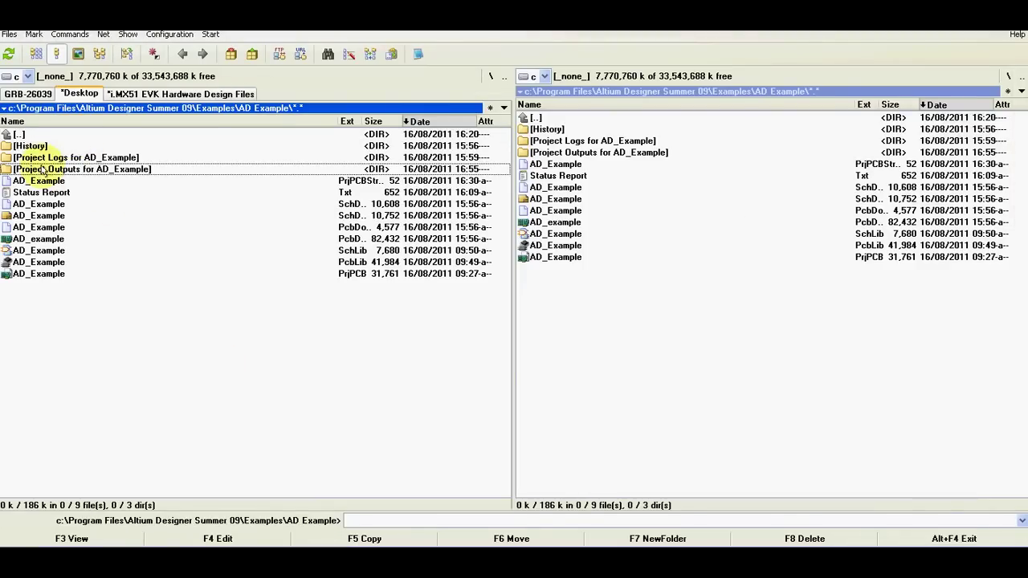
pyautogui.doubleClick(91, 171)
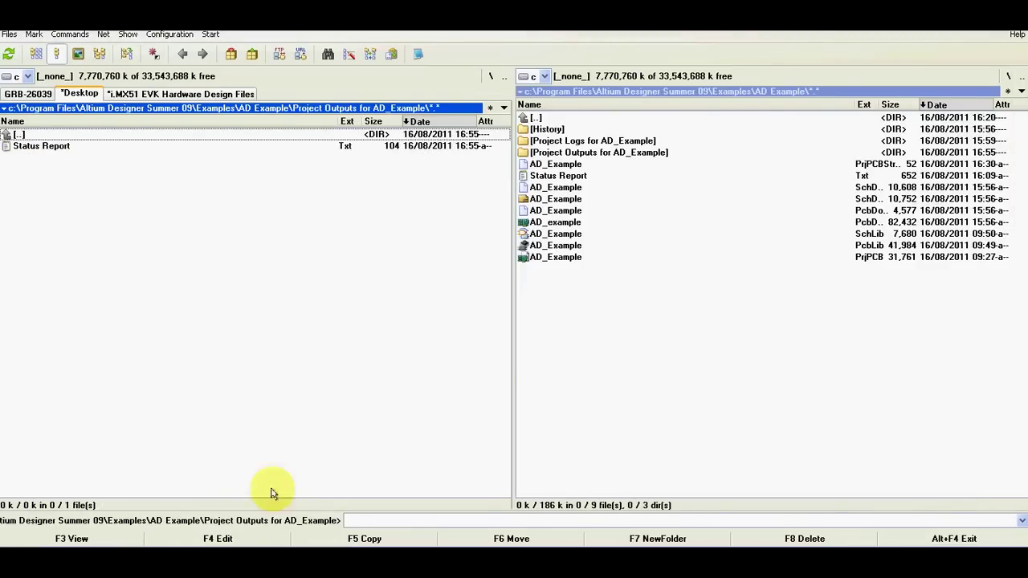
pyautogui.click(218, 543)
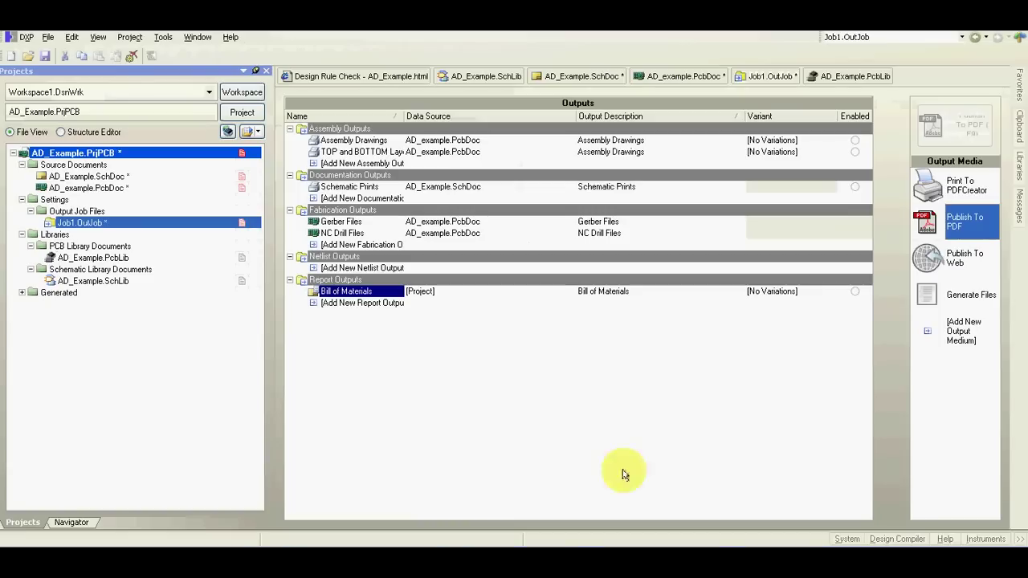
# - Enable Schematic Prints, Assembly Drawings, TOP and BOTTOM Layer and Bill of Materials for the PDF medium, and publish the PDF
pyautogui.click(855, 189)
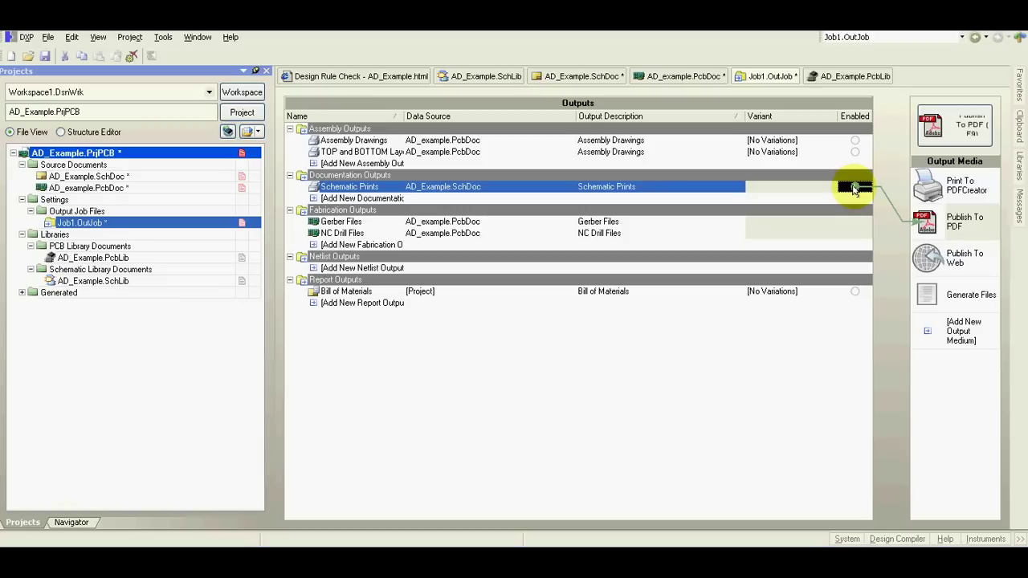
pyautogui.click(856, 141)
pyautogui.click(855, 151)
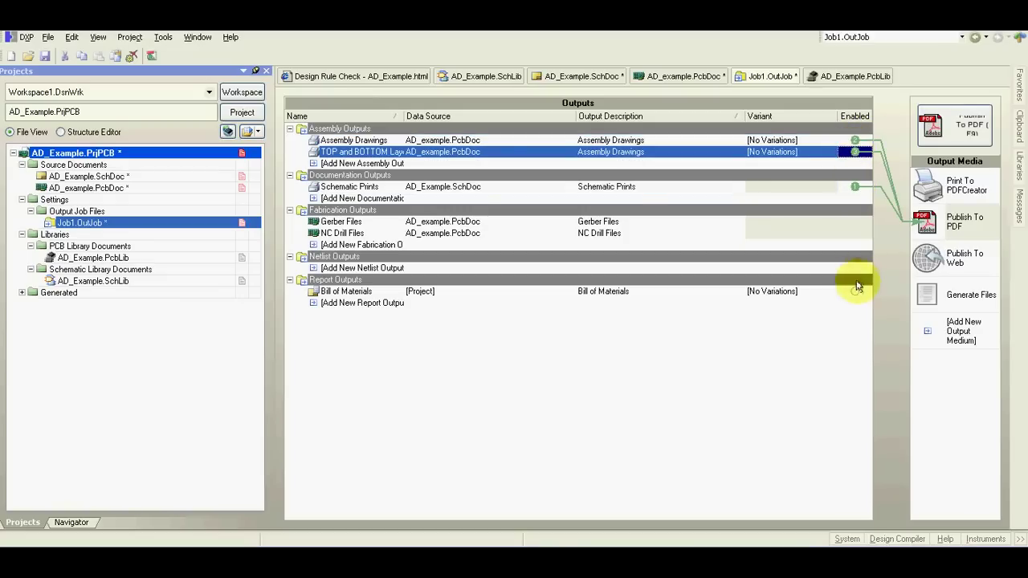
pyautogui.click(856, 292)
pyautogui.click(944, 121)
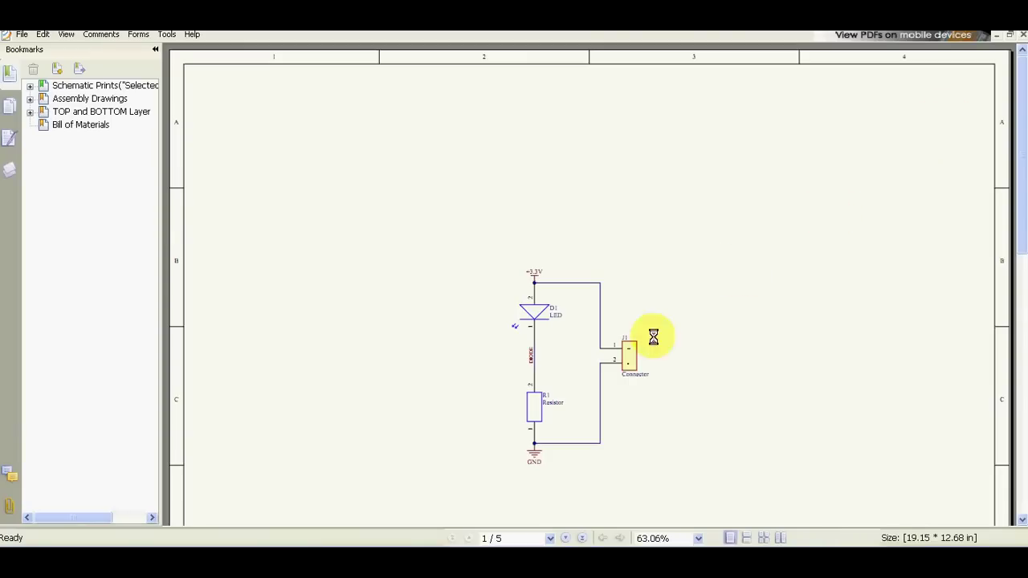
# - Review the published PDF's schematic, assembly drawing, top and bottom layer and bill of materials pages
pyautogui.scroll(-1, 487, 307)
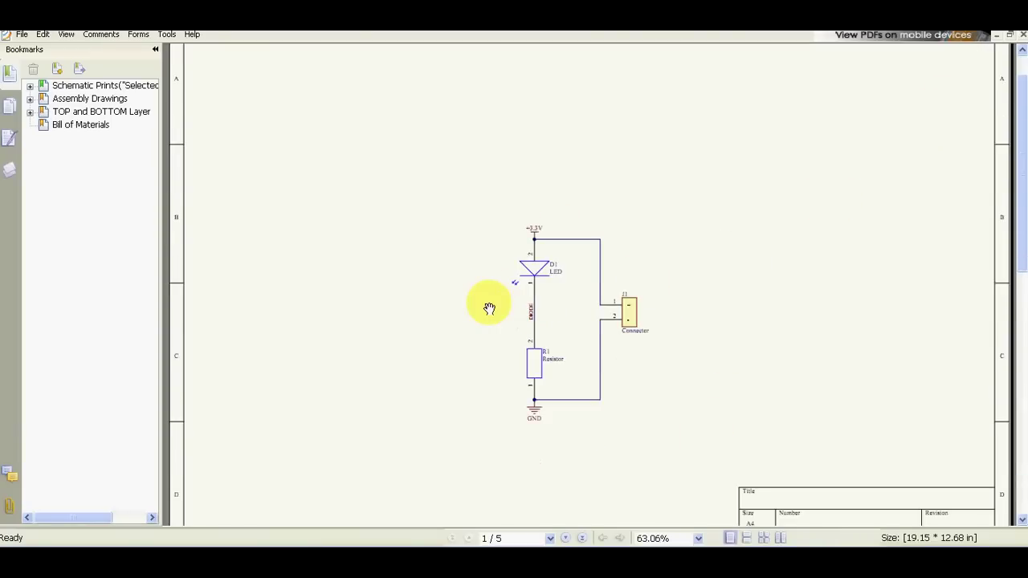
pyautogui.click(489, 306)
pyautogui.scroll(-1, 489, 307)
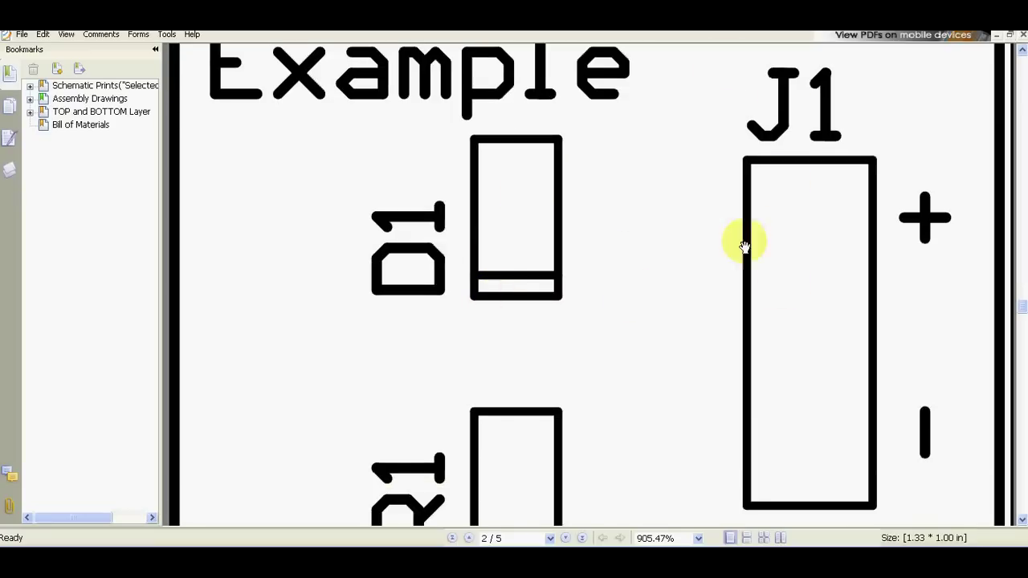
pyautogui.scroll(-4, 632, 299)
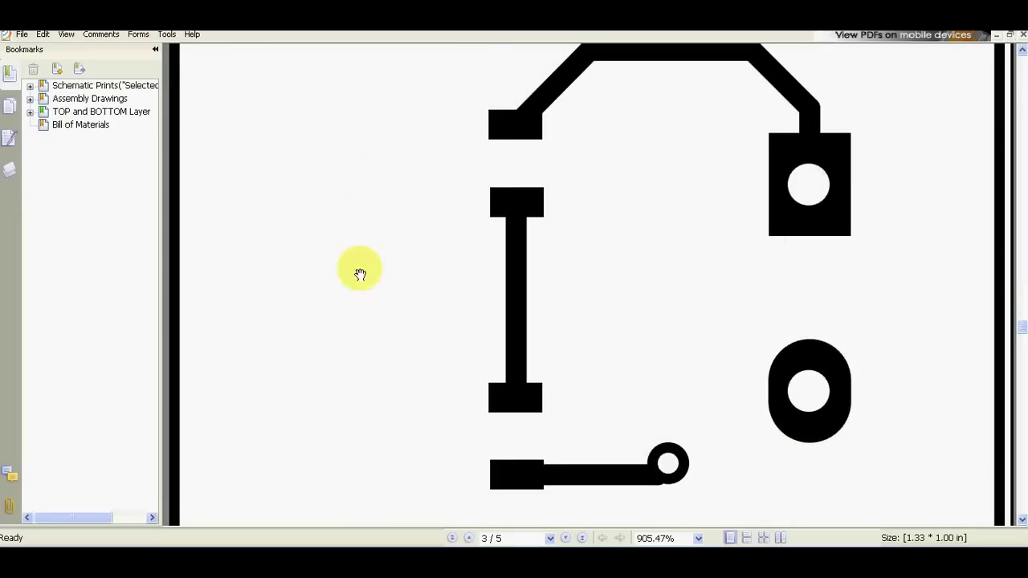
pyautogui.scroll(-5, 627, 214)
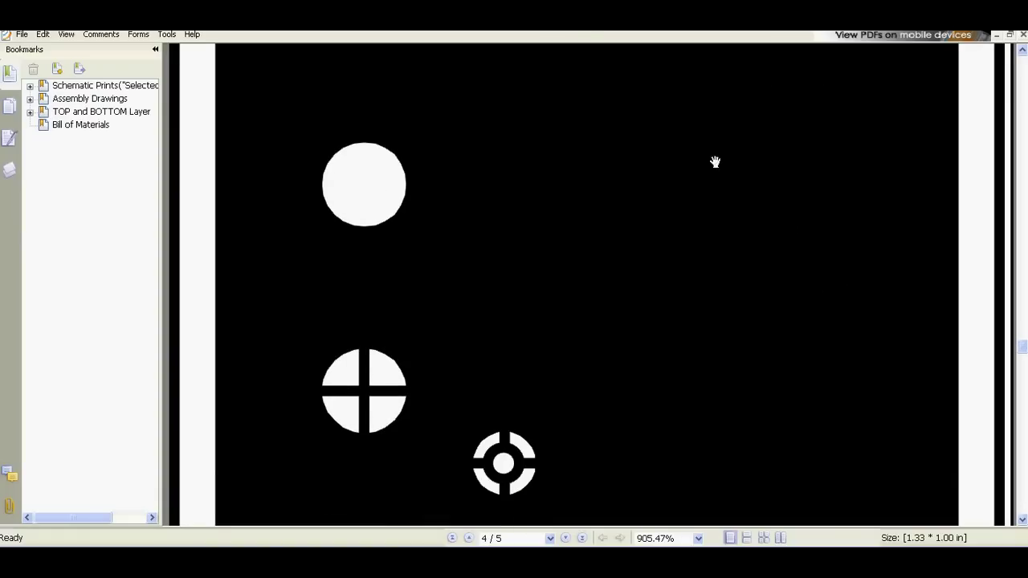
pyautogui.scroll(-5, 635, 275)
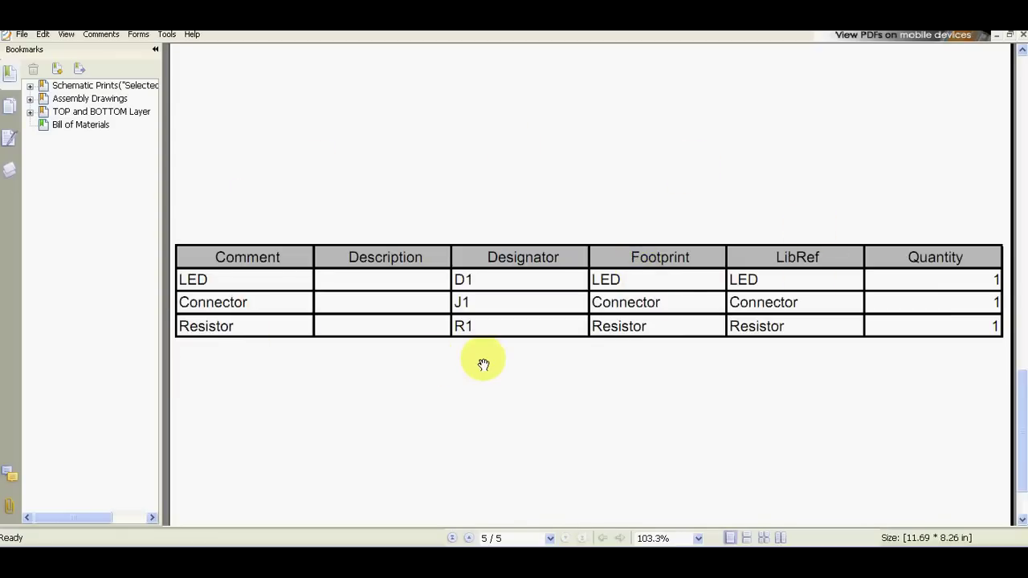
pyautogui.scroll(3, 491, 333)
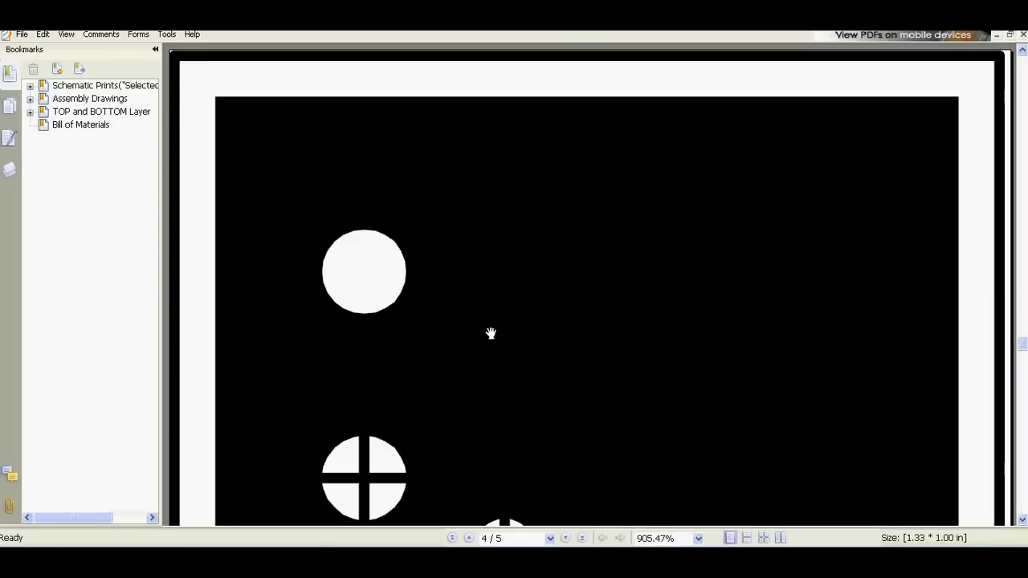
pyautogui.keyDown('ctrl'); pyautogui.scroll(-2, 491, 334); pyautogui.keyUp('ctrl')
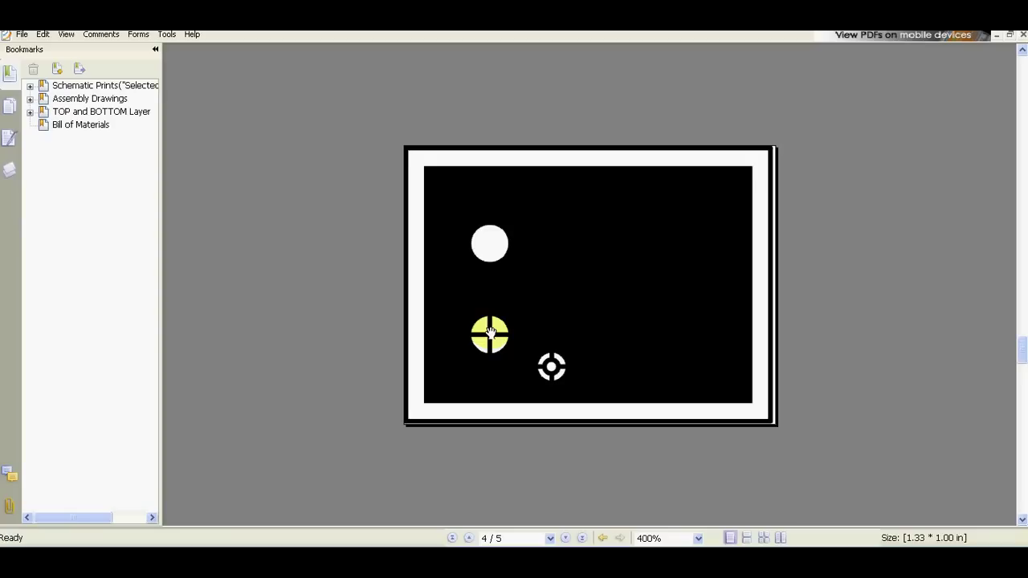
pyautogui.scroll(2, 490, 332)
pyautogui.scroll(-1, 555, 202)
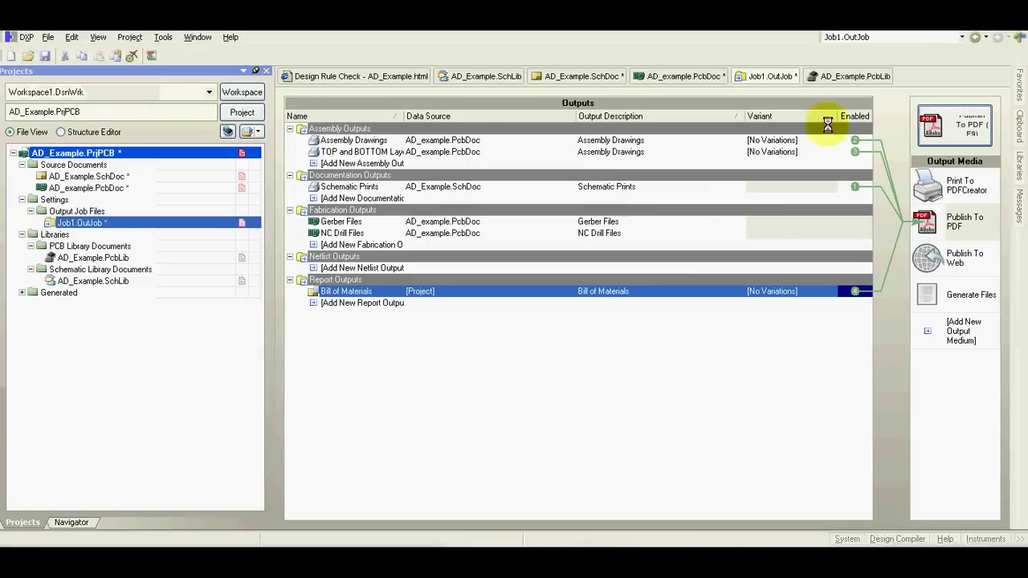
# - Enable Gerber Files and NC Drill Files for the Generate Files medium and generate the fabrication files
pyautogui.click(343, 223)
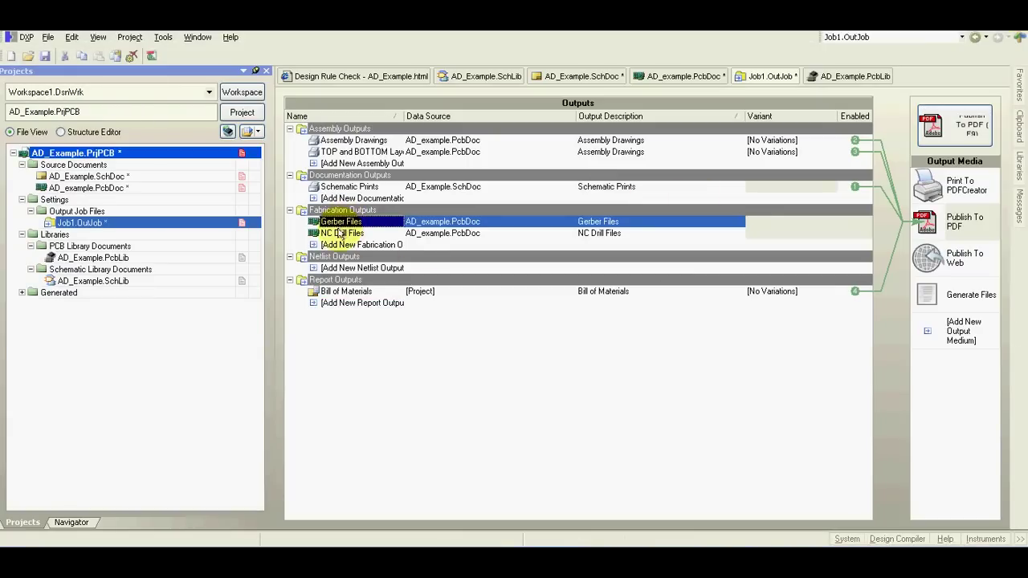
pyautogui.click(964, 295)
pyautogui.click(854, 222)
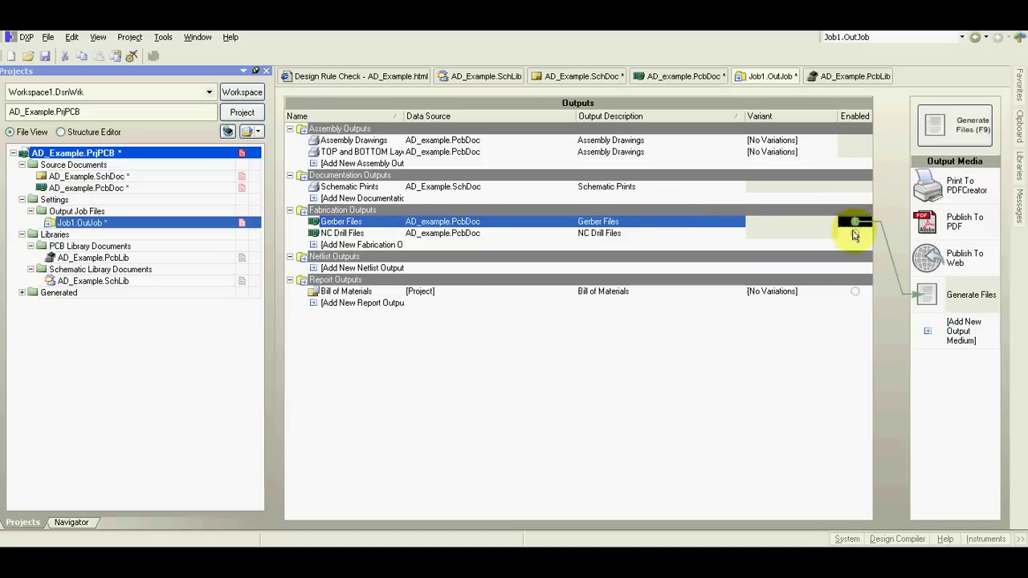
pyautogui.click(855, 233)
pyautogui.click(968, 120)
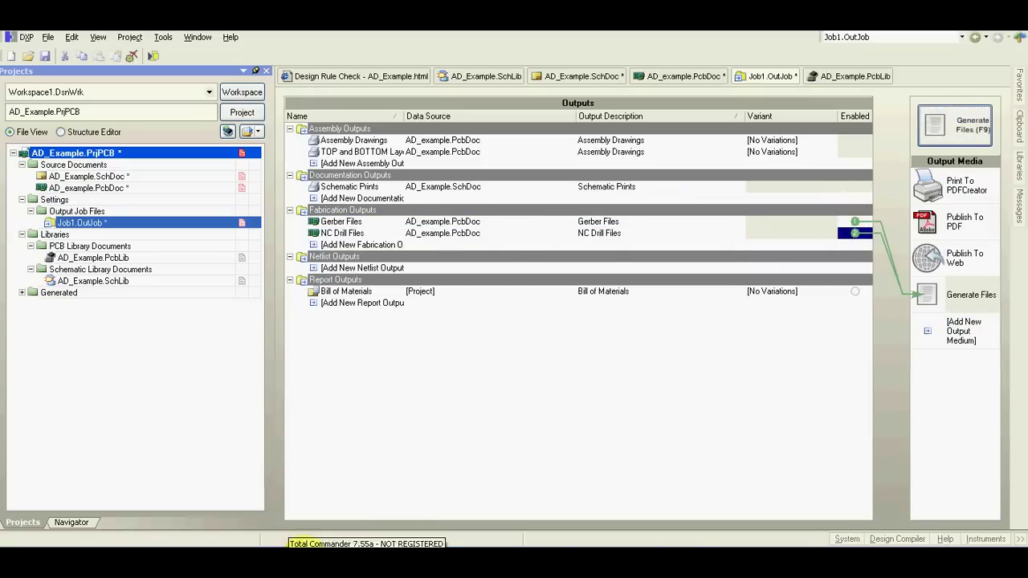
# - Inspect the Gerber Output and NC Drill Output folders in Total Commander, then view the Job1 PDF and close it
pyautogui.click(296, 540)
pyautogui.click(90, 147)
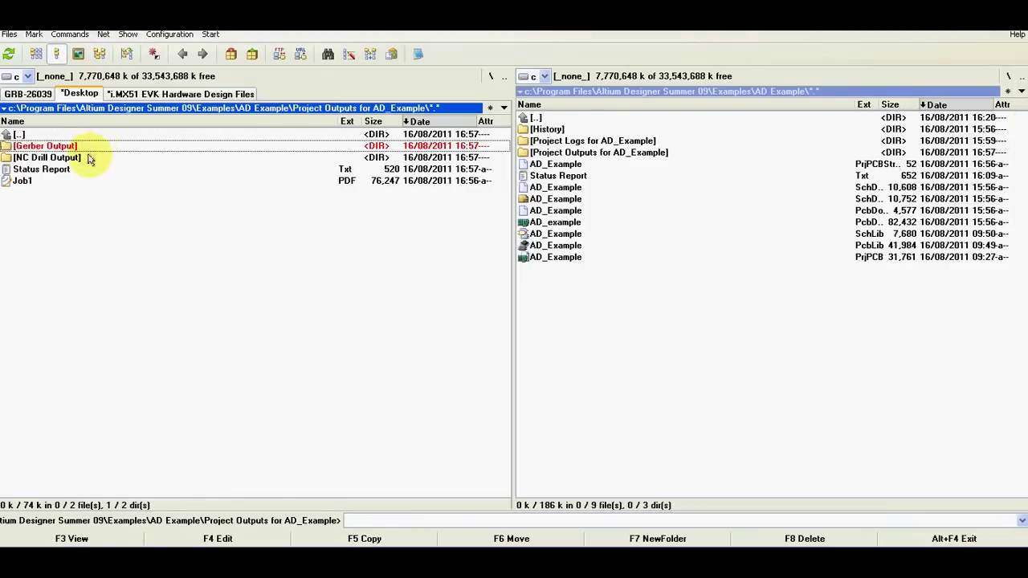
pyautogui.keyDown('ctrl'); pyautogui.click(87, 157); pyautogui.keyUp('ctrl')
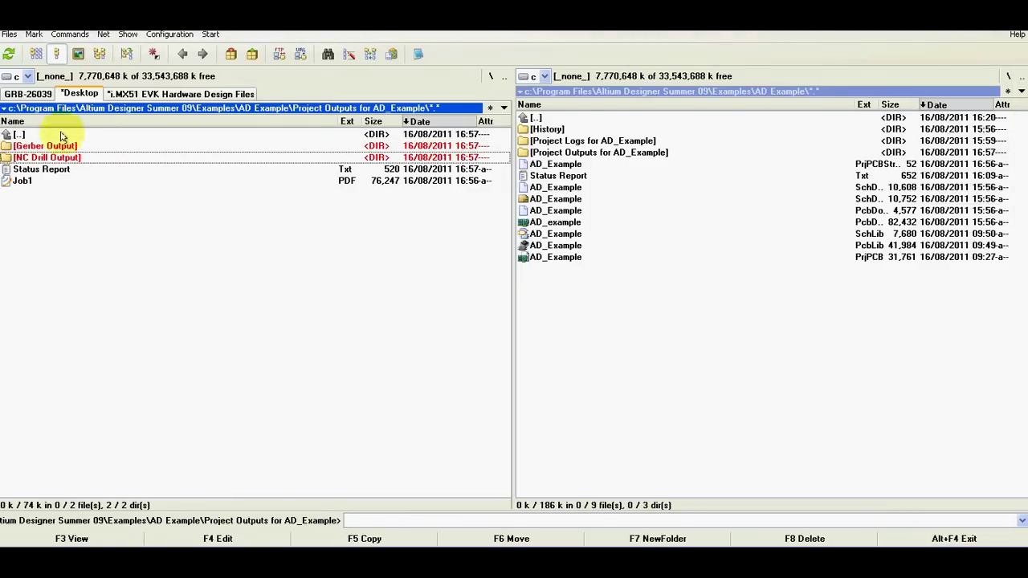
pyautogui.doubleClick(22, 182)
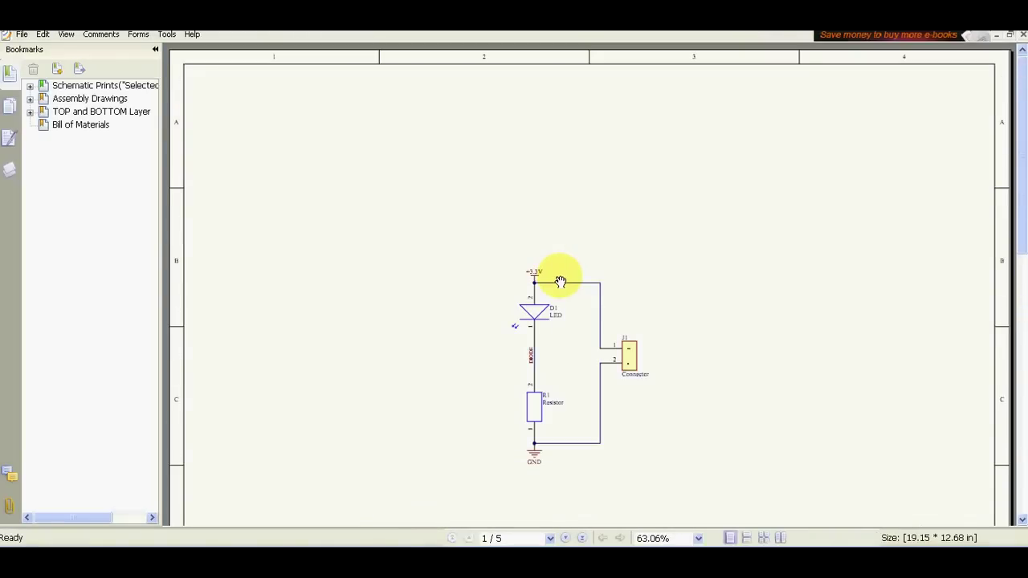
pyautogui.scroll(-1, 557, 276)
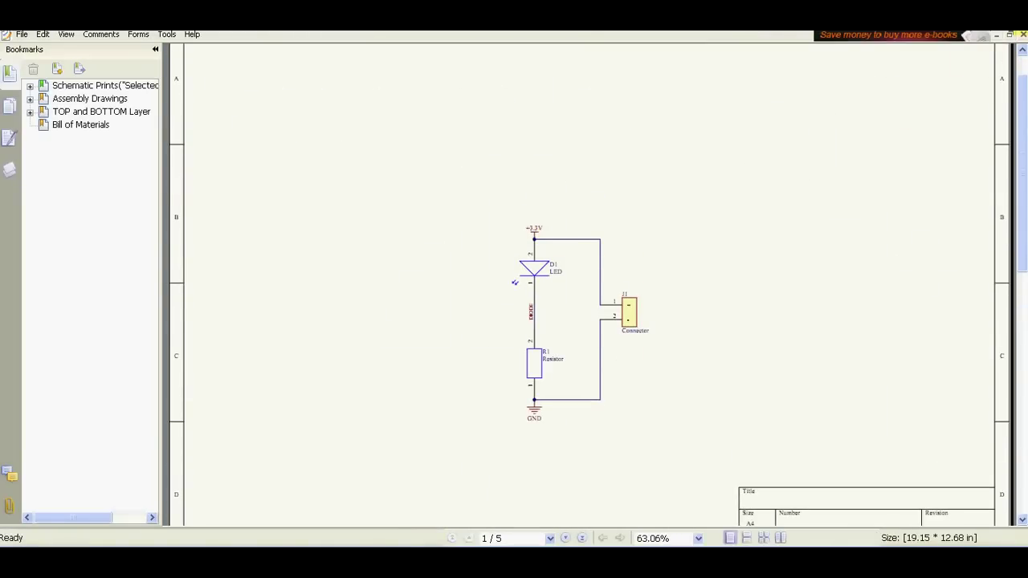
pyautogui.hotkey('alt', 'F4')
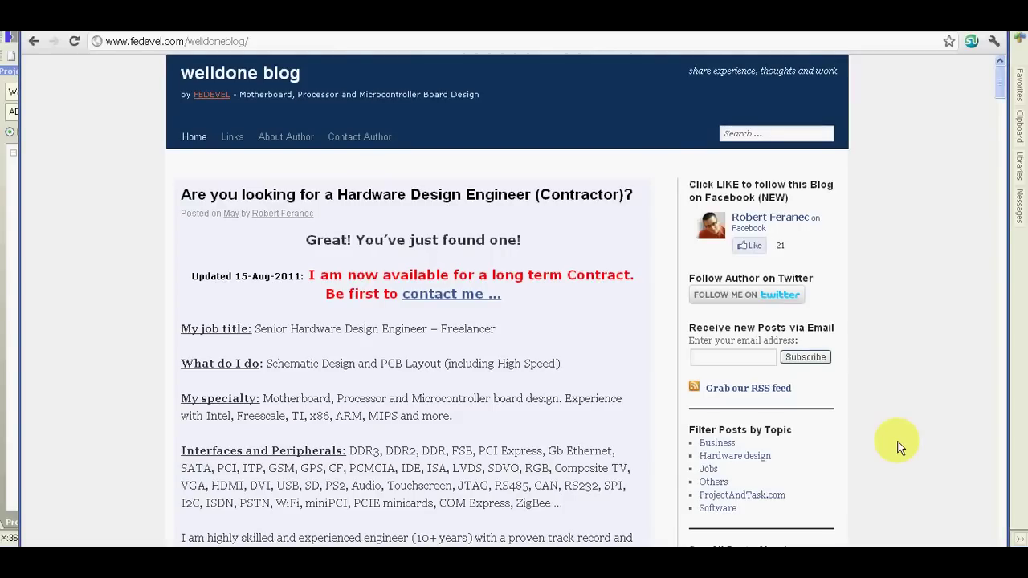
# - Browse the welldone blog home page in the web browser and open its Altium Designer tag archive
pyautogui.scroll(-1, 899, 448)
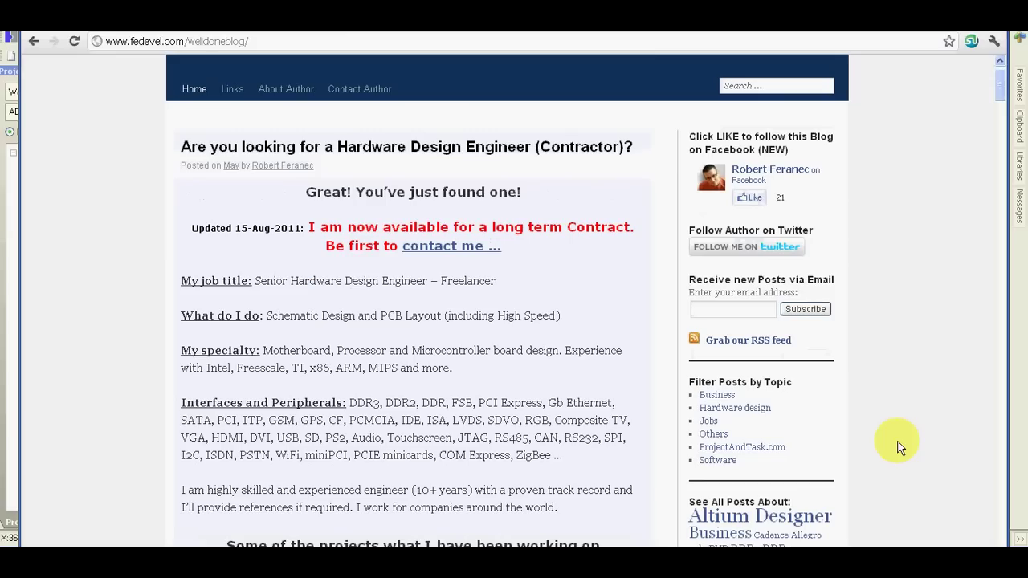
pyautogui.scroll(1, 900, 447)
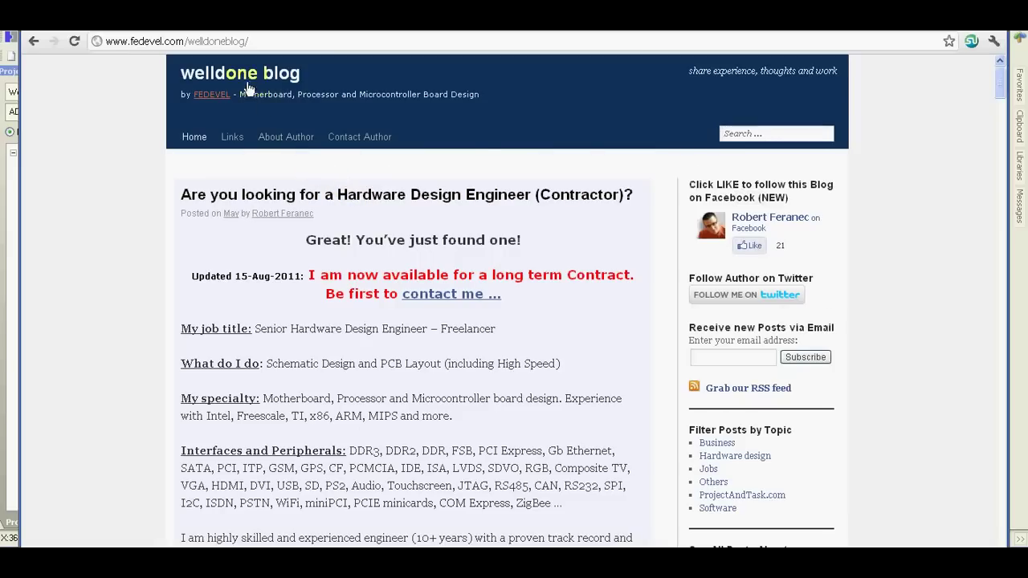
pyautogui.scroll(-1, 947, 394)
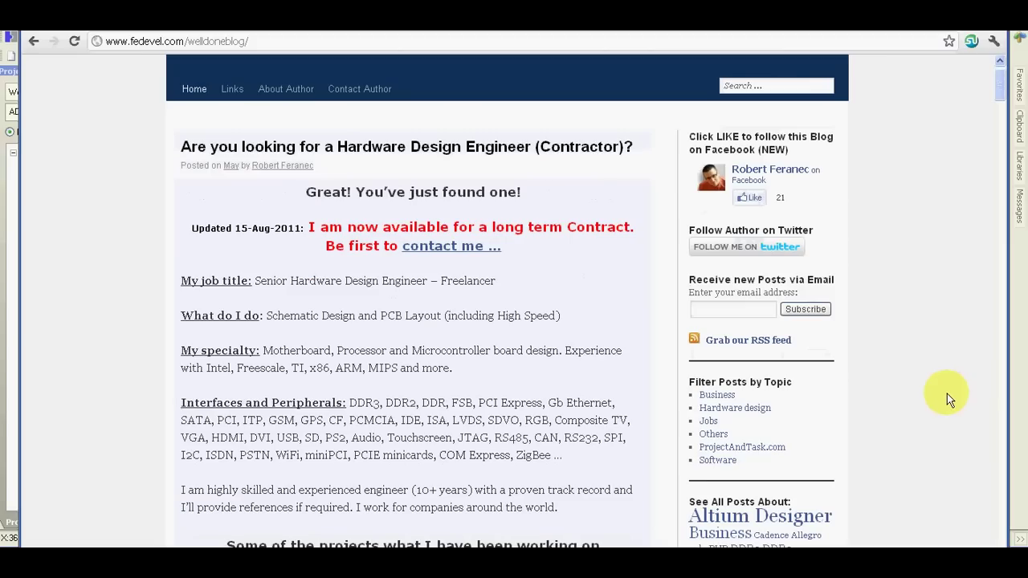
pyautogui.click(795, 521)
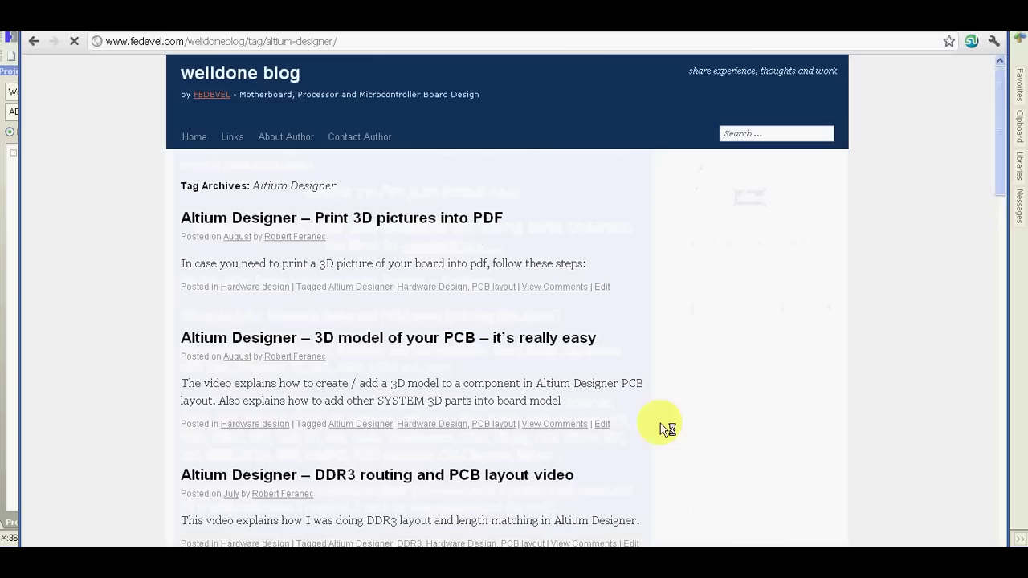